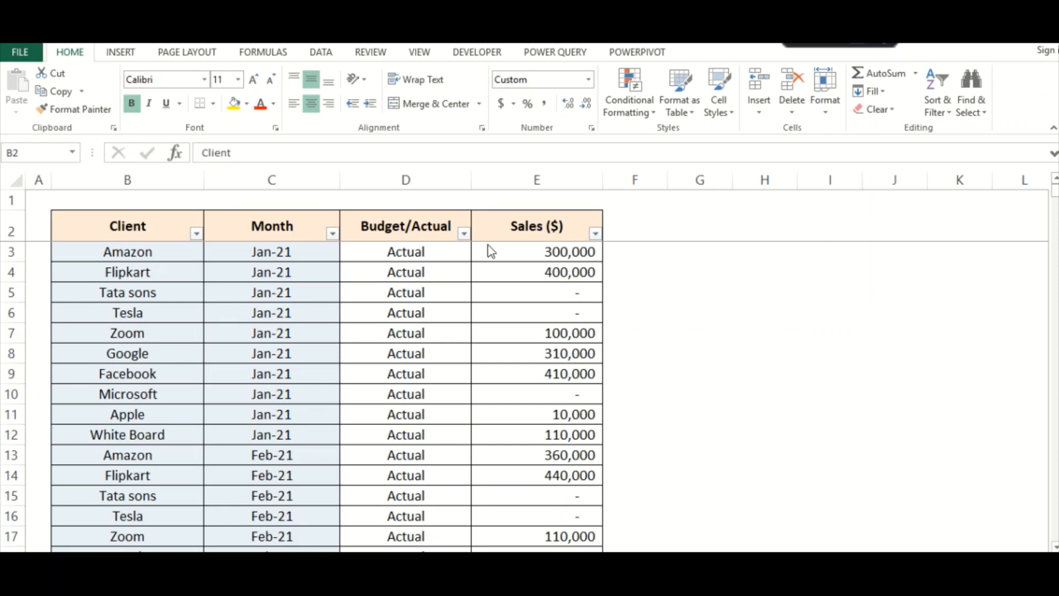
Step: Examine the Client, Month, Budget/Actual and Sales ($) columns and the filter choices of the source data
{"action": "left_click", "coordinate": [175, 226]}
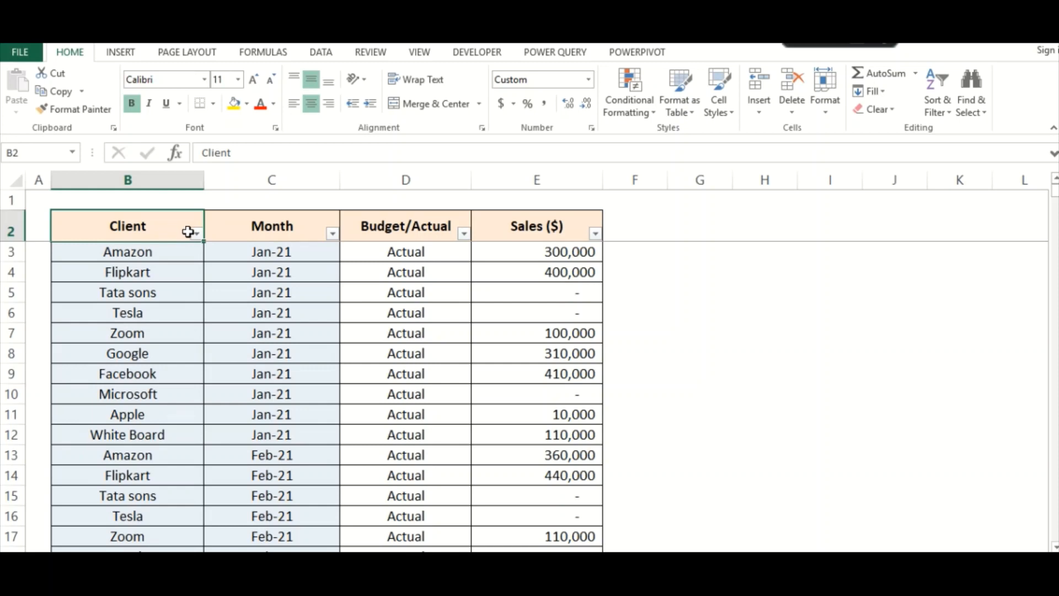
{"action": "left_click", "coordinate": [195, 233]}
{"action": "left_click", "coordinate": [269, 232]}
{"action": "left_click", "coordinate": [293, 232]}
{"action": "left_click", "coordinate": [332, 233]}
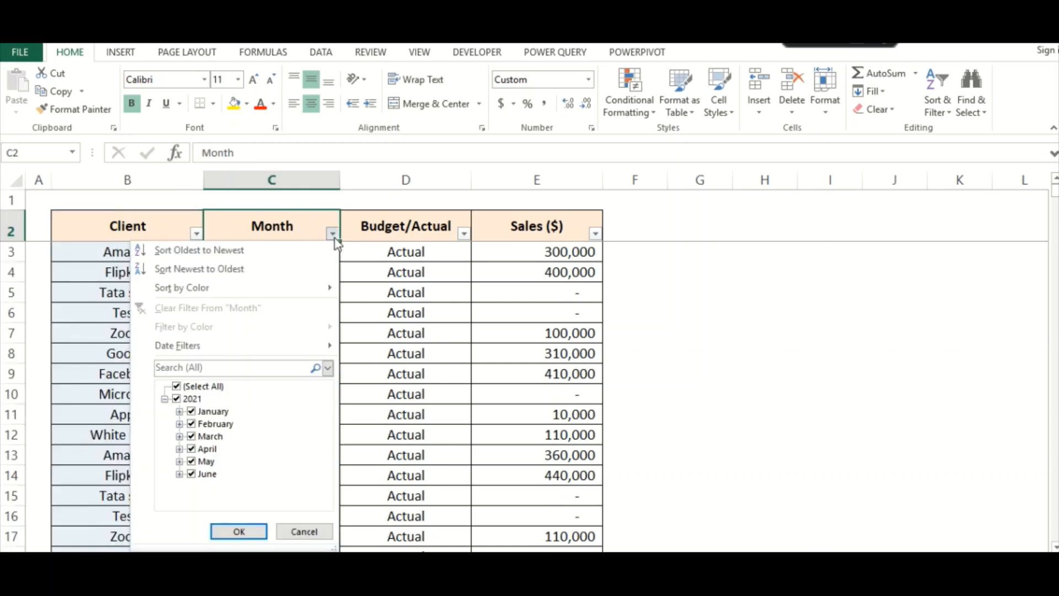
{"action": "left_click", "coordinate": [366, 231]}
{"action": "left_click", "coordinate": [391, 229]}
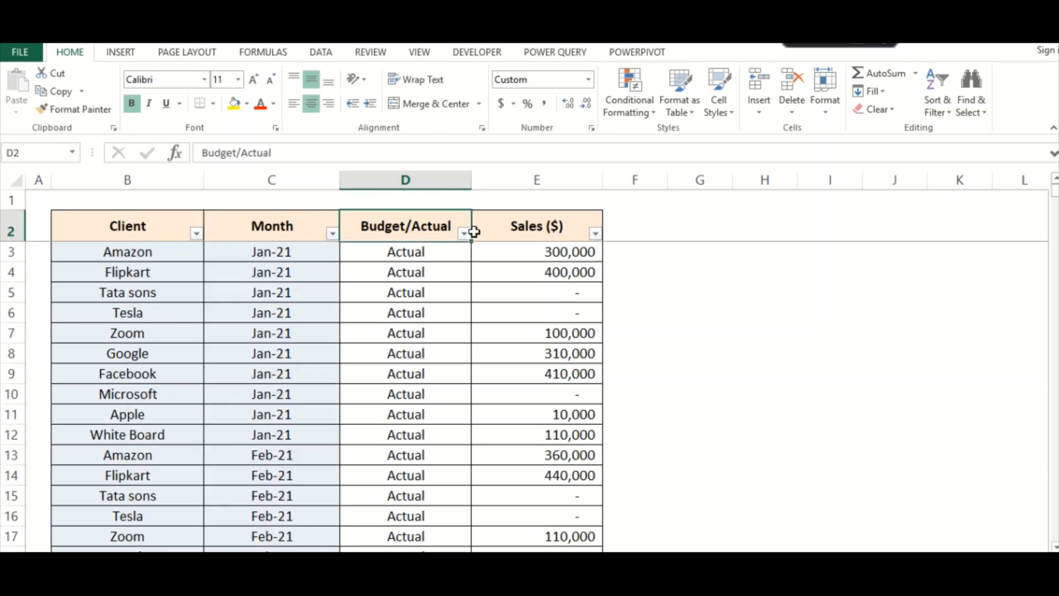
{"action": "left_click", "coordinate": [464, 233]}
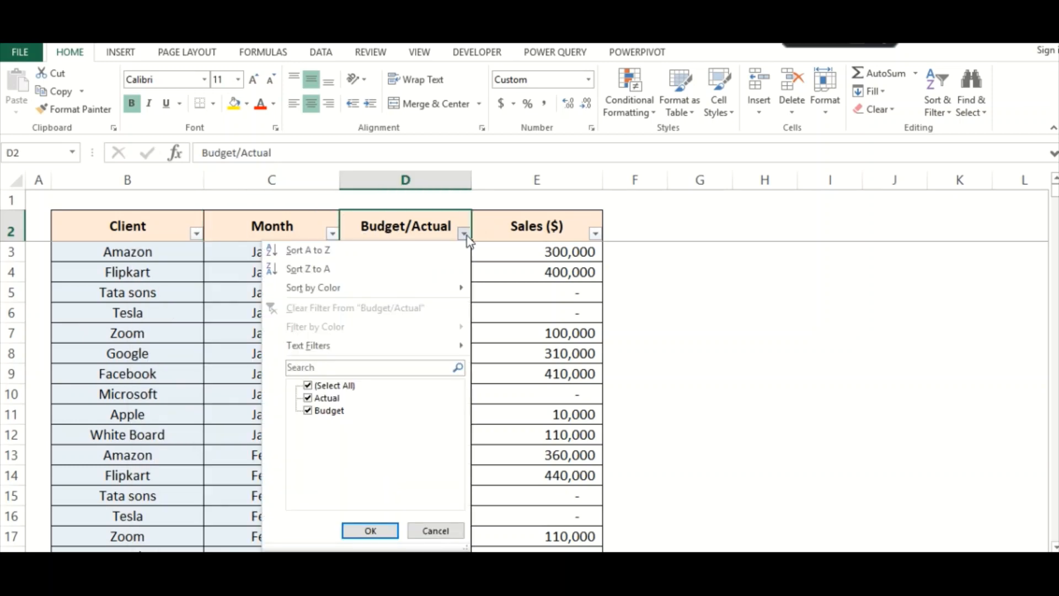
{"action": "left_click", "coordinate": [543, 218]}
{"action": "left_click", "coordinate": [544, 216]}
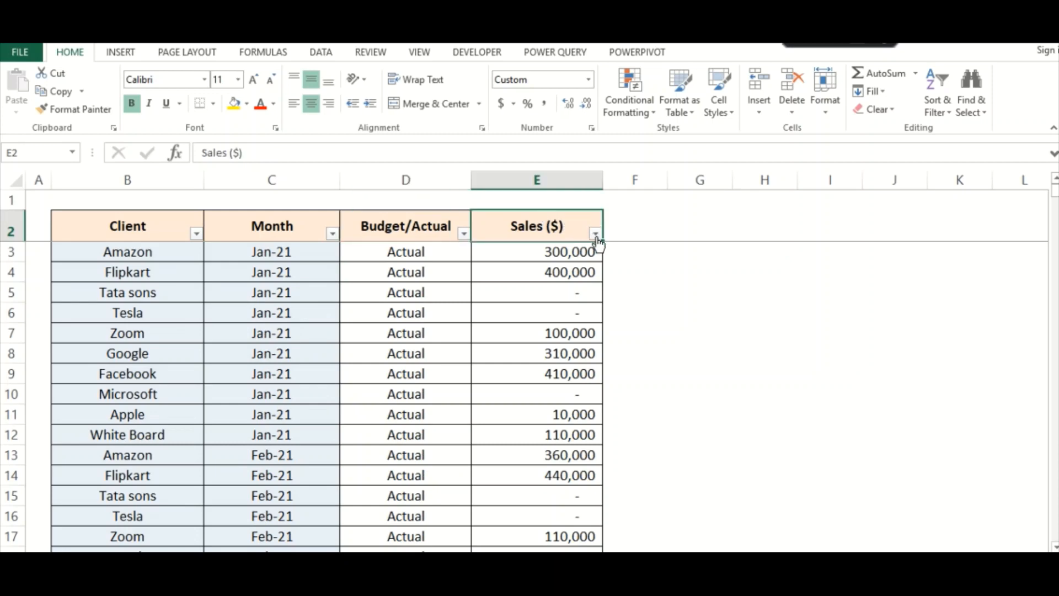
Step: Create a PivotTable from the range Data1!$B$2:$E$122 on a new worksheet
{"action": "left_click", "coordinate": [166, 230]}
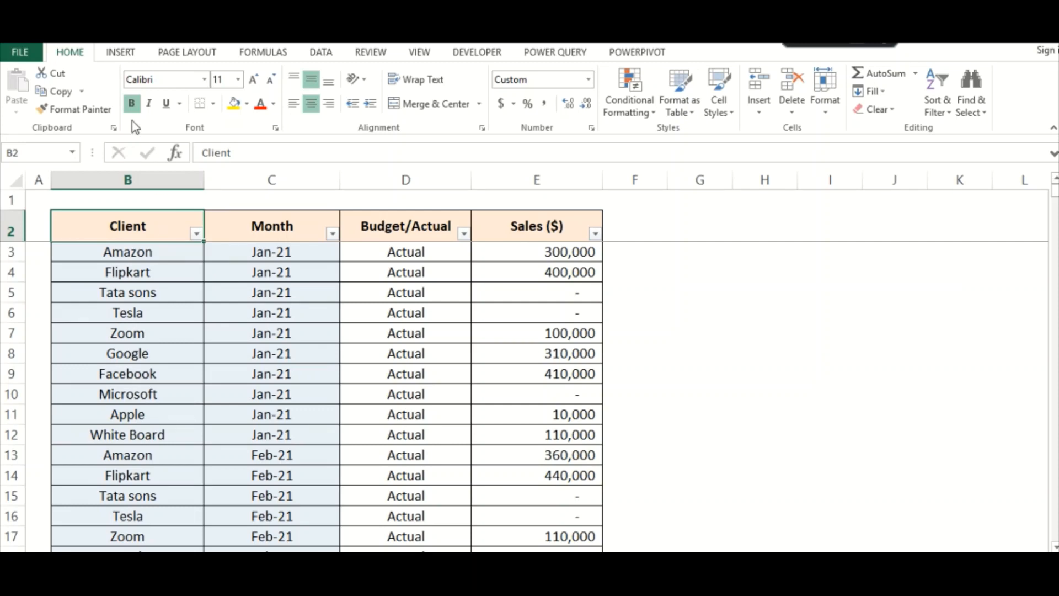
{"action": "left_click", "coordinate": [118, 56]}
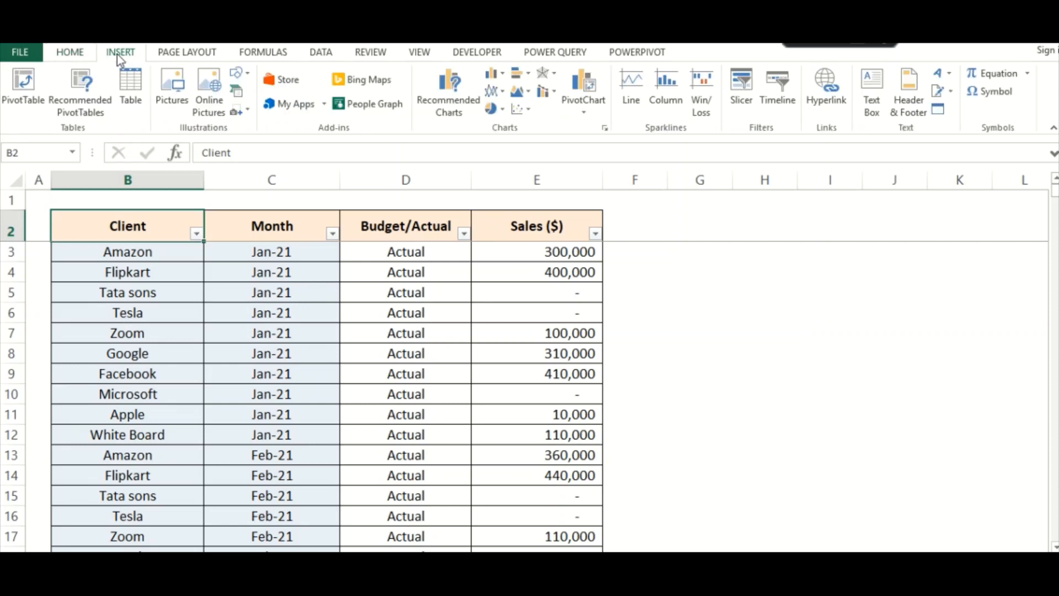
{"action": "left_click", "coordinate": [27, 104]}
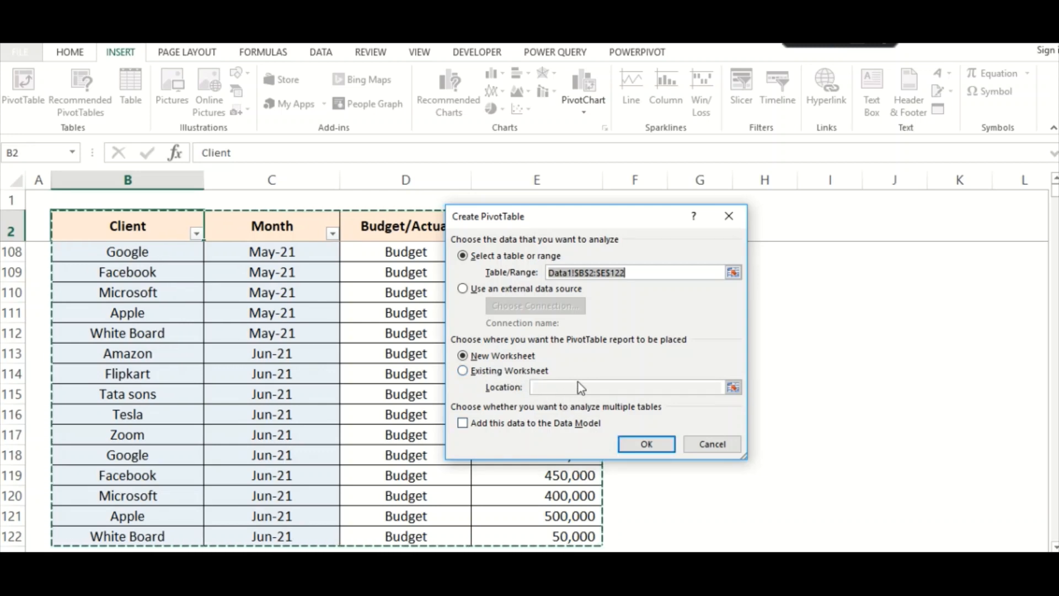
{"action": "left_click", "coordinate": [641, 443]}
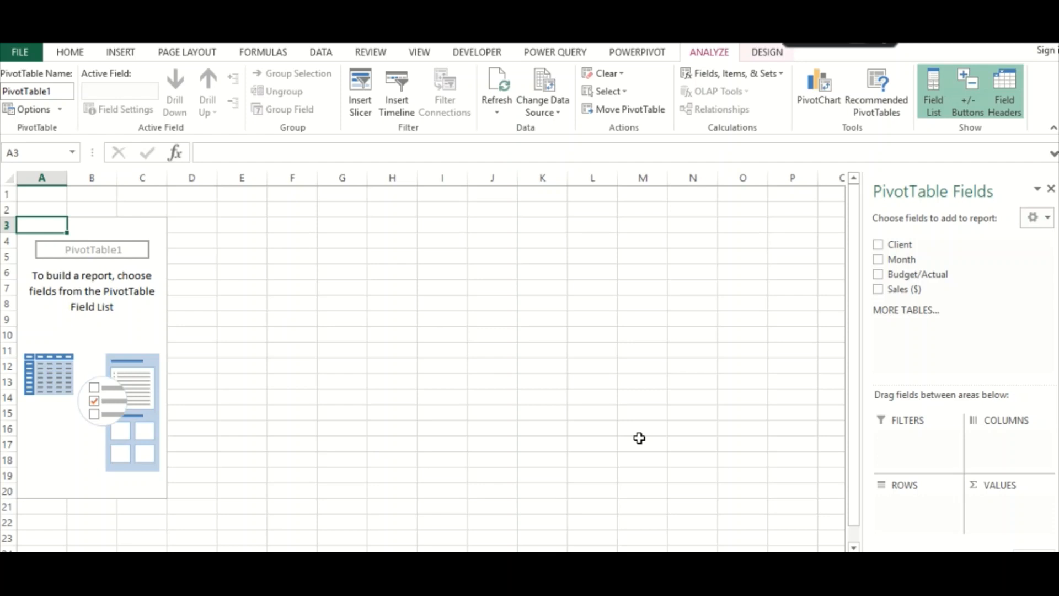
Step: Return to the source data sheet and select the whole table B2:E122, including its headers
{"action": "left_click", "coordinate": [208, 209]}
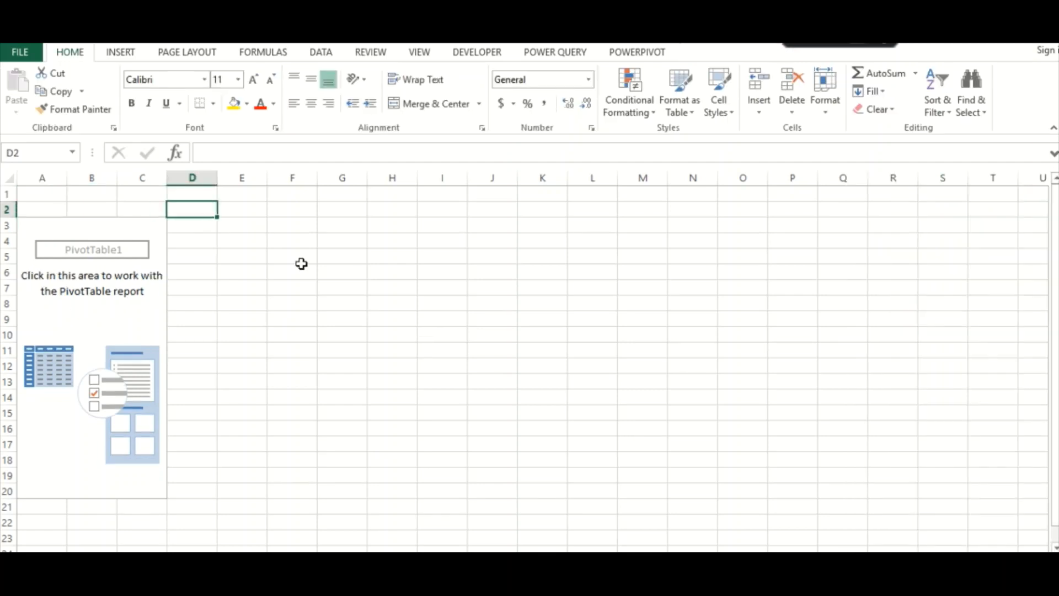
{"action": "key", "text": "ctrl+Page_Down"}
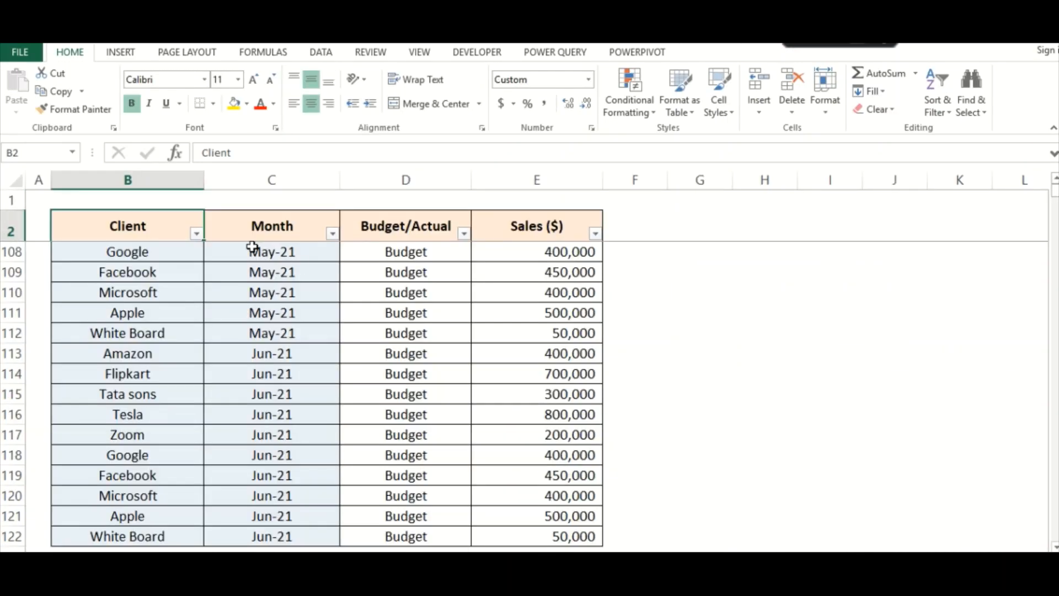
{"action": "left_click", "coordinate": [253, 229]}
{"action": "left_click", "coordinate": [163, 228]}
{"action": "key", "text": "shift+Right"}
{"action": "key", "text": "shift+Right"}
{"action": "key", "text": "shift+Right"}
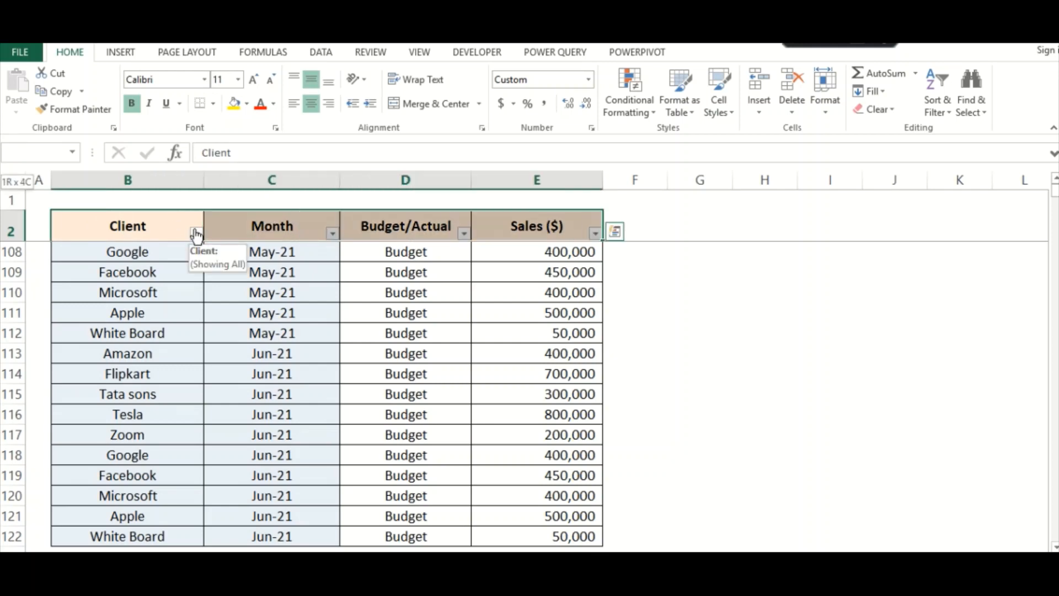
{"action": "key", "text": "ctrl+shift+Down"}
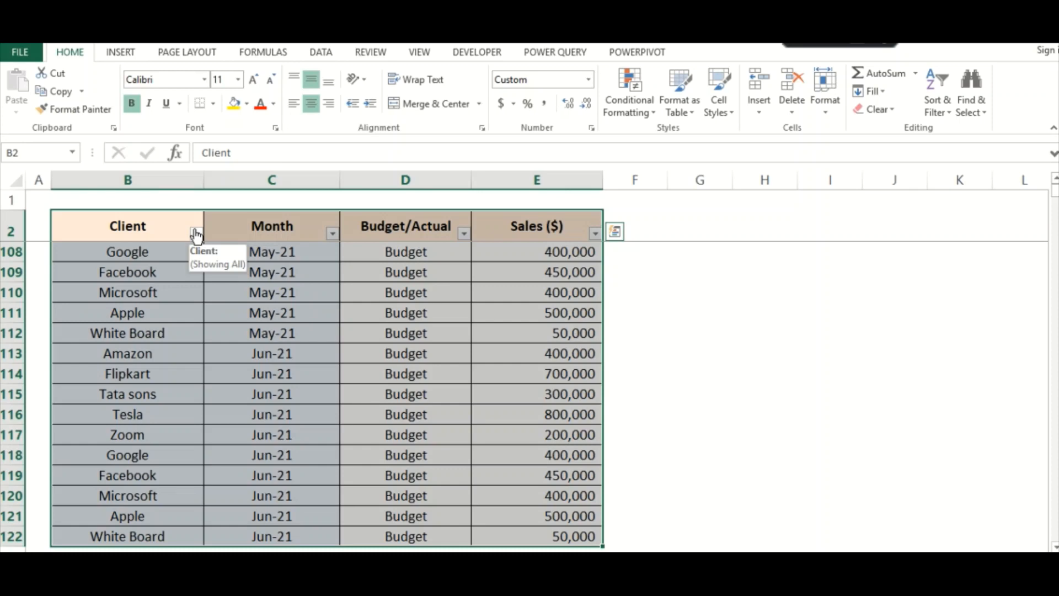
Step: Create another PivotTable on a new worksheet with the PivotTable and PivotChart Wizard, basing it on the existing PivotTable1 report
{"action": "key", "text": "alt+d"}
{"action": "key", "text": "p"}
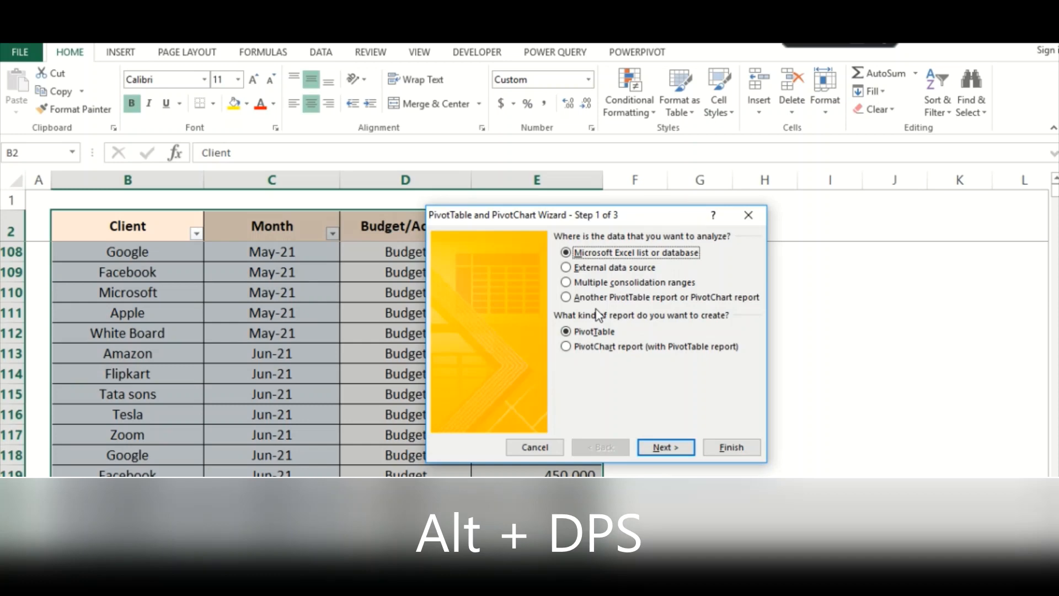
{"action": "left_click", "coordinate": [657, 446]}
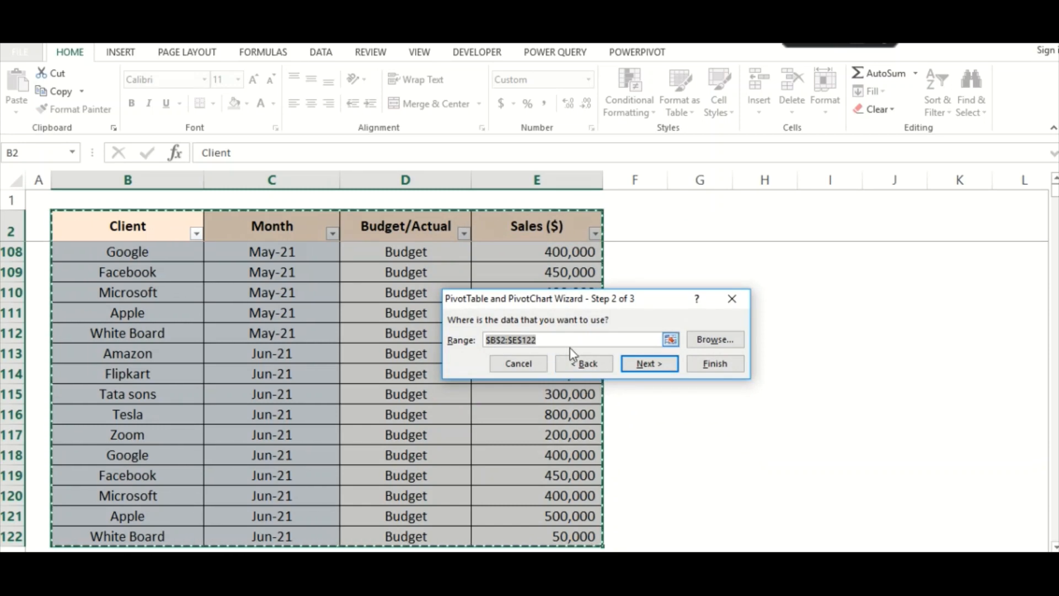
{"action": "left_click", "coordinate": [647, 363]}
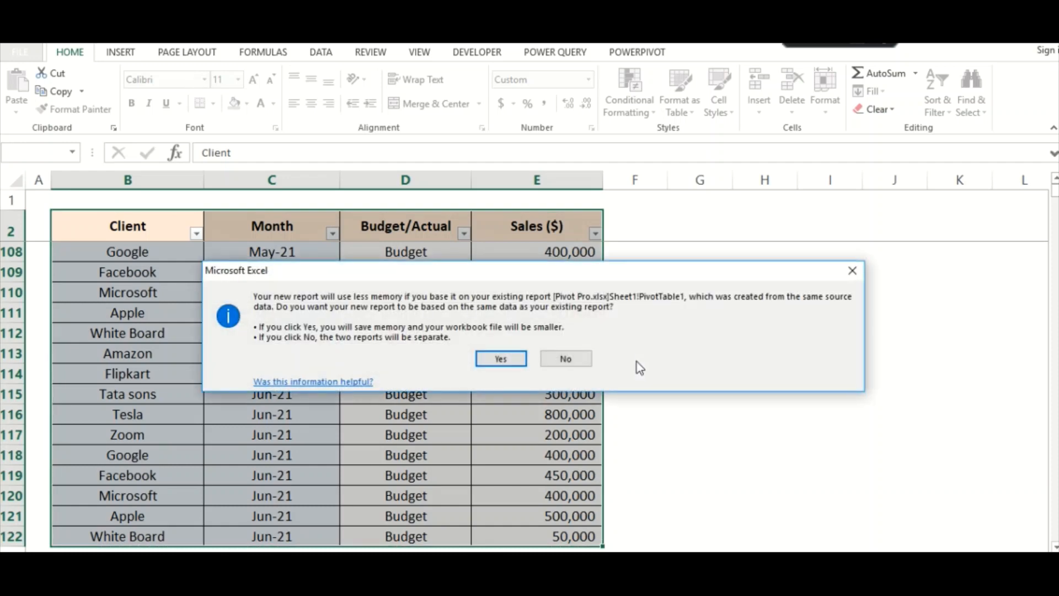
{"action": "left_click", "coordinate": [494, 358]}
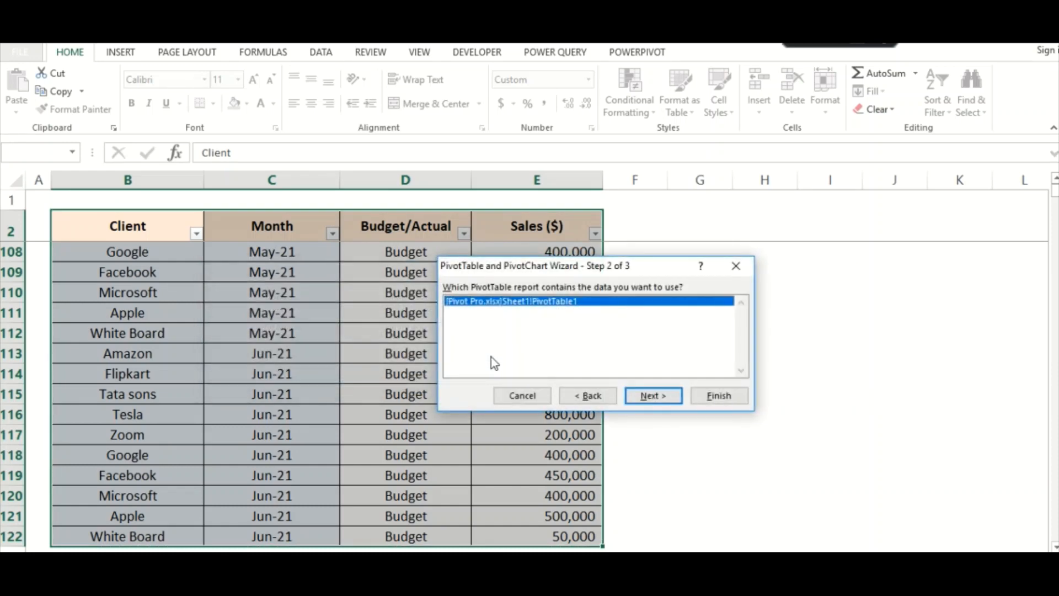
{"action": "left_click", "coordinate": [642, 394]}
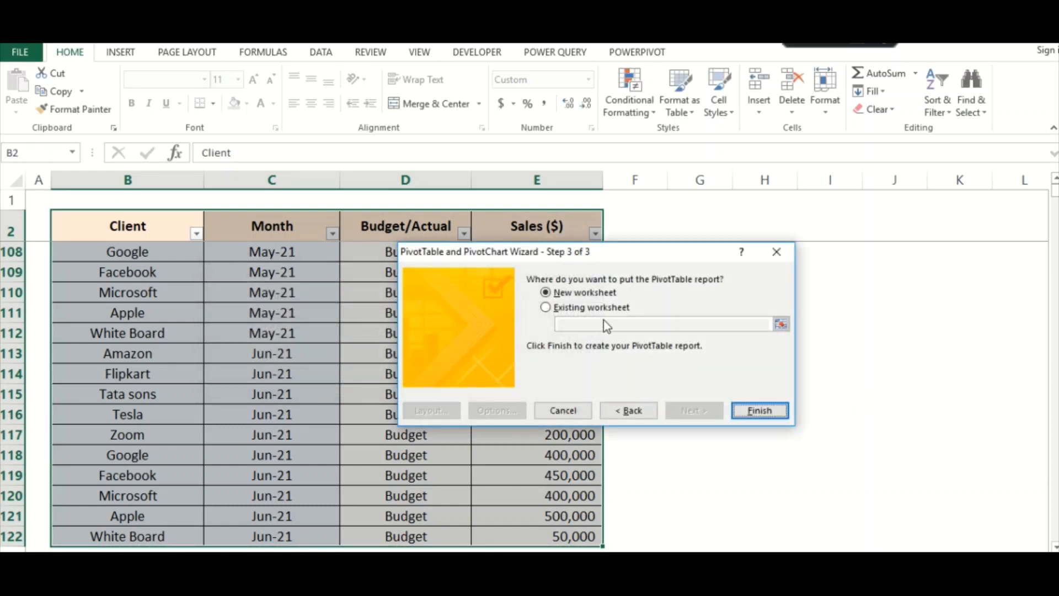
{"action": "left_click", "coordinate": [755, 411]}
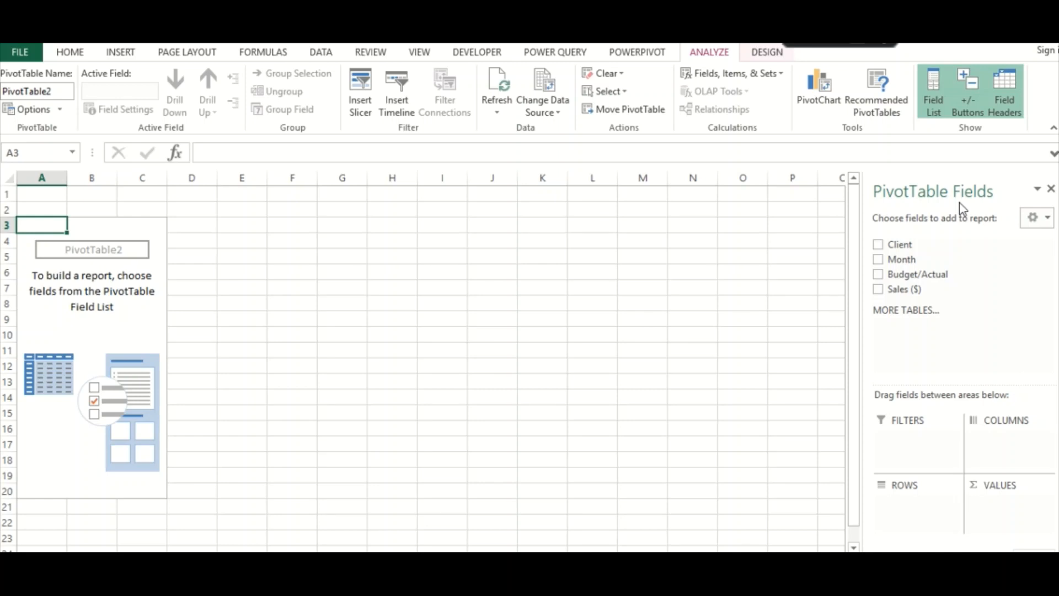
Step: Try the side-by-side fields and areas layout for the PivotTable field list and restore the stacked layout
{"action": "left_click", "coordinate": [1044, 220]}
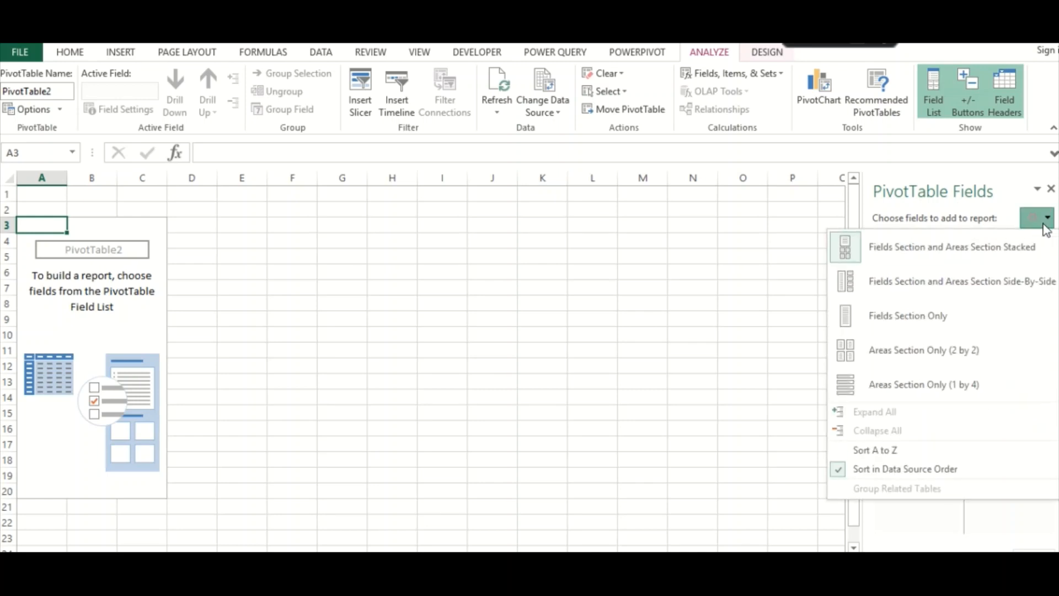
{"action": "left_click", "coordinate": [920, 283]}
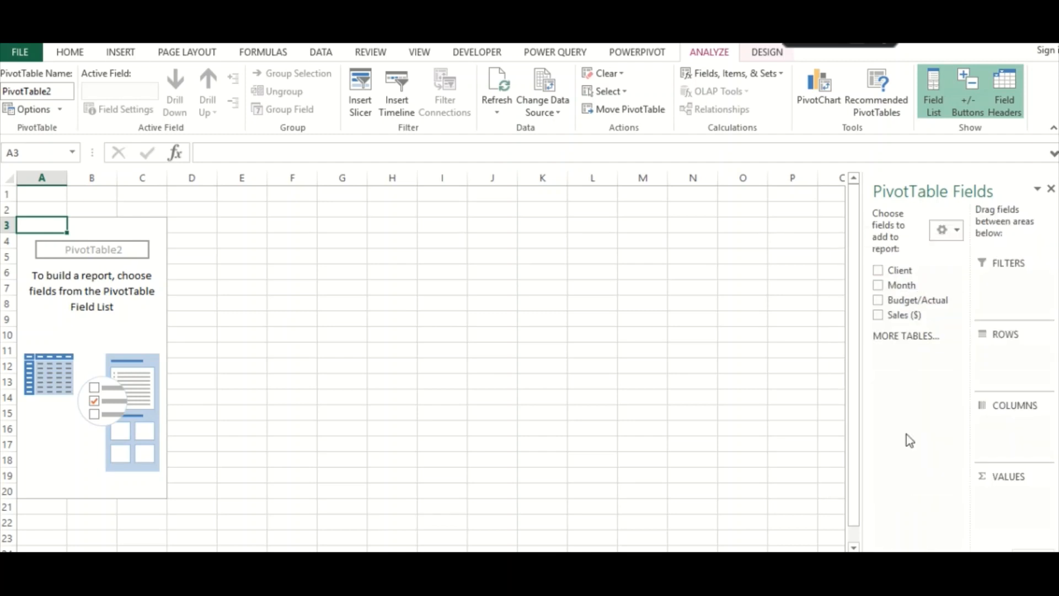
{"action": "left_click", "coordinate": [954, 230]}
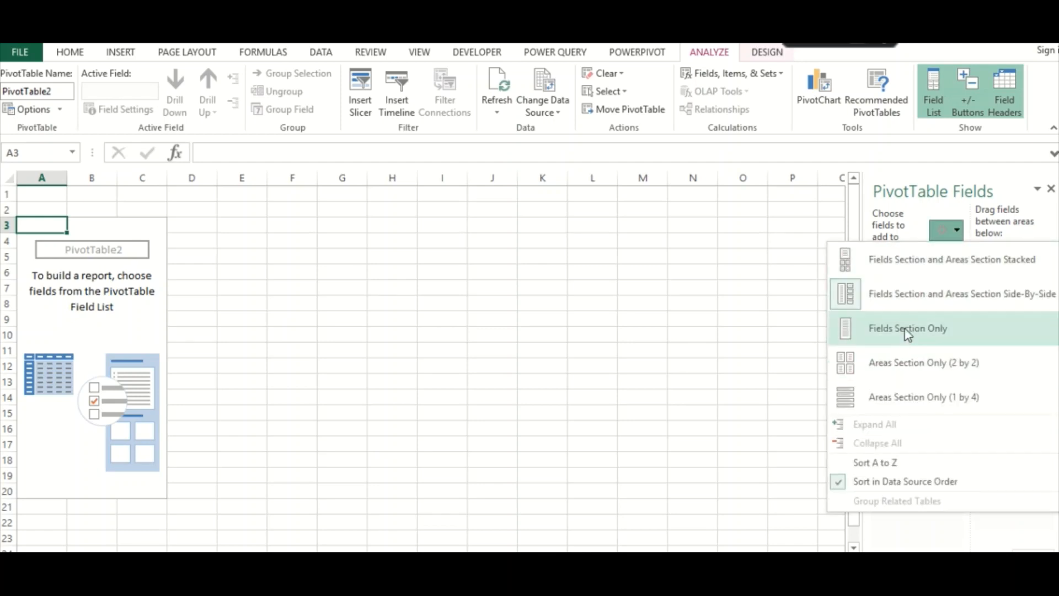
{"action": "left_click", "coordinate": [904, 273]}
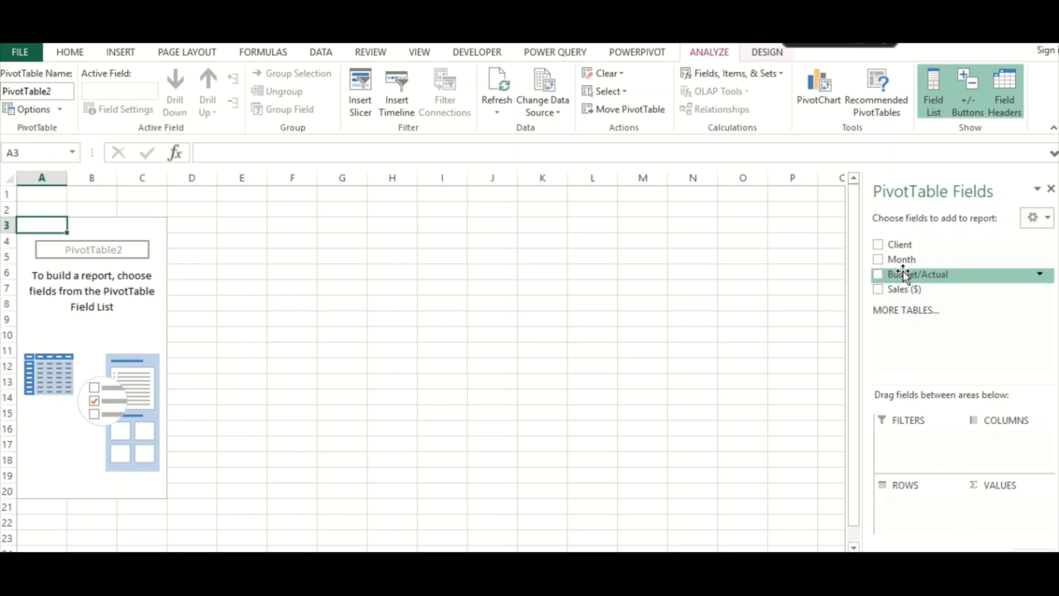
Step: Lay out the PivotTable with Client as rows, Month as columns, Sales ($) as values and Budget/Actual as the report filter
{"action": "left_click_drag", "start_coordinate": [903, 244], "coordinate": [900, 512]}
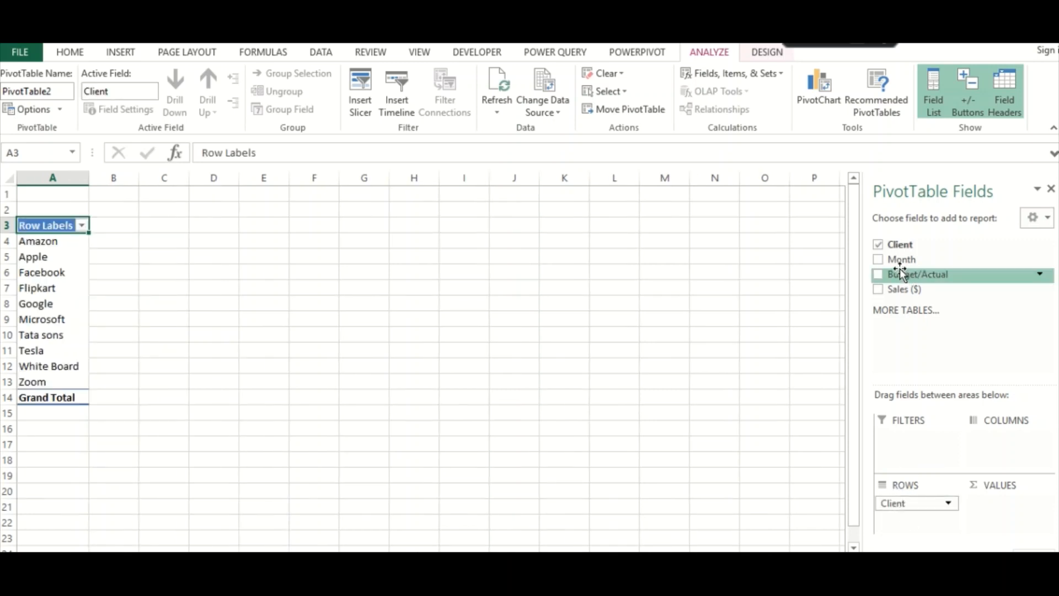
{"action": "left_click_drag", "start_coordinate": [901, 259], "coordinate": [1002, 454]}
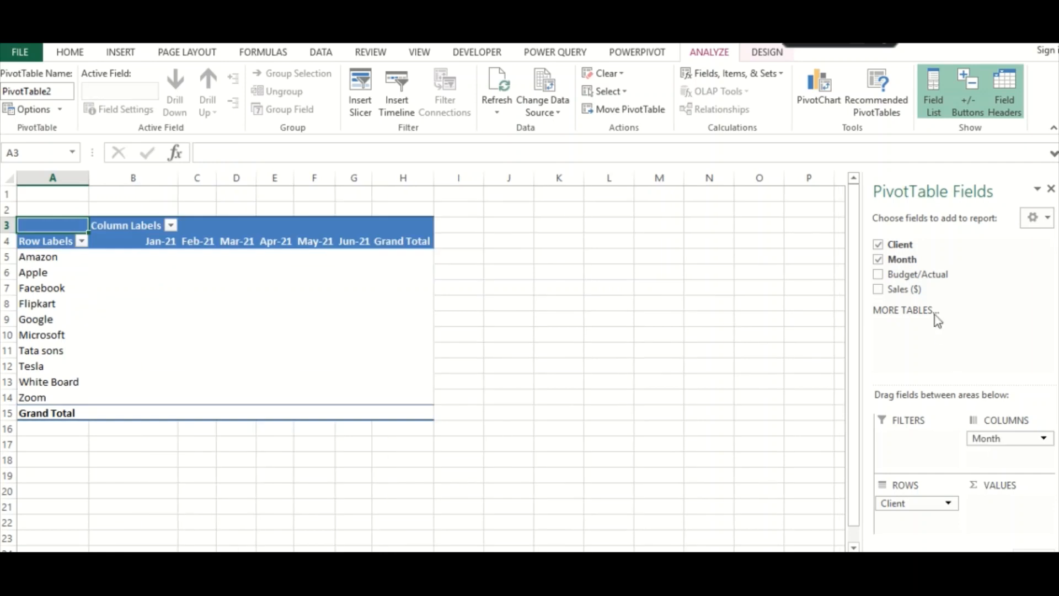
{"action": "left_click_drag", "start_coordinate": [919, 292], "coordinate": [1005, 523]}
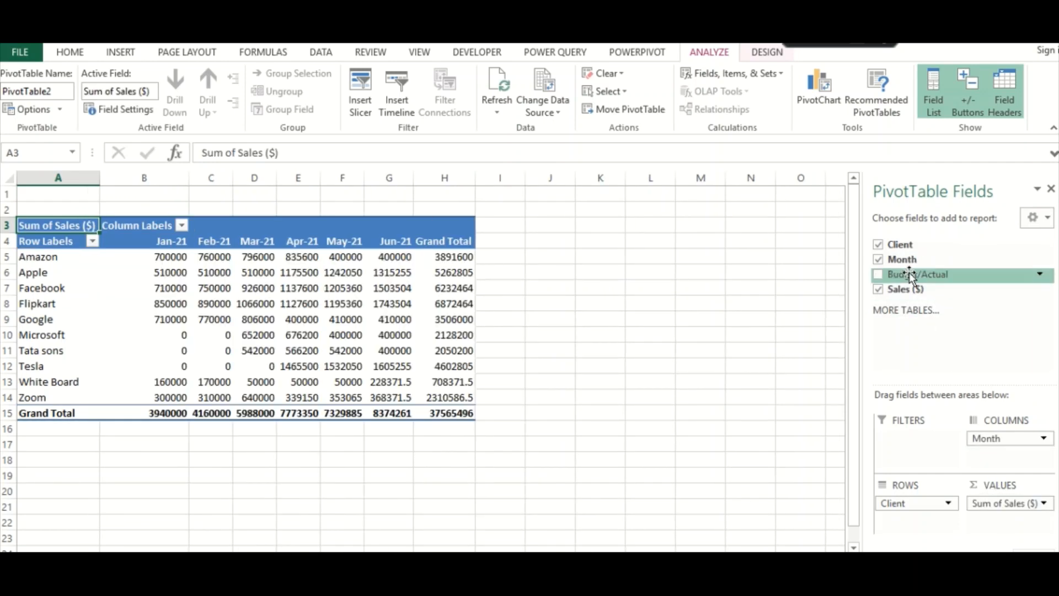
{"action": "left_click_drag", "start_coordinate": [908, 274], "coordinate": [915, 447]}
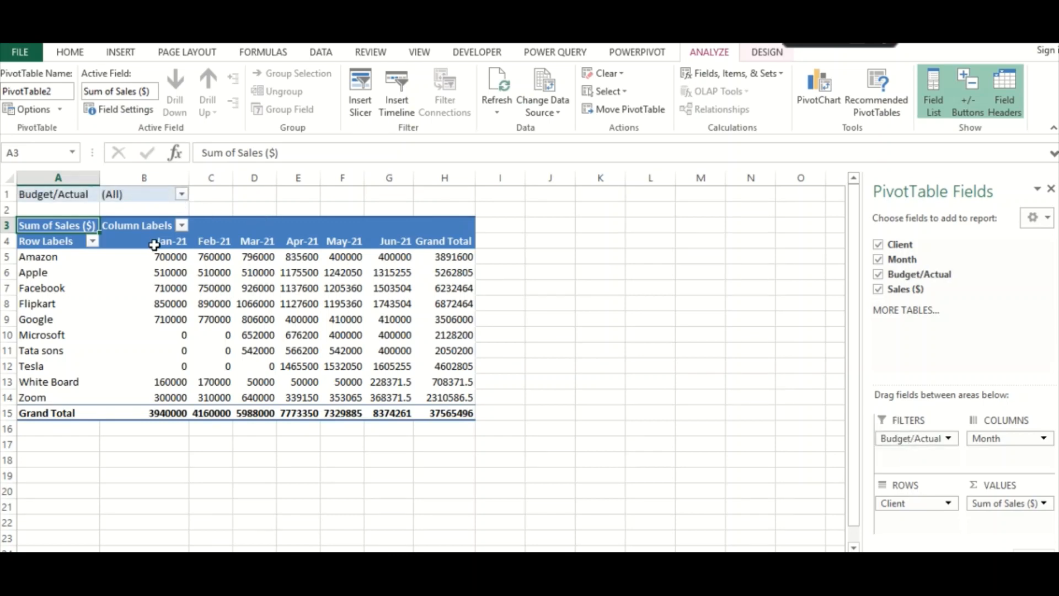
Step: Format the PivotTable's sales values as Number with 0 decimals, a thousands separator and red negatives without a minus sign, and widen column A
{"action": "left_click", "coordinate": [258, 287]}
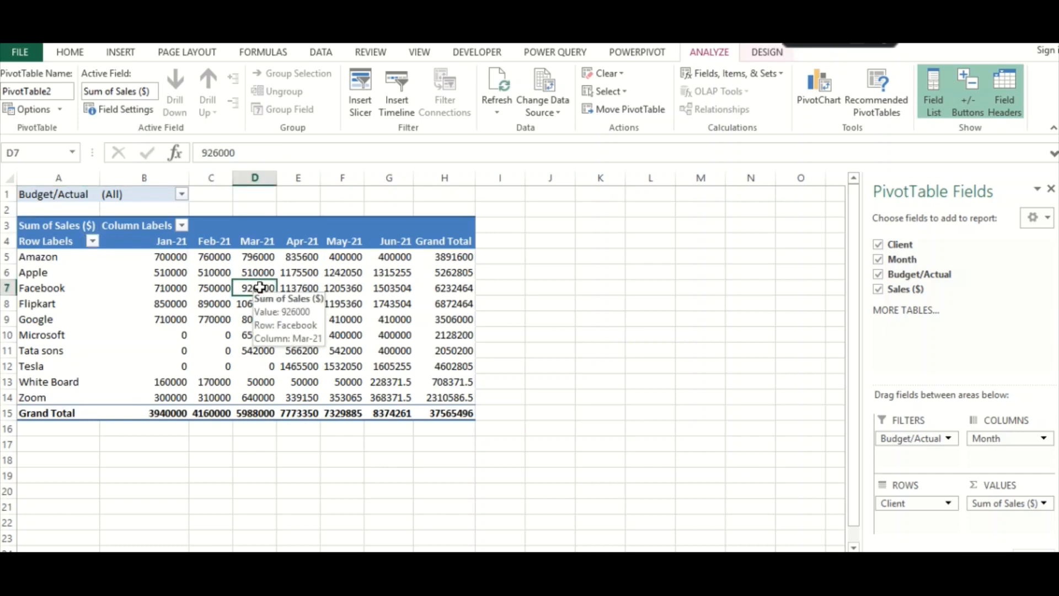
{"action": "right_click", "coordinate": [259, 287]}
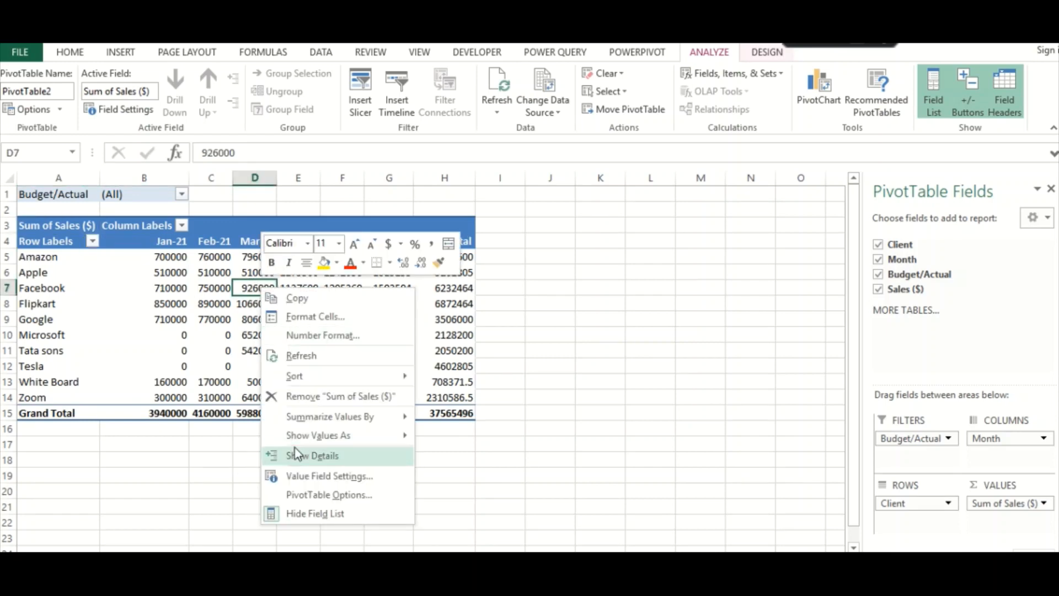
{"action": "left_click", "coordinate": [306, 338]}
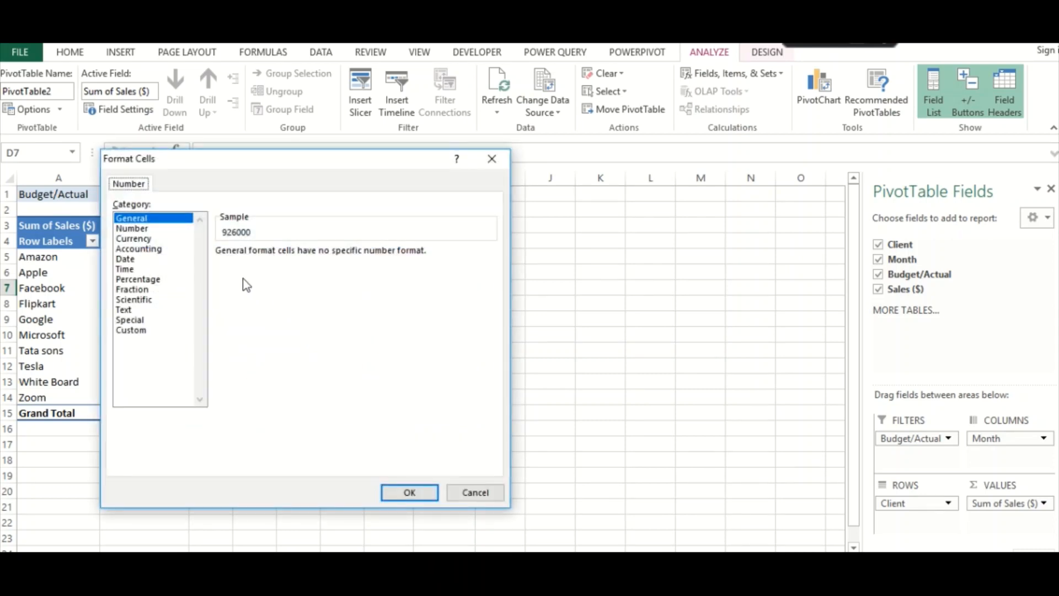
{"action": "left_click", "coordinate": [142, 229]}
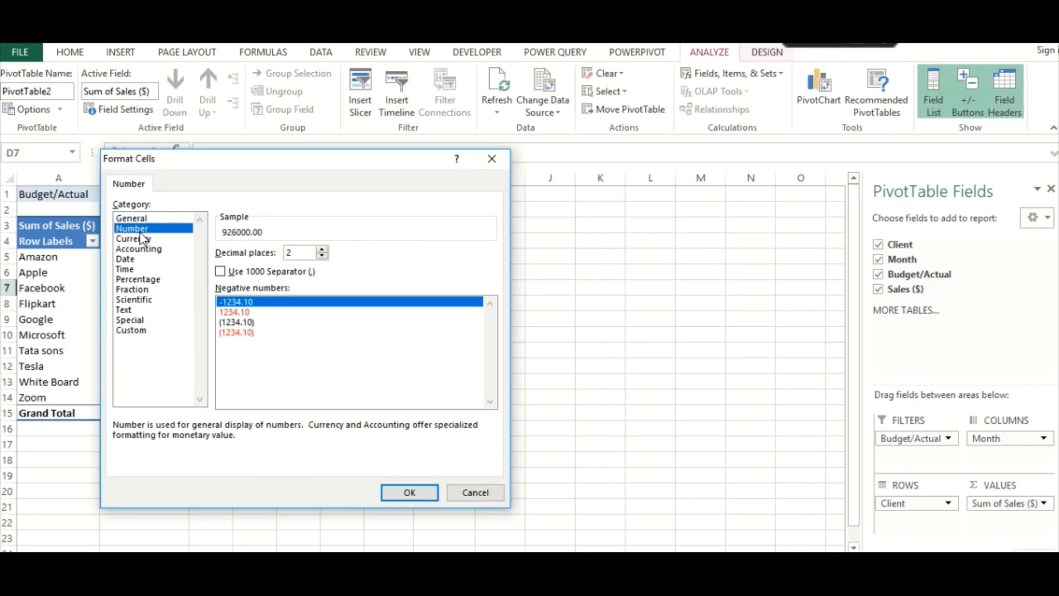
{"action": "left_click", "coordinate": [236, 312]}
{"action": "left_click", "coordinate": [230, 273]}
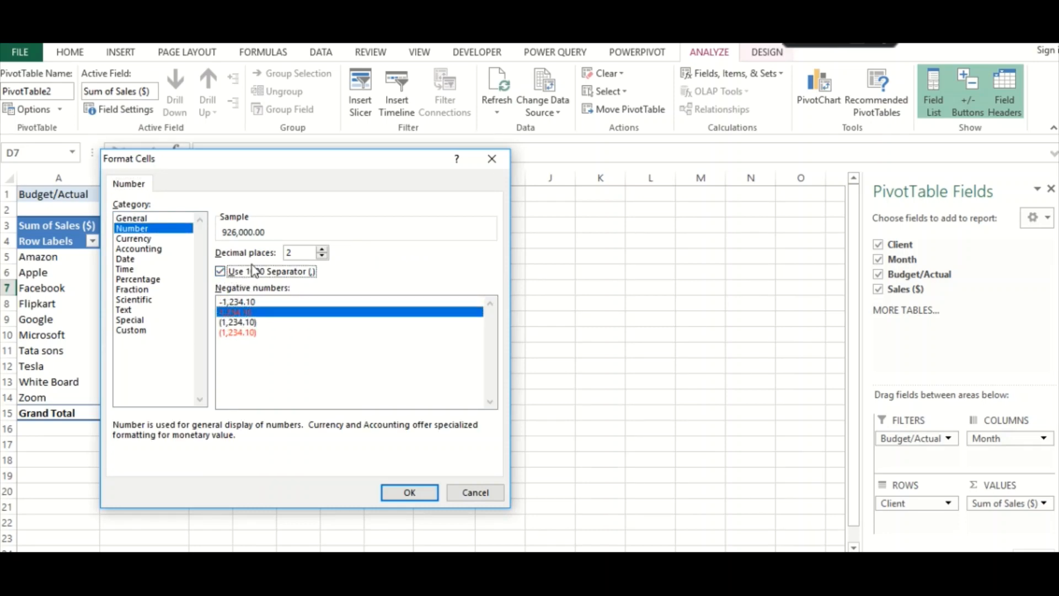
{"action": "left_click", "coordinate": [302, 256]}
{"action": "key", "text": "BackSpace"}
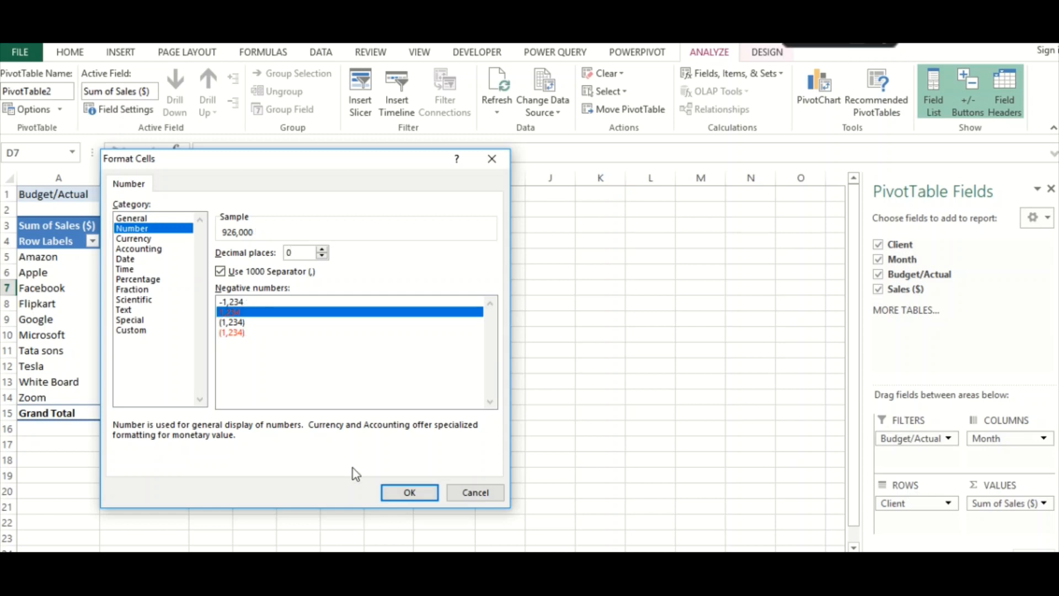
{"action": "left_click", "coordinate": [403, 492]}
{"action": "left_click_drag", "start_coordinate": [387, 474], "coordinate": [400, 466]}
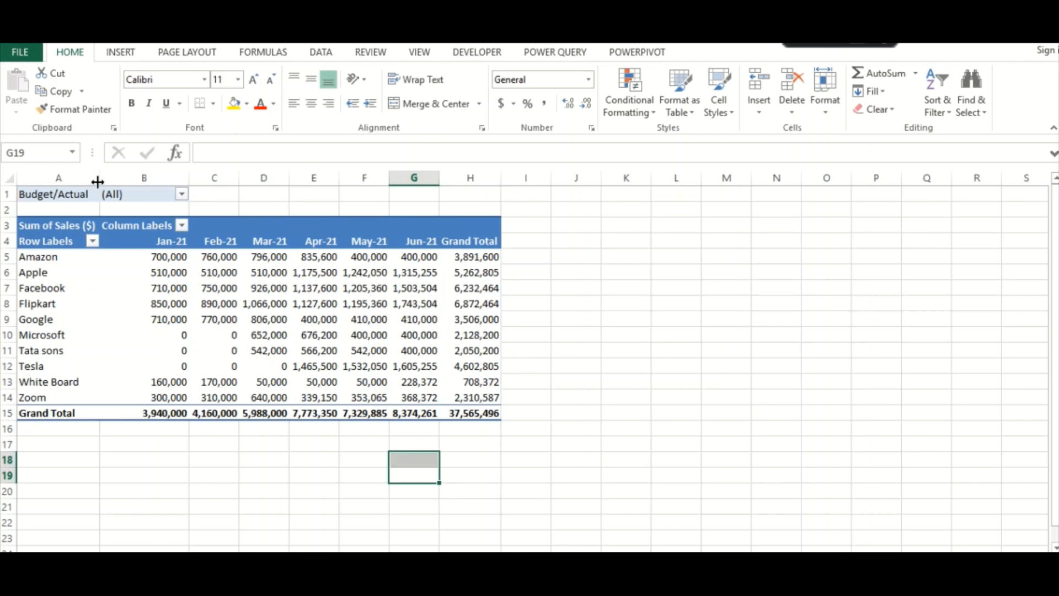
{"action": "left_click_drag", "start_coordinate": [103, 181], "coordinate": [119, 181]}
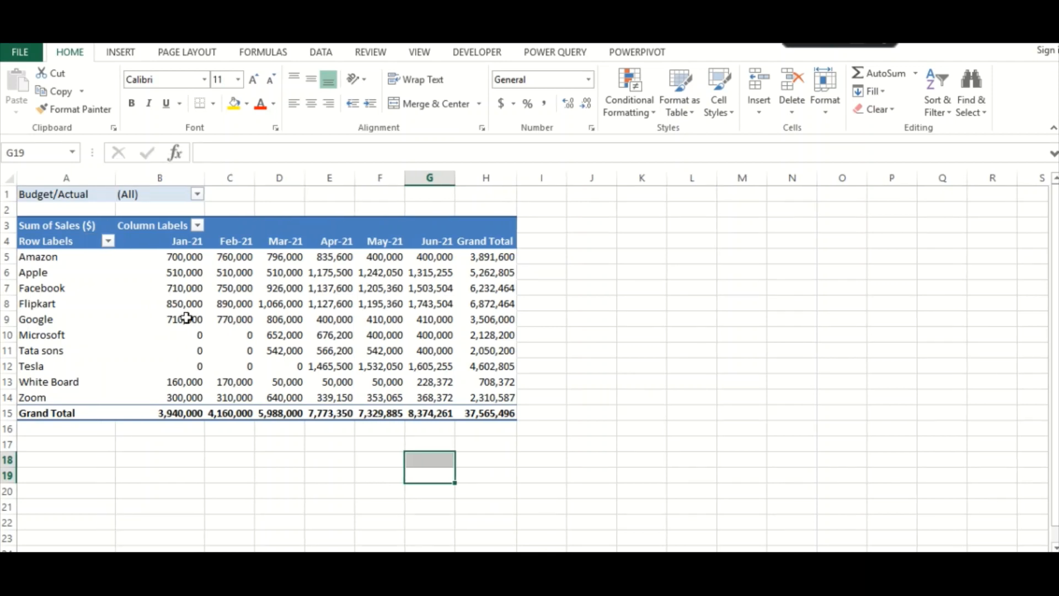
Step: Rearrange the PivotTable fields so that Client is the report filter, Month is in rows and Budget/Actual is in columns
{"action": "left_click", "coordinate": [318, 307]}
{"action": "mouse_move", "coordinate": [319, 307]}
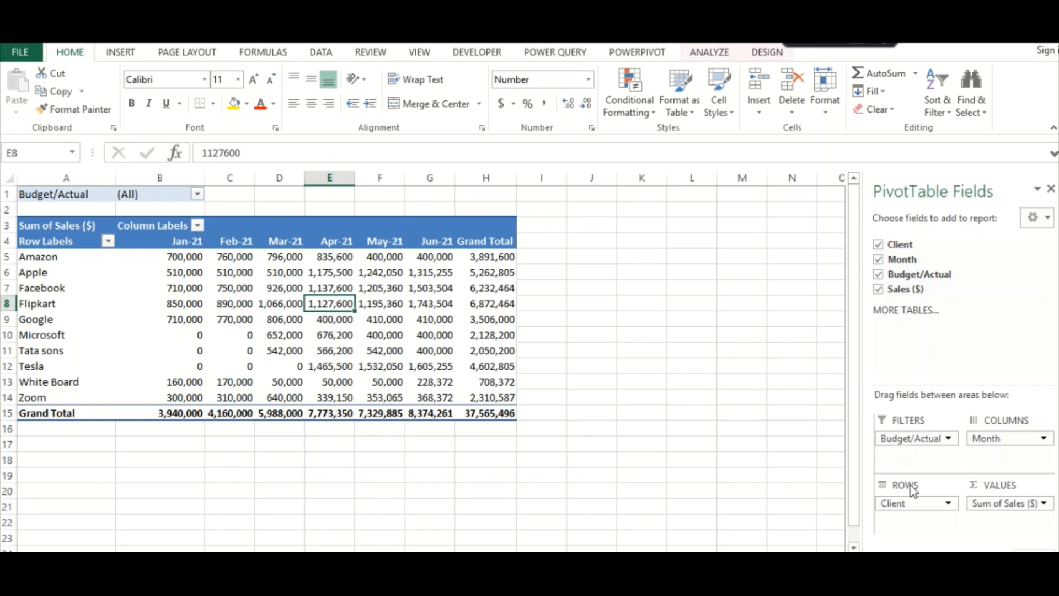
{"action": "left_click_drag", "start_coordinate": [903, 440], "coordinate": [915, 534]}
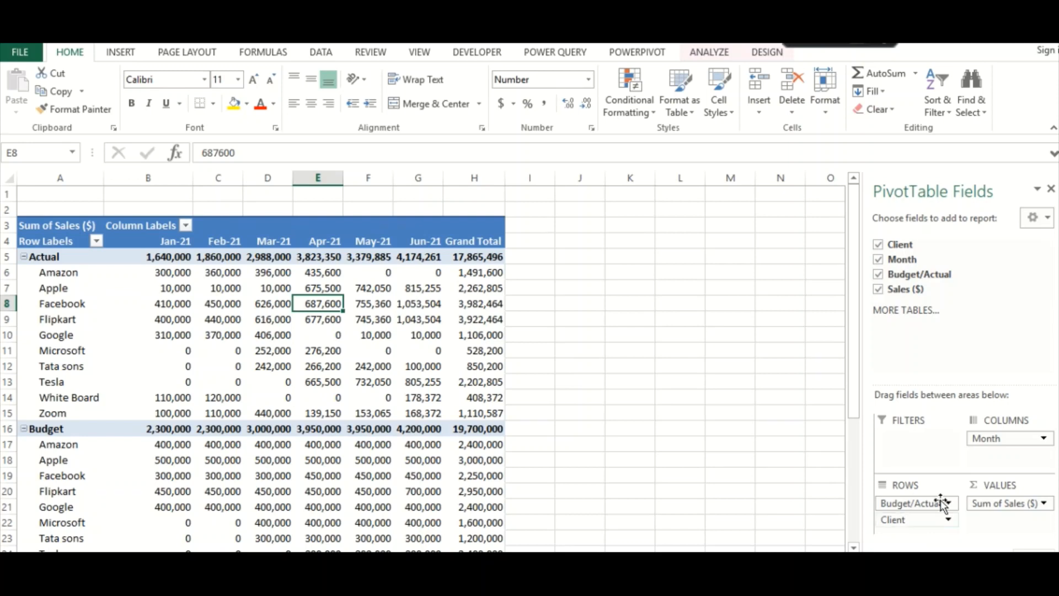
{"action": "mouse_move", "coordinate": [916, 519]}
{"action": "left_mouse_down"}
{"action": "mouse_move", "coordinate": [1004, 465]}
{"action": "mouse_move", "coordinate": [1005, 447]}
{"action": "mouse_move", "coordinate": [909, 524]}
{"action": "left_mouse_up"}
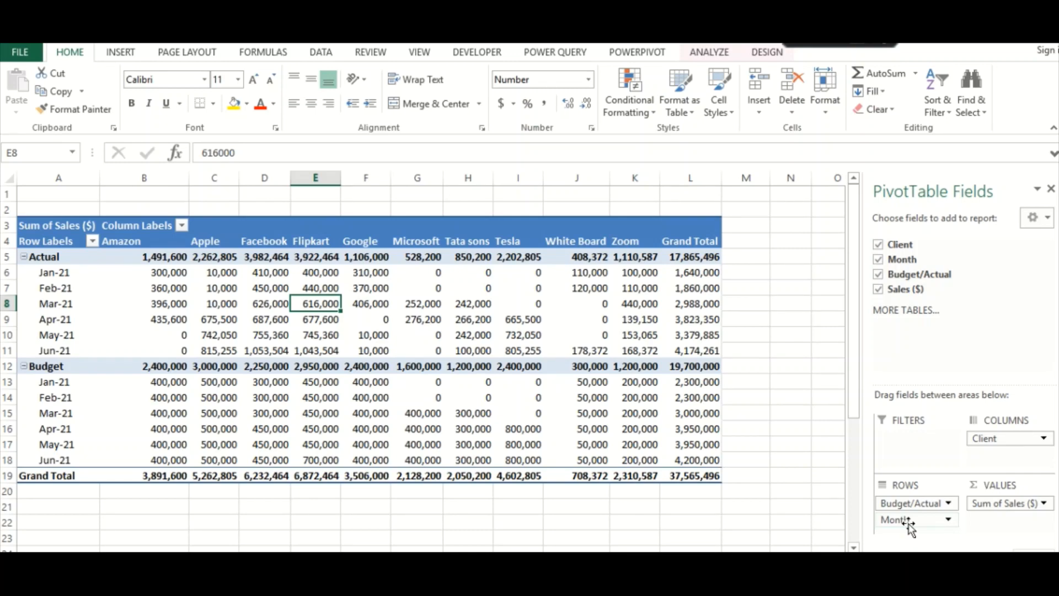
{"action": "left_click_drag", "start_coordinate": [902, 504], "coordinate": [909, 524]}
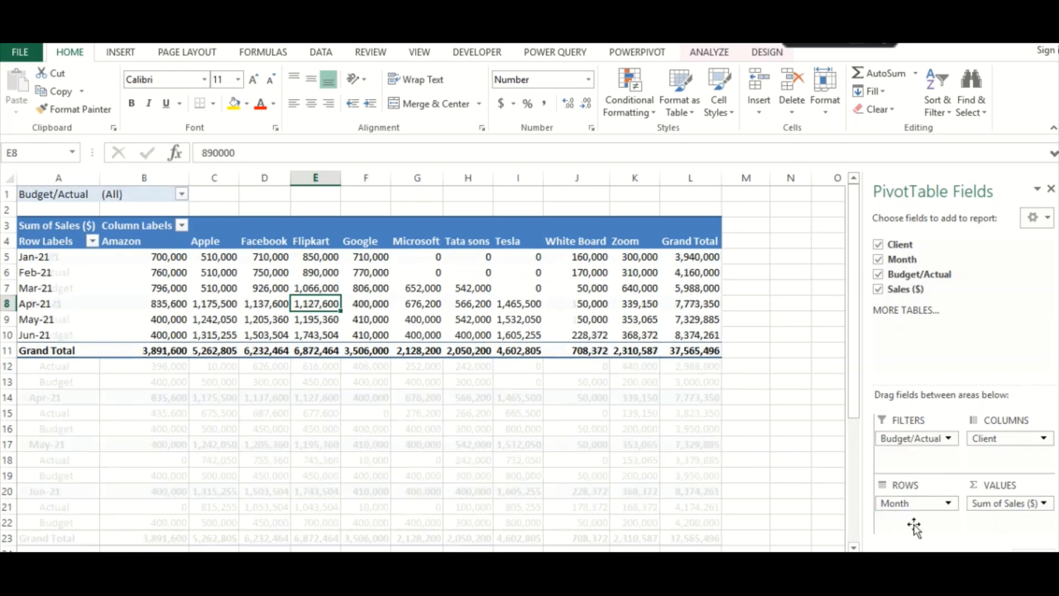
{"action": "left_click_drag", "start_coordinate": [985, 438], "coordinate": [932, 452]}
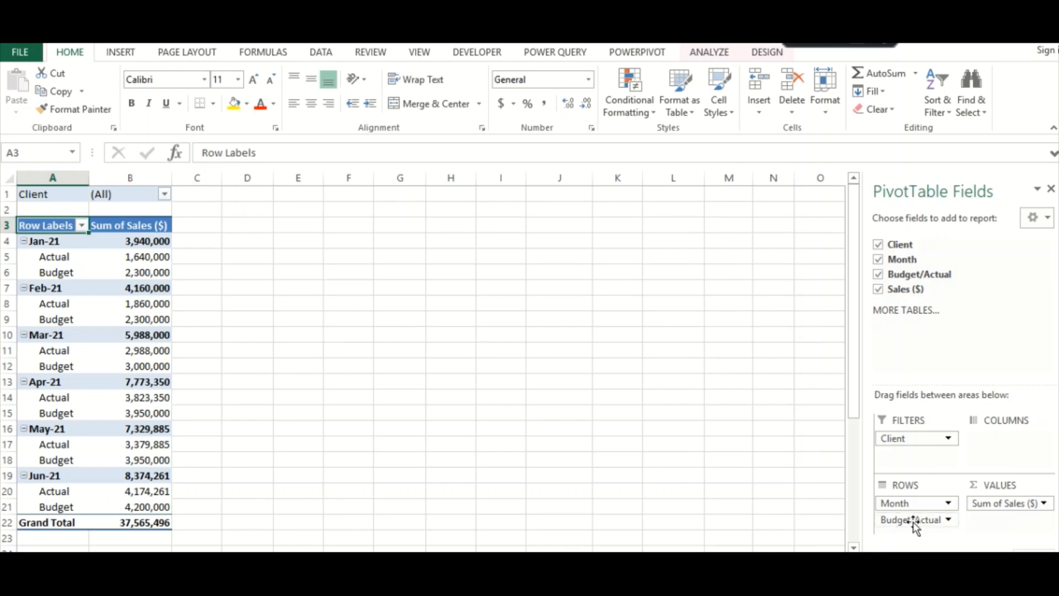
{"action": "left_click_drag", "start_coordinate": [905, 504], "coordinate": [995, 441]}
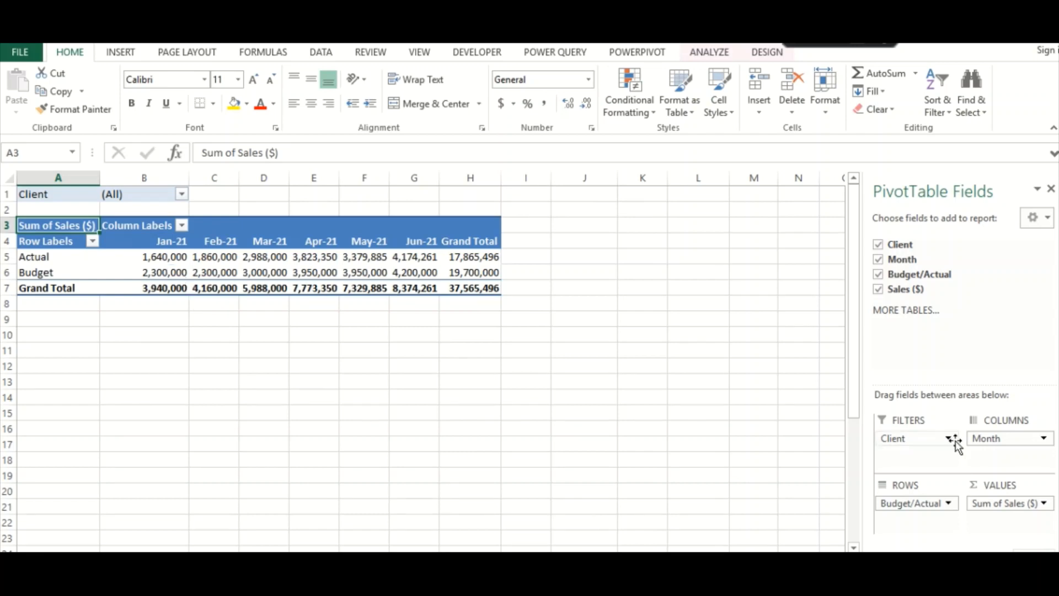
{"action": "left_click_drag", "start_coordinate": [1024, 440], "coordinate": [1001, 440]}
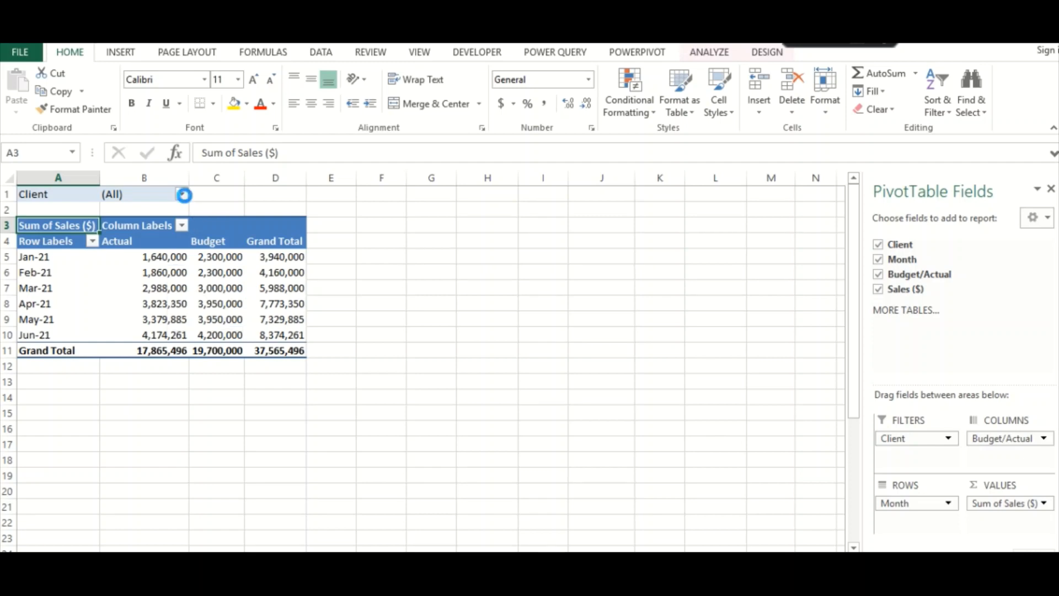
{"action": "left_click", "coordinate": [182, 194]}
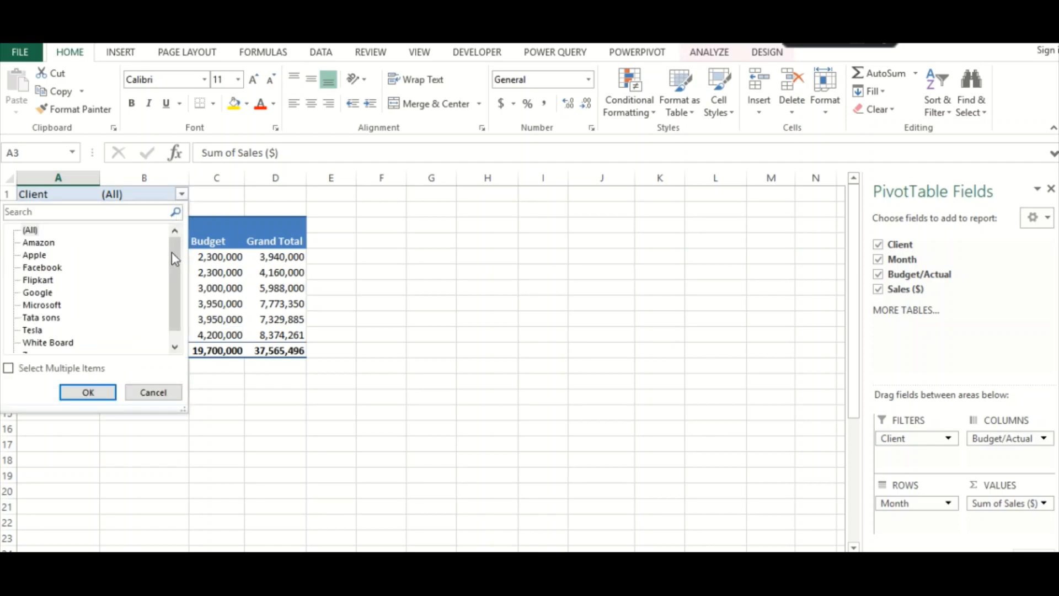
{"action": "mouse_move", "coordinate": [174, 259]}
{"action": "left_mouse_down"}
{"action": "mouse_move", "coordinate": [172, 285]}
{"action": "mouse_move", "coordinate": [168, 250]}
{"action": "left_mouse_up"}
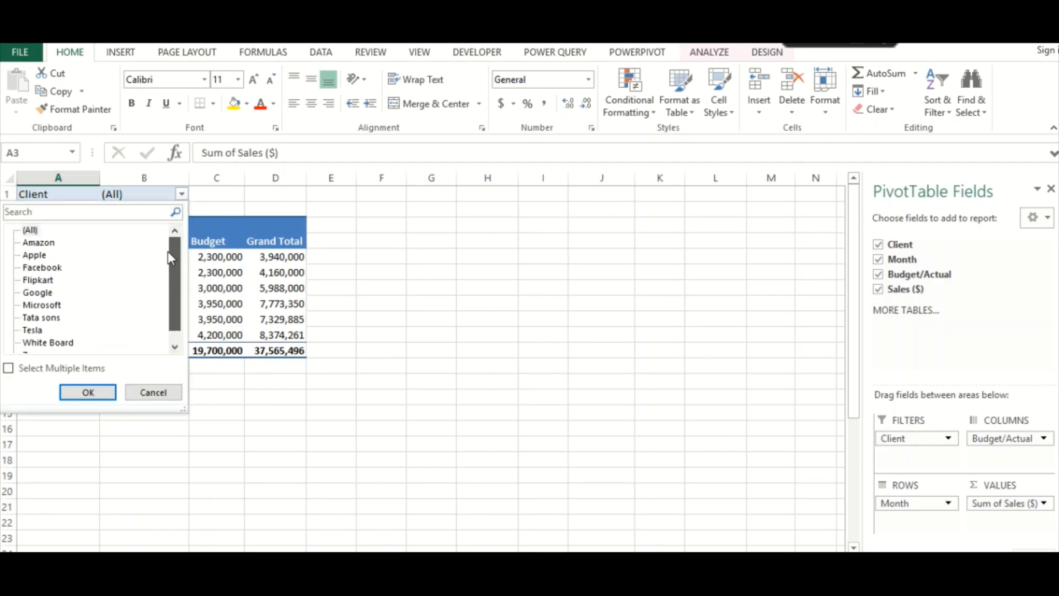
{"action": "left_click", "coordinate": [238, 258]}
{"action": "left_click", "coordinate": [212, 271]}
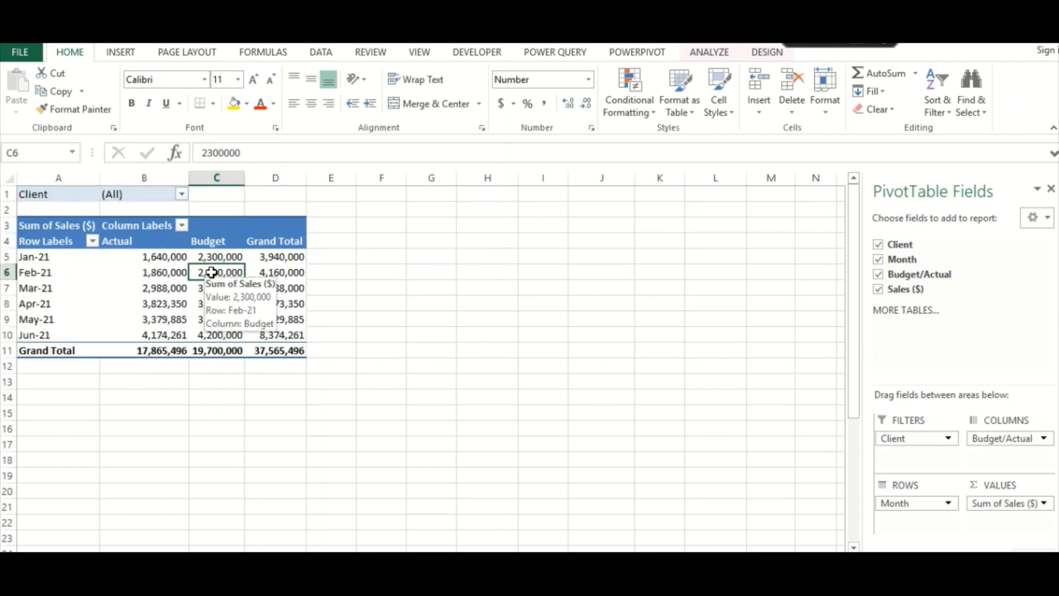
{"action": "left_click", "coordinate": [265, 256]}
{"action": "left_click", "coordinate": [158, 254]}
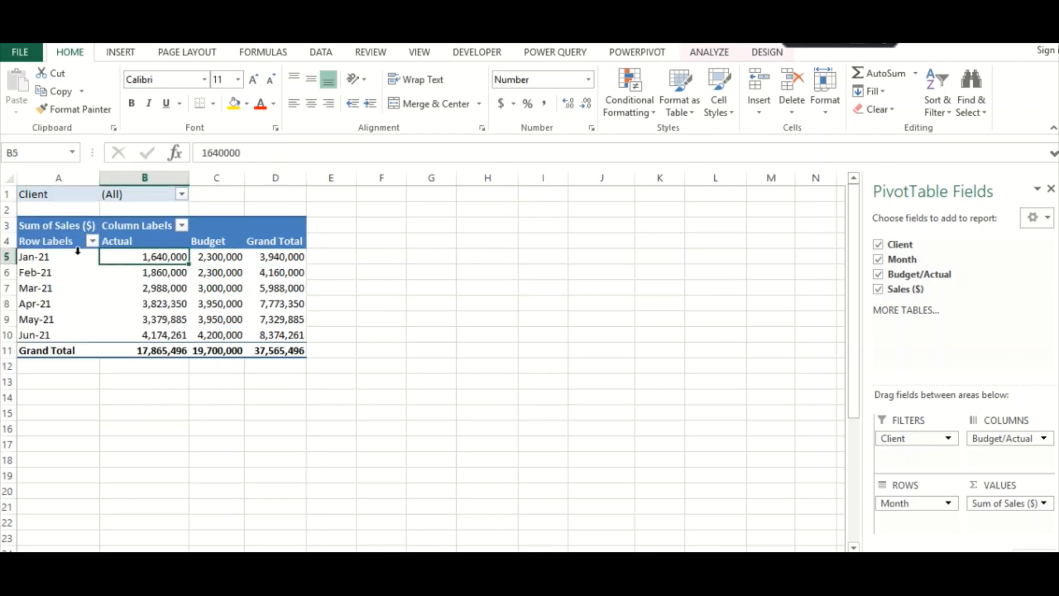
Step: Filter the PivotTable to the client Google and reset the Client filter to (All)
{"action": "left_click", "coordinate": [181, 193]}
{"action": "left_click", "coordinate": [44, 293]}
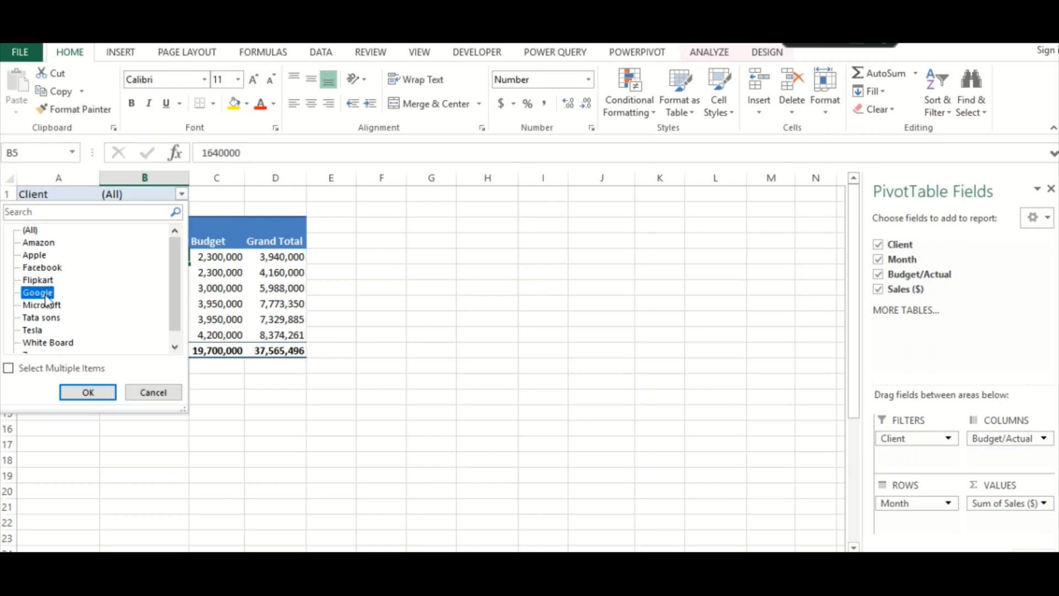
{"action": "left_click", "coordinate": [87, 392]}
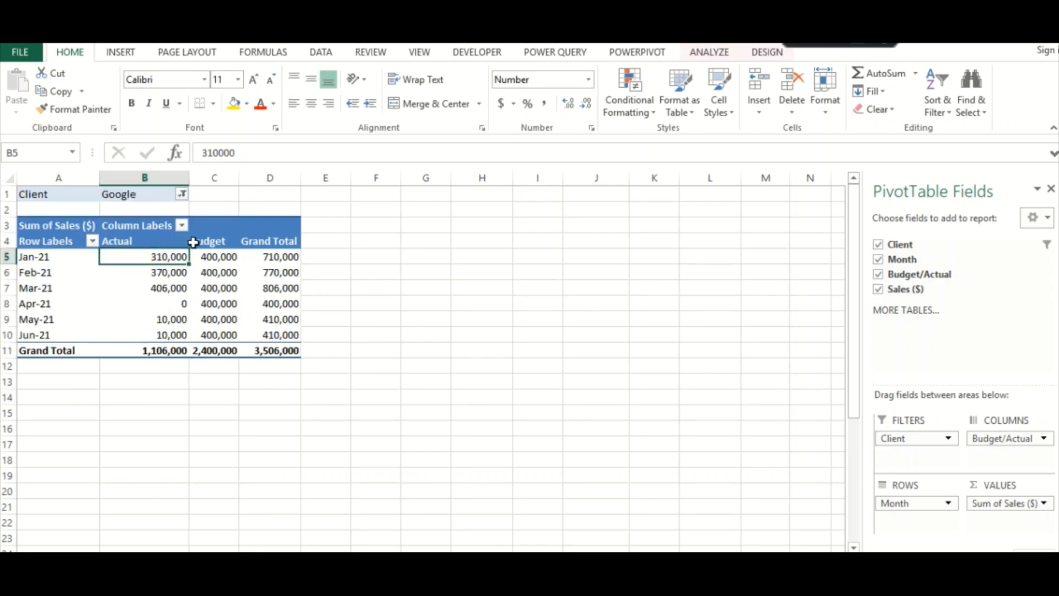
{"action": "left_click", "coordinate": [181, 194]}
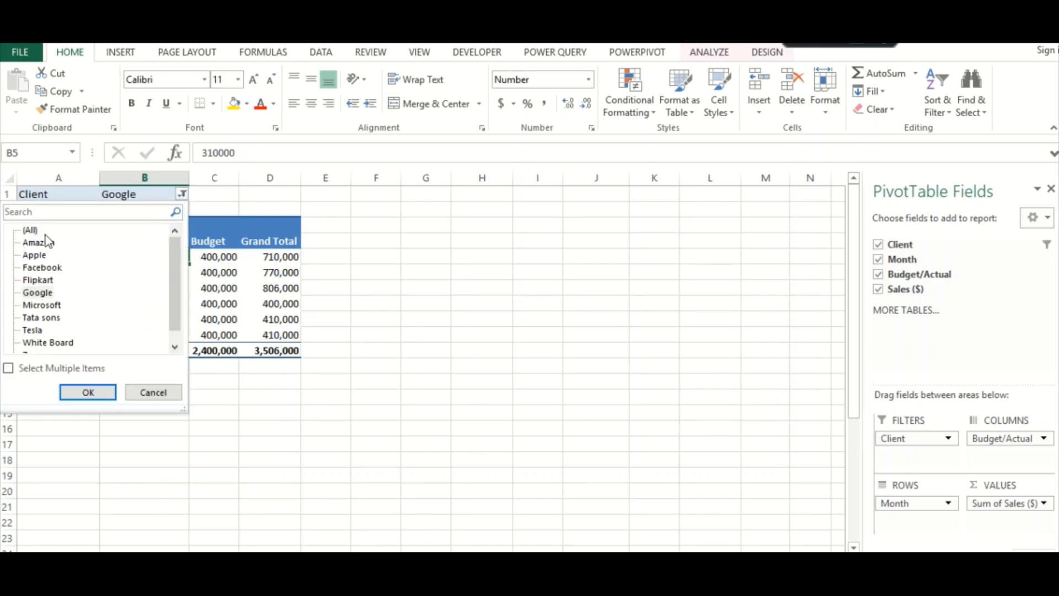
{"action": "left_click", "coordinate": [30, 230]}
{"action": "left_click", "coordinate": [83, 392]}
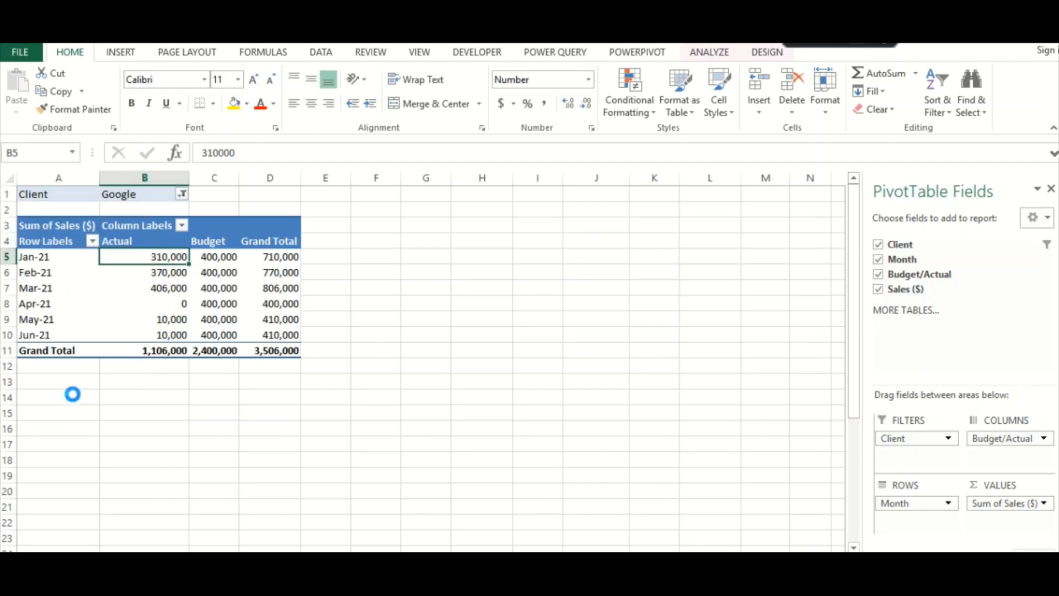
Step: Remove the Grand Total column from the PivotTable
{"action": "left_click", "coordinate": [283, 241]}
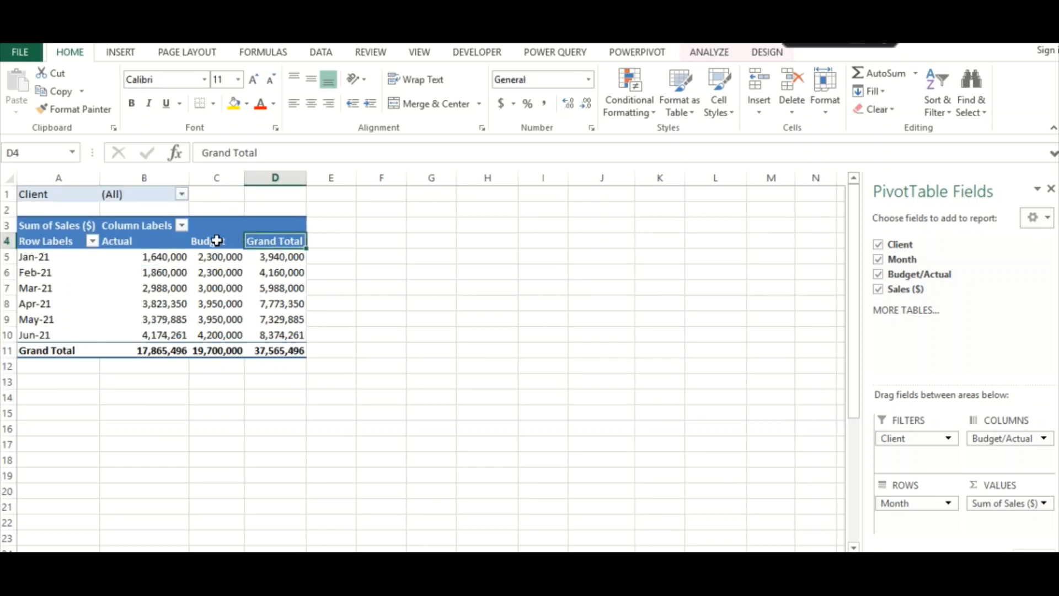
{"action": "left_click", "coordinate": [137, 242]}
{"action": "left_click", "coordinate": [212, 240]}
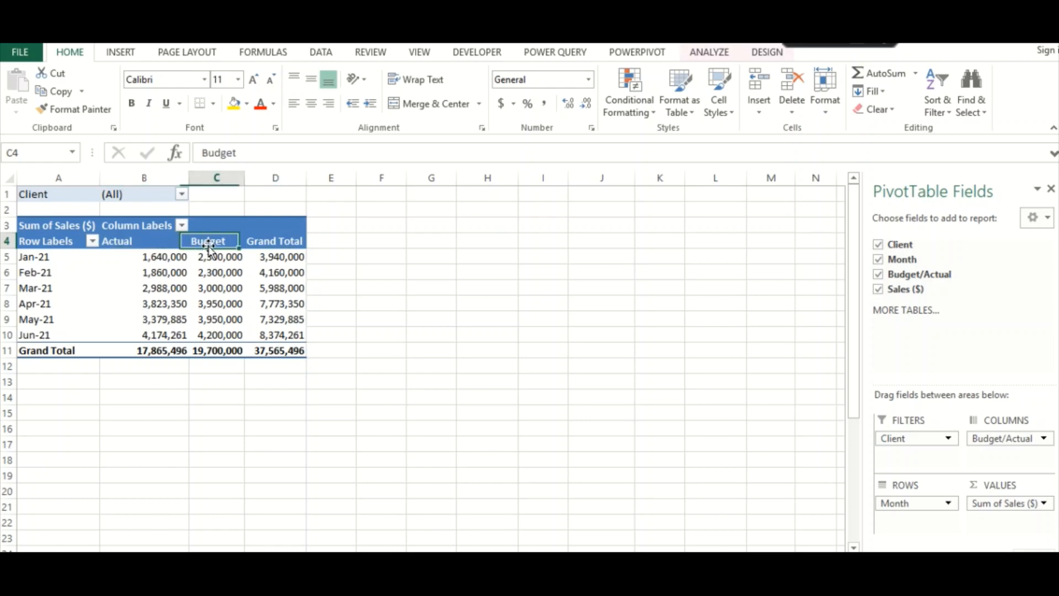
{"action": "left_click", "coordinate": [268, 245]}
{"action": "right_click", "coordinate": [269, 246]}
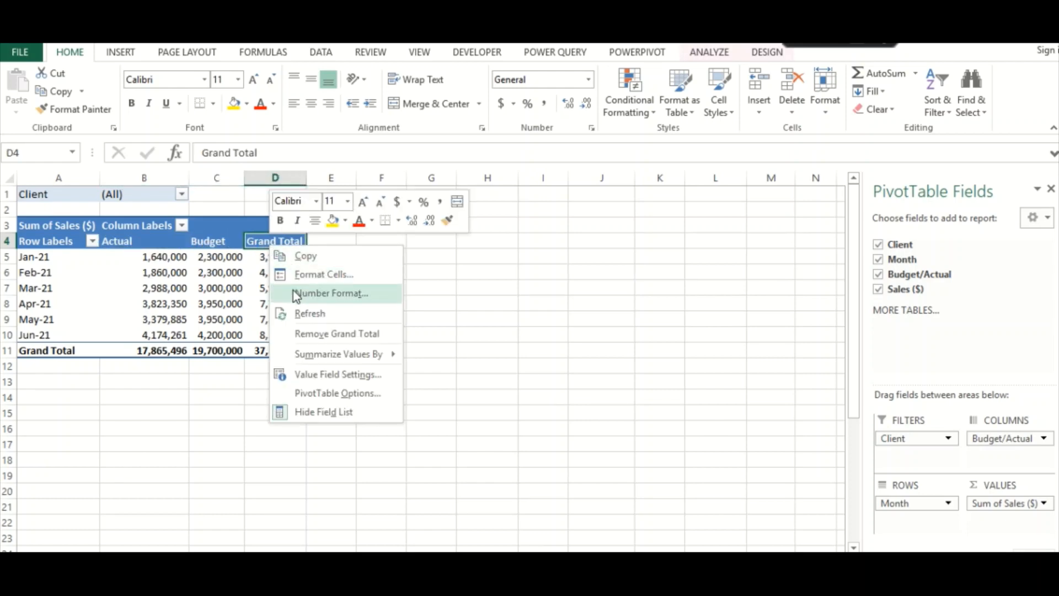
{"action": "left_click", "coordinate": [295, 334]}
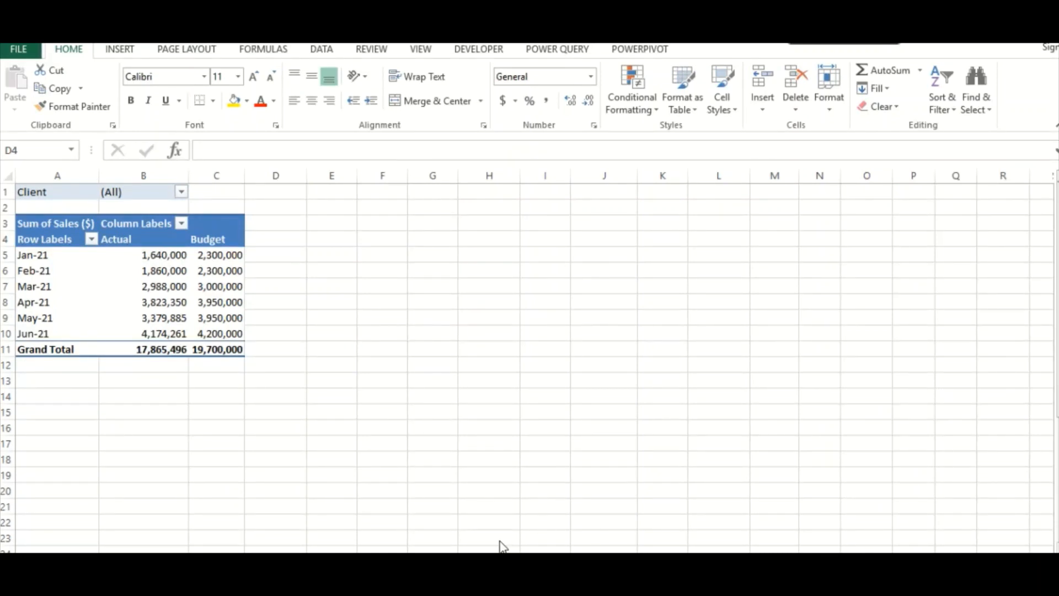
Step: Move the Client field from the report filter into the rows area above Month
{"action": "left_click", "coordinate": [318, 256]}
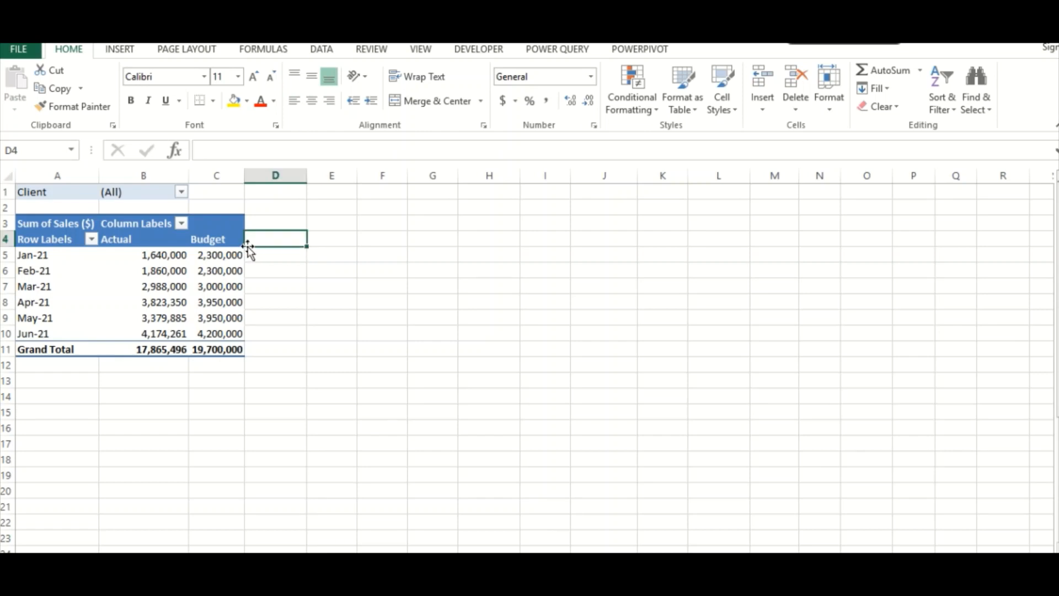
{"action": "left_click", "coordinate": [194, 270]}
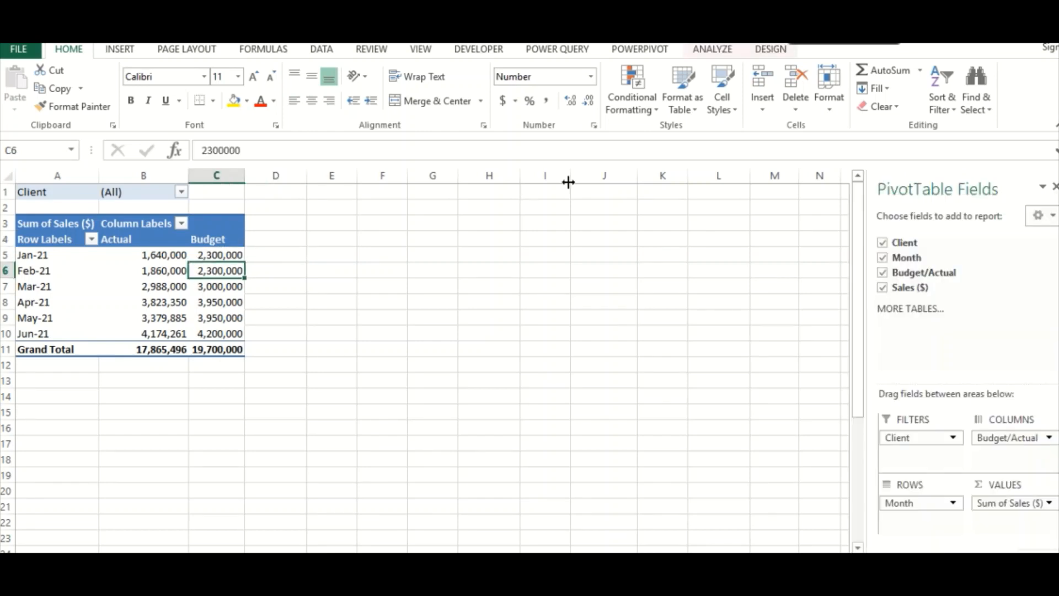
{"action": "left_click", "coordinate": [141, 302]}
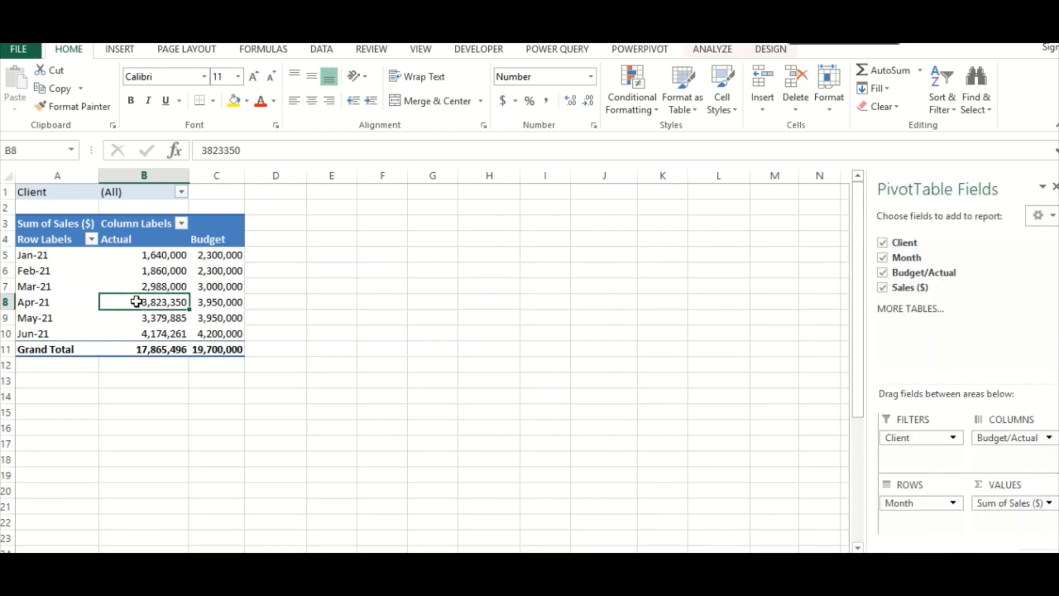
{"action": "left_click", "coordinate": [235, 272]}
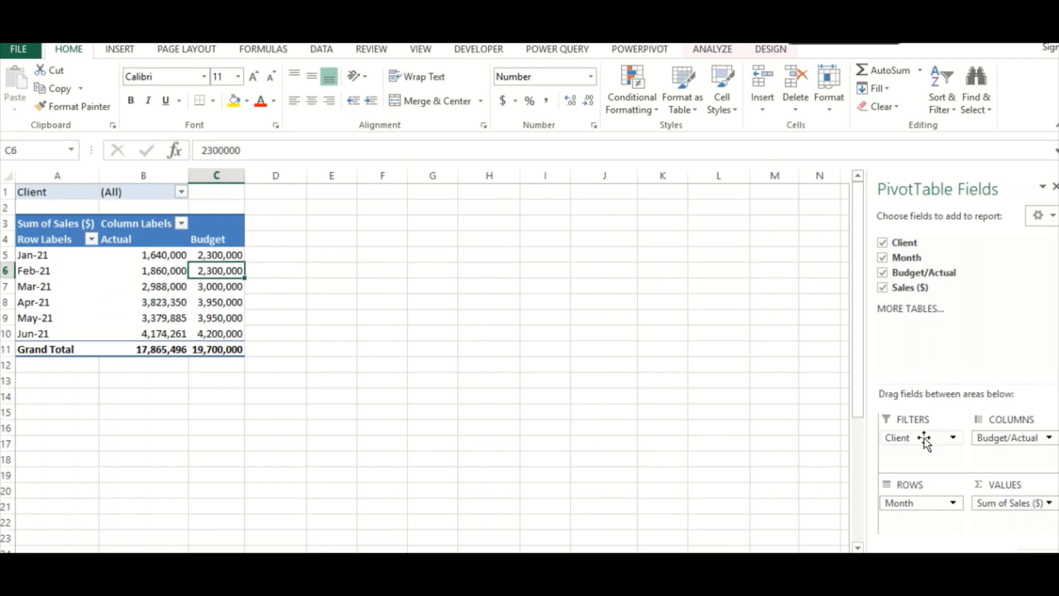
{"action": "left_click_drag", "start_coordinate": [918, 439], "coordinate": [911, 529]}
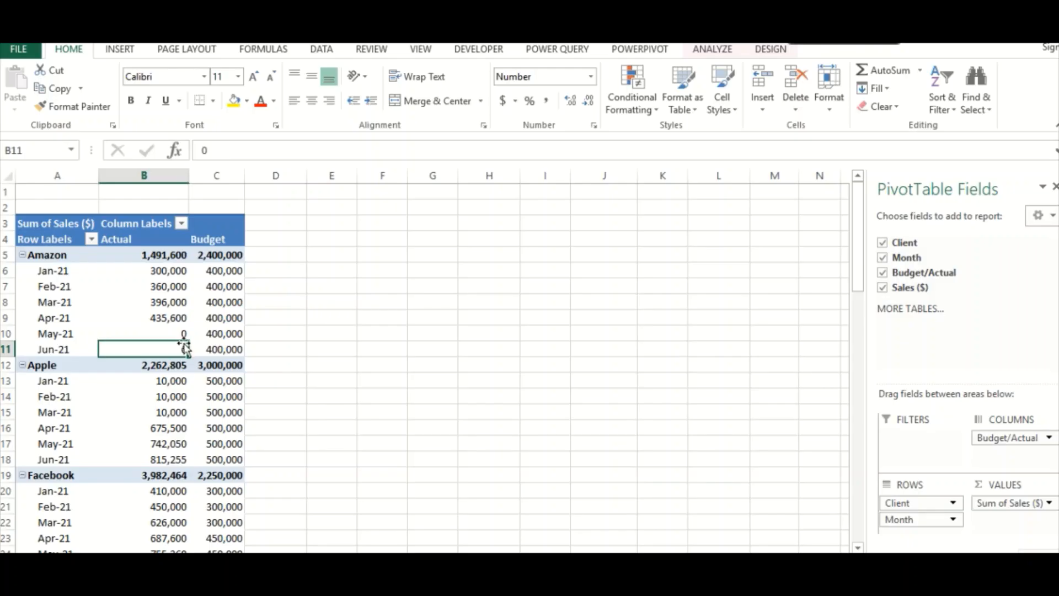
{"action": "left_click", "coordinate": [185, 300]}
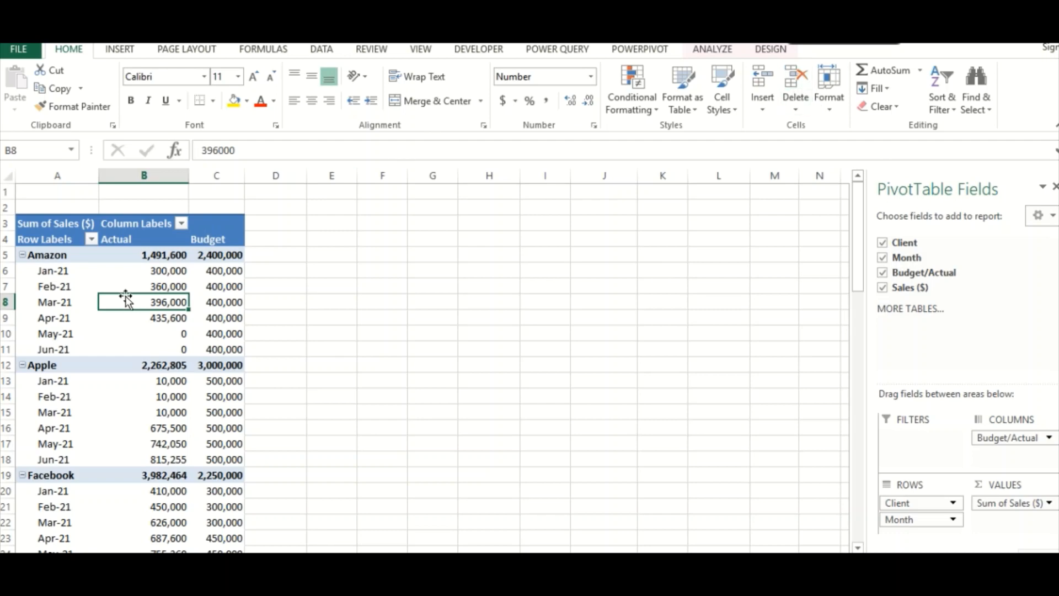
Step: Show the PivotTable in tabular form and widen the Month column
{"action": "left_click", "coordinate": [771, 50]}
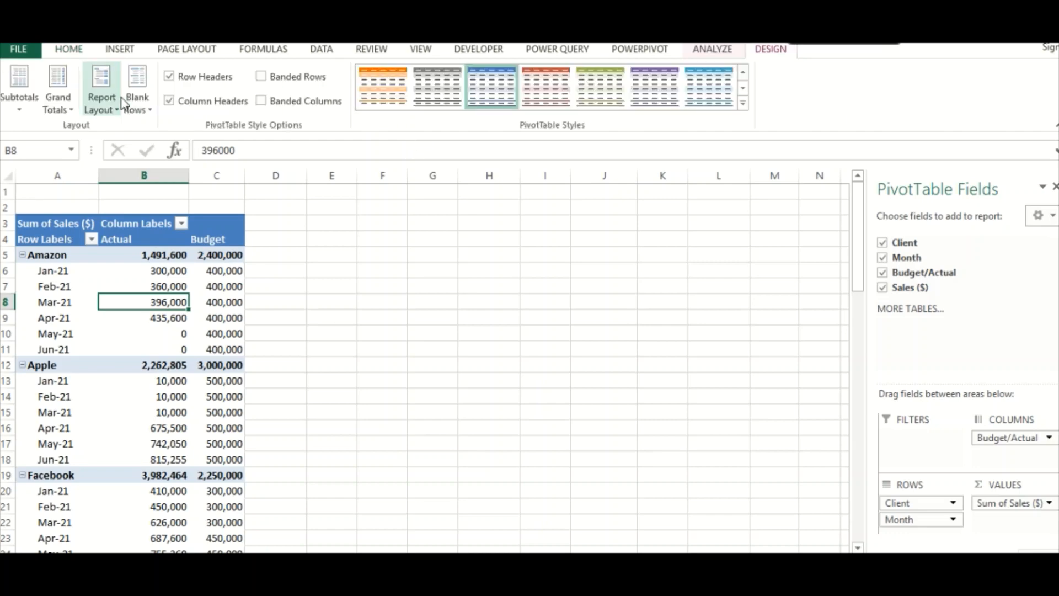
{"action": "left_click", "coordinate": [100, 108]}
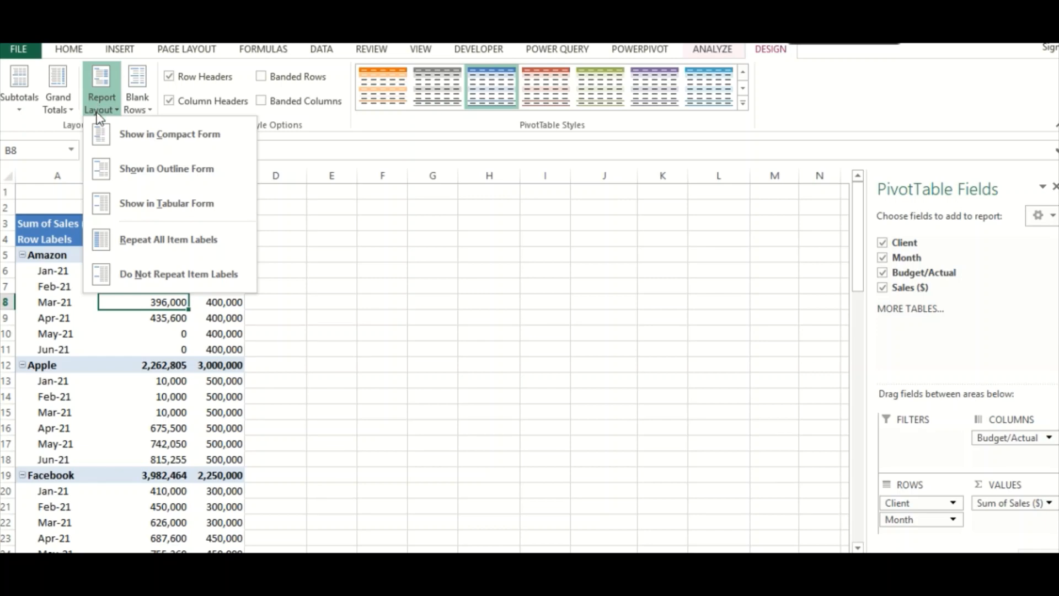
{"action": "left_click", "coordinate": [156, 204]}
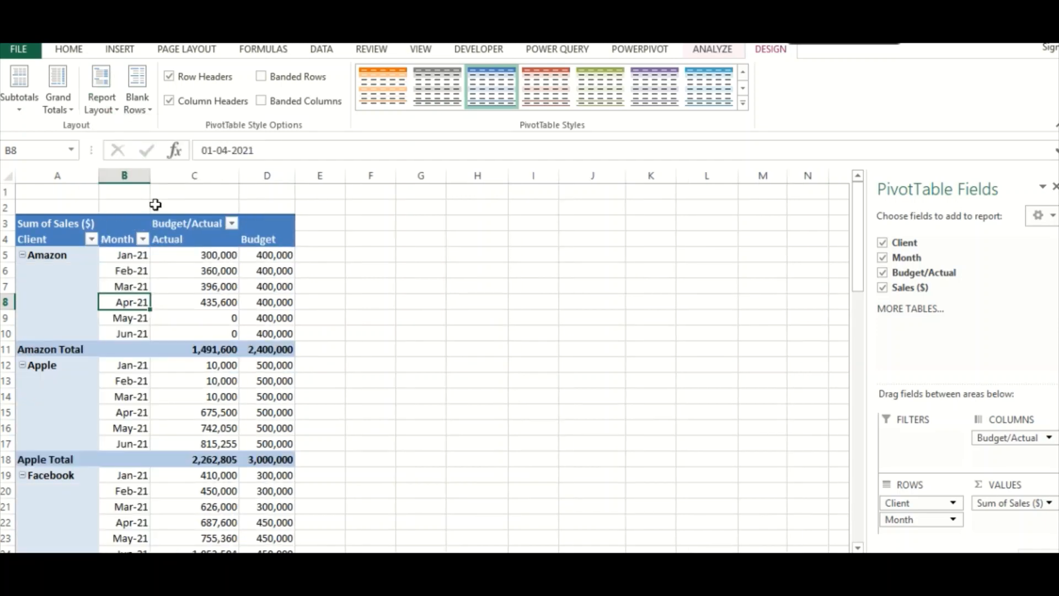
{"action": "left_click_drag", "start_coordinate": [146, 180], "coordinate": [175, 180]}
{"action": "left_click", "coordinate": [247, 317]}
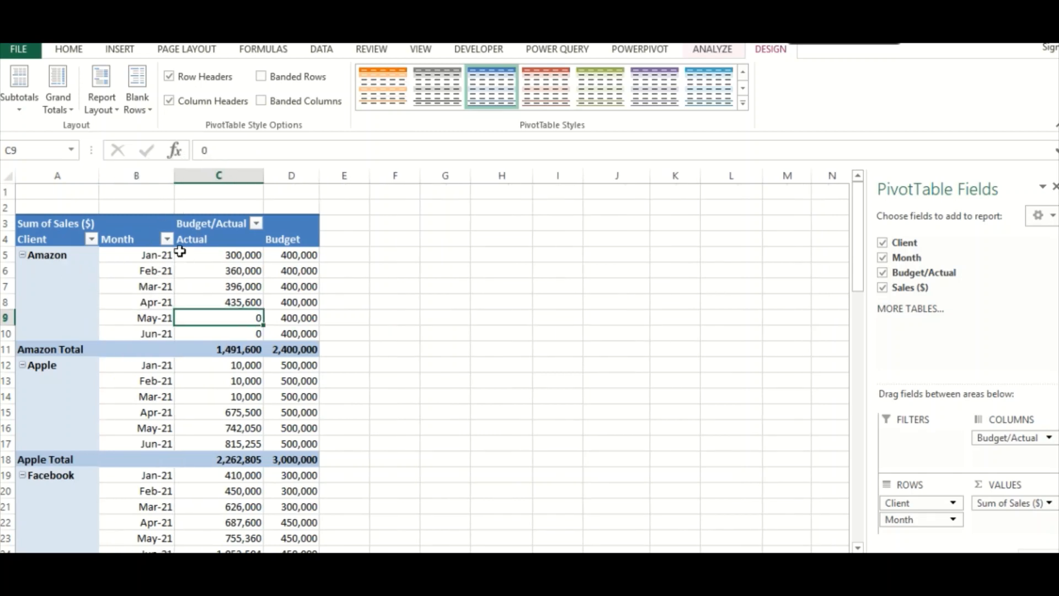
Step: Try the compact and outline report layouts and return the PivotTable to tabular form
{"action": "left_click", "coordinate": [108, 105]}
{"action": "left_click", "coordinate": [144, 138]}
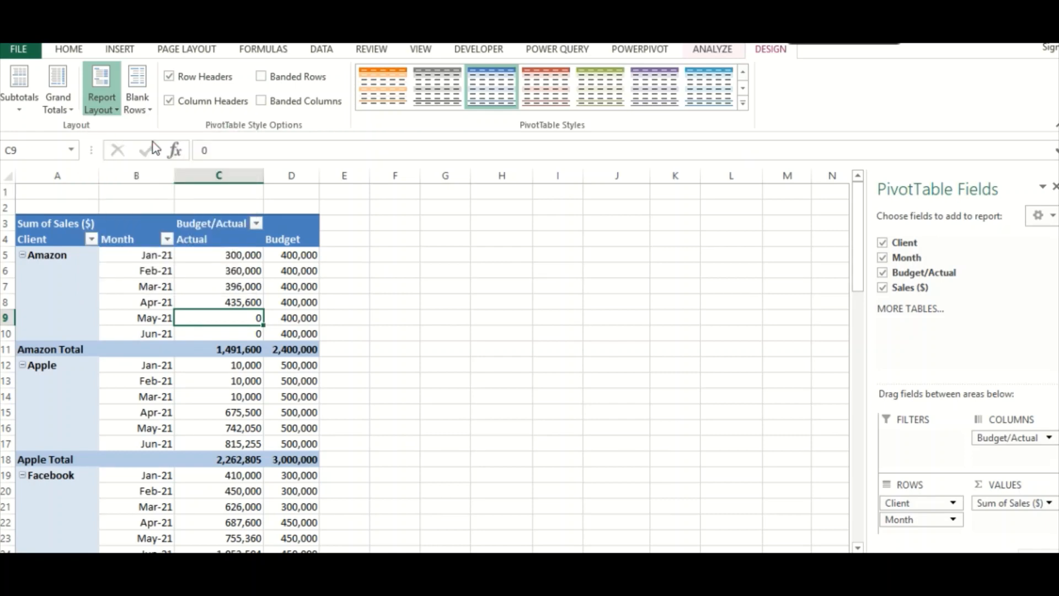
{"action": "left_click", "coordinate": [101, 101]}
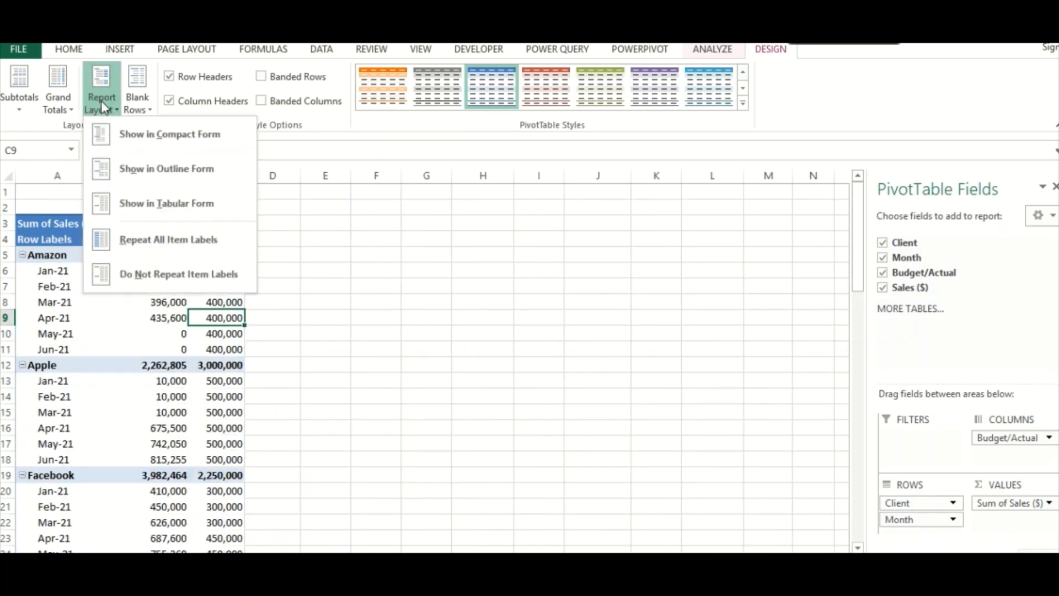
{"action": "left_click", "coordinate": [127, 169]}
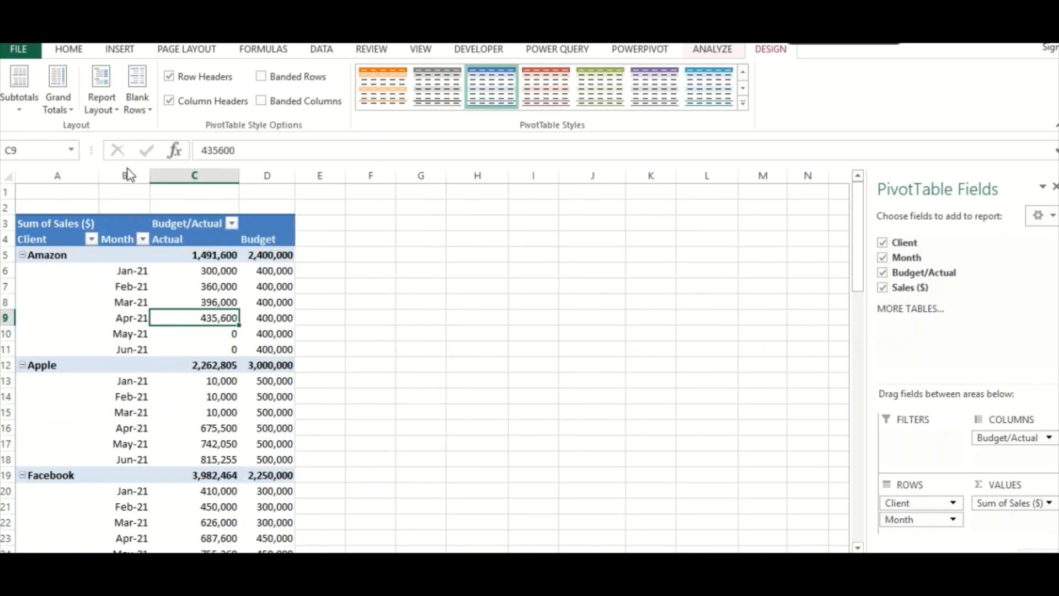
{"action": "left_click", "coordinate": [103, 111]}
{"action": "left_click", "coordinate": [159, 208]}
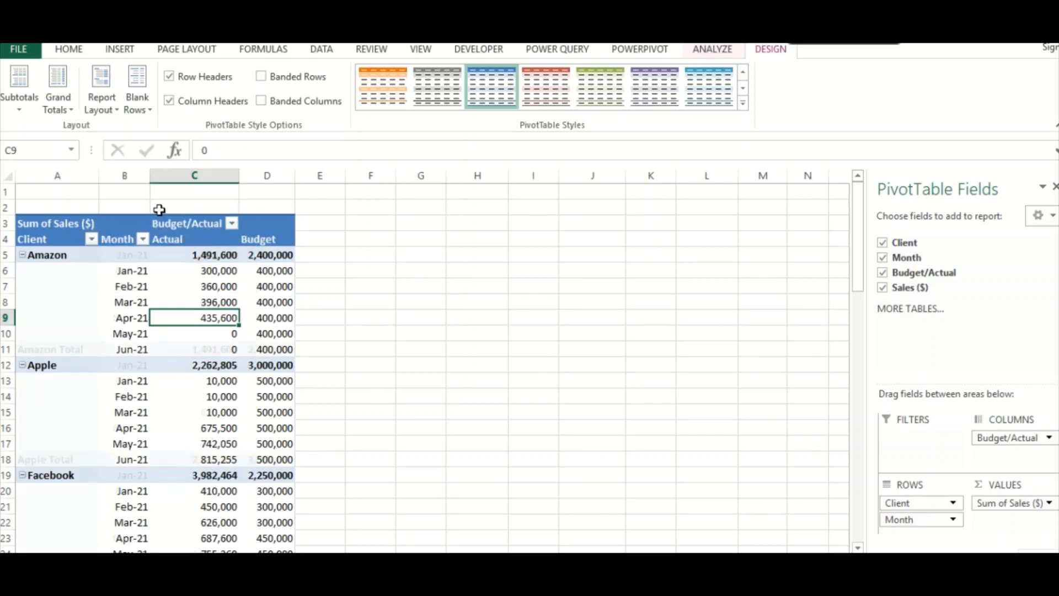
{"action": "left_click", "coordinate": [104, 107]}
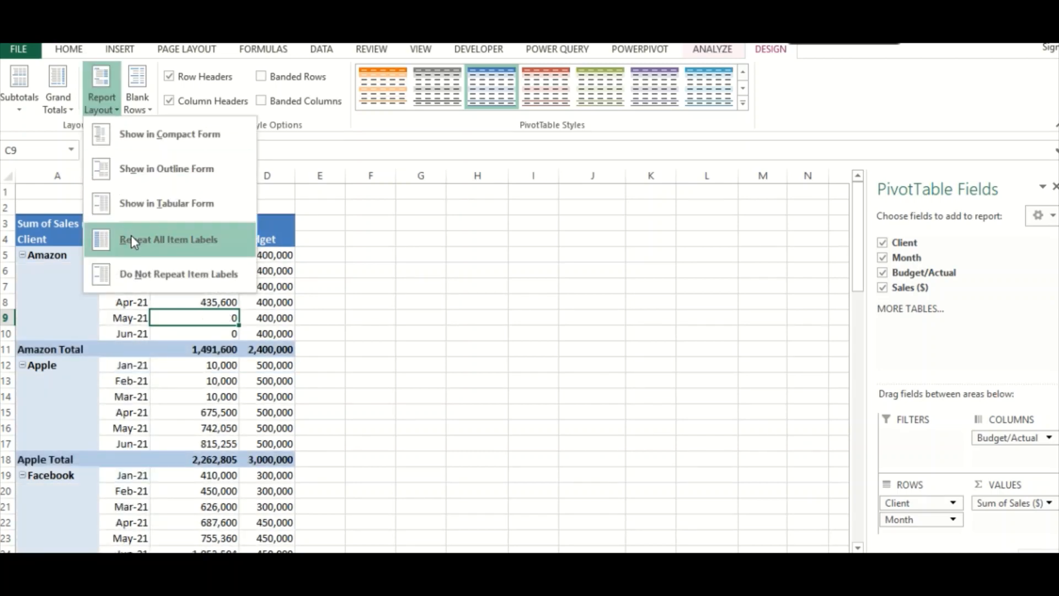
{"action": "left_click", "coordinate": [65, 329]}
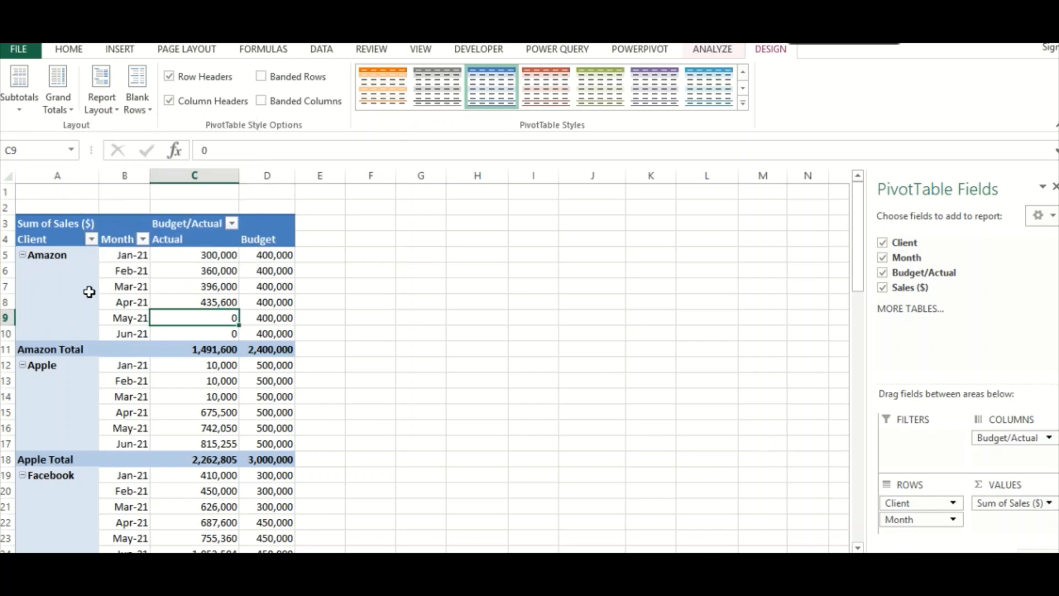
Step: Try repeating all item labels in the Client column and switch back to non-repeated labels
{"action": "left_click_drag", "start_coordinate": [47, 268], "coordinate": [44, 335]}
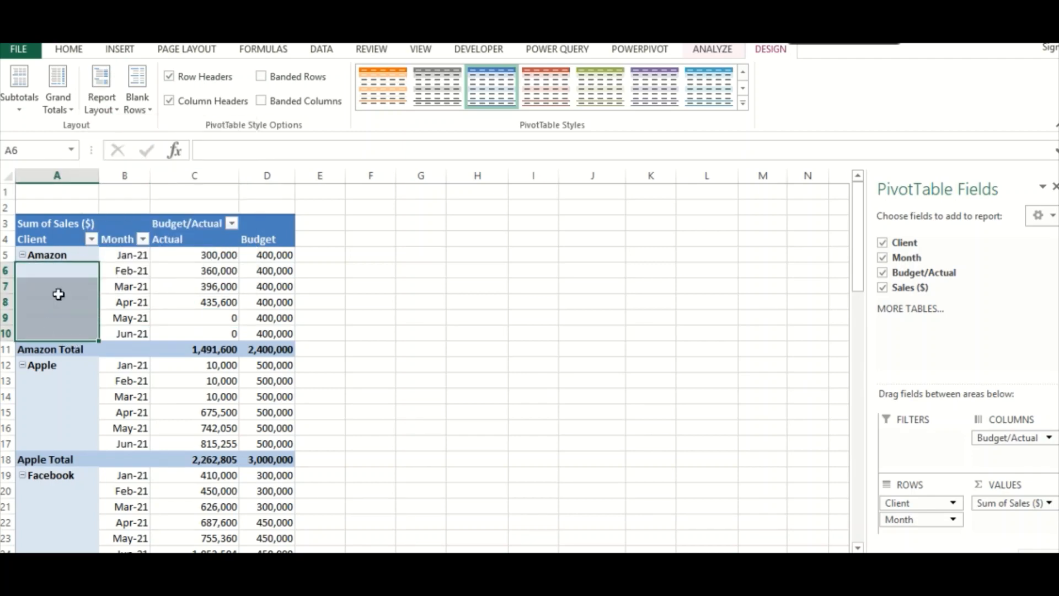
{"action": "left_click", "coordinate": [102, 105]}
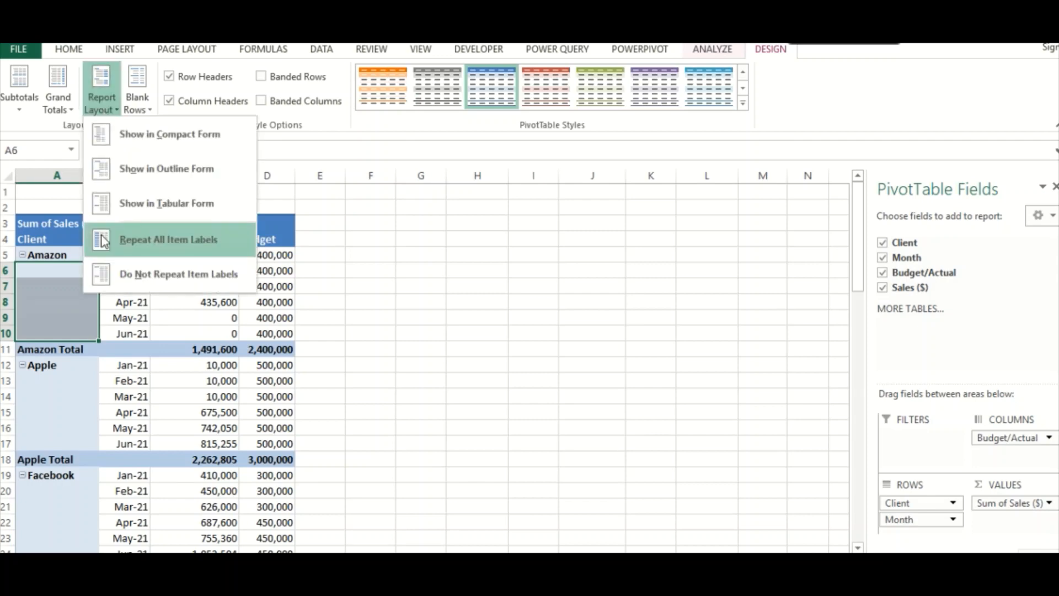
{"action": "left_click", "coordinate": [139, 234]}
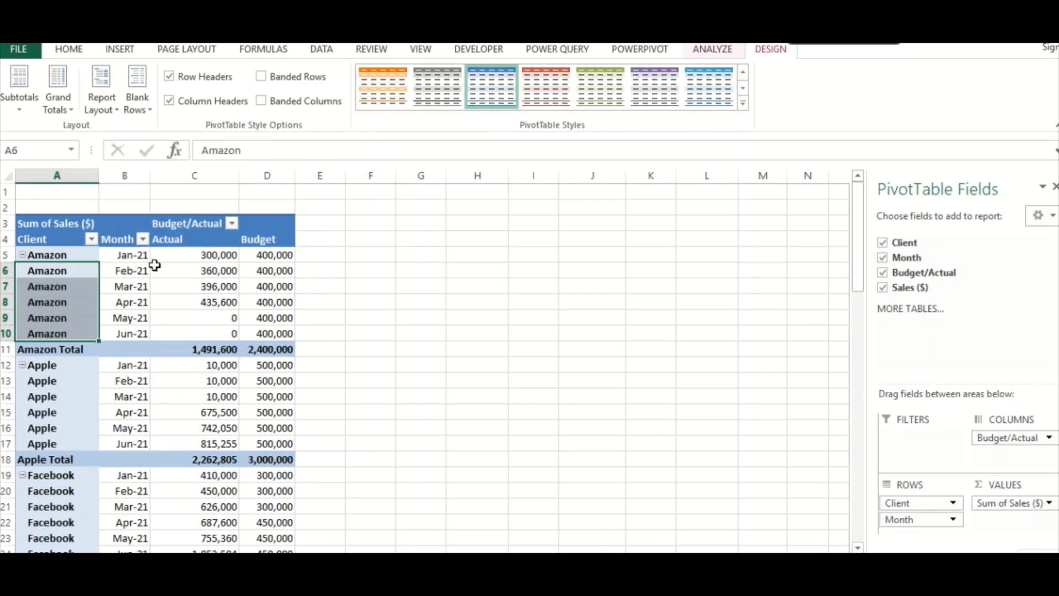
{"action": "left_click", "coordinate": [182, 291]}
{"action": "left_click", "coordinate": [102, 105]}
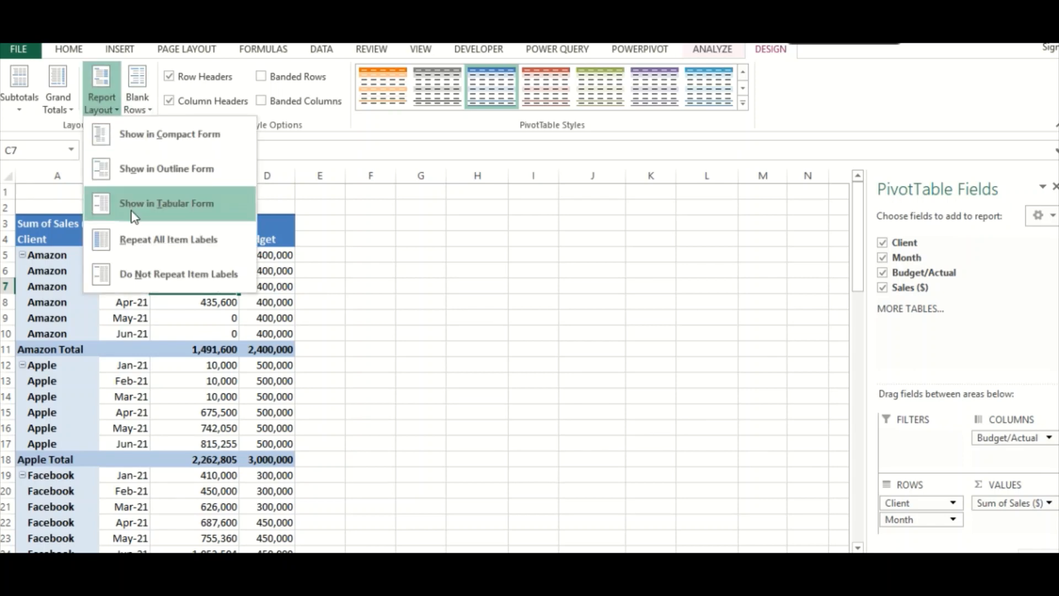
{"action": "left_click", "coordinate": [180, 278]}
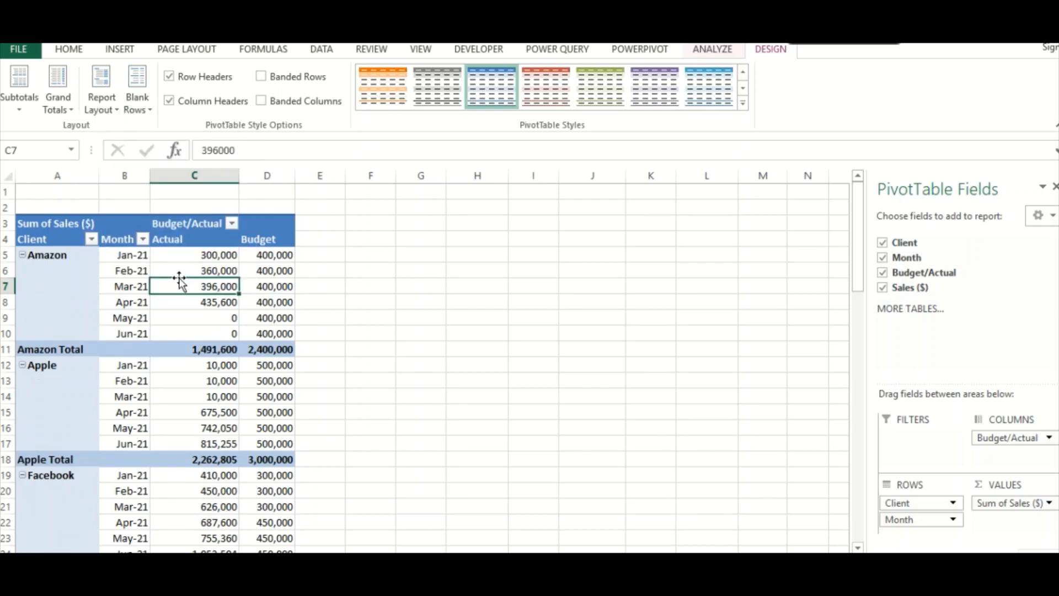
Step: Widen the Budget column of the PivotTable
{"action": "left_click", "coordinate": [212, 346]}
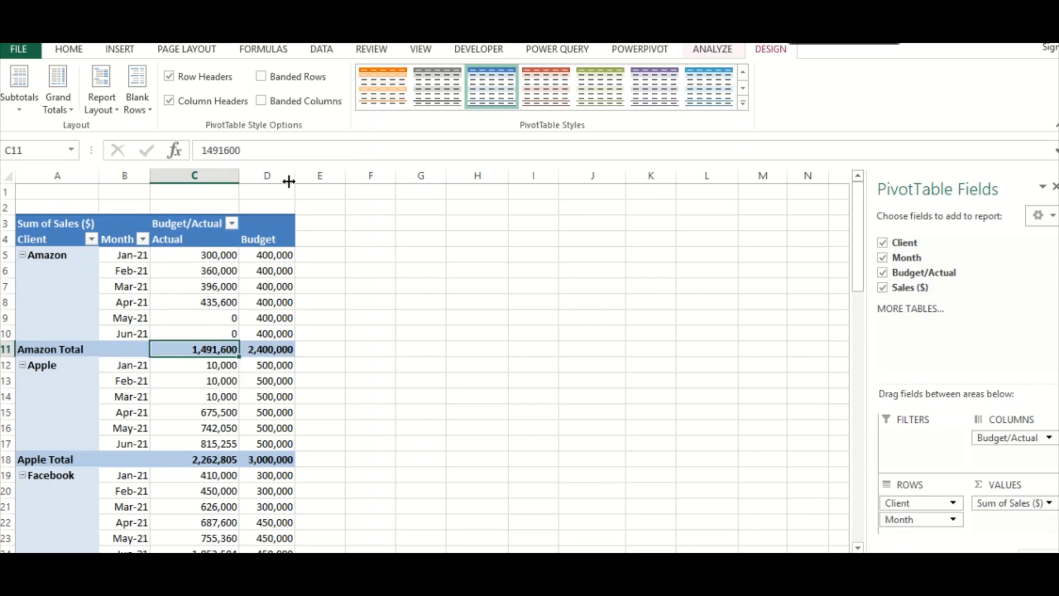
{"action": "left_click_drag", "start_coordinate": [293, 179], "coordinate": [315, 178]}
{"action": "left_click", "coordinate": [192, 292]}
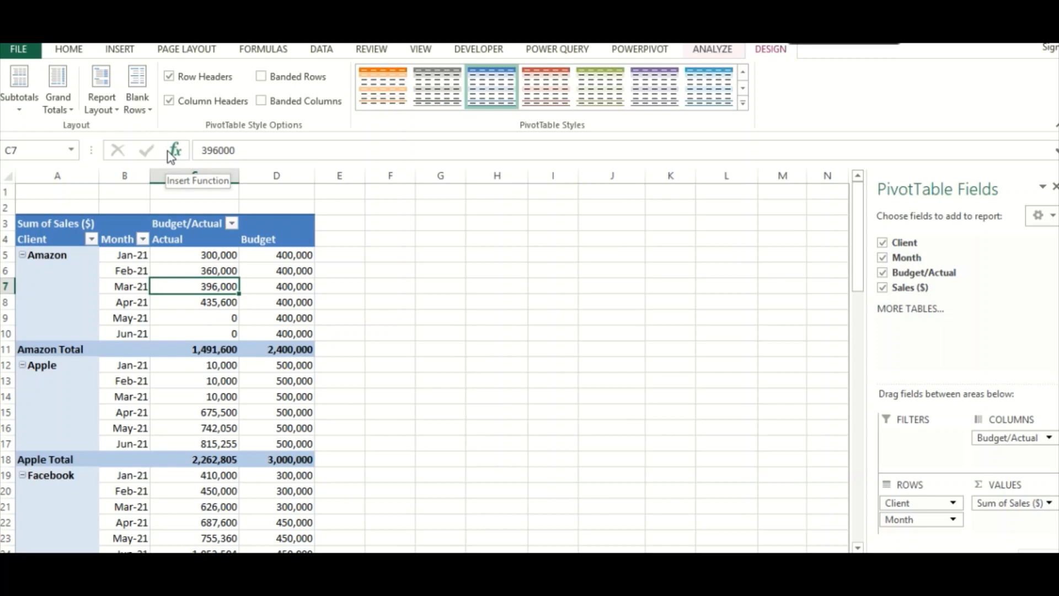
Step: Try the grand total settings for columns only, for rows and columns, and for rows only
{"action": "left_click", "coordinate": [59, 108]}
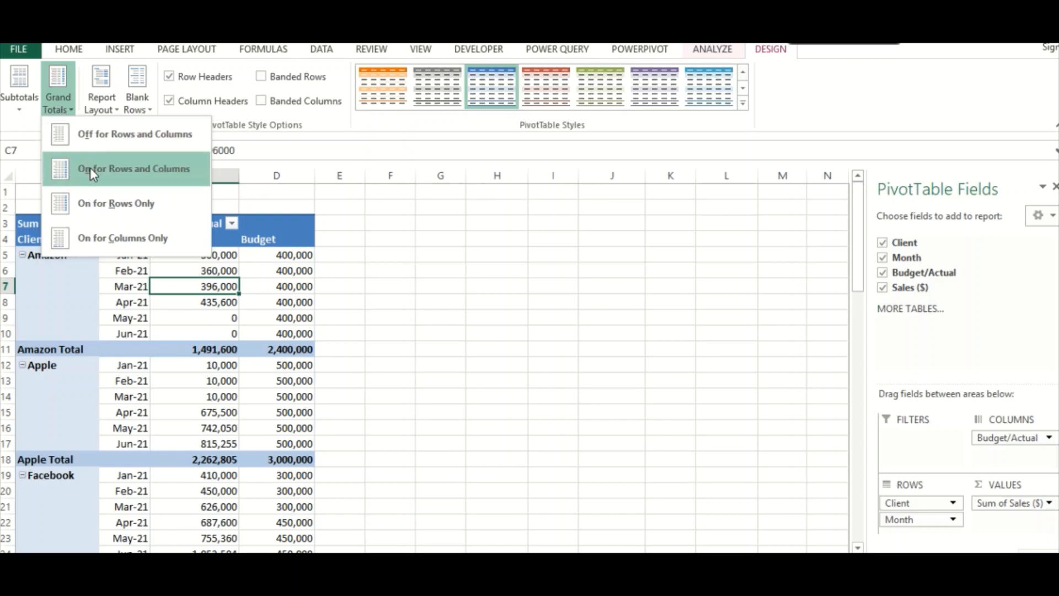
{"action": "left_click", "coordinate": [96, 238]}
{"action": "left_click", "coordinate": [57, 102]}
{"action": "left_click", "coordinate": [100, 169]}
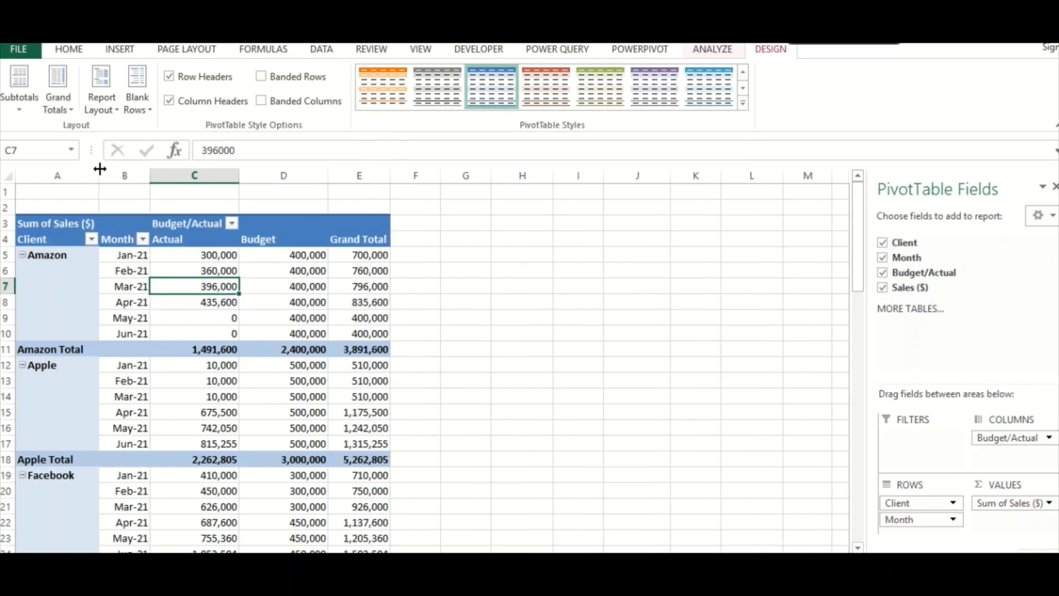
{"action": "left_click", "coordinate": [58, 102]}
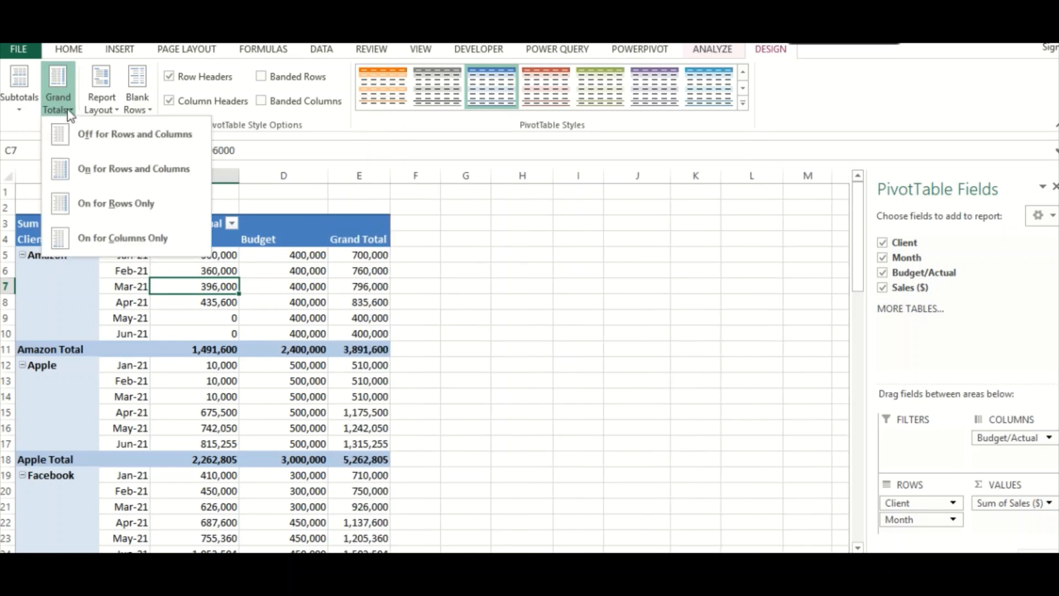
{"action": "left_click", "coordinate": [108, 203]}
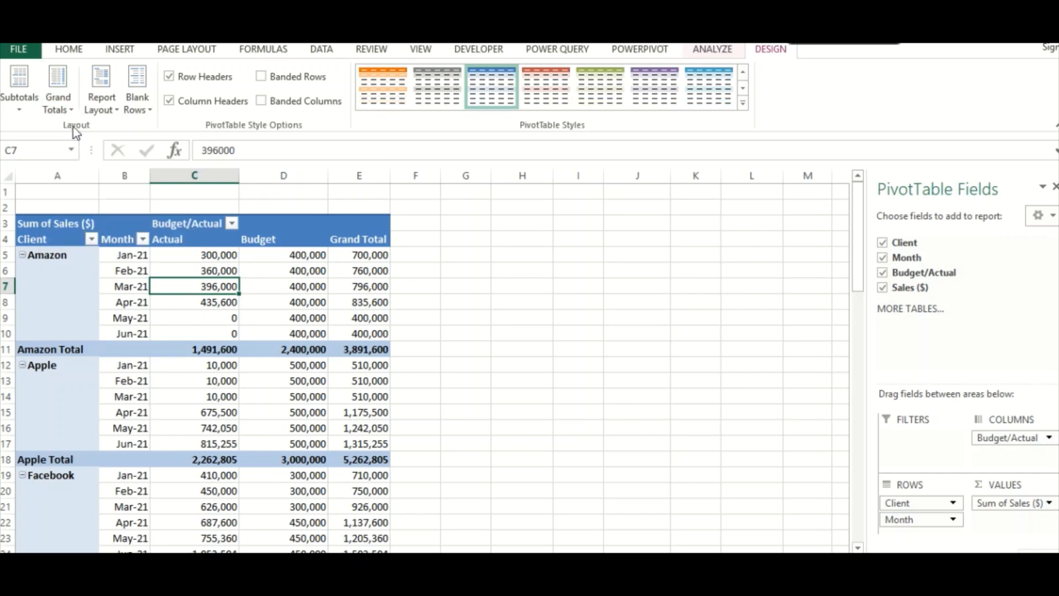
{"action": "left_click", "coordinate": [58, 96]}
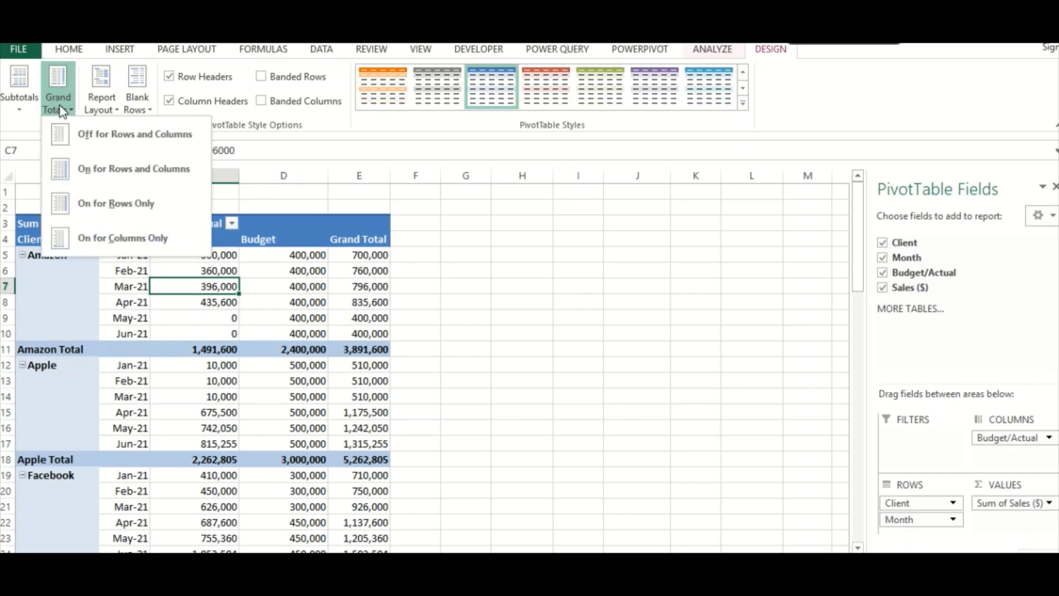
{"action": "left_click", "coordinate": [81, 203]}
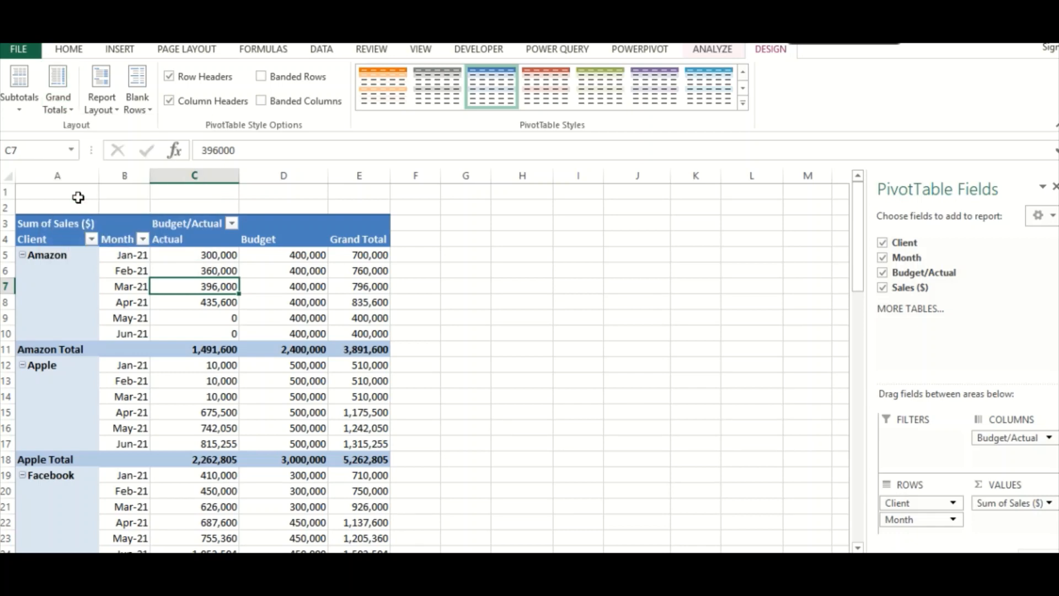
Step: Remove the Grand Total column from the PivotTable through its header cell
{"action": "left_click", "coordinate": [371, 239]}
{"action": "right_click", "coordinate": [370, 239]}
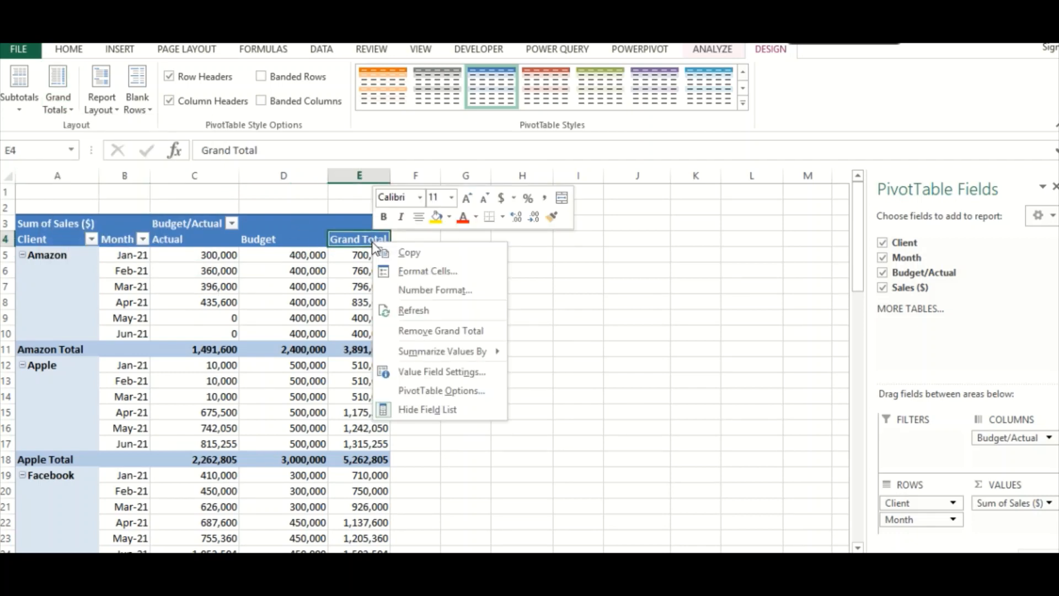
{"action": "left_click", "coordinate": [415, 331]}
{"action": "left_click", "coordinate": [314, 350]}
{"action": "left_click", "coordinate": [139, 428]}
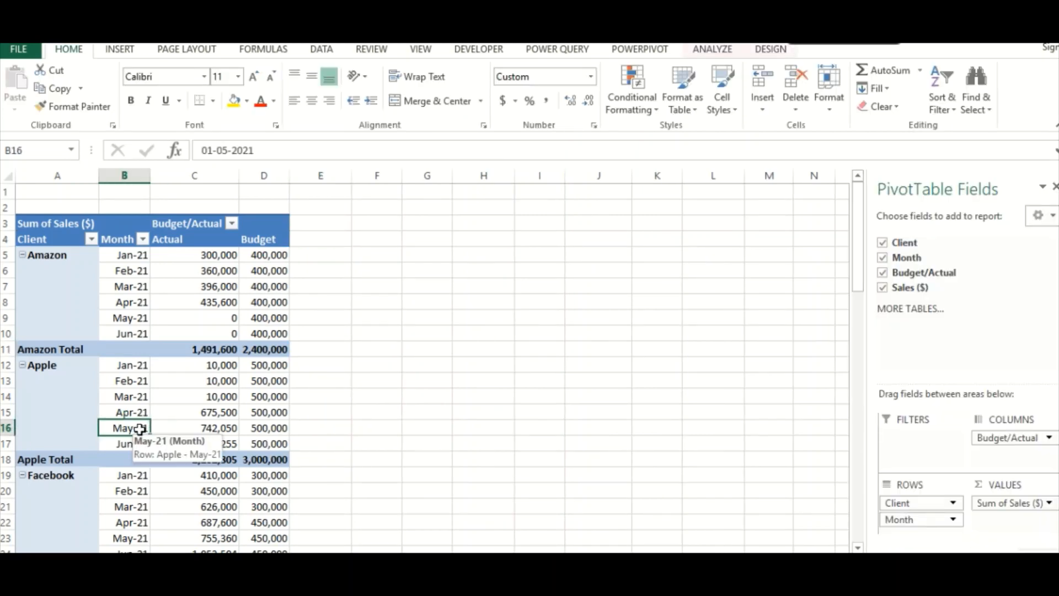
Step: Examine the last rows of the PivotTable for a grand total row and return to the start of the sheet
{"action": "key", "text": "Right"}
{"action": "key", "text": "Right"}
{"action": "key", "text": "Left"}
{"action": "key", "text": "Down"}
{"action": "key", "text": "Down"}
{"action": "key", "text": "ctrl+Down"}
{"action": "key", "text": "Down"}
{"action": "key", "text": "Down"}
{"action": "key", "text": "Down"}
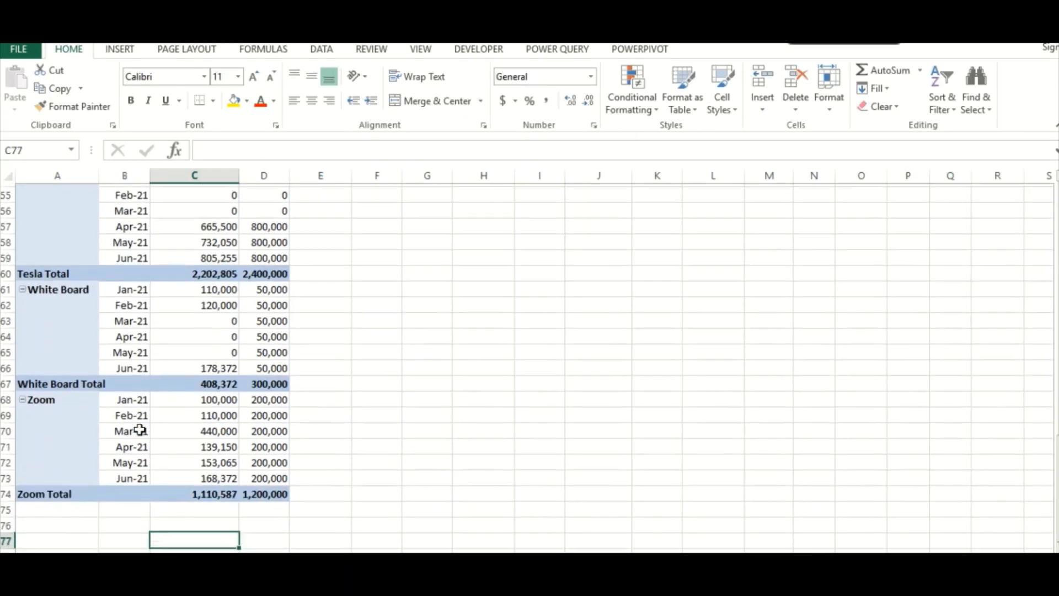
{"action": "key", "text": "Up"}
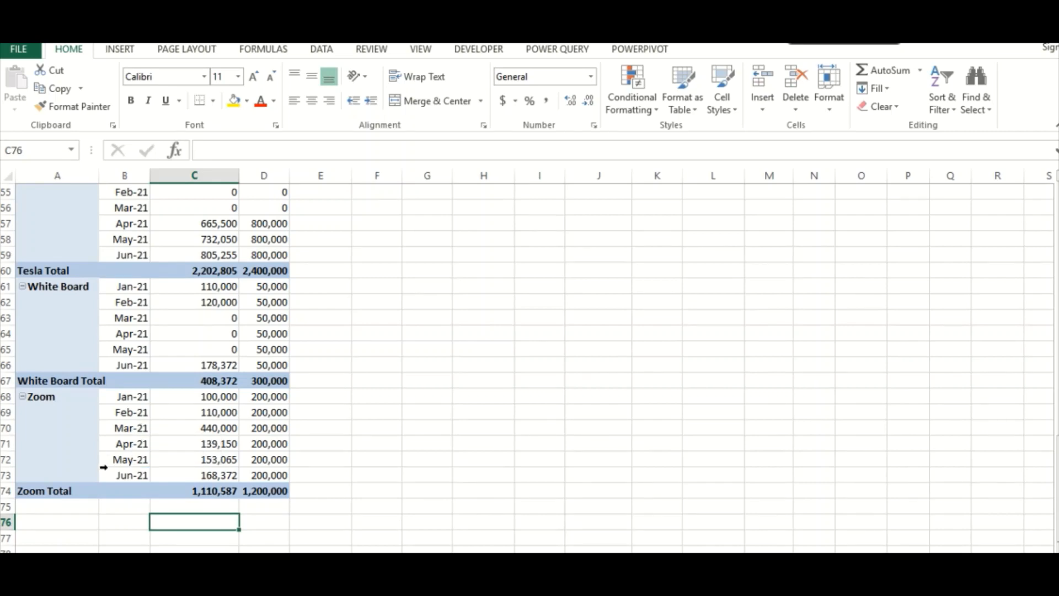
{"action": "left_click", "coordinate": [132, 446]}
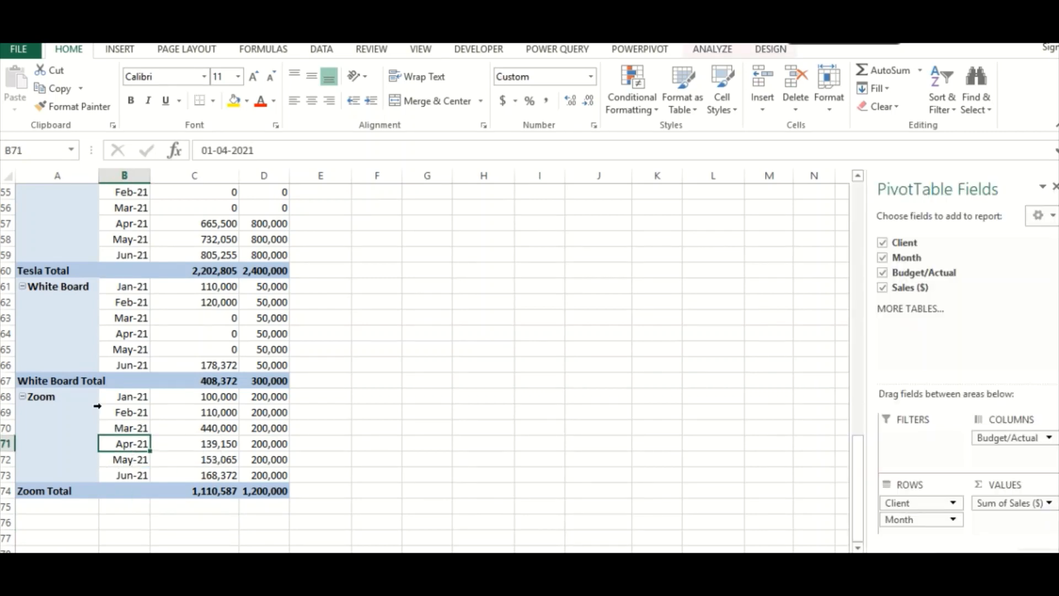
{"action": "key", "text": "ctrl+Home"}
Step: Widen the Month column of the PivotTable
{"action": "left_click", "coordinate": [120, 279]}
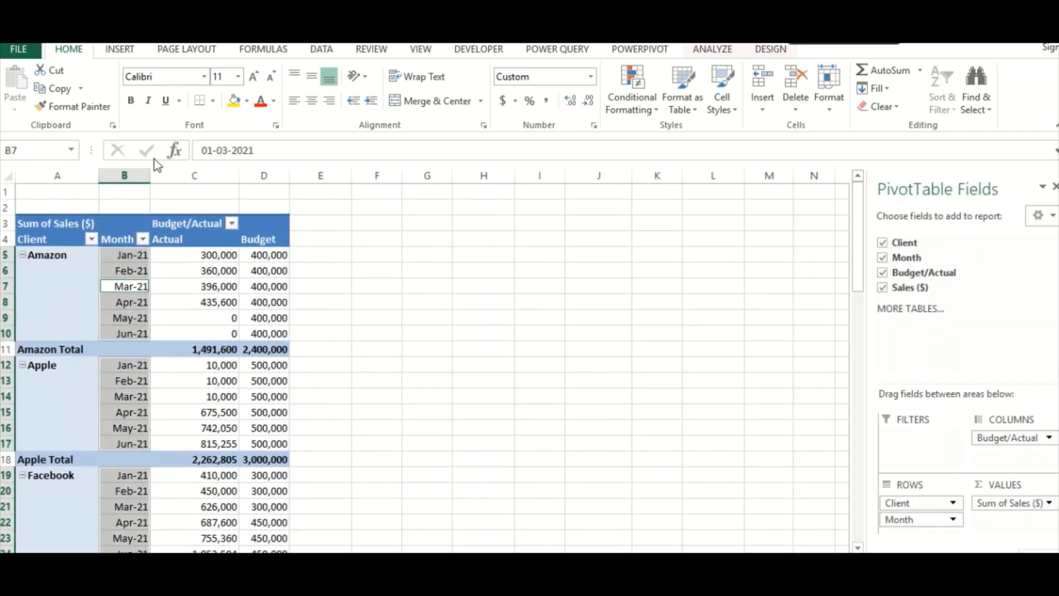
{"action": "left_click_drag", "start_coordinate": [149, 171], "coordinate": [173, 175]}
{"action": "left_click", "coordinate": [137, 302]}
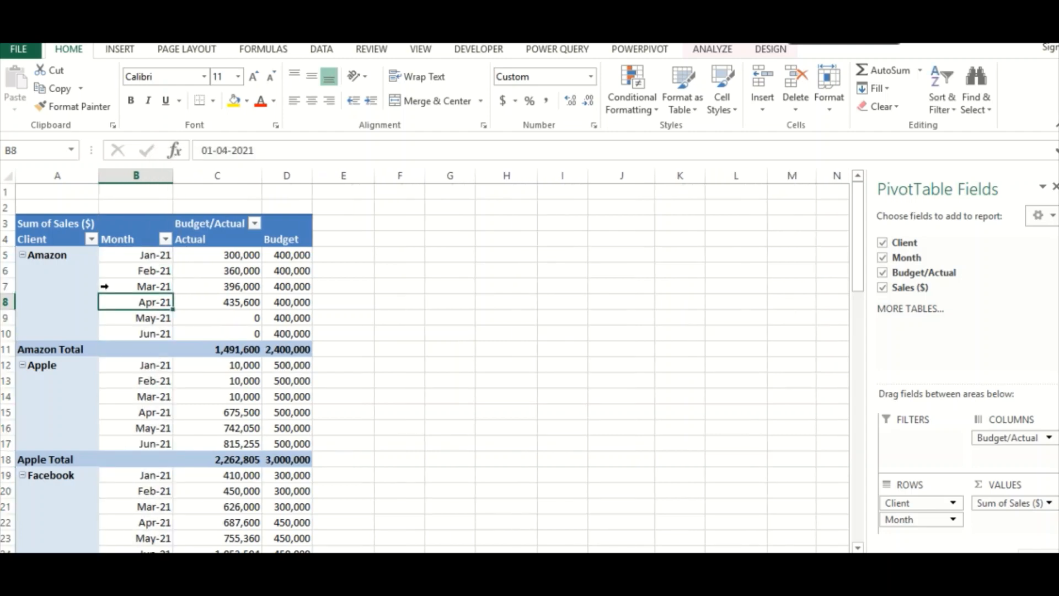
Step: Examine the client total rows from the Amazon total down to the end of the PivotTable
{"action": "left_click", "coordinate": [228, 343]}
{"action": "key", "text": "Right"}
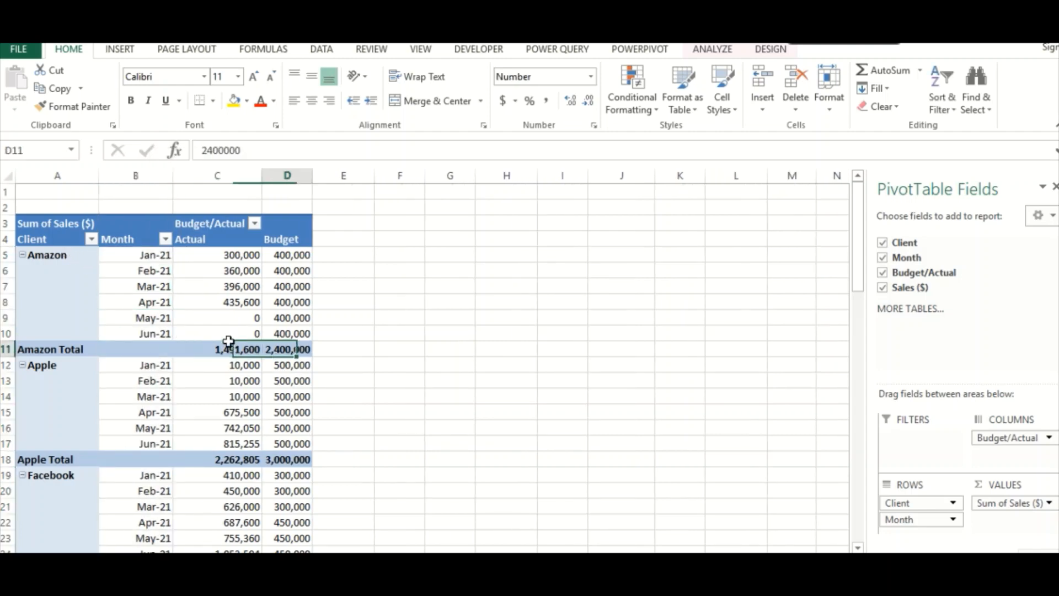
{"action": "key", "text": "Left"}
{"action": "key", "text": "Down"}
{"action": "key", "text": "Down"}
{"action": "key", "text": "Down"}
{"action": "key", "text": "ctrl+Down"}
{"action": "key", "text": "Down"}
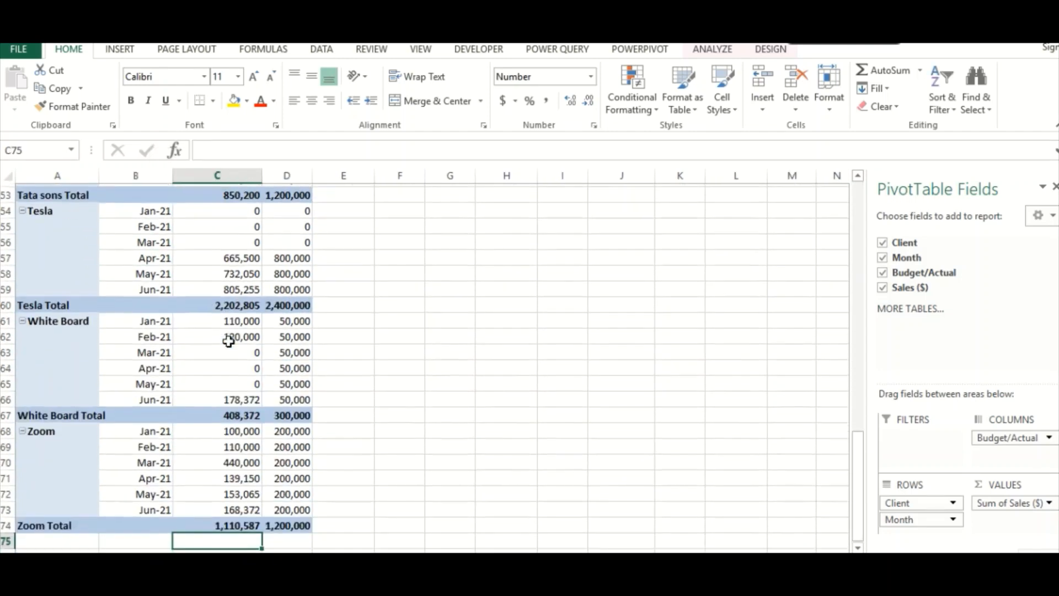
{"action": "key", "text": "Down"}
{"action": "key", "text": "Down"}
{"action": "key", "text": "Down"}
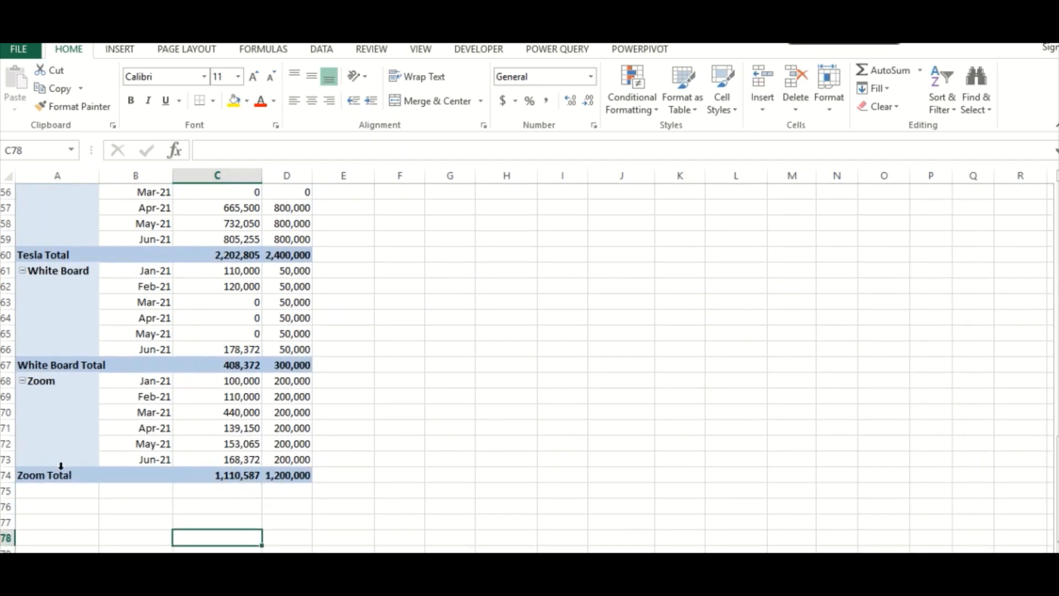
Step: Turn off the Client subtotals and turn them back on
{"action": "left_click", "coordinate": [72, 474]}
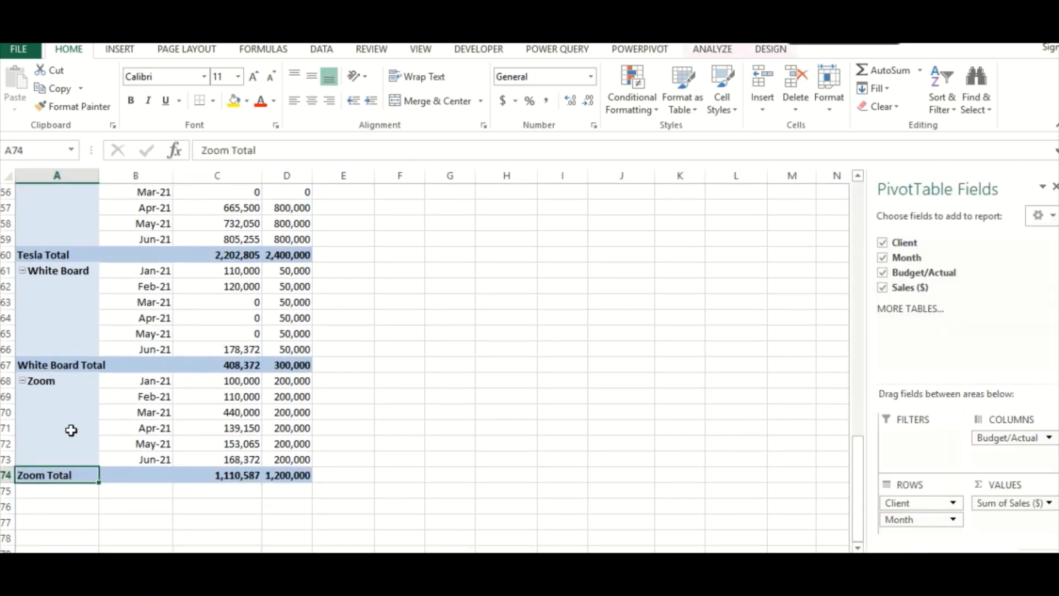
{"action": "right_click", "coordinate": [83, 482]}
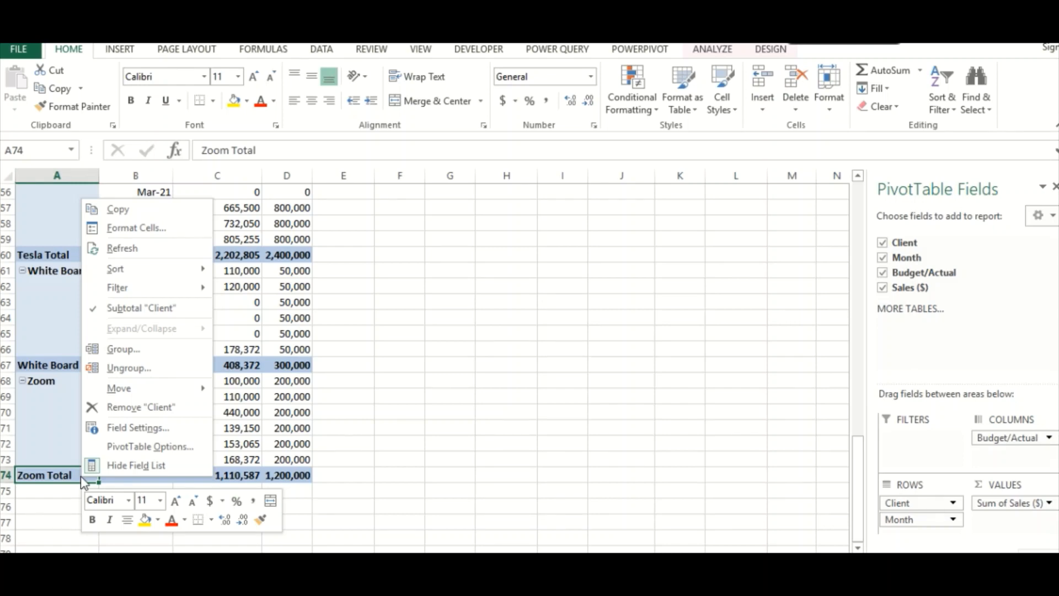
{"action": "left_click", "coordinate": [127, 309]}
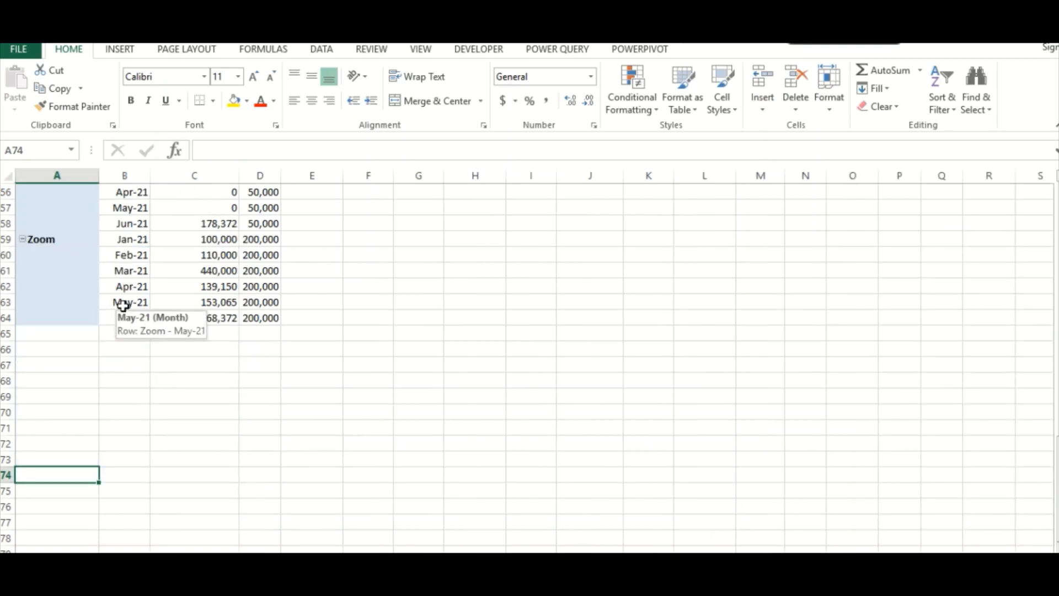
{"action": "left_click", "coordinate": [61, 245]}
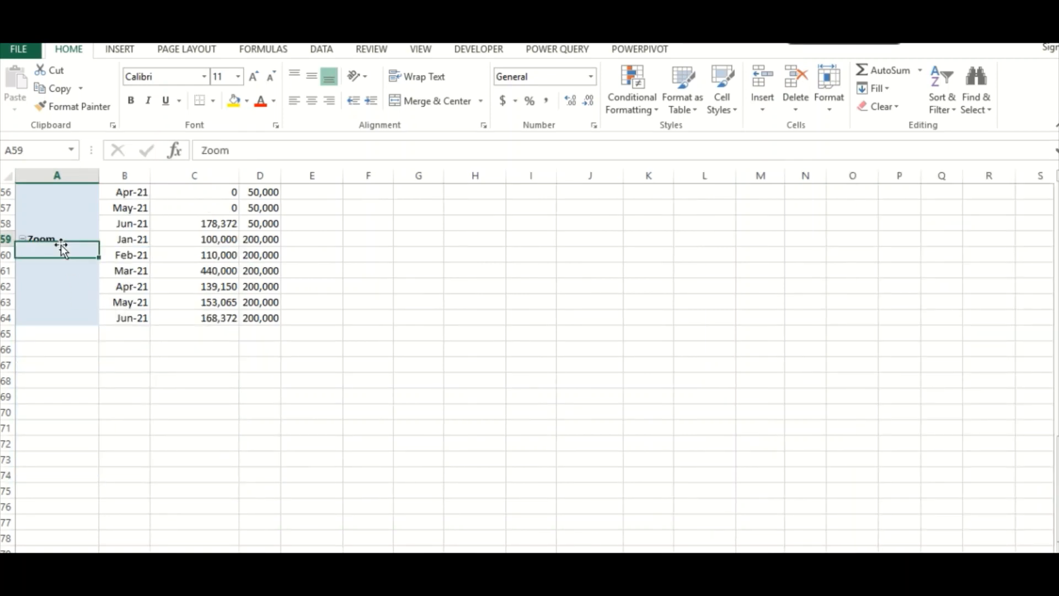
{"action": "right_click", "coordinate": [57, 235]}
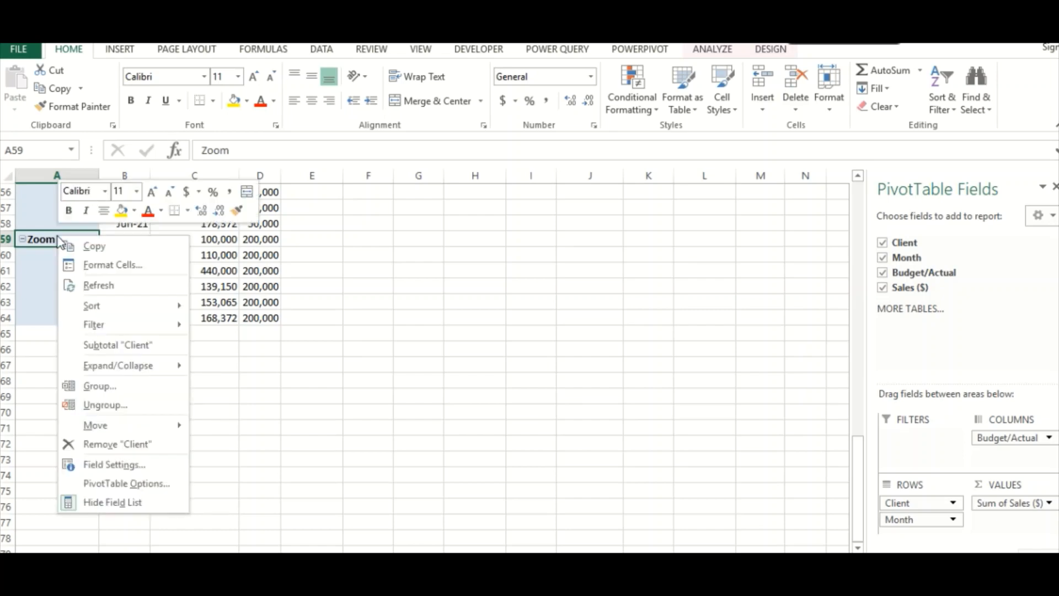
{"action": "left_click", "coordinate": [110, 353]}
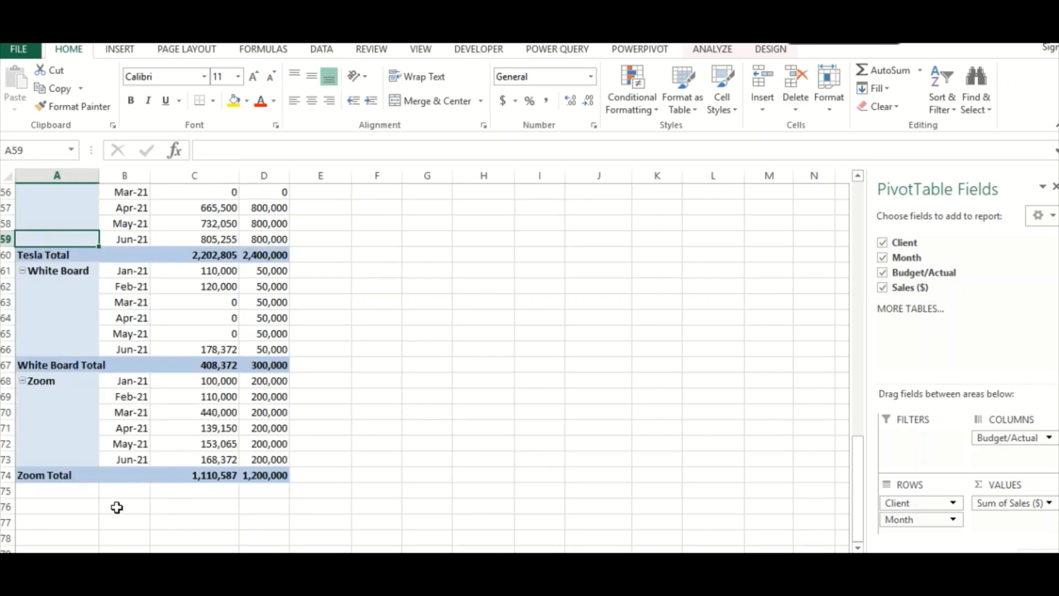
{"action": "left_click", "coordinate": [153, 478]}
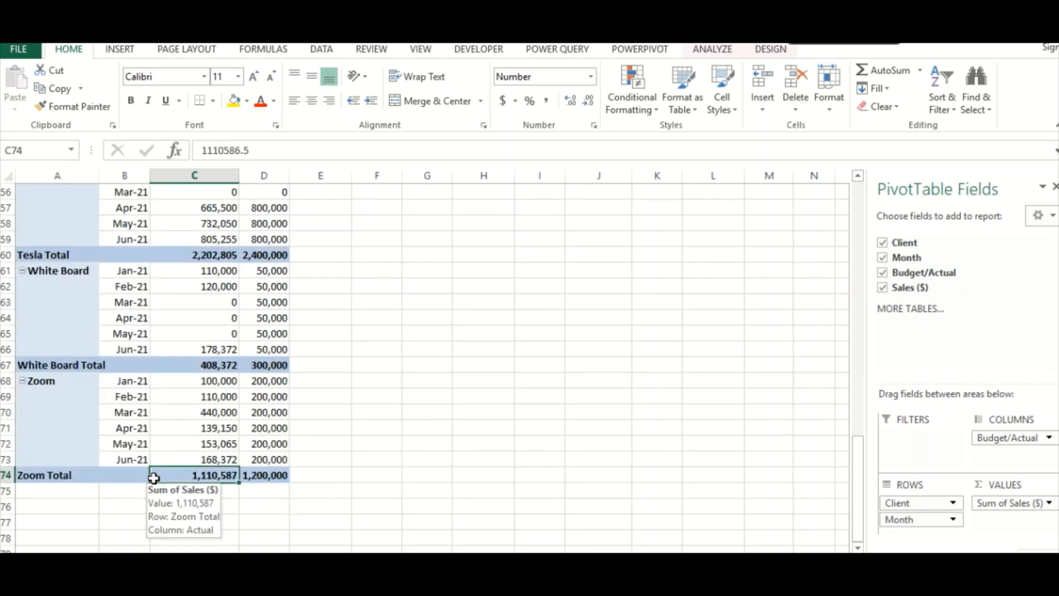
Step: Turn on grand totals for rows only
{"action": "left_click", "coordinate": [770, 50]}
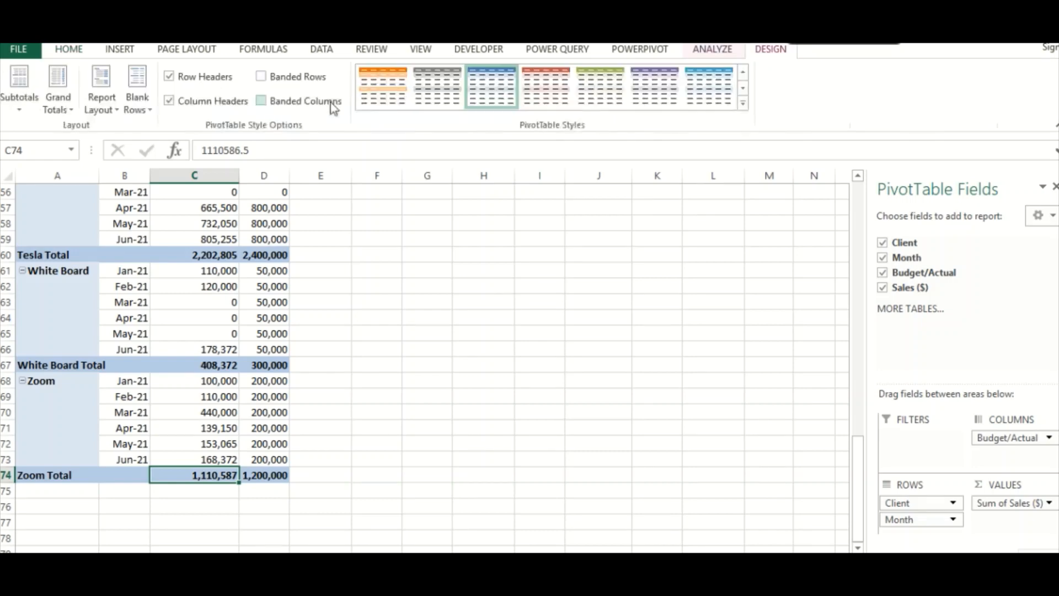
{"action": "left_click", "coordinate": [61, 97]}
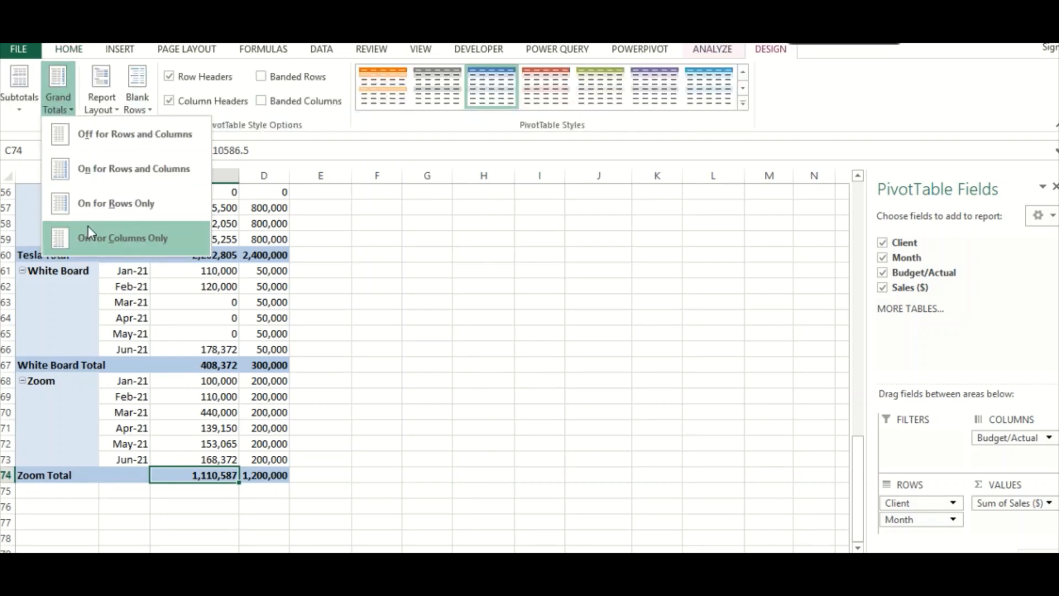
{"action": "left_click", "coordinate": [101, 207]}
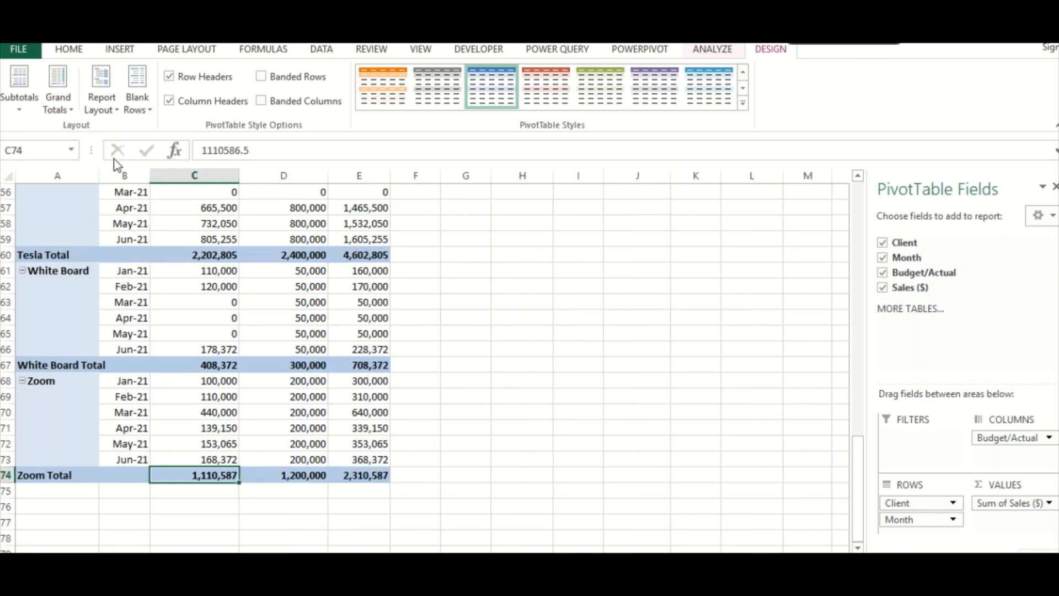
Step: Set the PivotTable's grand totals to on for columns only
{"action": "left_click", "coordinate": [70, 109]}
{"action": "left_click", "coordinate": [95, 236]}
{"action": "left_click", "coordinate": [220, 412]}
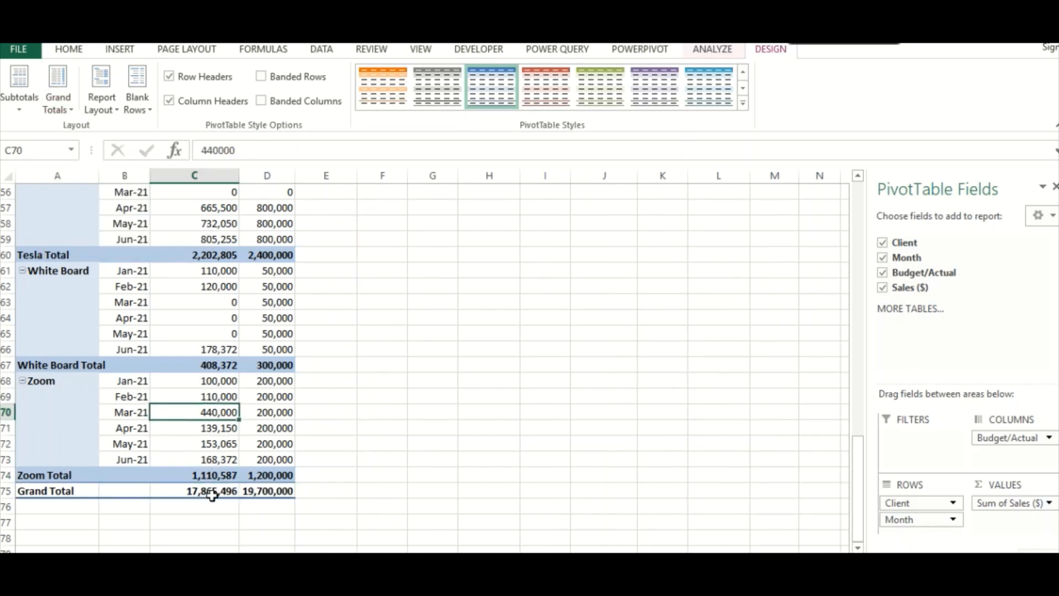
{"action": "left_click", "coordinate": [199, 509]}
{"action": "left_click", "coordinate": [273, 525]}
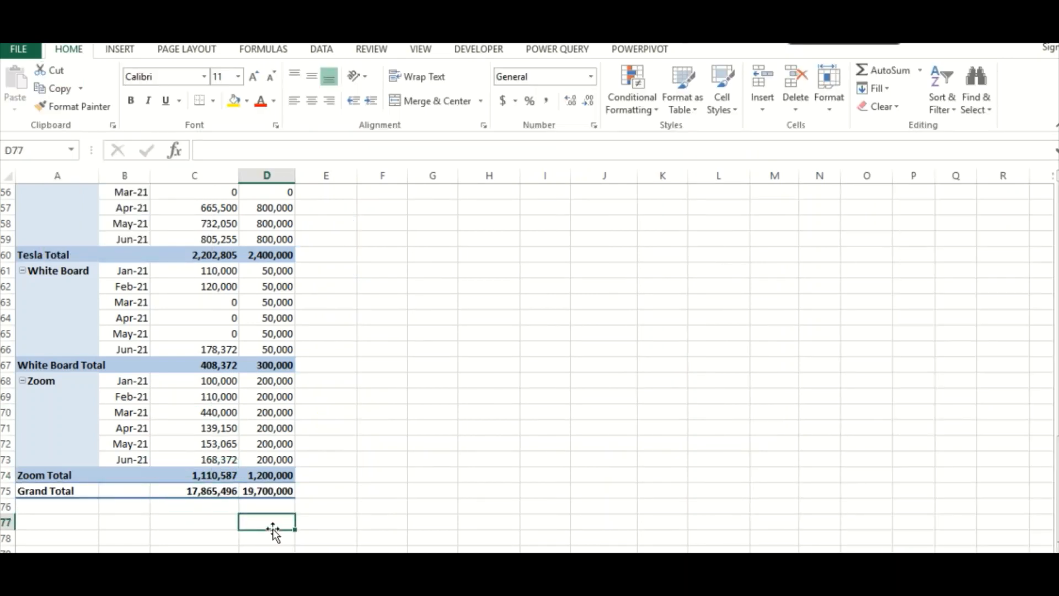
Step: Widen the Month, Actual and Budget columns of the PivotTable
{"action": "key", "text": "ctrl+Home"}
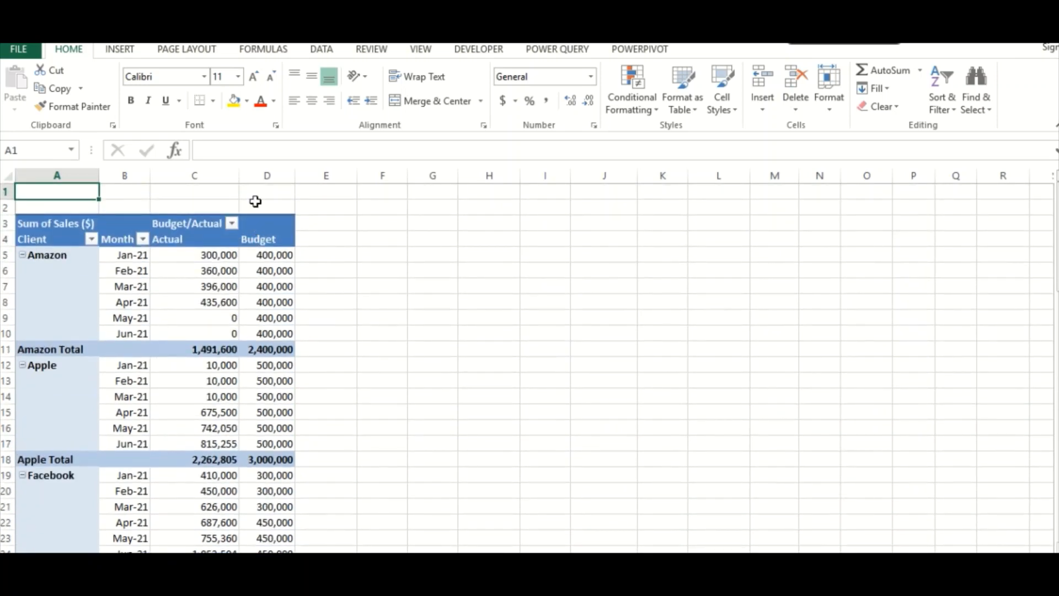
{"action": "mouse_move", "coordinate": [214, 176]}
{"action": "left_mouse_down"}
{"action": "mouse_move", "coordinate": [253, 176]}
{"action": "mouse_move", "coordinate": [232, 181]}
{"action": "left_mouse_up"}
{"action": "left_click", "coordinate": [137, 193]}
{"action": "left_click_drag", "start_coordinate": [149, 177], "coordinate": [169, 177]}
{"action": "left_click", "coordinate": [190, 282]}
{"action": "left_click", "coordinate": [305, 376]}
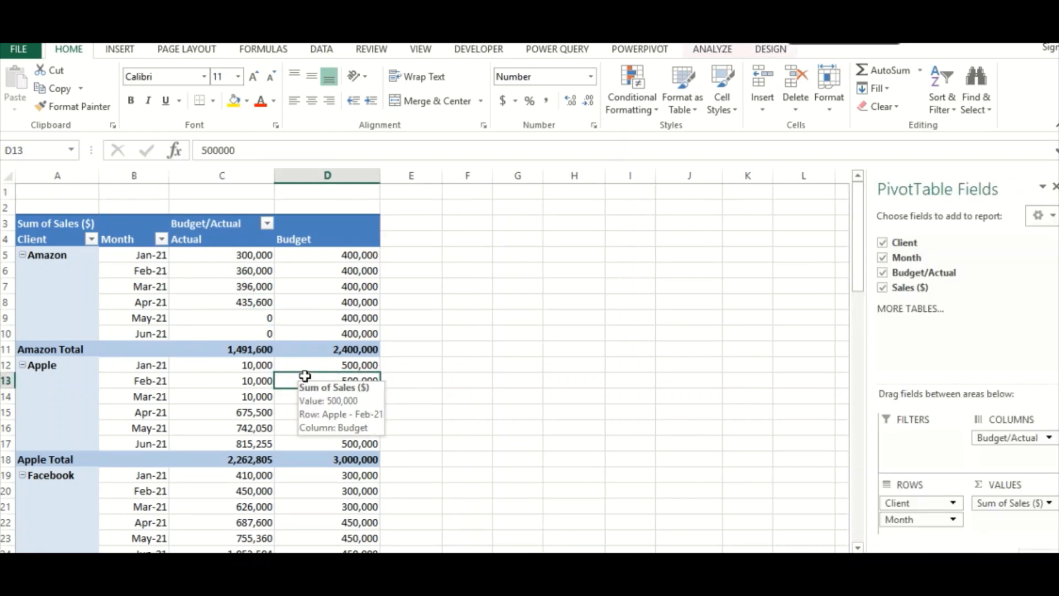
{"action": "left_click", "coordinate": [455, 313]}
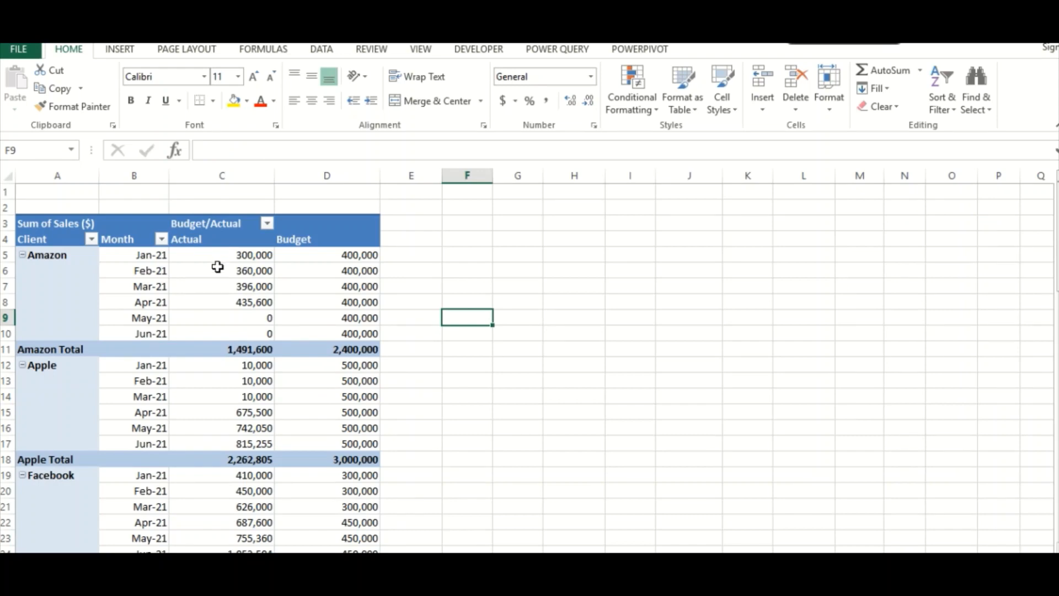
Step: Look through the available PivotTable styles without applying a new one
{"action": "left_click", "coordinate": [217, 266]}
{"action": "left_click", "coordinate": [770, 51]}
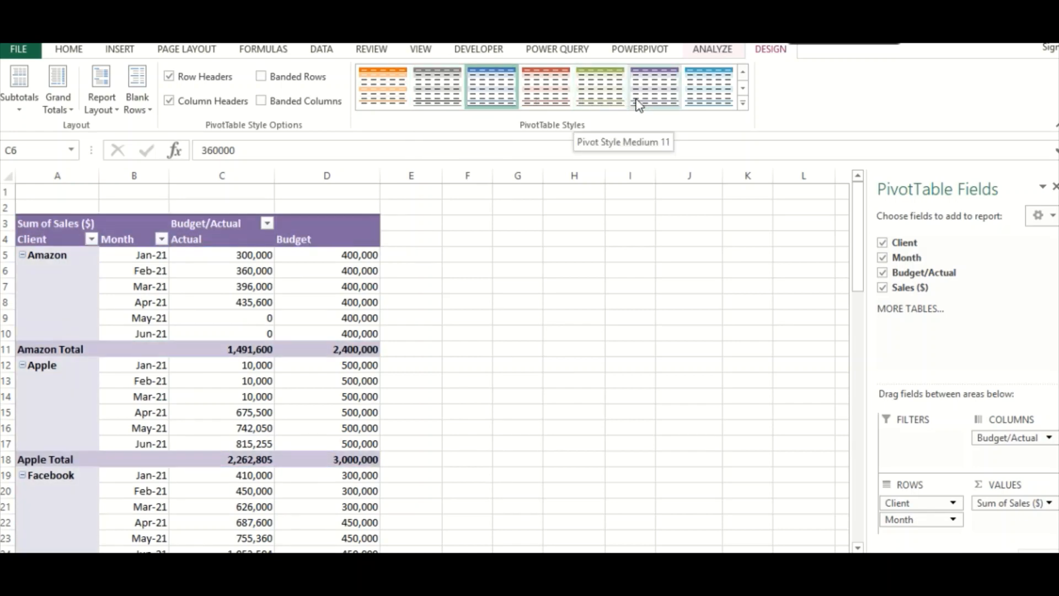
{"action": "left_click", "coordinate": [742, 102]}
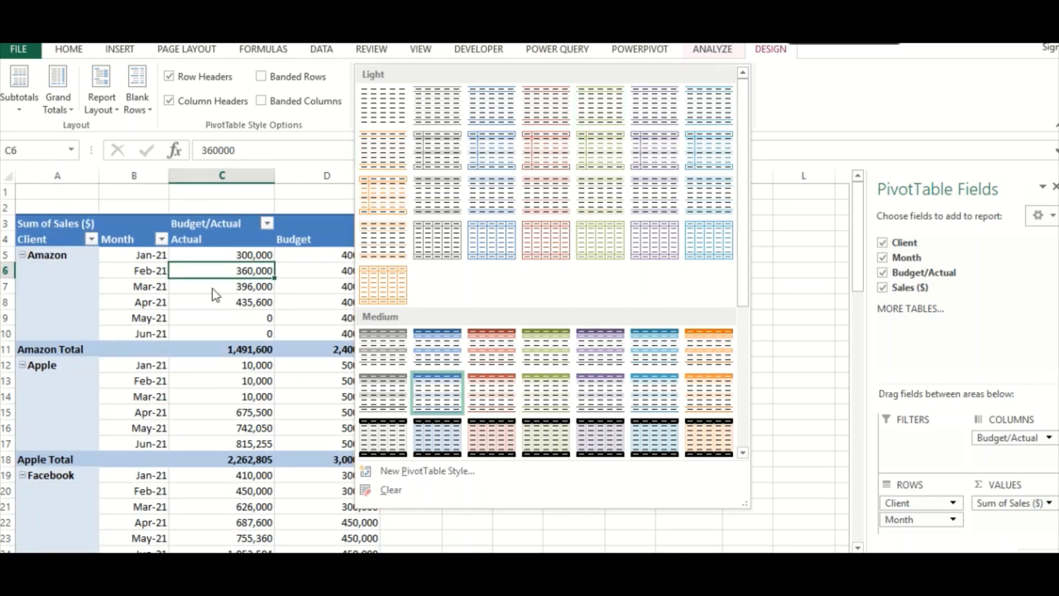
{"action": "left_click", "coordinate": [214, 307]}
Step: Turn banded rows on and off again, and do the same with banded columns
{"action": "left_click", "coordinate": [262, 77]}
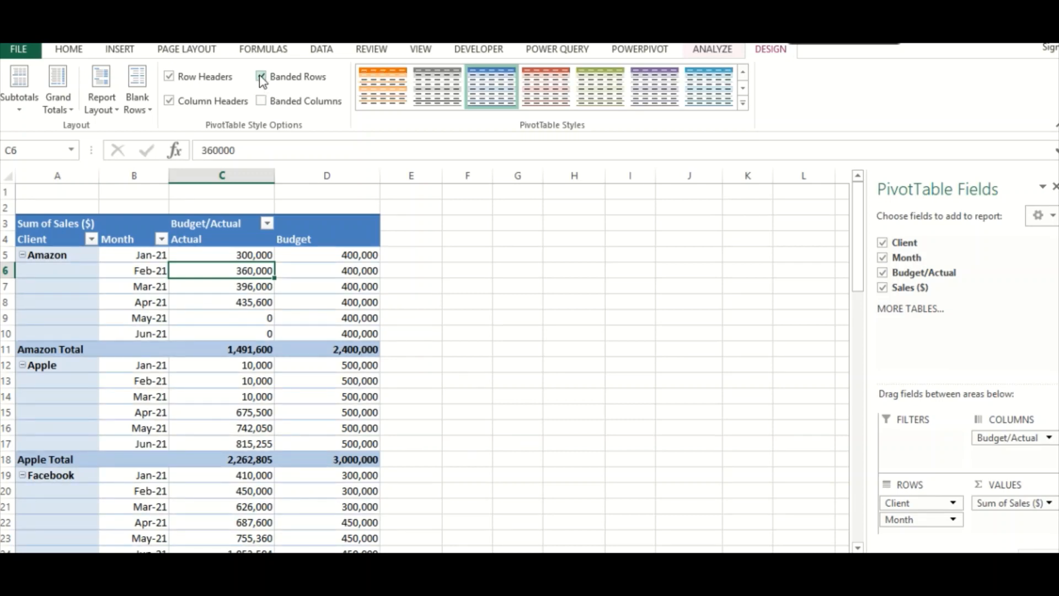
{"action": "left_click", "coordinate": [261, 77]}
{"action": "left_click", "coordinate": [261, 101]}
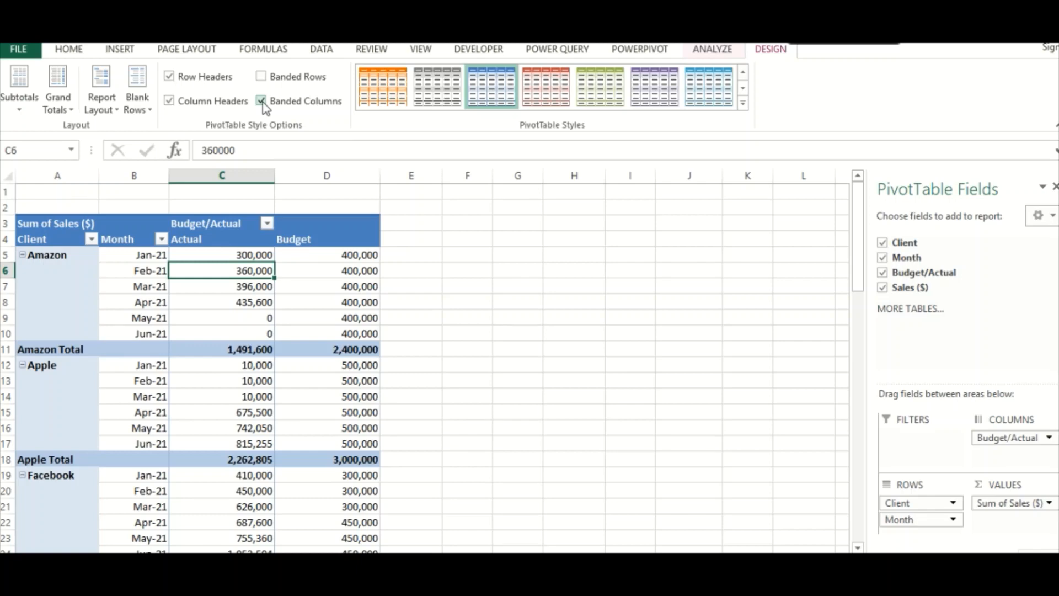
{"action": "left_click", "coordinate": [261, 101]}
{"action": "left_click", "coordinate": [214, 302]}
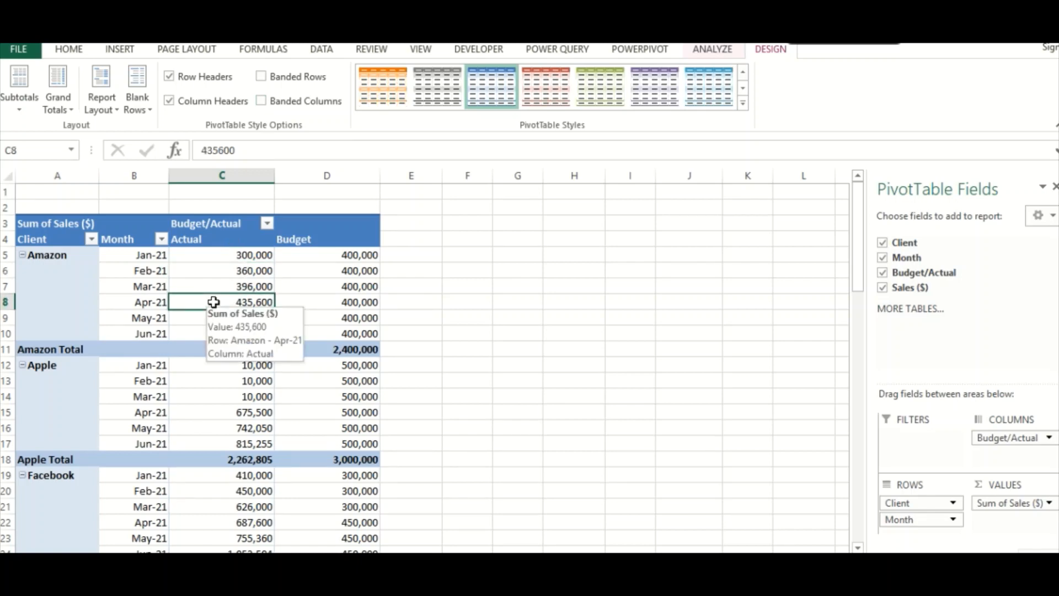
{"action": "left_click", "coordinate": [354, 289]}
{"action": "left_click", "coordinate": [197, 346]}
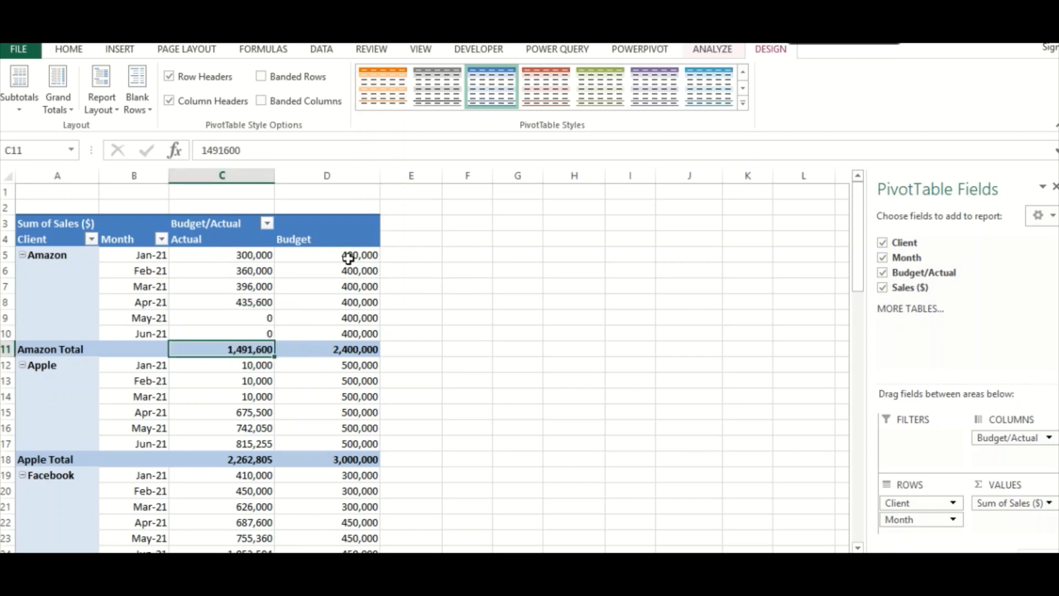
{"action": "left_click", "coordinate": [336, 189]}
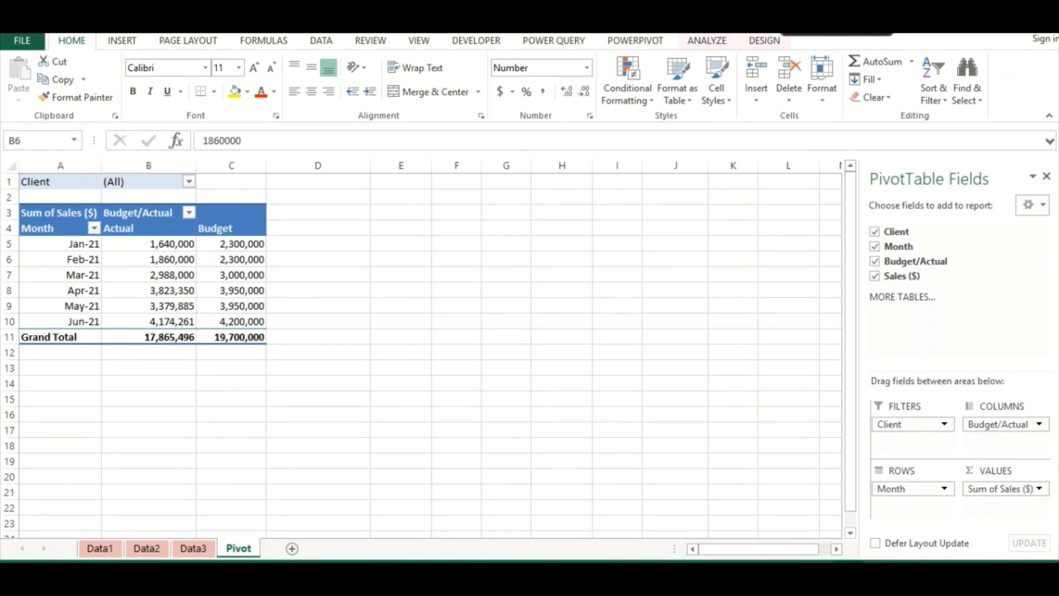
Step: View the list of clients in the Client report filter and close it without changing the selection
{"action": "left_click", "coordinate": [143, 257]}
{"action": "mouse_move", "coordinate": [141, 256]}
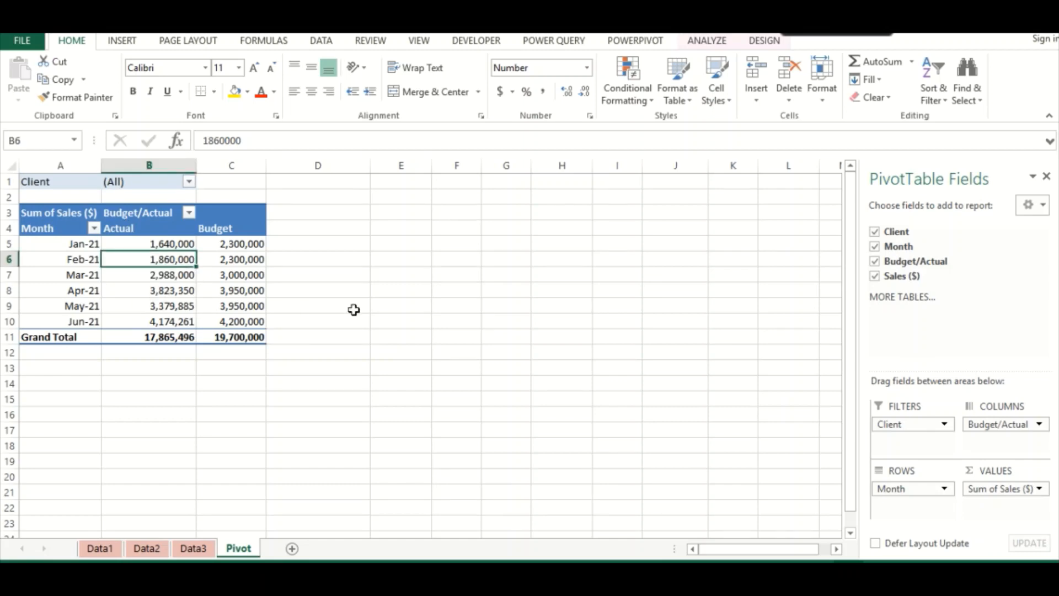
{"action": "left_click", "coordinate": [188, 183]}
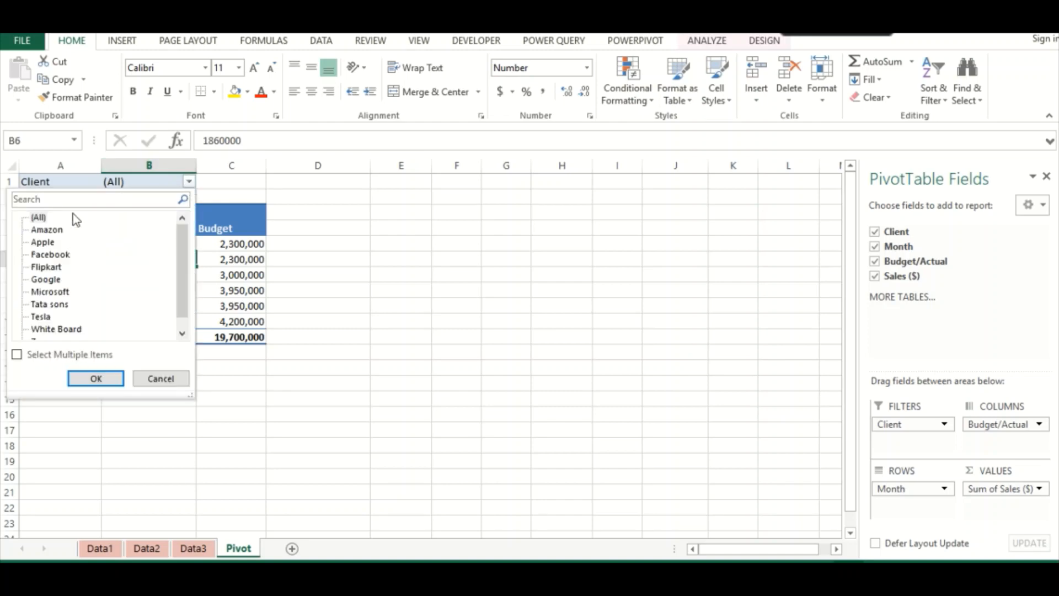
{"action": "mouse_move", "coordinate": [181, 251]}
{"action": "left_mouse_down"}
{"action": "mouse_move", "coordinate": [182, 285]}
{"action": "mouse_move", "coordinate": [183, 249]}
{"action": "left_mouse_up"}
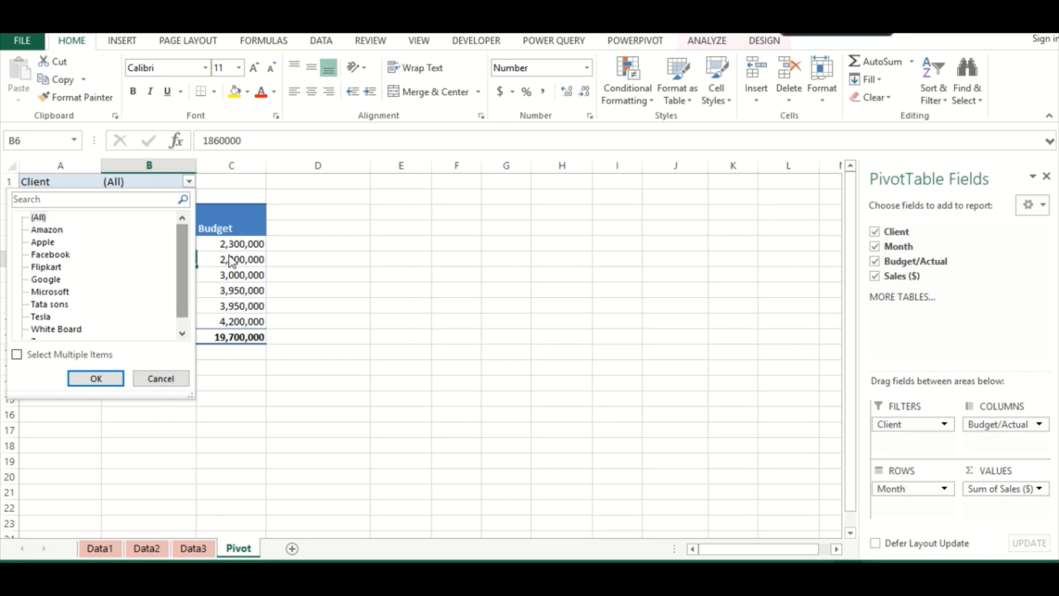
{"action": "left_click", "coordinate": [230, 262]}
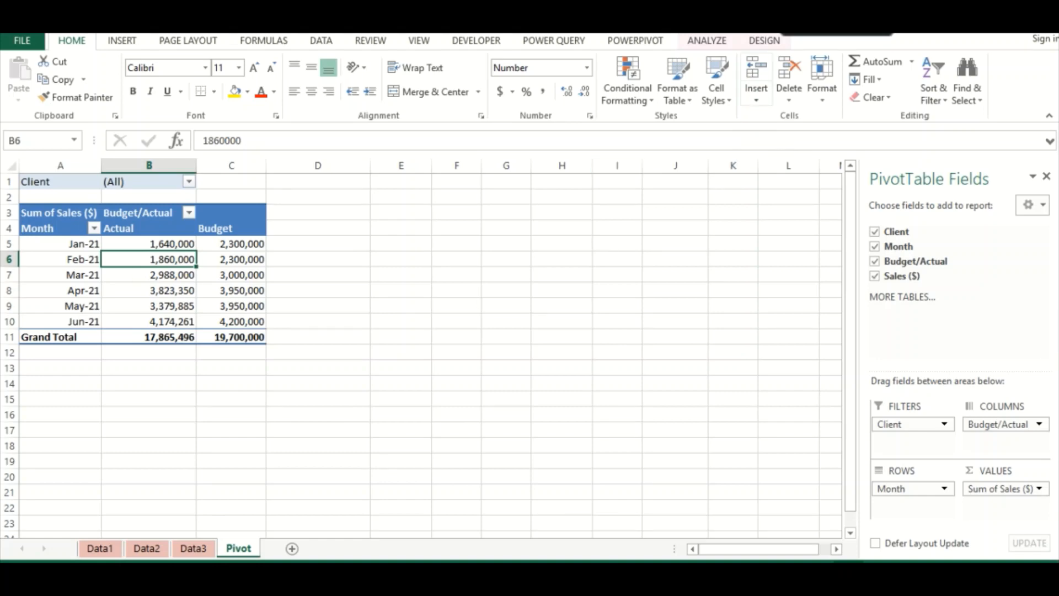
Step: Generate a separate report filter page for every item of the Client filter
{"action": "left_click", "coordinate": [759, 41]}
{"action": "left_click", "coordinate": [705, 45]}
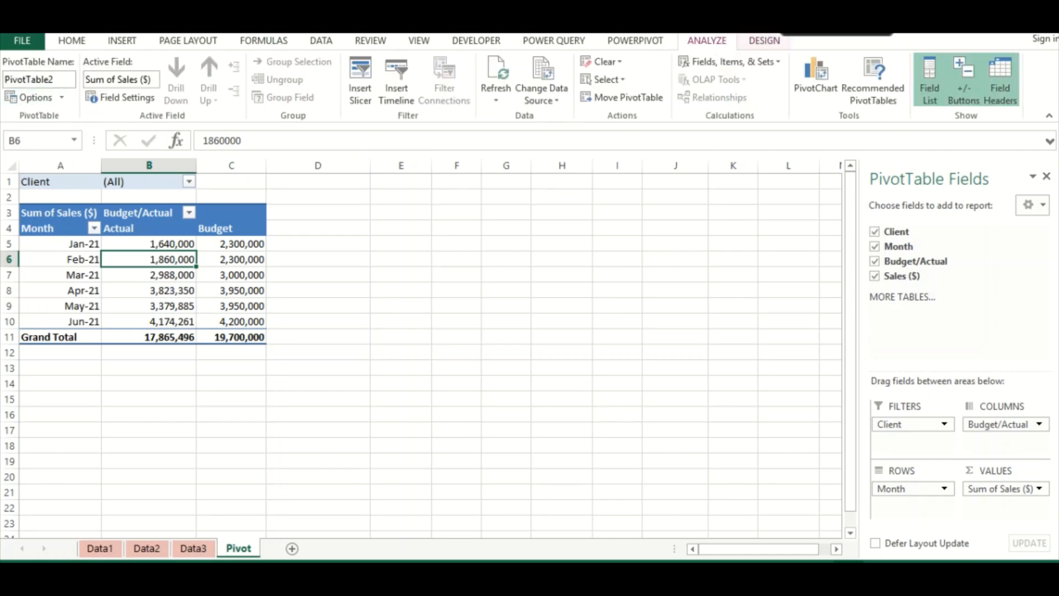
{"action": "left_click", "coordinate": [62, 97]}
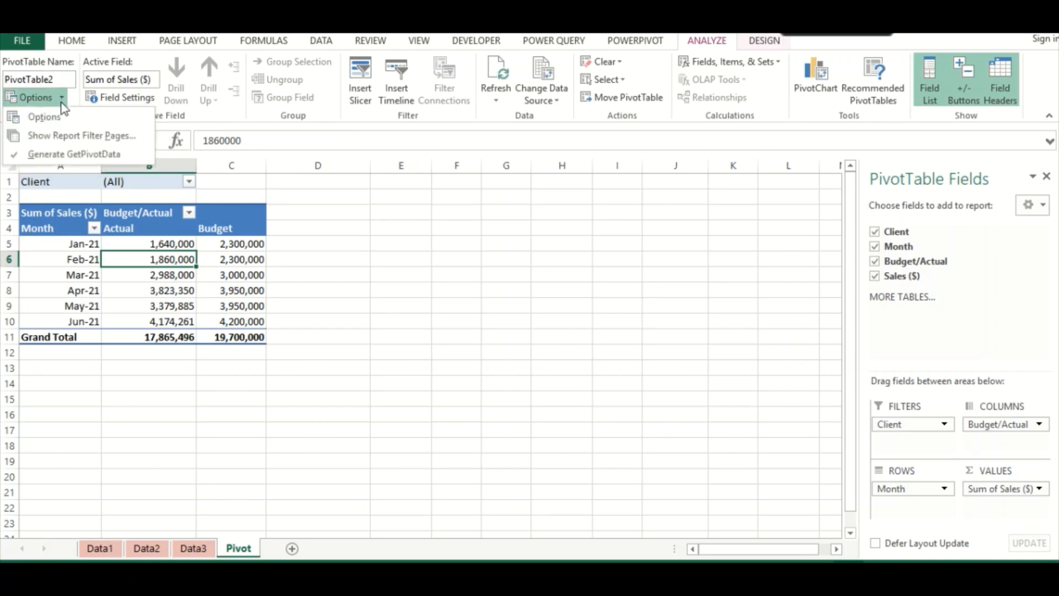
{"action": "left_click", "coordinate": [68, 141]}
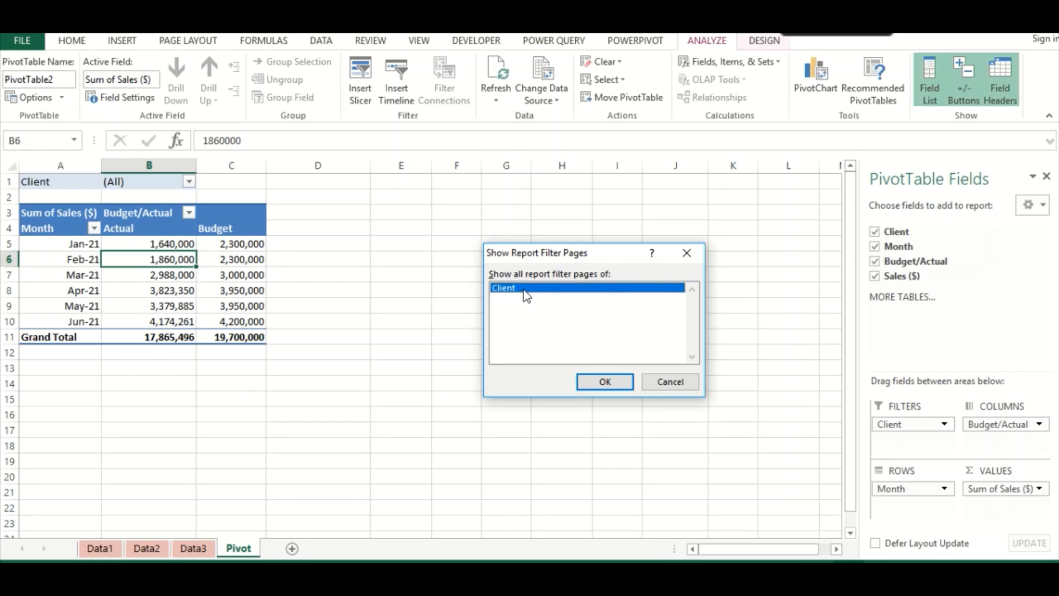
{"action": "left_click", "coordinate": [605, 381]}
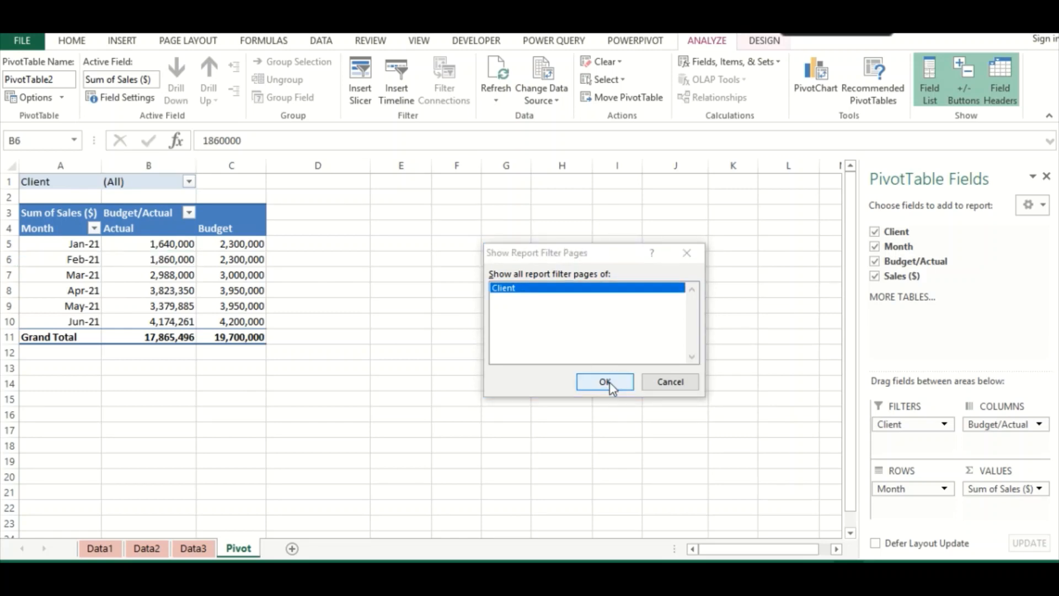
{"action": "left_click", "coordinate": [604, 382]}
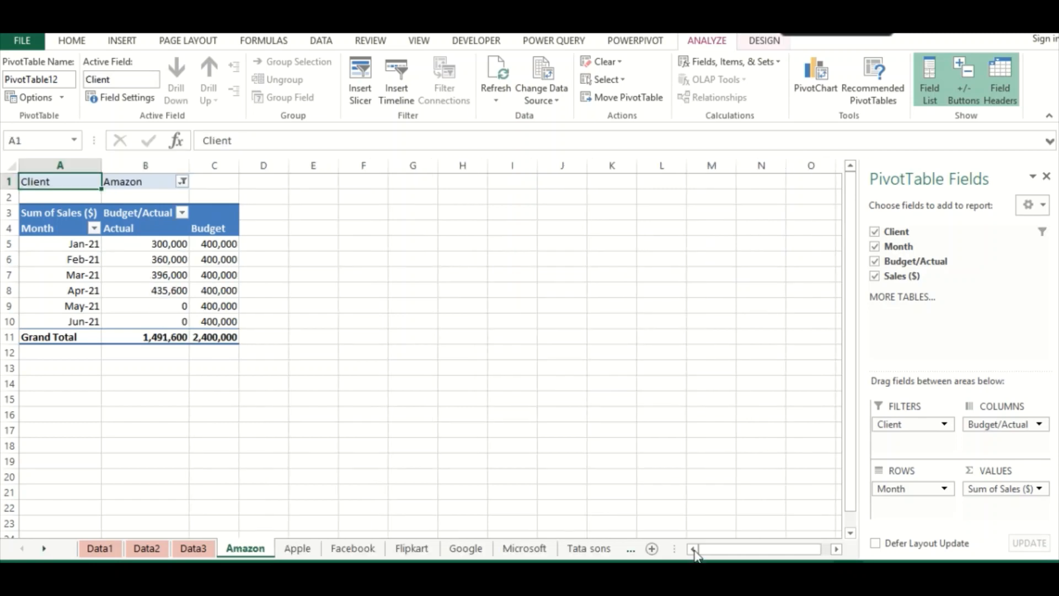
Step: Examine the client sheets one after another, from Apple through White Board
{"action": "left_click_drag", "start_coordinate": [682, 548], "coordinate": [786, 549]}
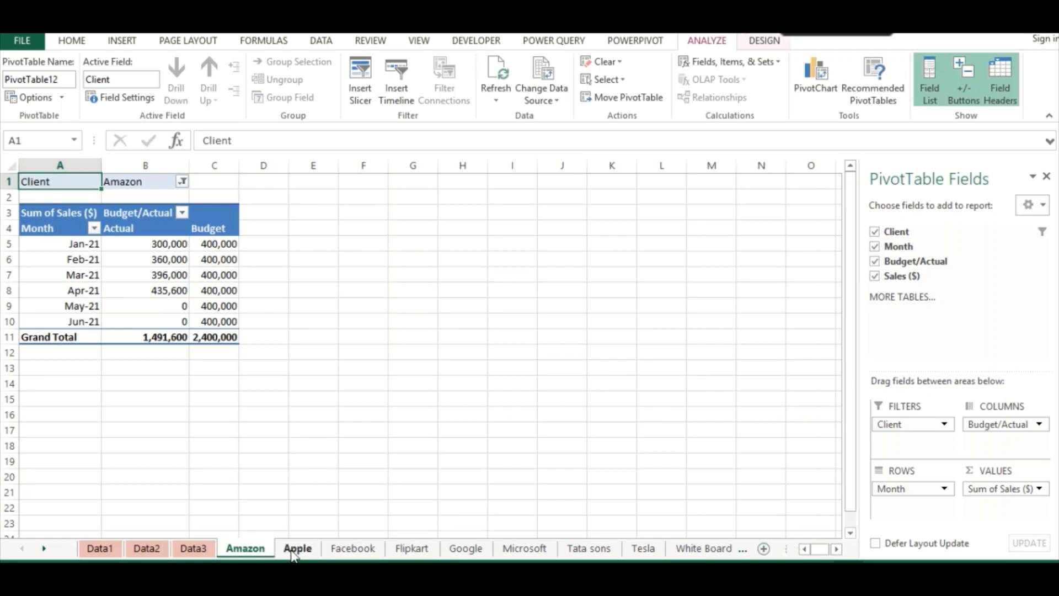
{"action": "left_click", "coordinate": [310, 550]}
{"action": "left_click", "coordinate": [341, 551]}
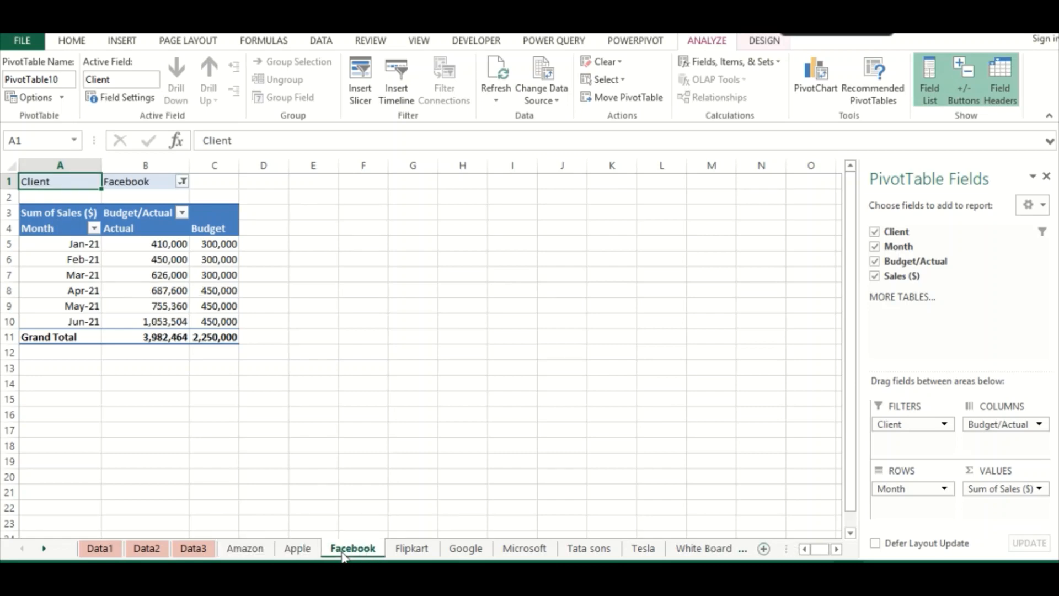
{"action": "left_click", "coordinate": [433, 556]}
{"action": "left_click", "coordinate": [468, 556]}
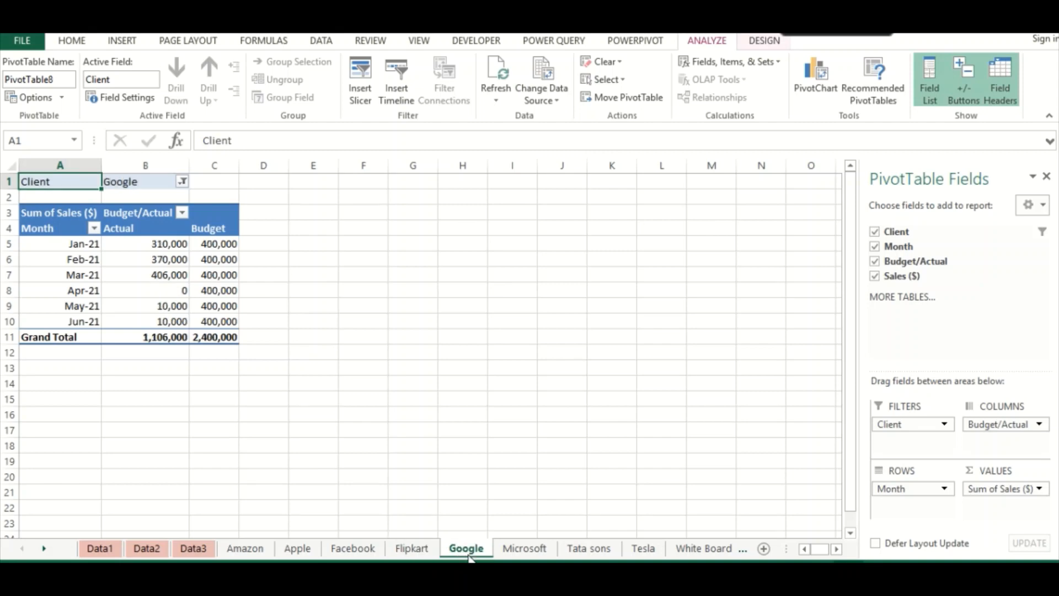
{"action": "left_click", "coordinate": [518, 556]}
{"action": "left_click", "coordinate": [579, 554]}
{"action": "left_click", "coordinate": [642, 554]}
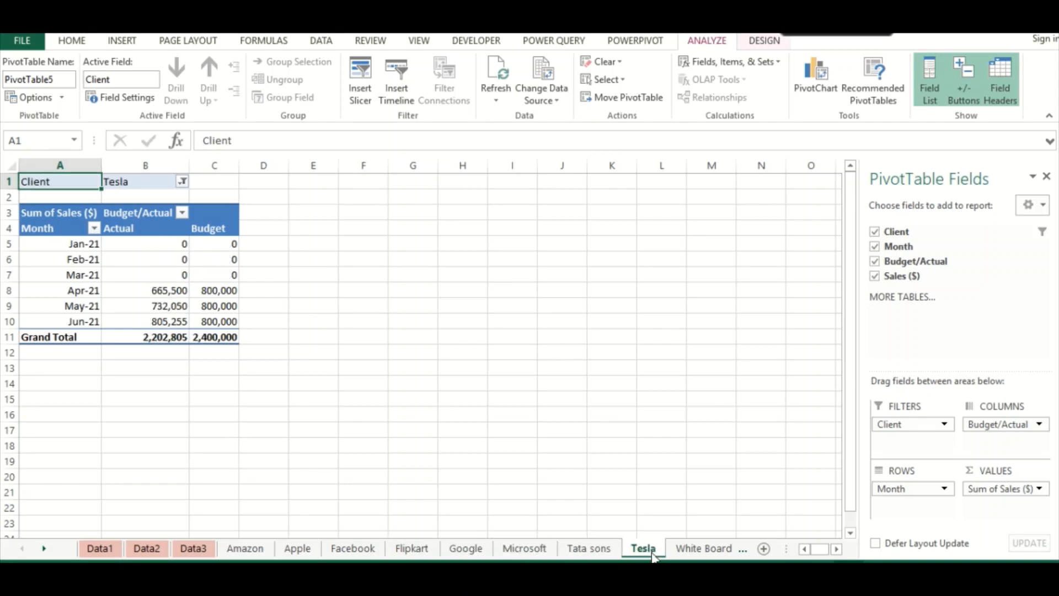
{"action": "left_click", "coordinate": [692, 554]}
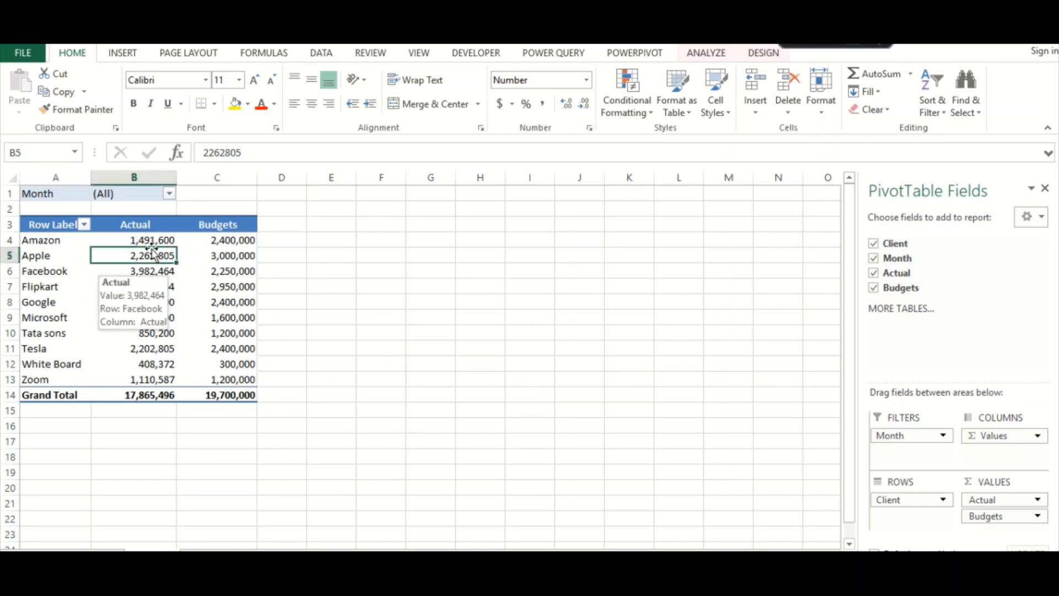
Step: Start a calculated field named Variance in the PivotTable with the Actual and Budgets columns
{"action": "left_click", "coordinate": [143, 223]}
{"action": "left_click", "coordinate": [223, 221]}
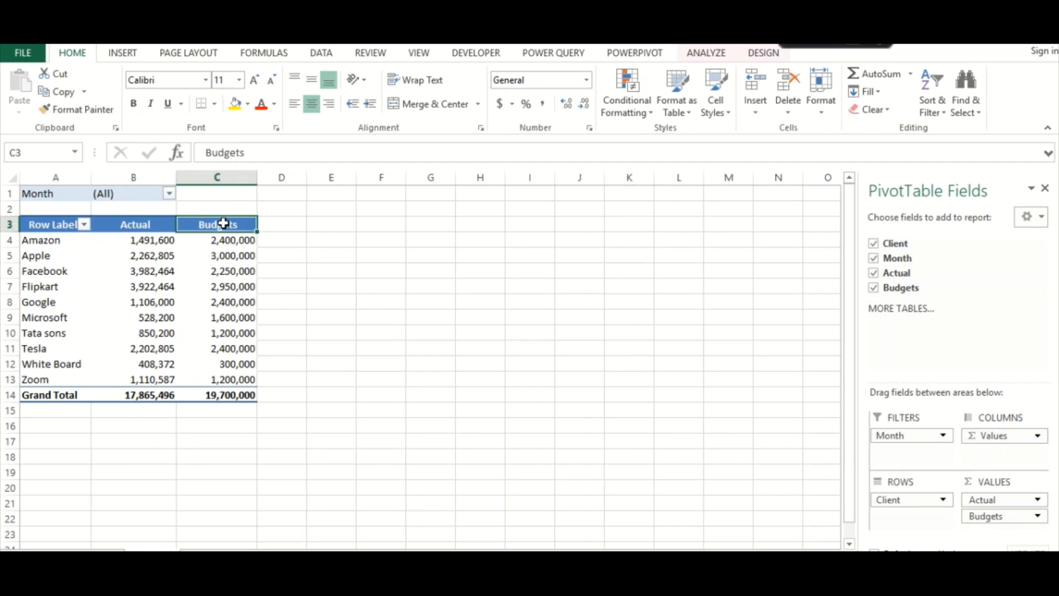
{"action": "left_click", "coordinate": [228, 256]}
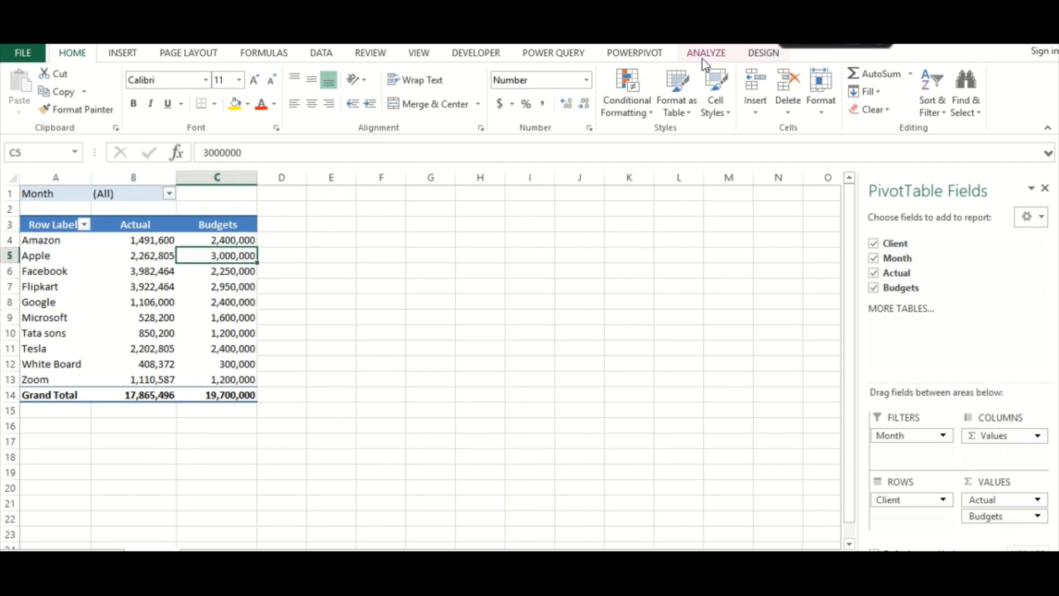
{"action": "left_click", "coordinate": [718, 56]}
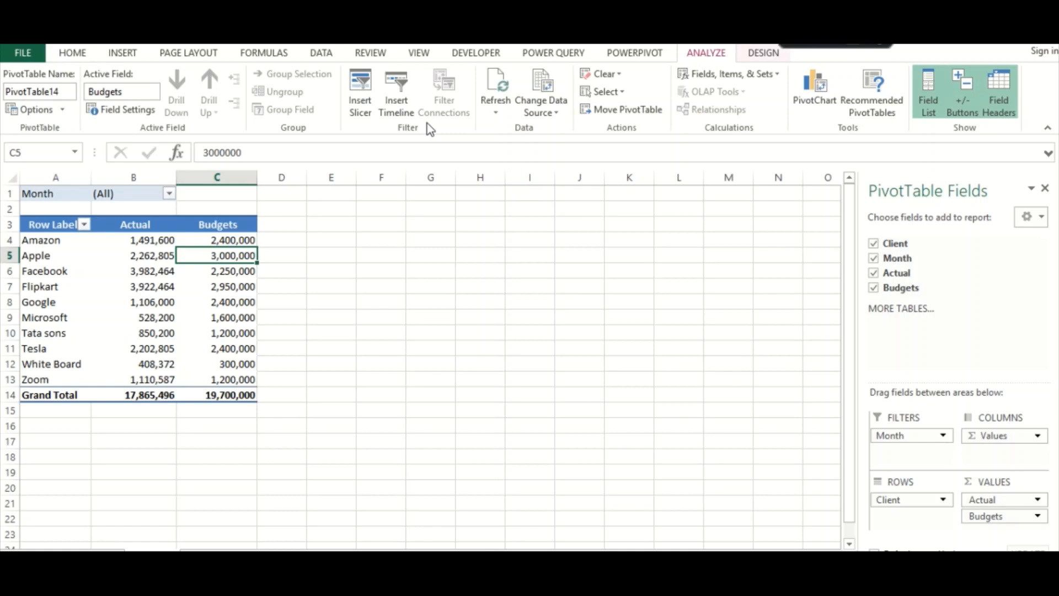
{"action": "left_click", "coordinate": [717, 75]}
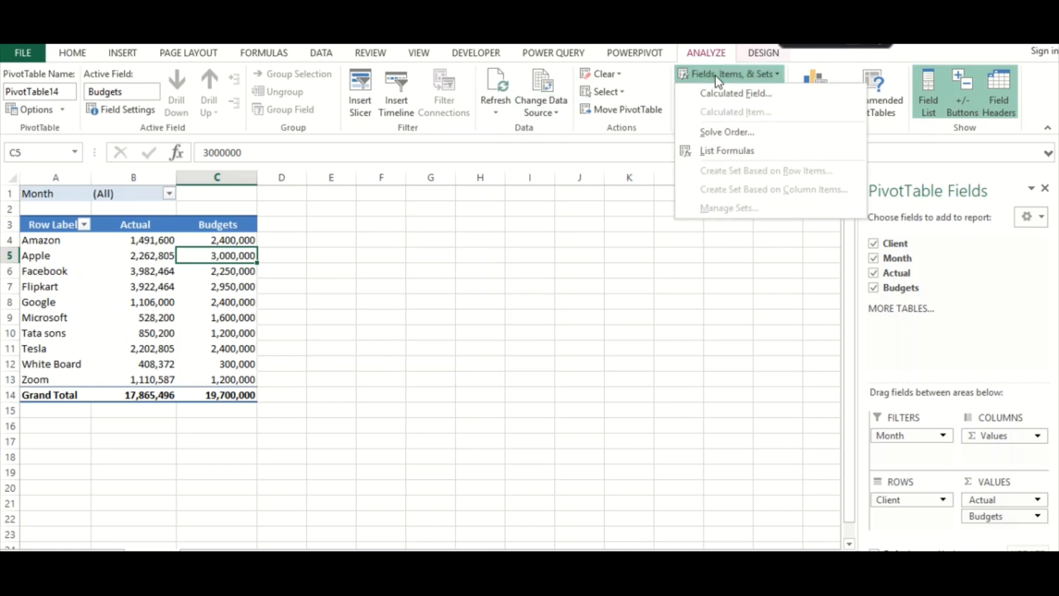
{"action": "left_click", "coordinate": [714, 98]}
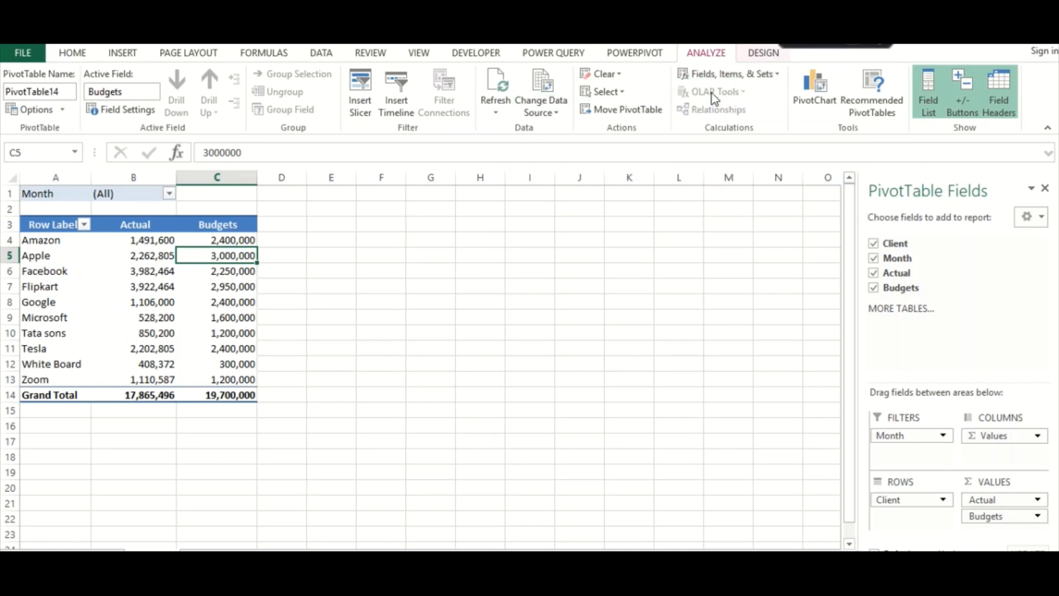
{"action": "left_click", "coordinate": [504, 252]}
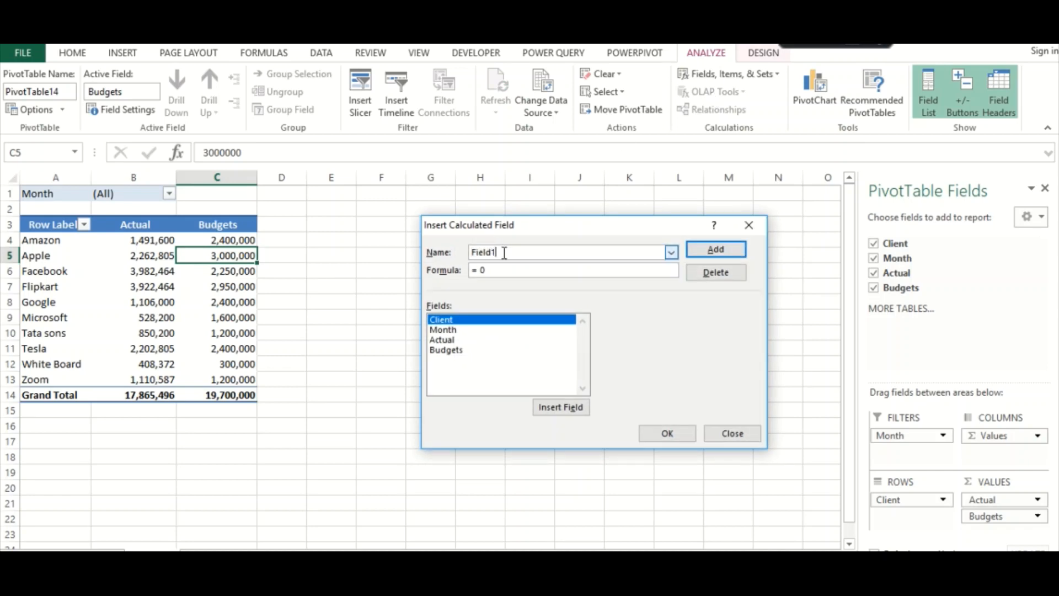
{"action": "key", "text": "BackSpace"}
{"action": "key", "text": "BackSpace"}
{"action": "key", "text": "BackSpace"}
{"action": "key", "text": "BackSpace"}
{"action": "key", "text": "BackSpace"}
{"action": "key", "text": "BackSpace"}
{"action": "type", "text": "Variance"}
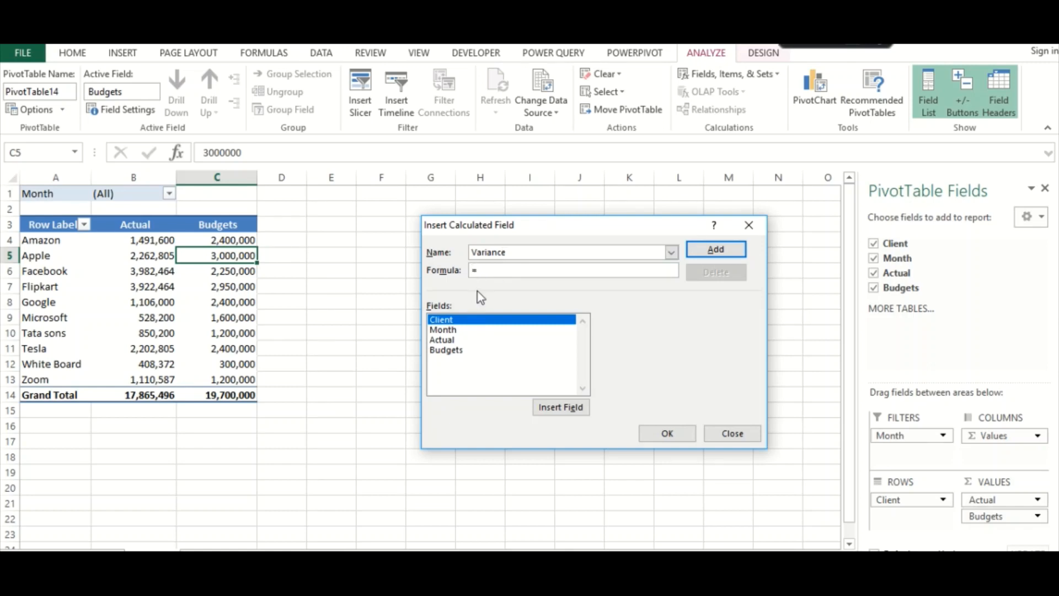
Step: Define the Variance calculated field's formula as Actual minus Budgets and add the field to the PivotTable
{"action": "left_click", "coordinate": [452, 342]}
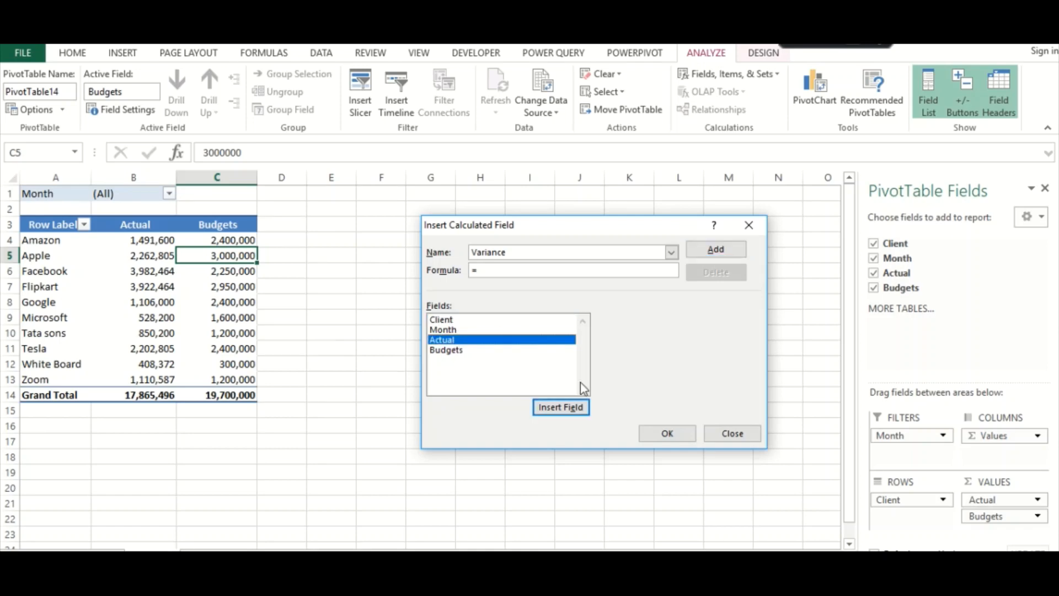
{"action": "left_click", "coordinate": [561, 408]}
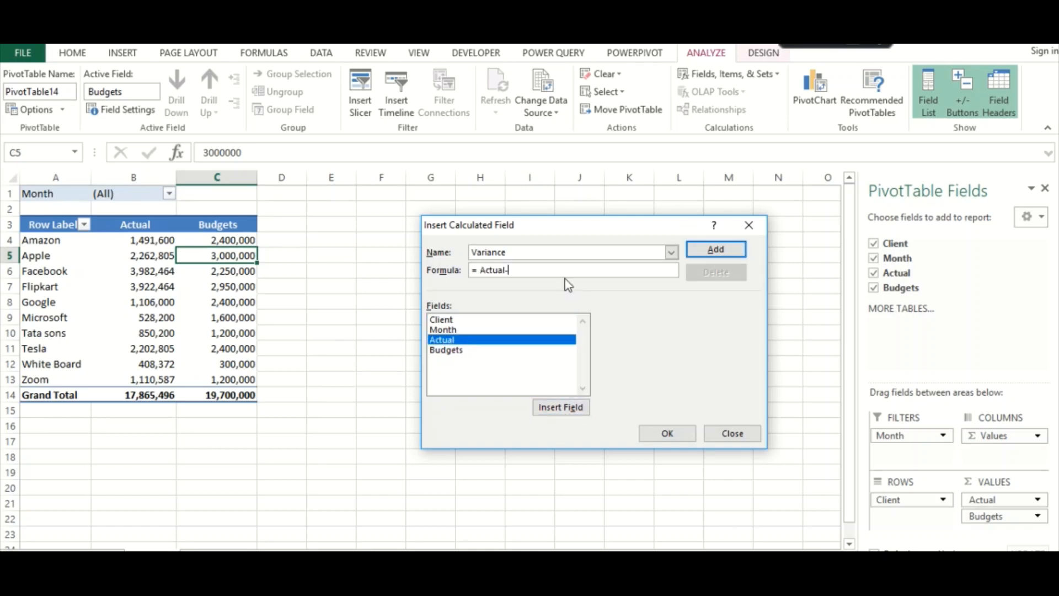
{"action": "left_click", "coordinate": [460, 355]}
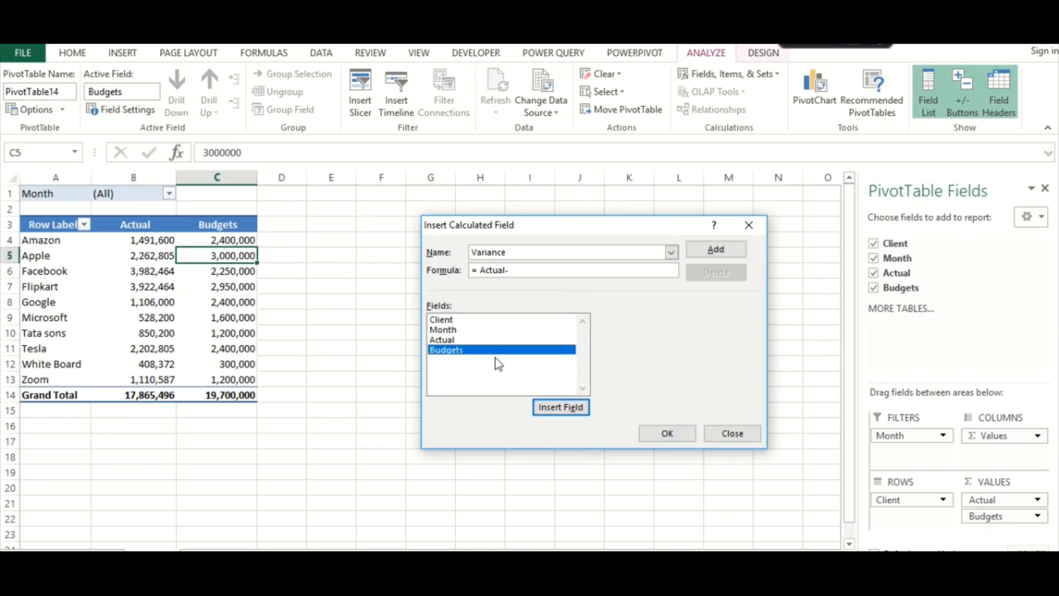
{"action": "left_click", "coordinate": [552, 407]}
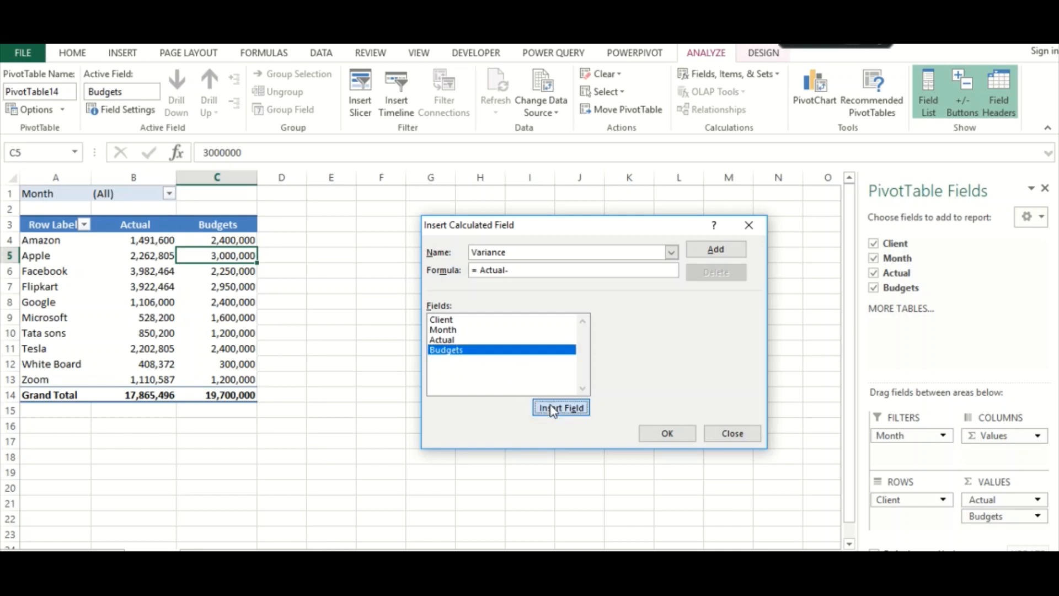
{"action": "left_click", "coordinate": [712, 250]}
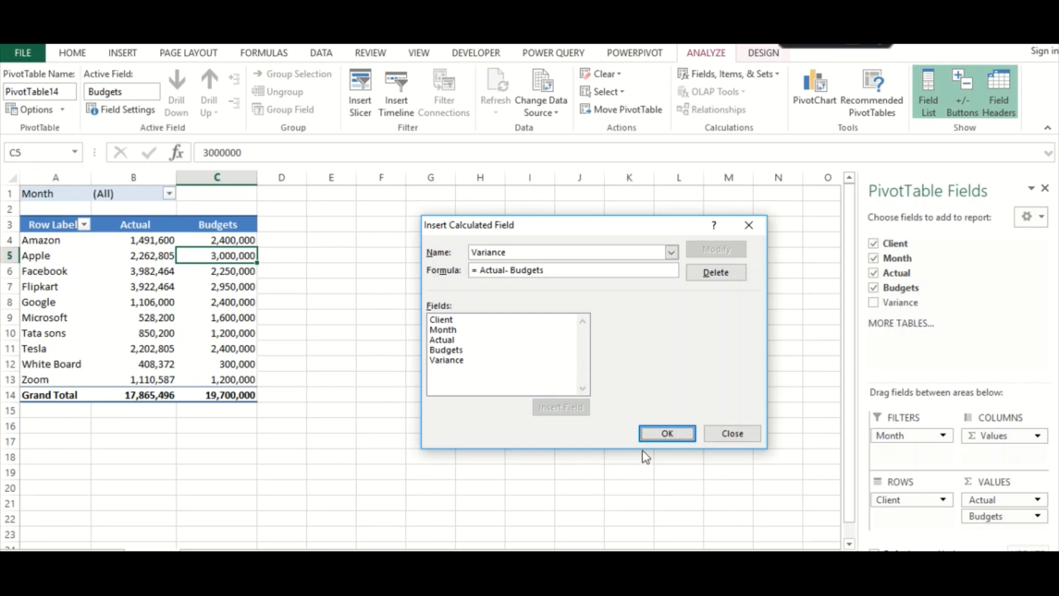
{"action": "left_click", "coordinate": [663, 433]}
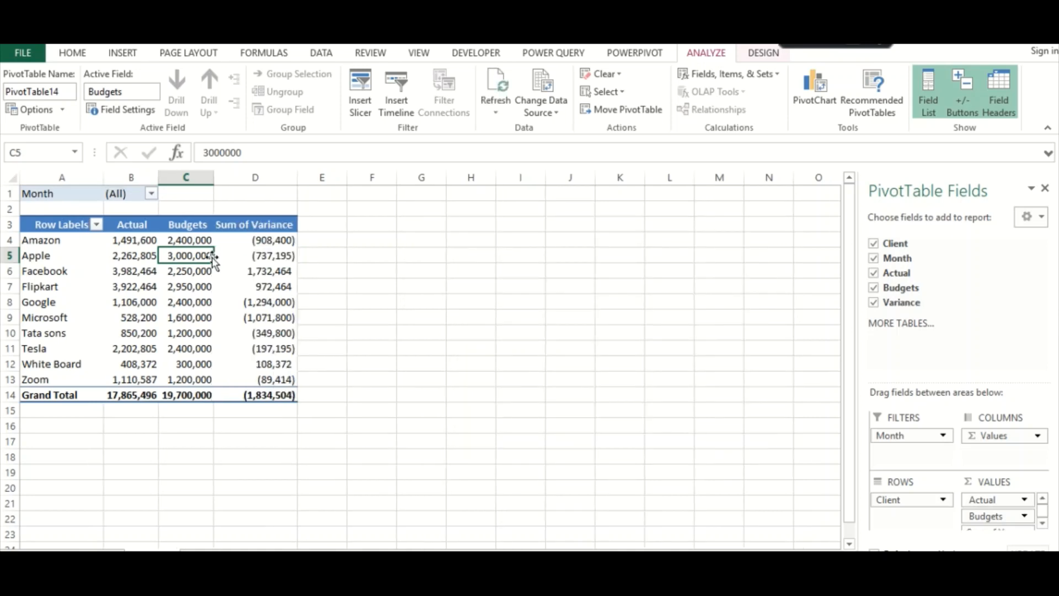
Step: Widen the Budgets and Actual columns of the PivotTable
{"action": "left_click_drag", "start_coordinate": [214, 177], "coordinate": [227, 177]}
{"action": "left_click_drag", "start_coordinate": [153, 177], "coordinate": [174, 177]}
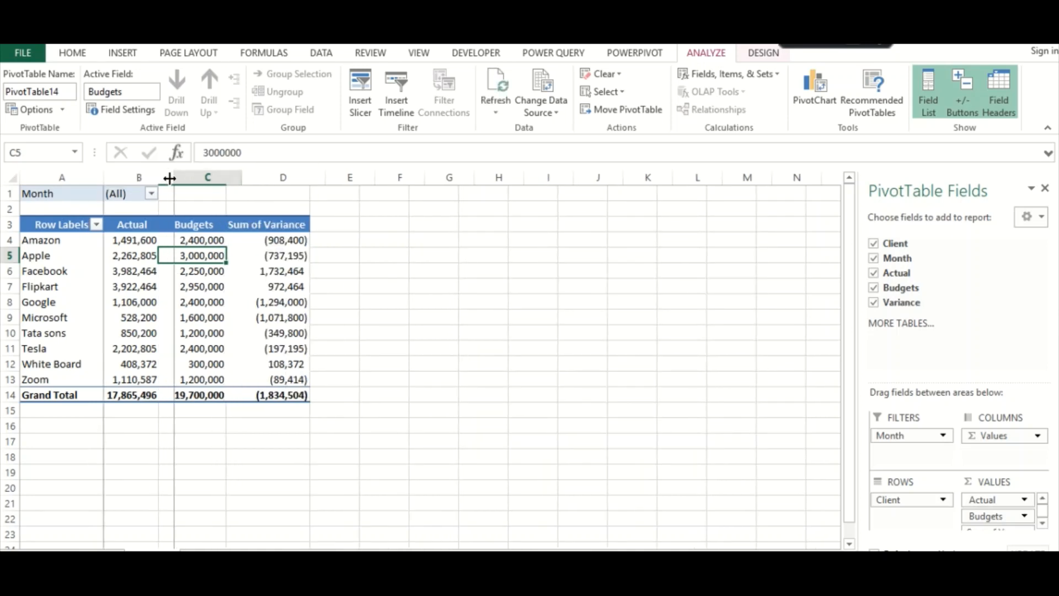
{"action": "left_click", "coordinate": [290, 255]}
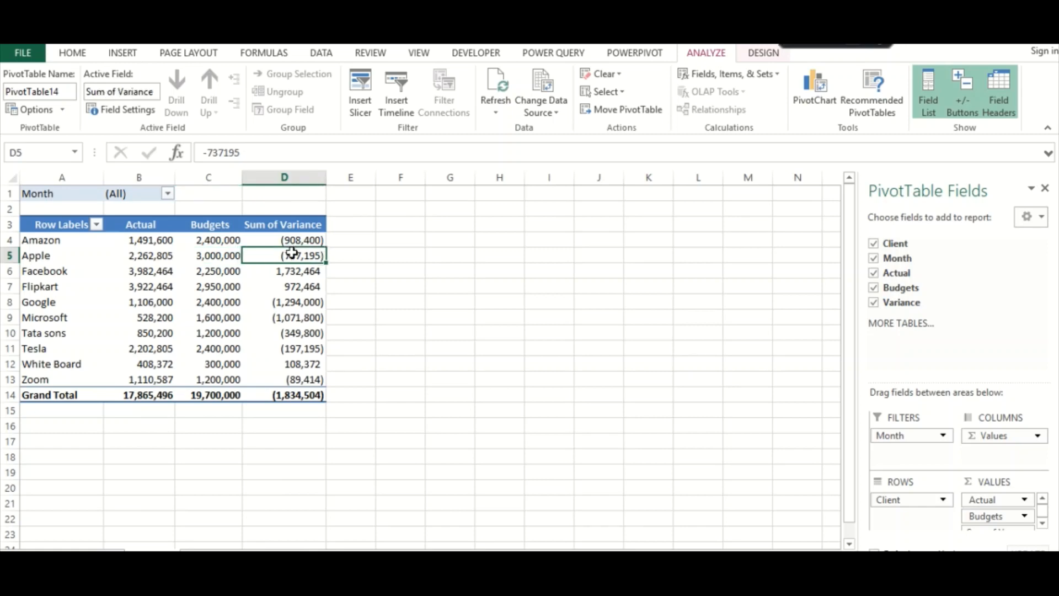
{"action": "left_click", "coordinate": [280, 374]}
{"action": "left_click", "coordinate": [288, 427]}
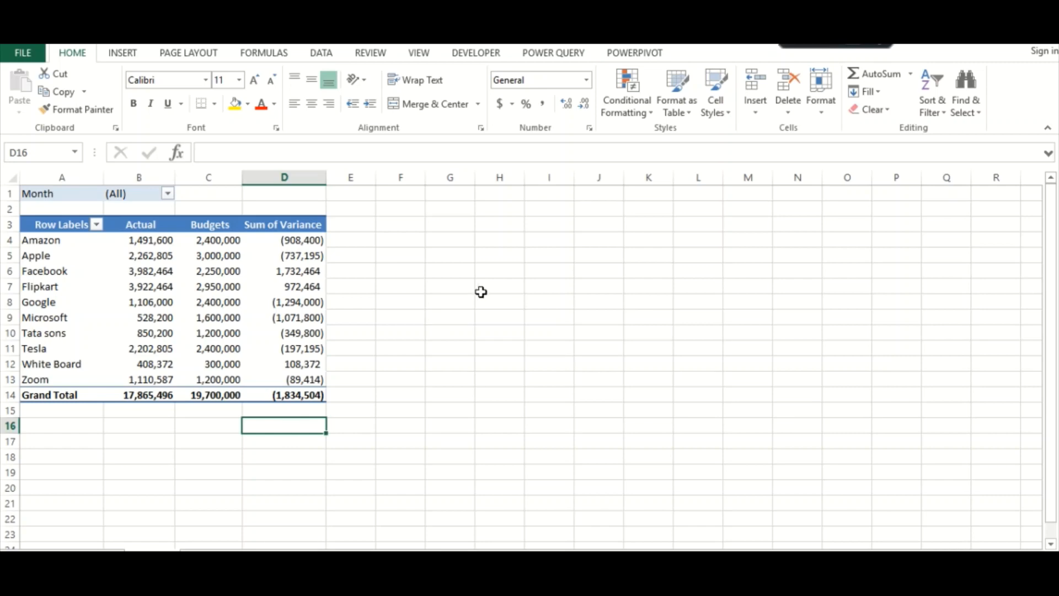
Step: Rearrange the PivotTable so that Month is the row field and Client is the report filter
{"action": "left_click", "coordinate": [284, 255]}
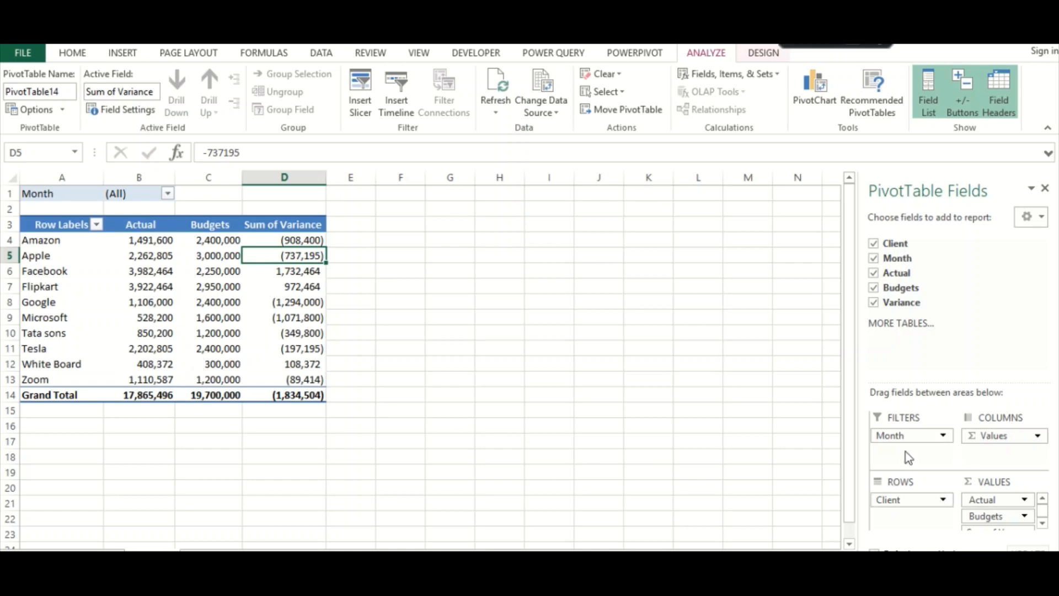
{"action": "left_click_drag", "start_coordinate": [909, 435], "coordinate": [909, 524]}
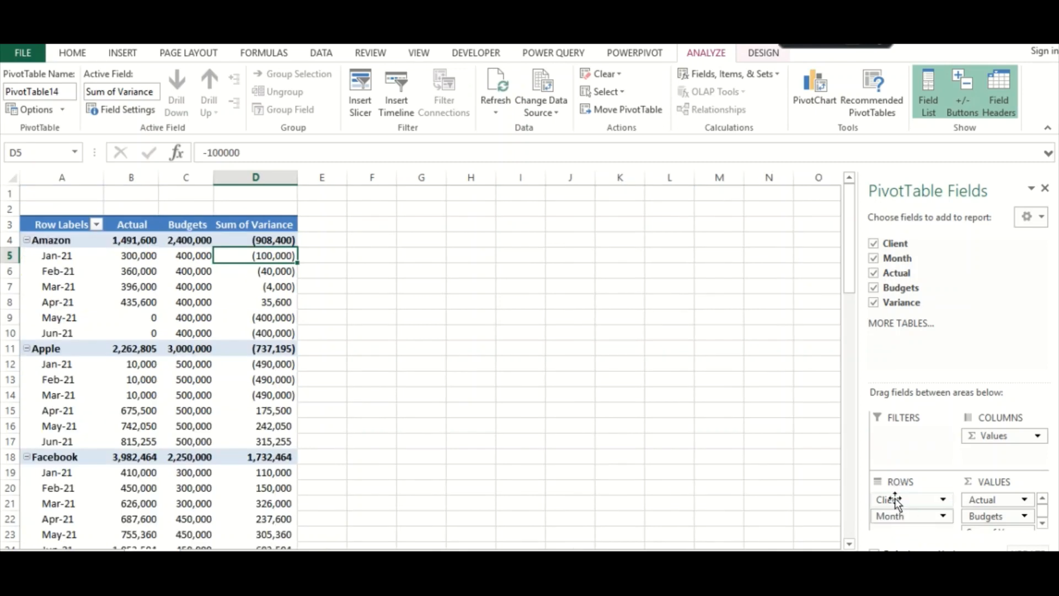
{"action": "left_click_drag", "start_coordinate": [894, 498], "coordinate": [902, 447]}
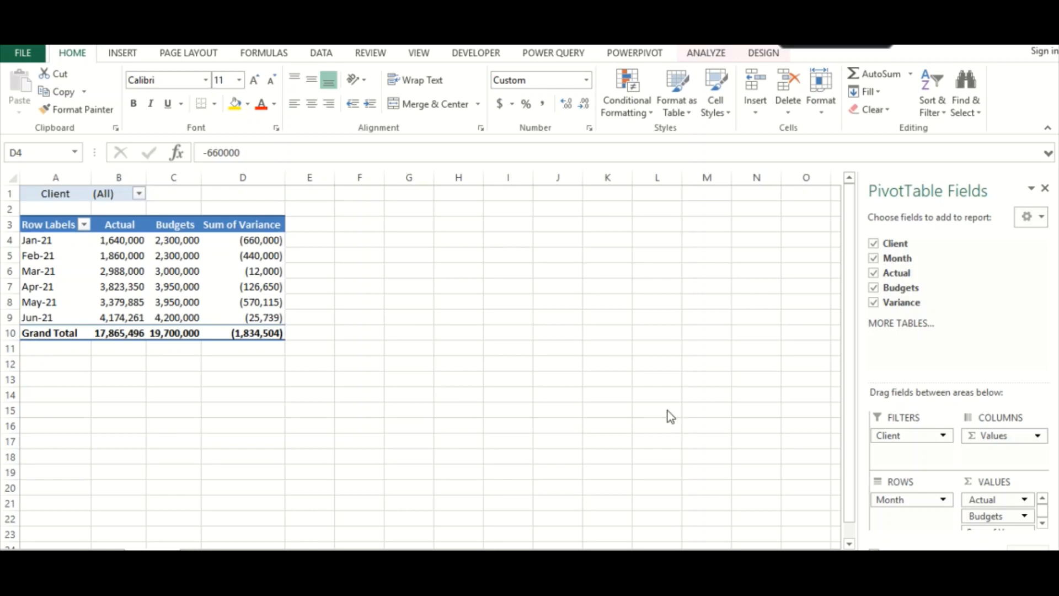
Step: Add a bar-only data bar rule with solid blue fill to all cells showing "Sum of Variance" values
{"action": "left_click", "coordinate": [251, 240]}
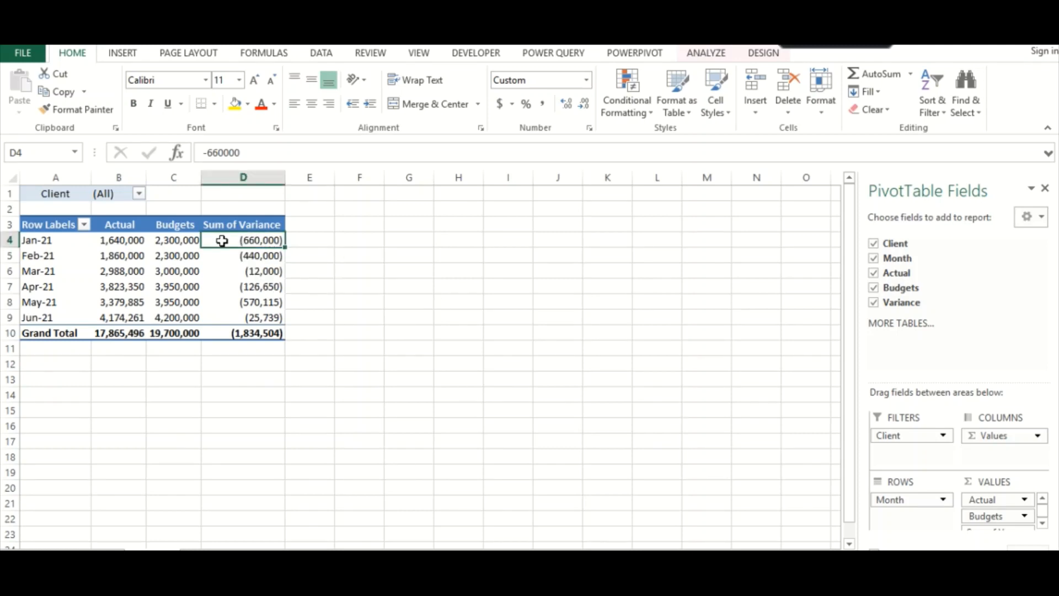
{"action": "left_click", "coordinate": [626, 115]}
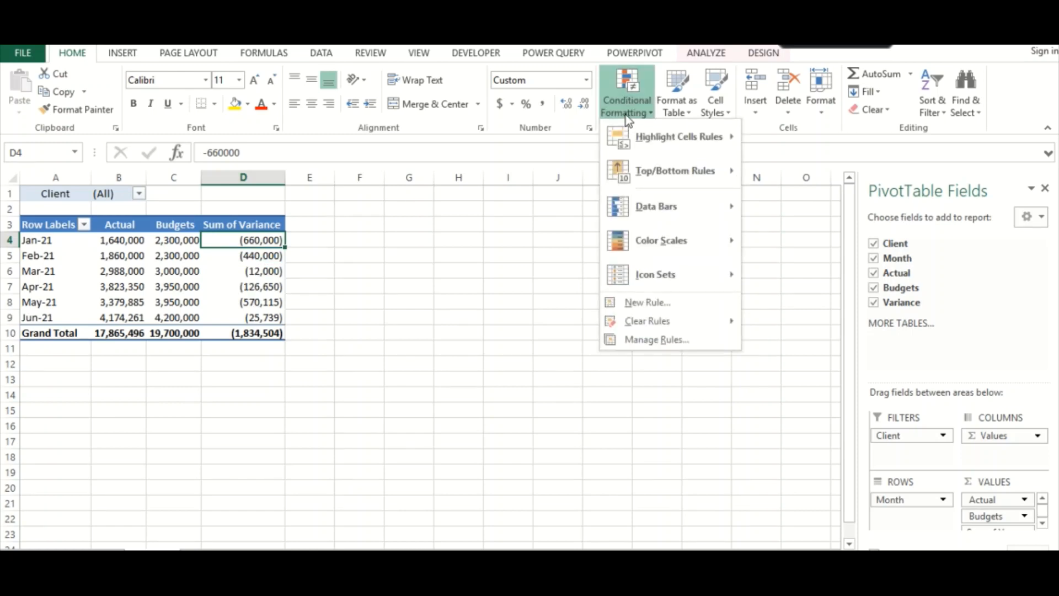
{"action": "mouse_move", "coordinate": [647, 205]}
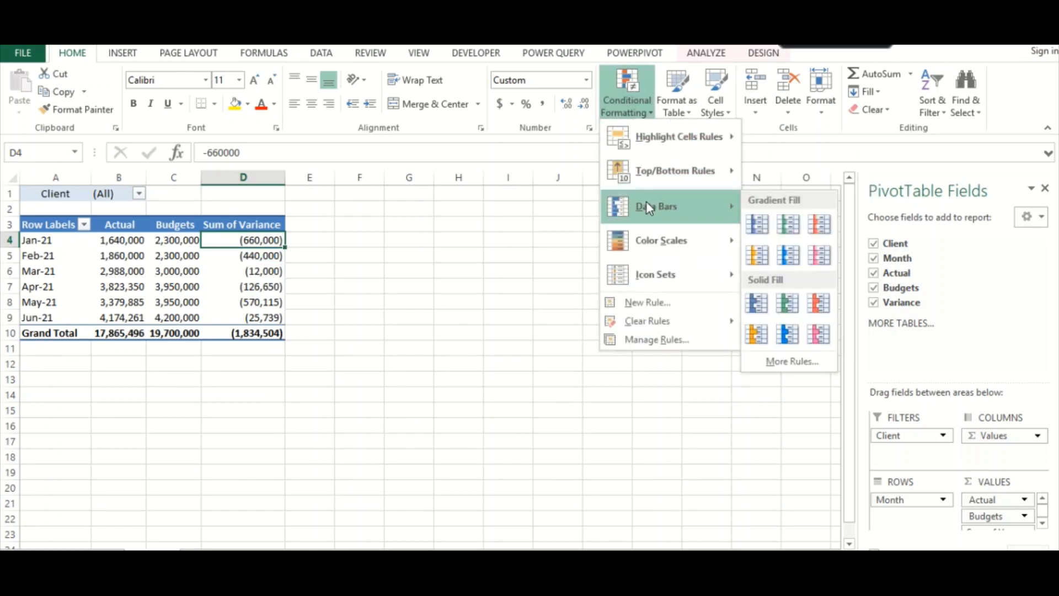
{"action": "left_click", "coordinate": [775, 361]}
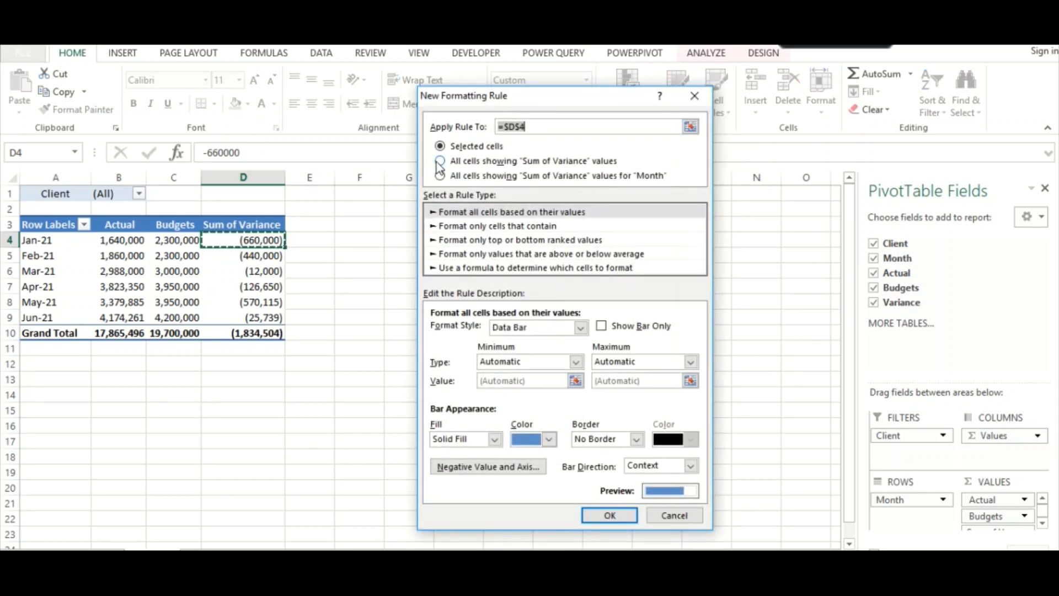
{"action": "left_click", "coordinate": [439, 161]}
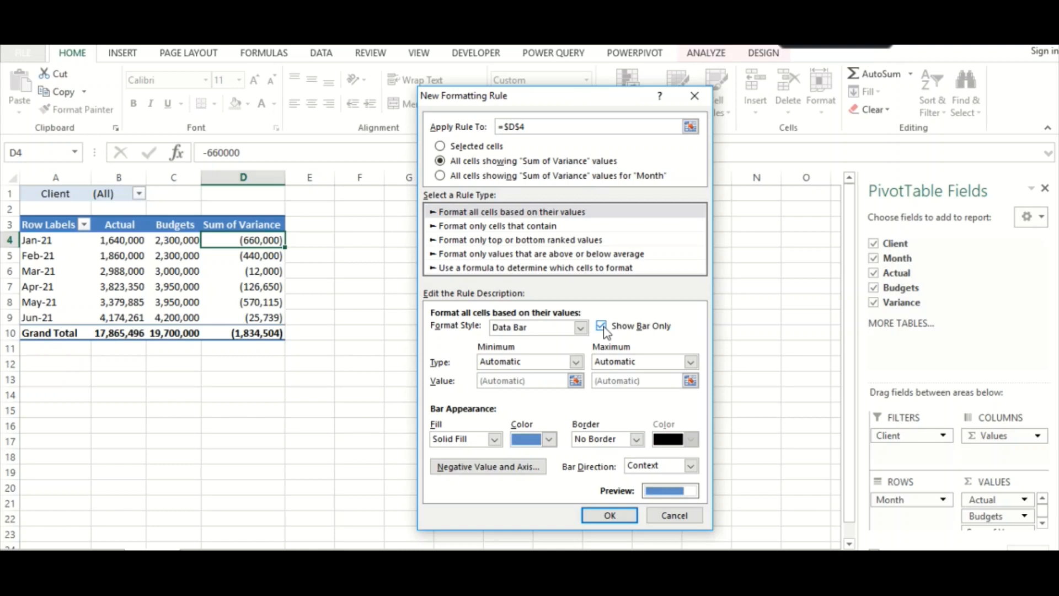
{"action": "left_click", "coordinate": [607, 515]}
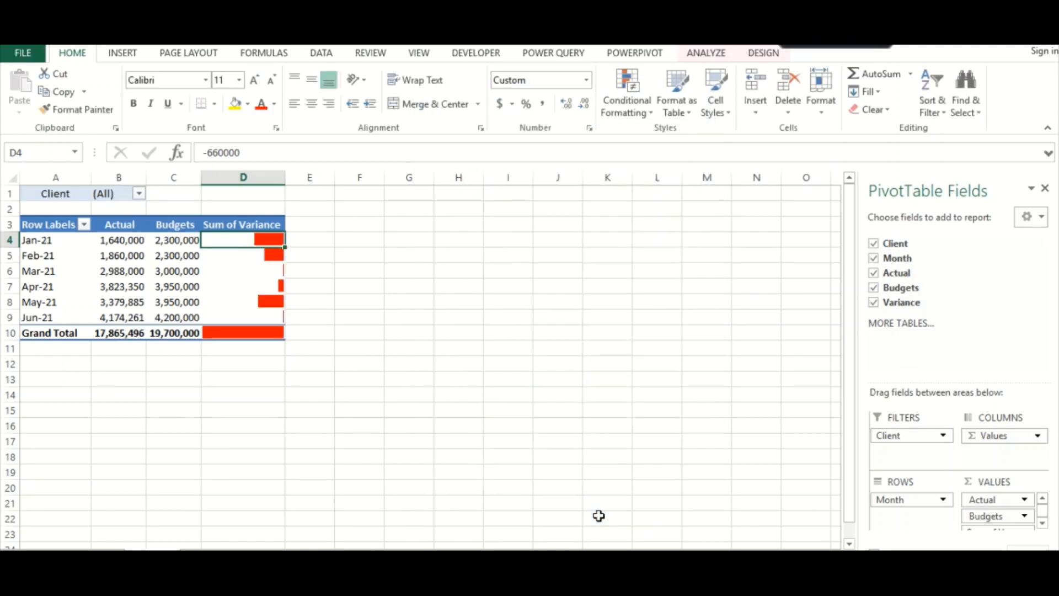
{"action": "left_click", "coordinate": [246, 366]}
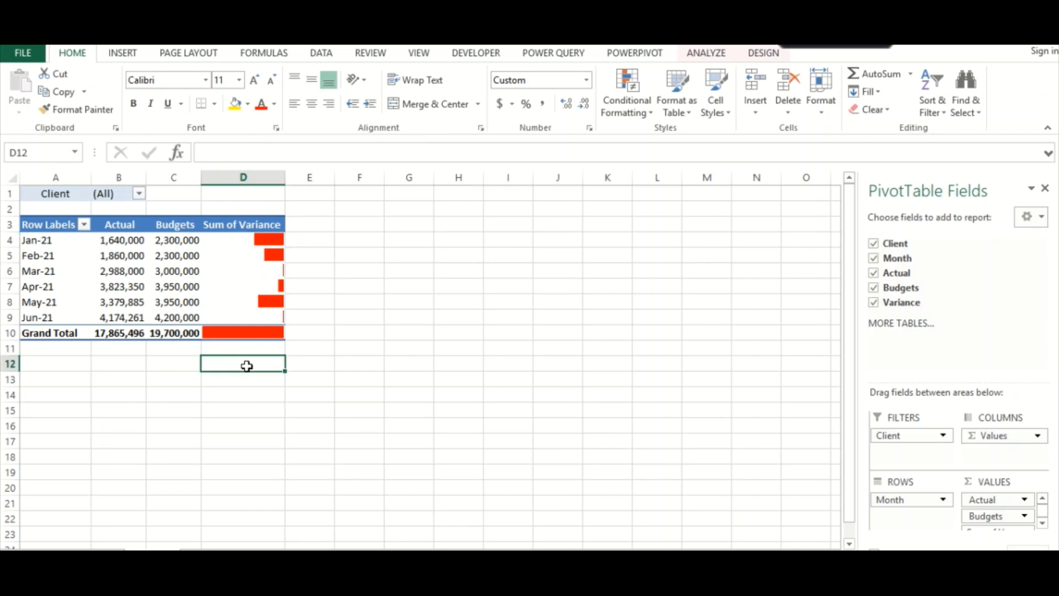
Step: Move Client back to the rows and Month to the report filter, and review the variance bars per client
{"action": "left_click", "coordinate": [254, 246]}
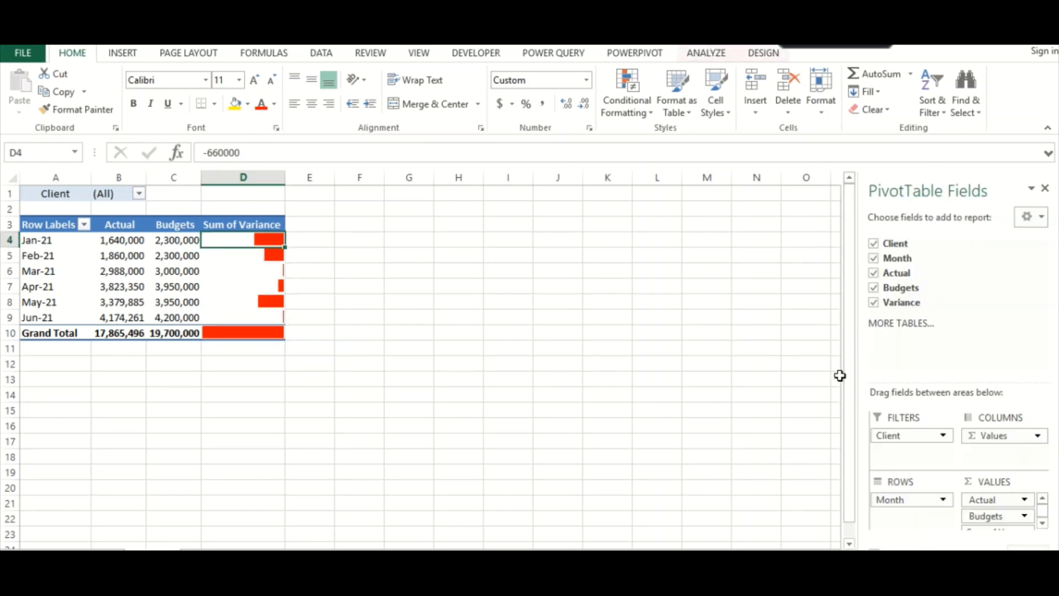
{"action": "mouse_move", "coordinate": [904, 435]}
{"action": "left_mouse_down"}
{"action": "mouse_move", "coordinate": [900, 524]}
{"action": "mouse_move", "coordinate": [907, 438]}
{"action": "left_mouse_up"}
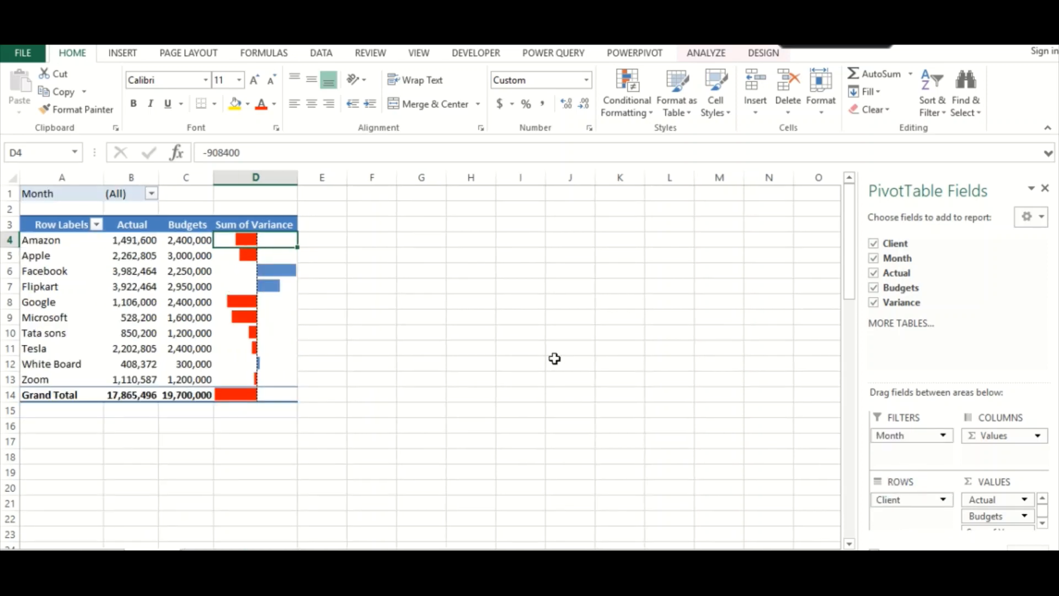
{"action": "left_click", "coordinate": [382, 338]}
{"action": "left_click", "coordinate": [168, 306]}
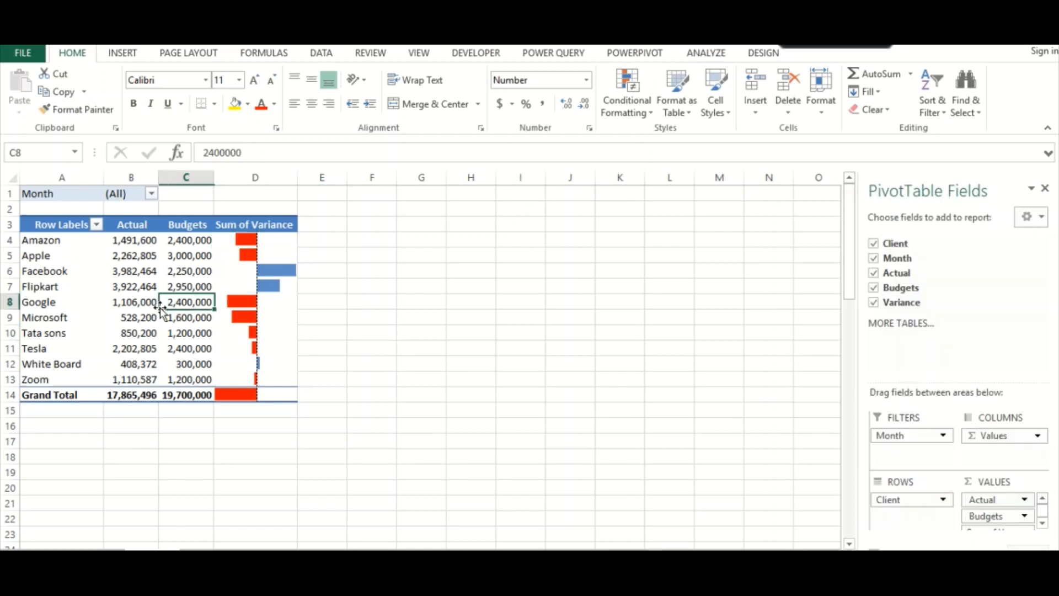
{"action": "left_click", "coordinate": [262, 440]}
{"action": "left_click", "coordinate": [163, 267]}
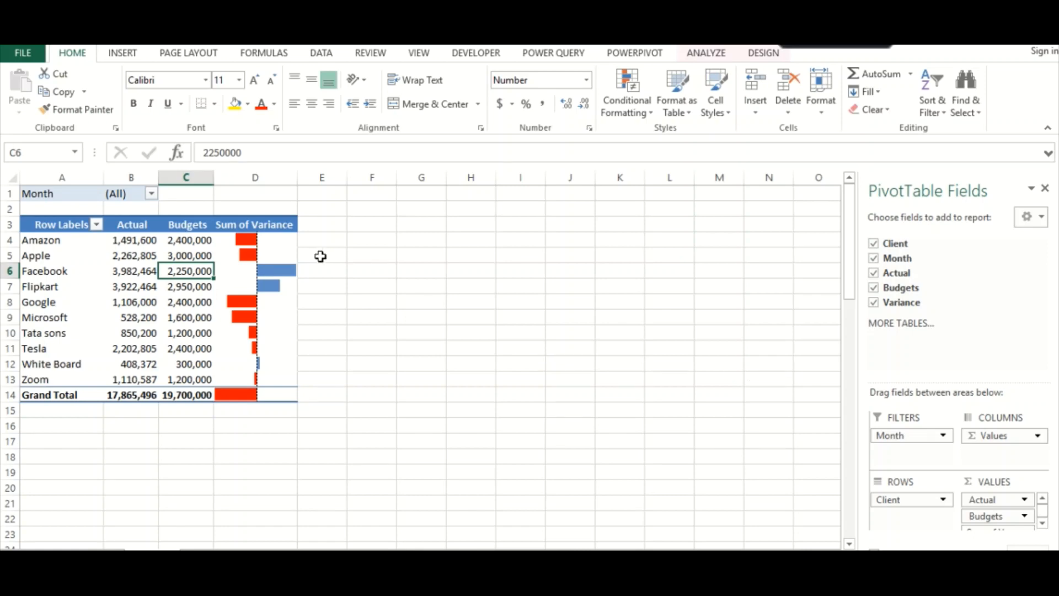
{"action": "left_click", "coordinate": [264, 420]}
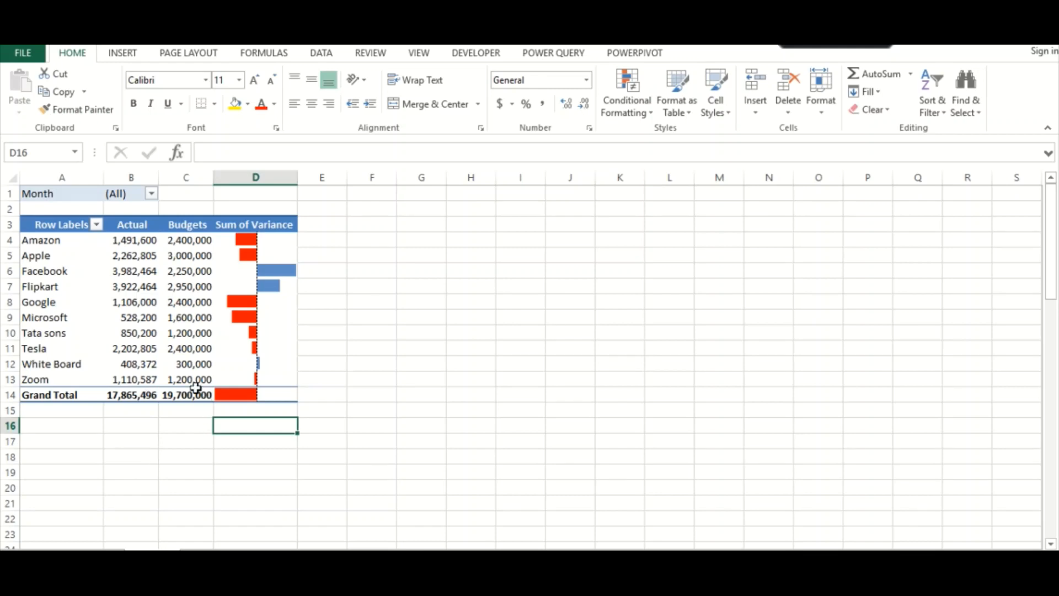
{"action": "left_click", "coordinate": [177, 331]}
Step: Start a new icon set formatting rule for all cells showing "Sum of Variance" values
{"action": "left_click", "coordinate": [279, 240]}
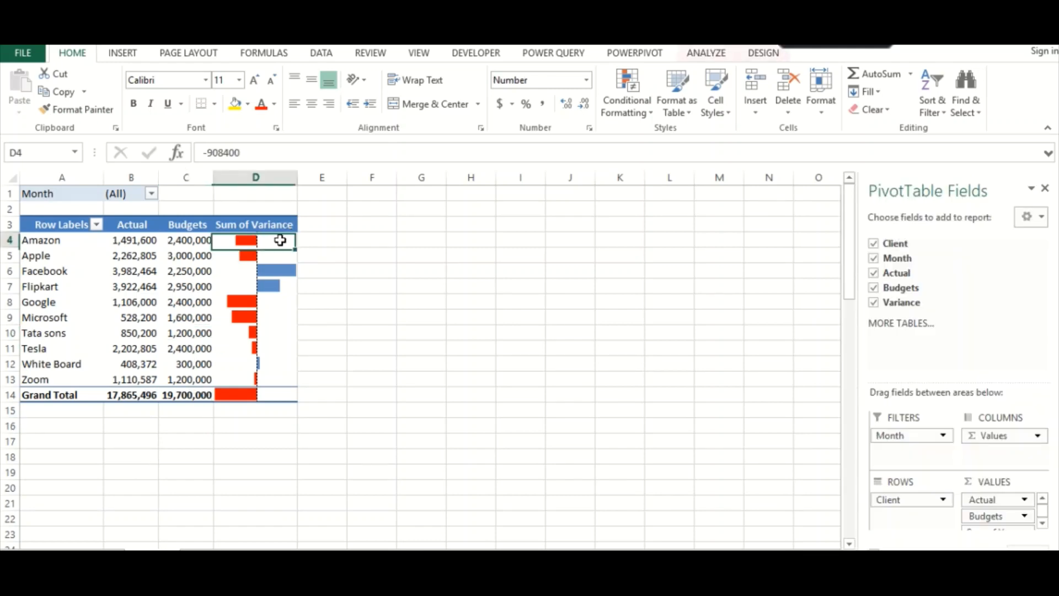
{"action": "left_click", "coordinate": [623, 96]}
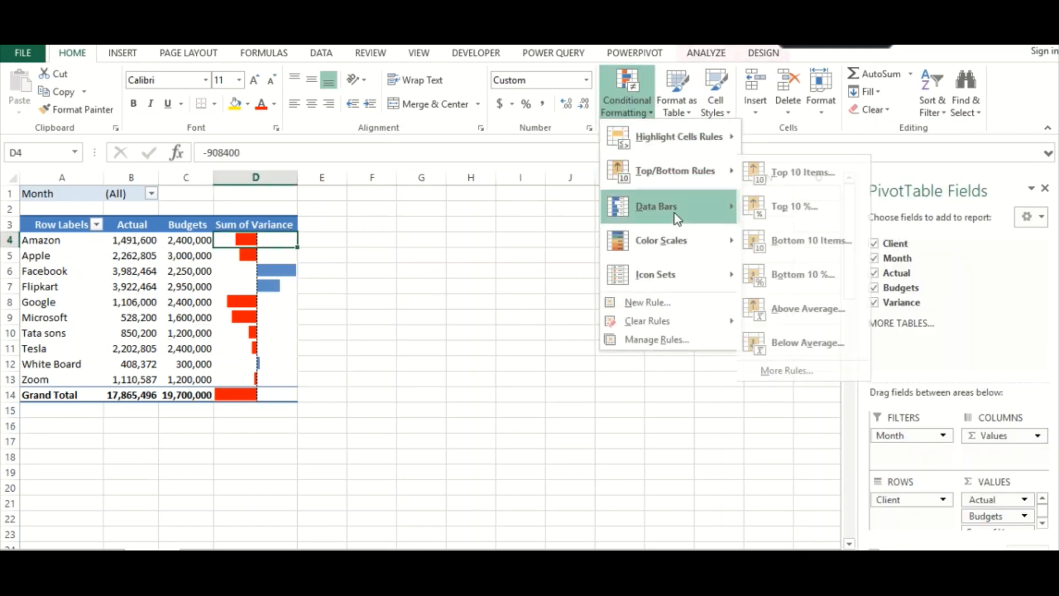
{"action": "mouse_move", "coordinate": [659, 265]}
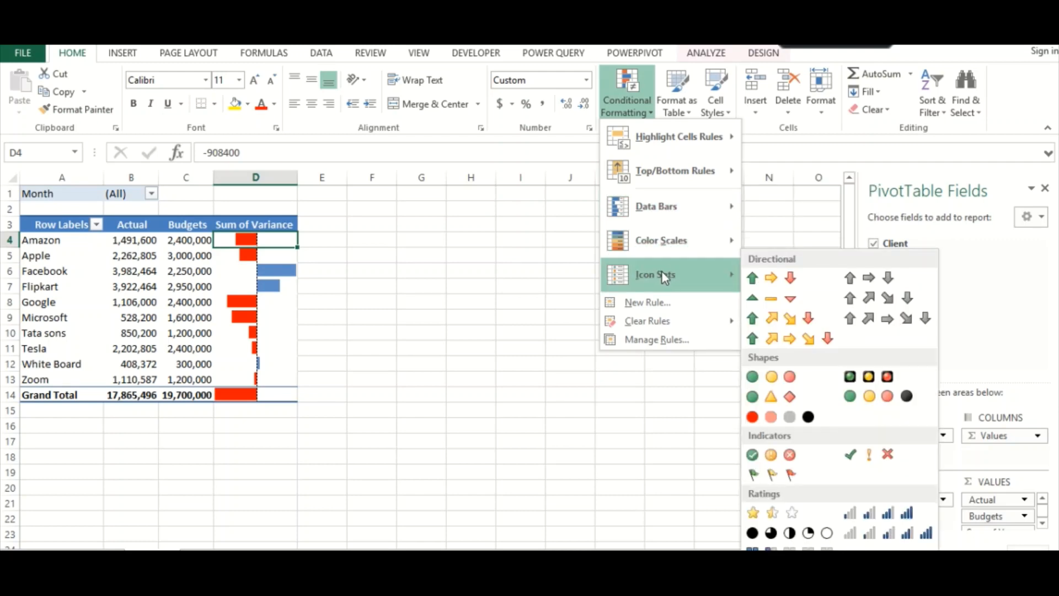
{"action": "left_click", "coordinate": [788, 549]}
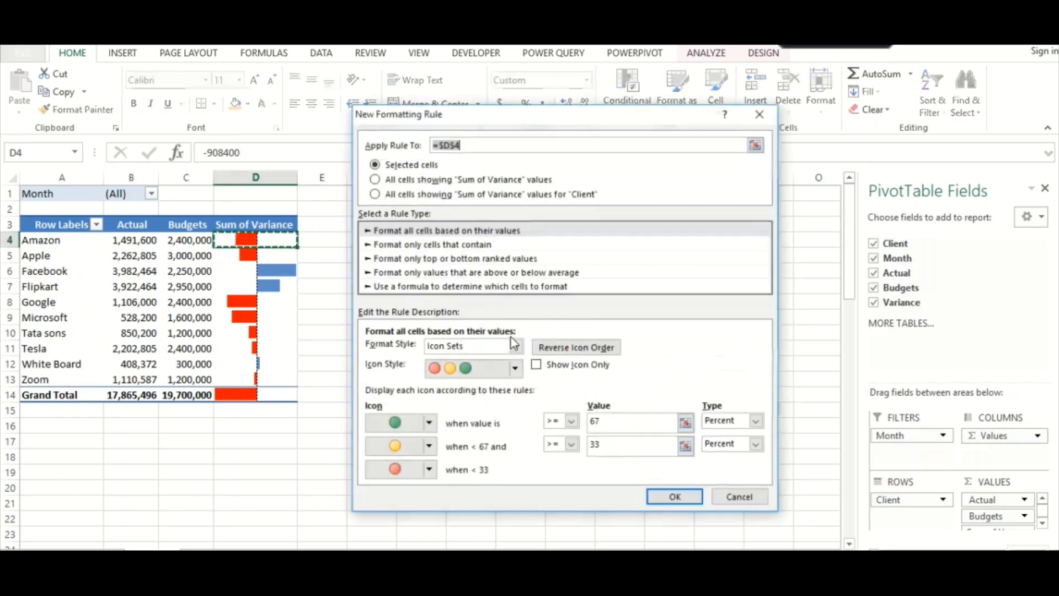
{"action": "left_click", "coordinate": [375, 179]}
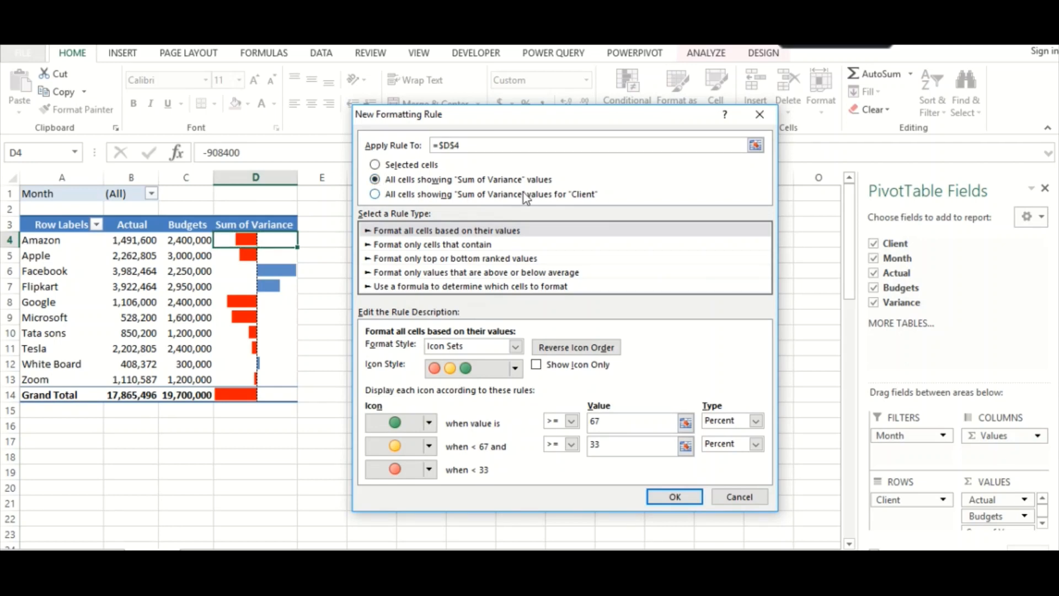
Step: Set the rule's first icon to a green circle for values >= 0, with the type Number
{"action": "left_click", "coordinate": [430, 423]}
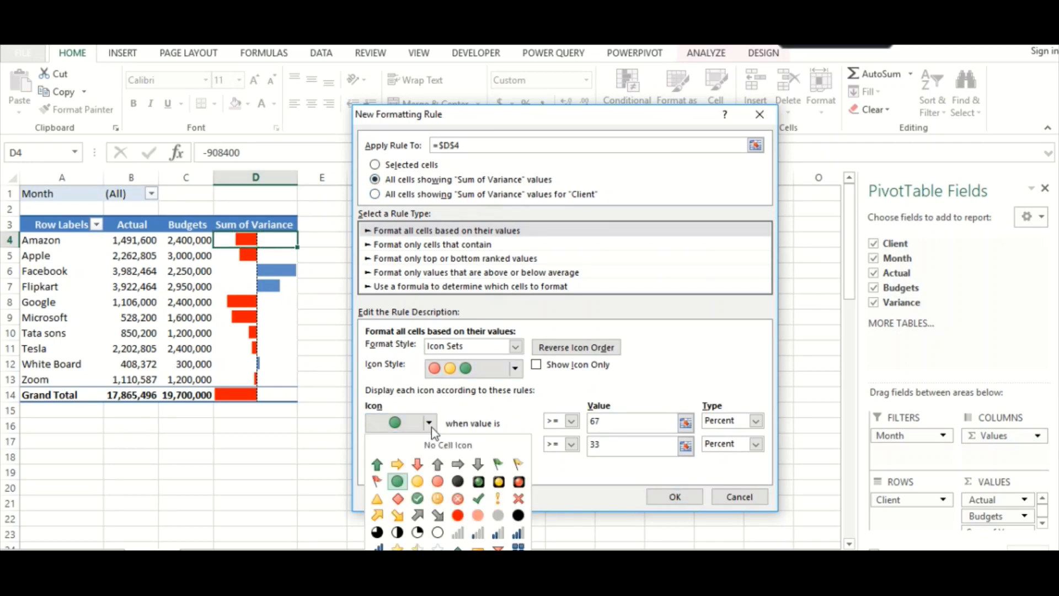
{"action": "left_click", "coordinate": [397, 481]}
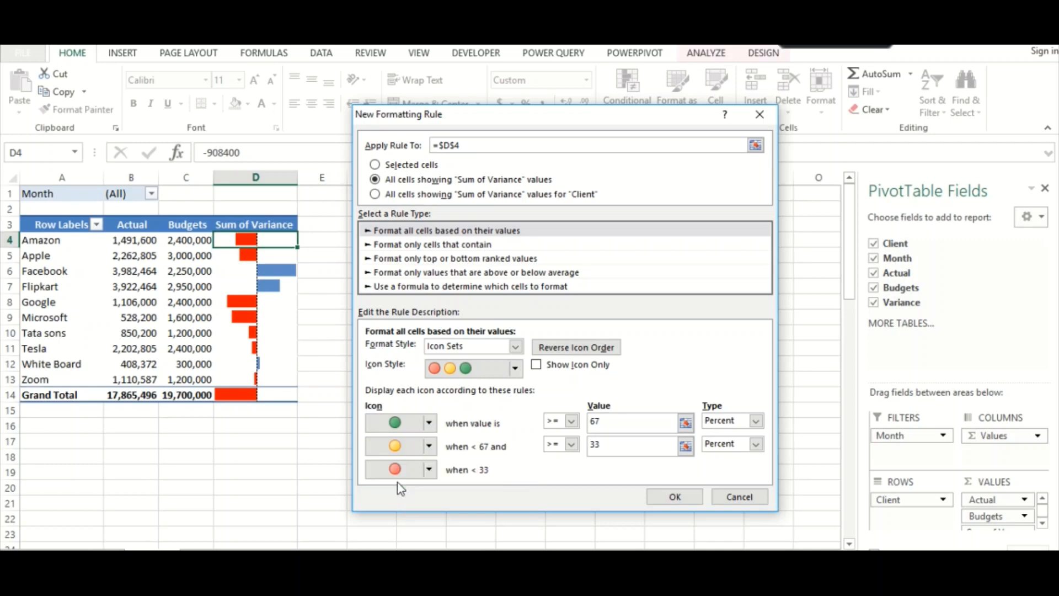
{"action": "left_click", "coordinate": [572, 422]}
{"action": "left_click", "coordinate": [565, 438]}
{"action": "left_click", "coordinate": [605, 422]}
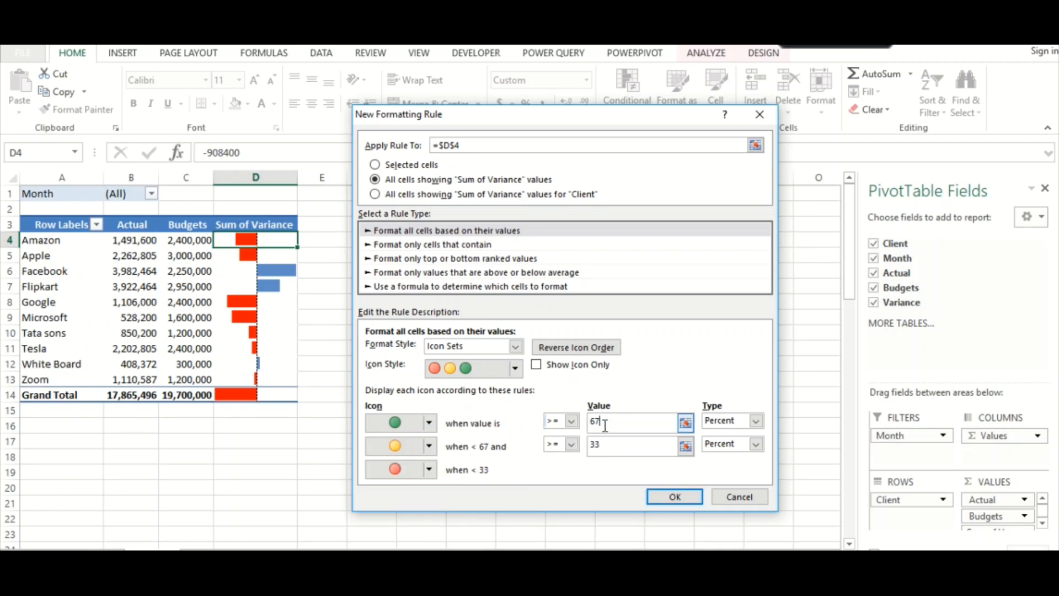
{"action": "type", "text": "0"}
{"action": "left_click", "coordinate": [756, 420]}
{"action": "left_click", "coordinate": [719, 435]}
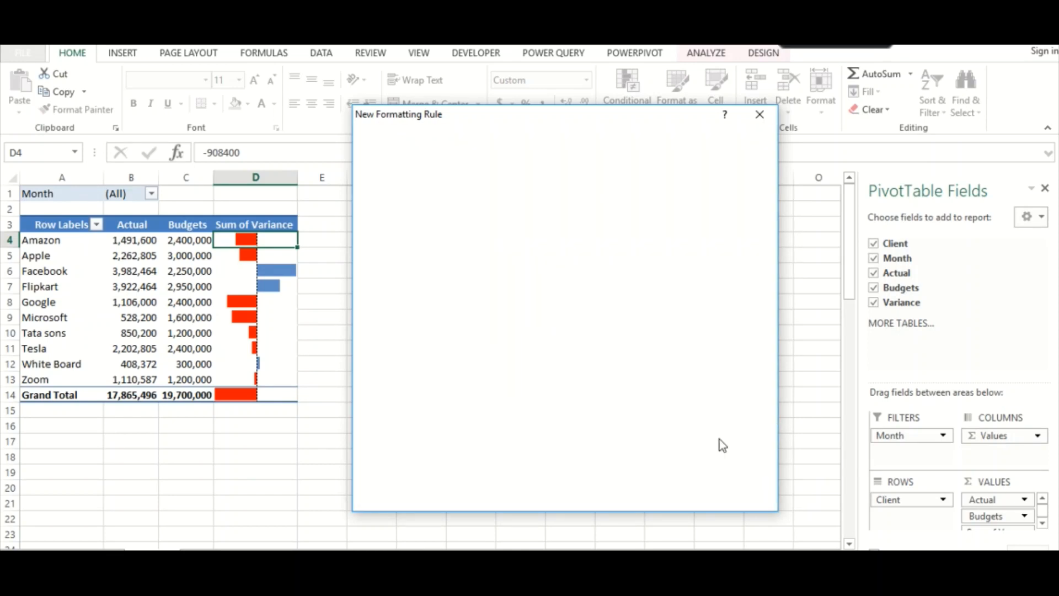
Step: Set the rule's second icon to a green circle for values >= 0 with type Number, and apply the rule showing icons only
{"action": "left_click", "coordinate": [429, 446]}
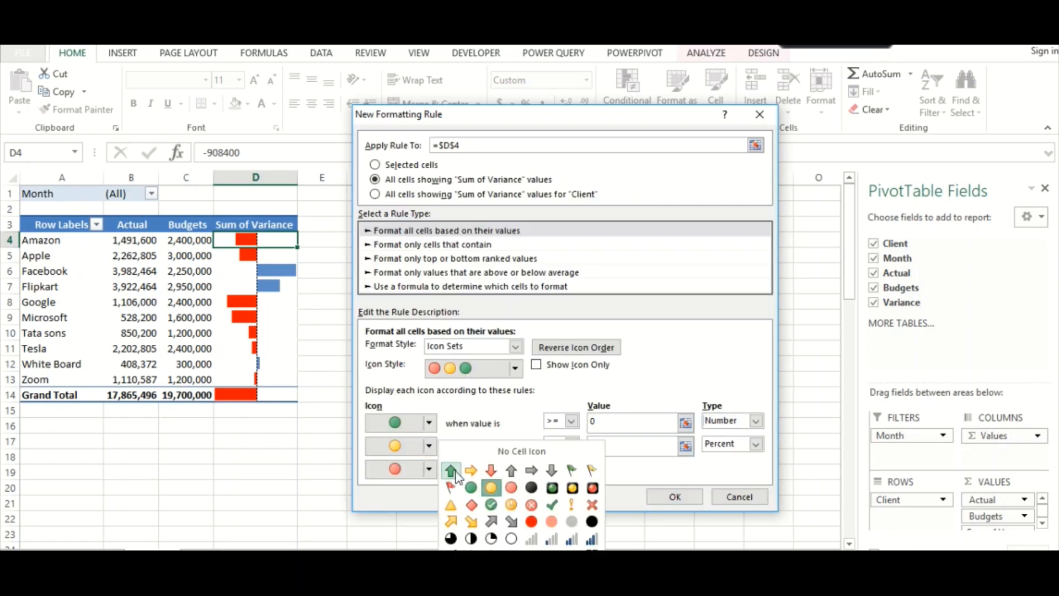
{"action": "left_click", "coordinate": [470, 487]}
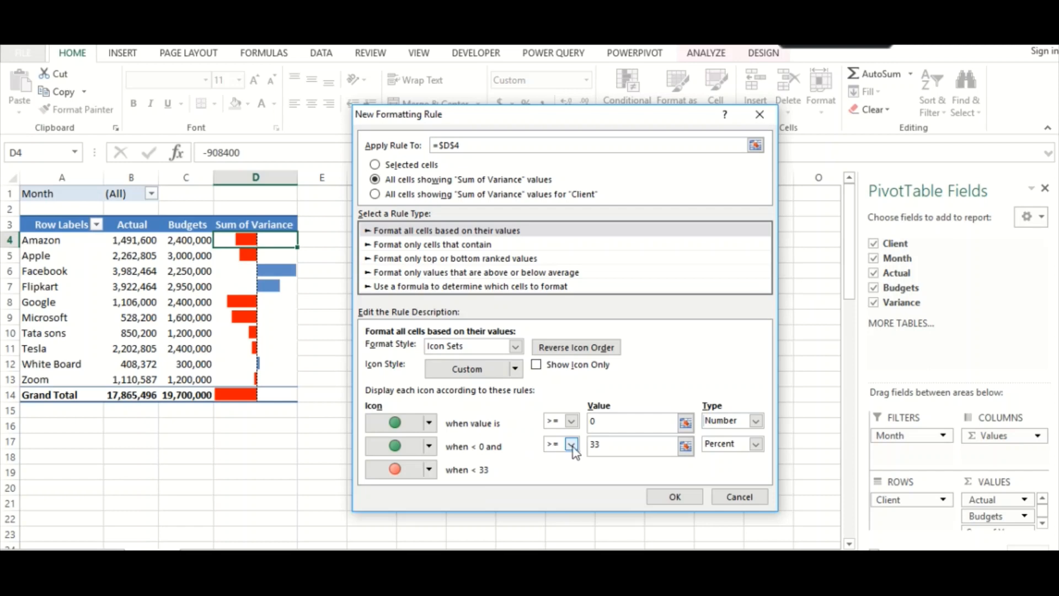
{"action": "left_click", "coordinate": [606, 445]}
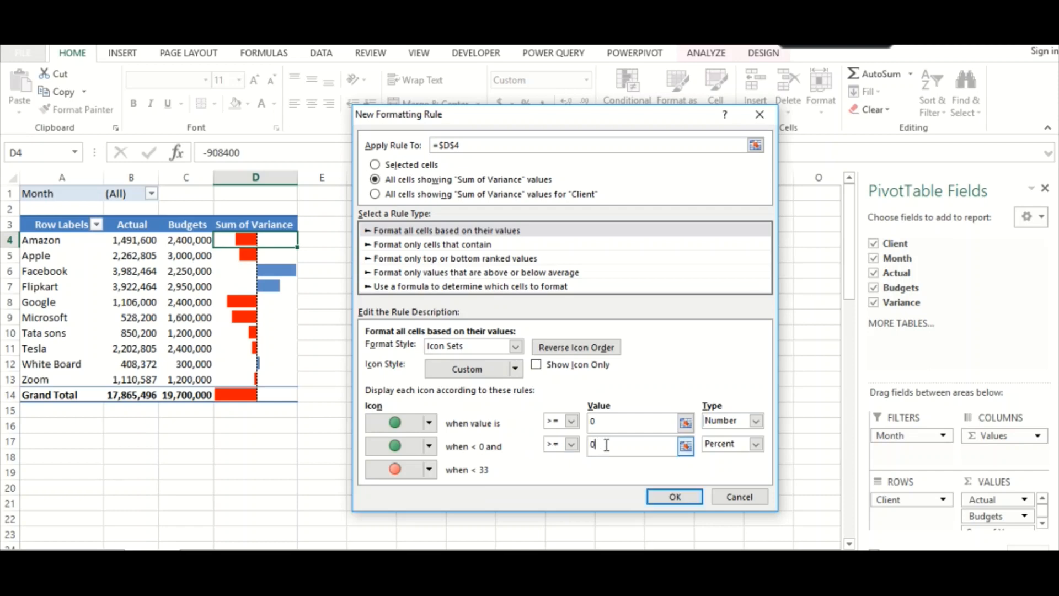
{"action": "left_click", "coordinate": [756, 445]}
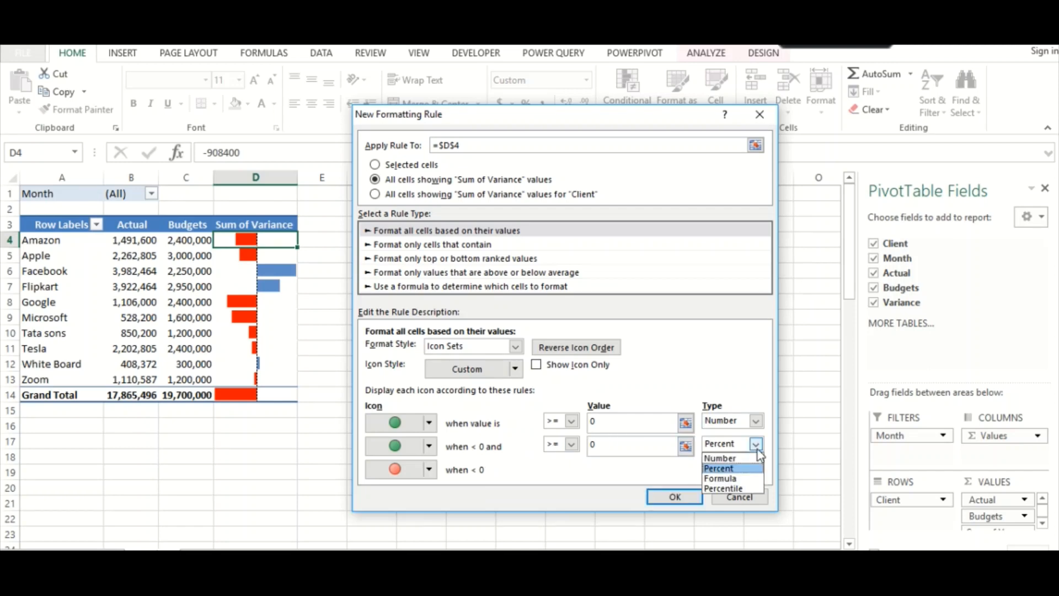
{"action": "left_click", "coordinate": [727, 459]}
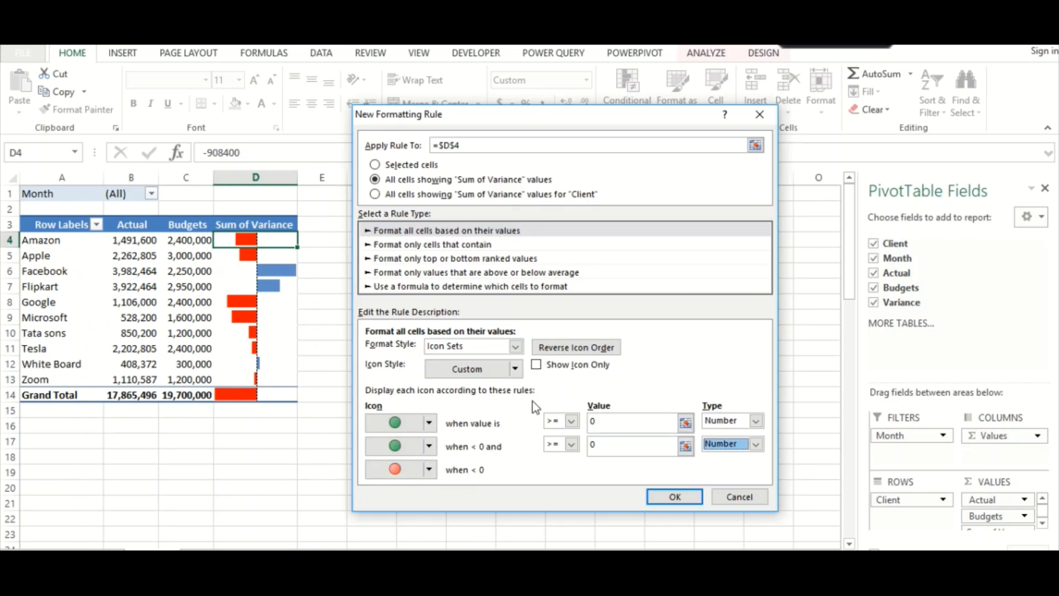
{"action": "left_click", "coordinate": [536, 365]}
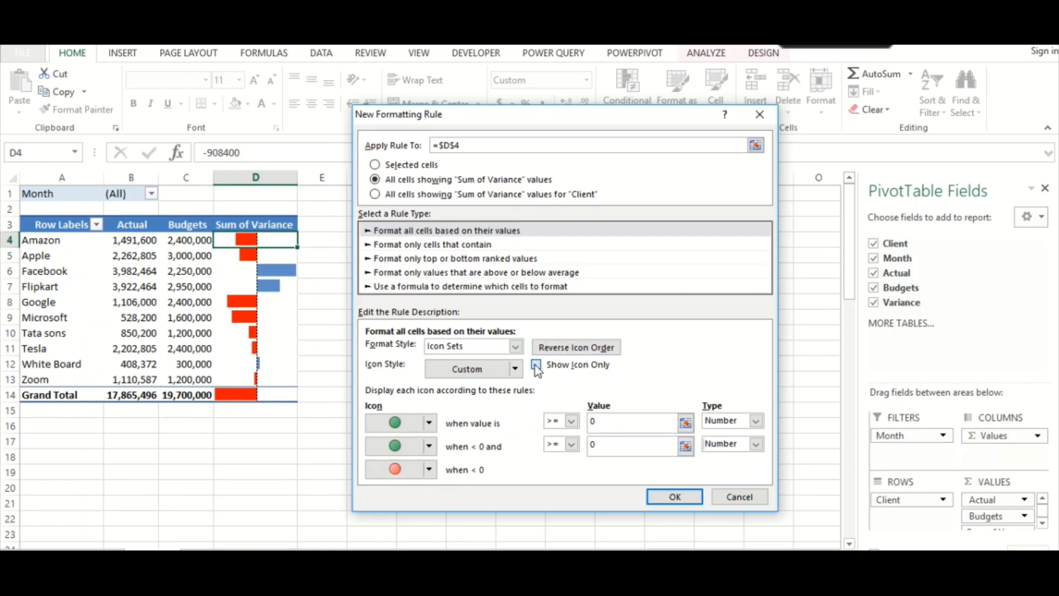
{"action": "left_click", "coordinate": [673, 497]}
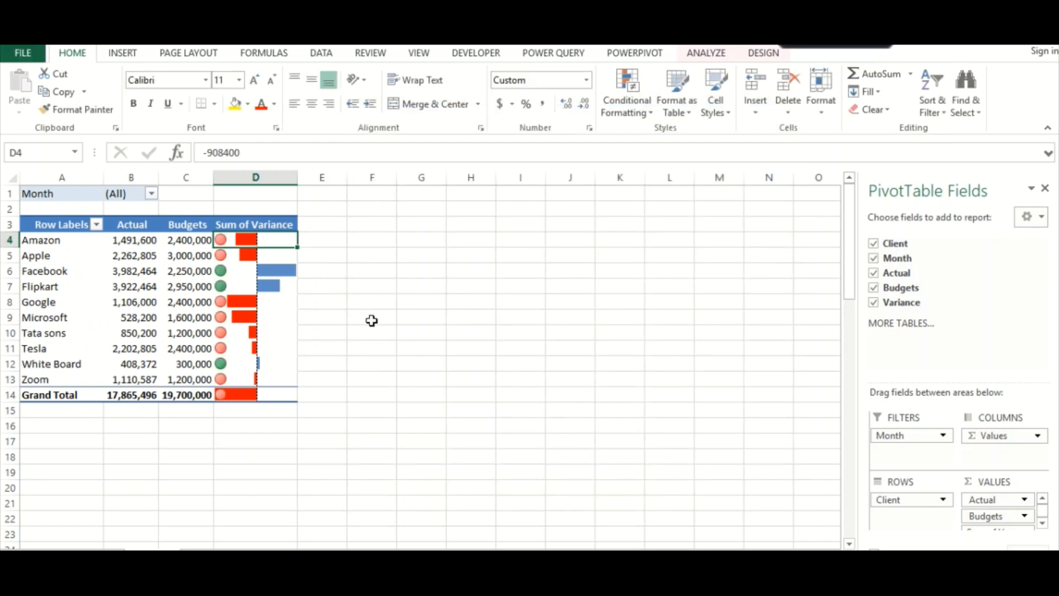
{"action": "left_click", "coordinate": [240, 442]}
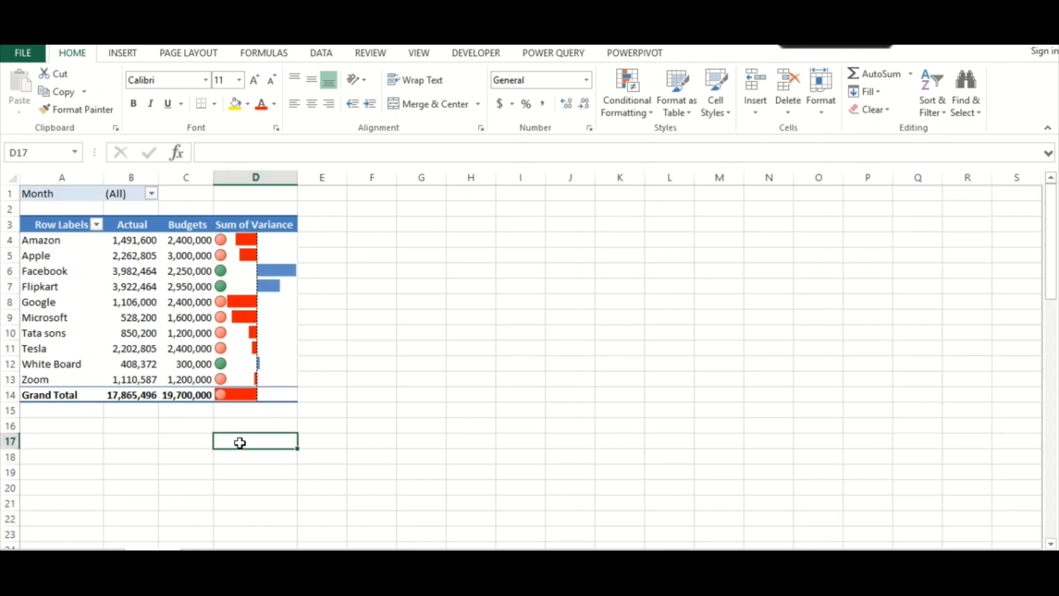
Step: Delete the data bar rules for Sum of Variance and cell D3 from the PivotTable, keeping the icon set rule
{"action": "left_click", "coordinate": [273, 239]}
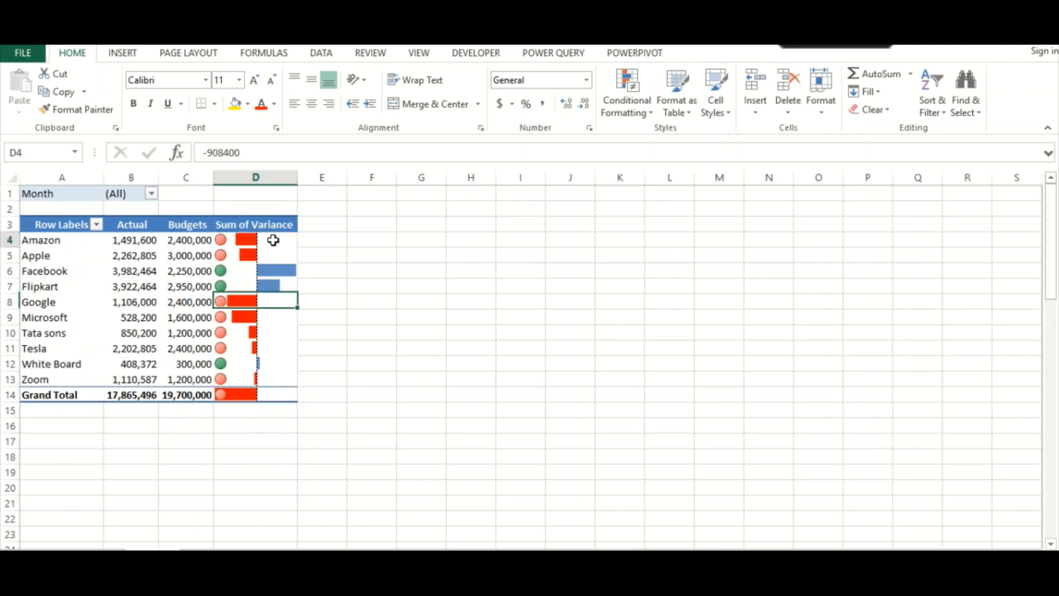
{"action": "left_click", "coordinate": [622, 102]}
{"action": "mouse_move", "coordinate": [653, 204]}
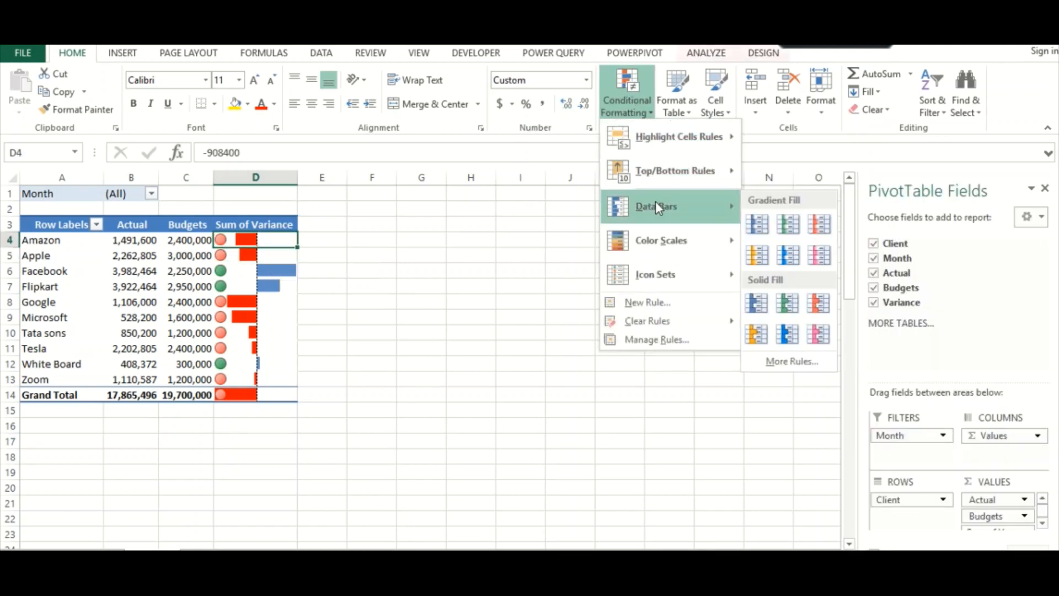
{"action": "mouse_move", "coordinate": [640, 323]}
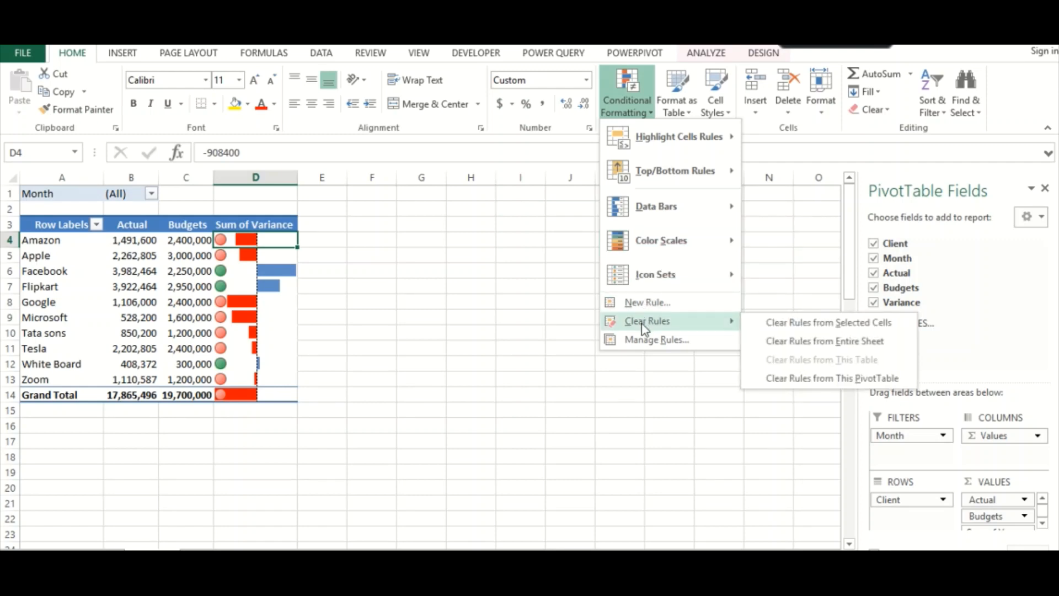
{"action": "left_click", "coordinate": [643, 339]}
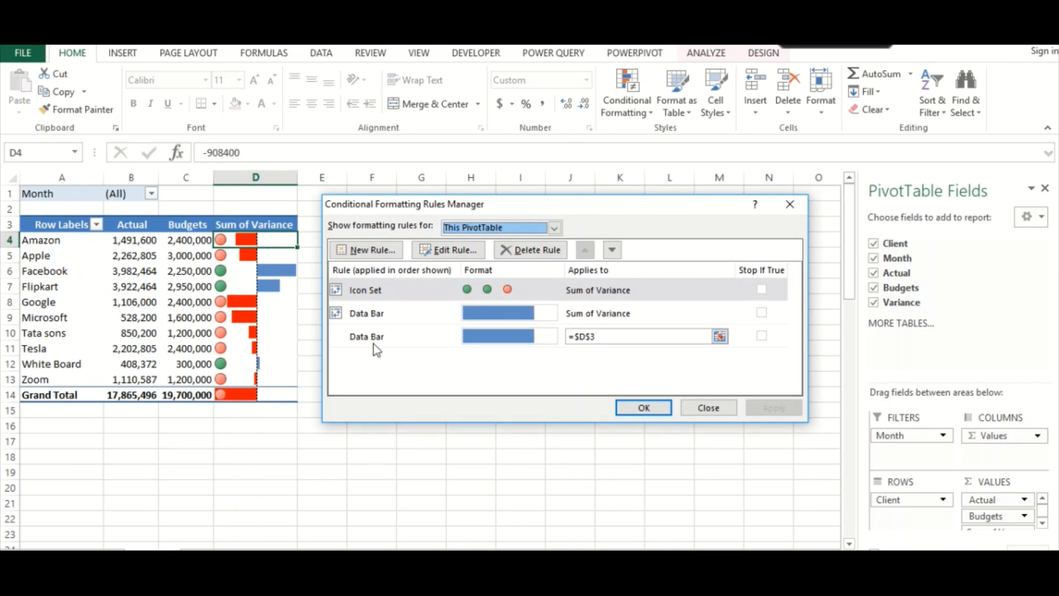
{"action": "left_click", "coordinate": [351, 313]}
{"action": "left_click", "coordinate": [521, 251]}
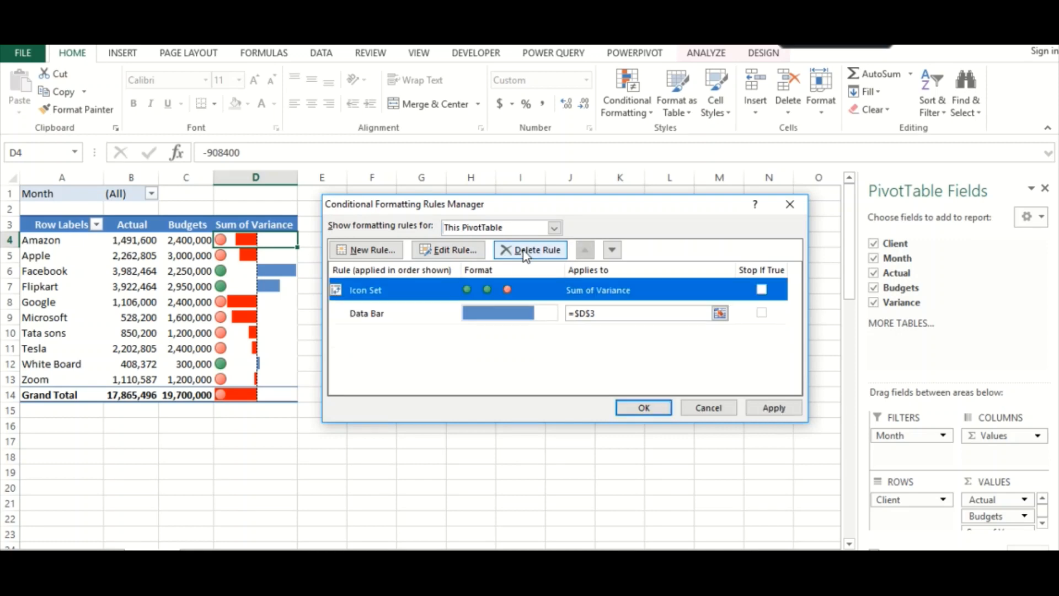
{"action": "left_click", "coordinate": [364, 314]}
{"action": "left_click", "coordinate": [547, 253]}
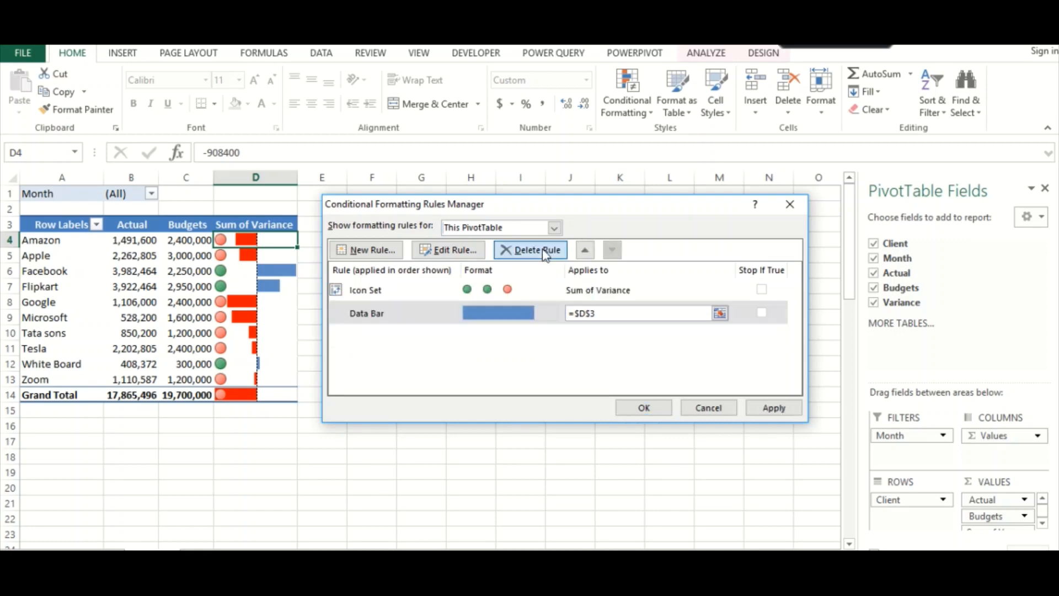
{"action": "left_click", "coordinate": [634, 408]}
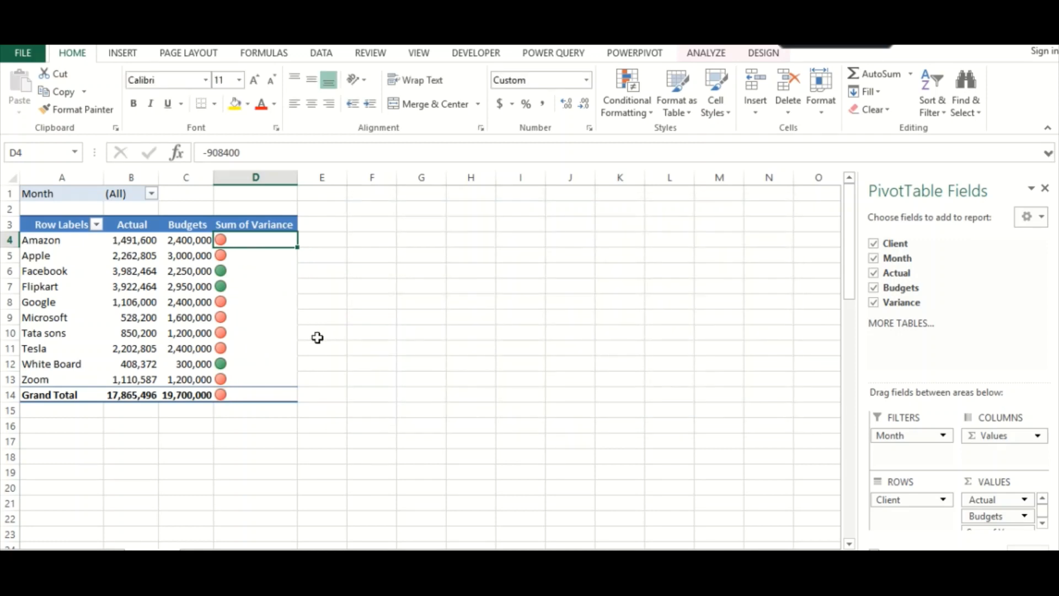
Step: Put Month in the rows and Client in the report filter, review the monthly variance icons, and move Client back to the rows
{"action": "left_click", "coordinate": [248, 486]}
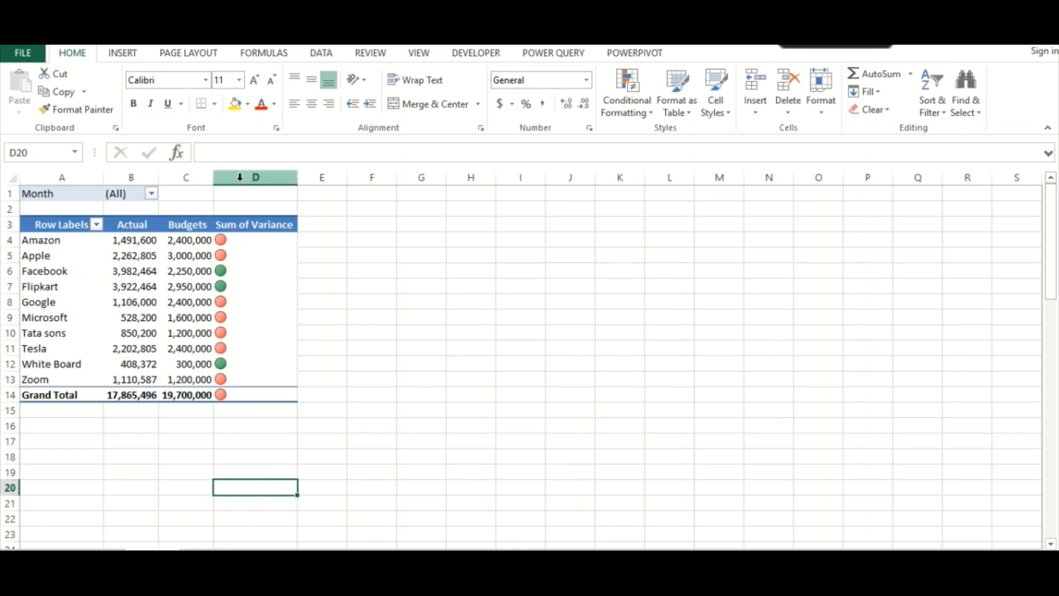
{"action": "left_click", "coordinate": [265, 420]}
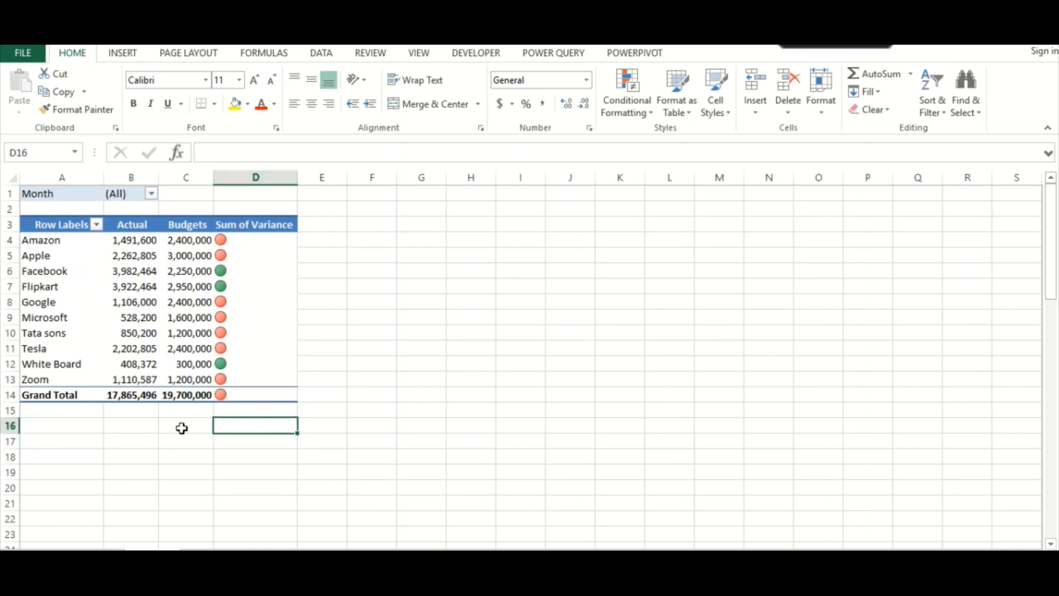
{"action": "left_click", "coordinate": [182, 428]}
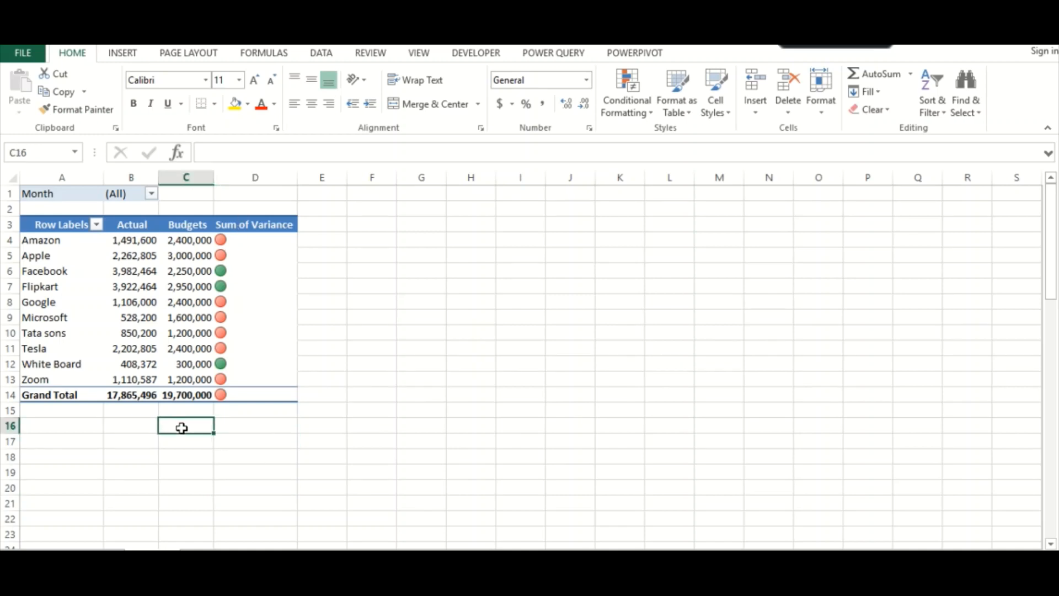
{"action": "left_click", "coordinate": [130, 317]}
{"action": "mouse_move", "coordinate": [905, 503]}
{"action": "left_mouse_down"}
{"action": "mouse_move", "coordinate": [908, 463]}
{"action": "mouse_move", "coordinate": [893, 544]}
{"action": "mouse_move", "coordinate": [902, 510]}
{"action": "left_mouse_up"}
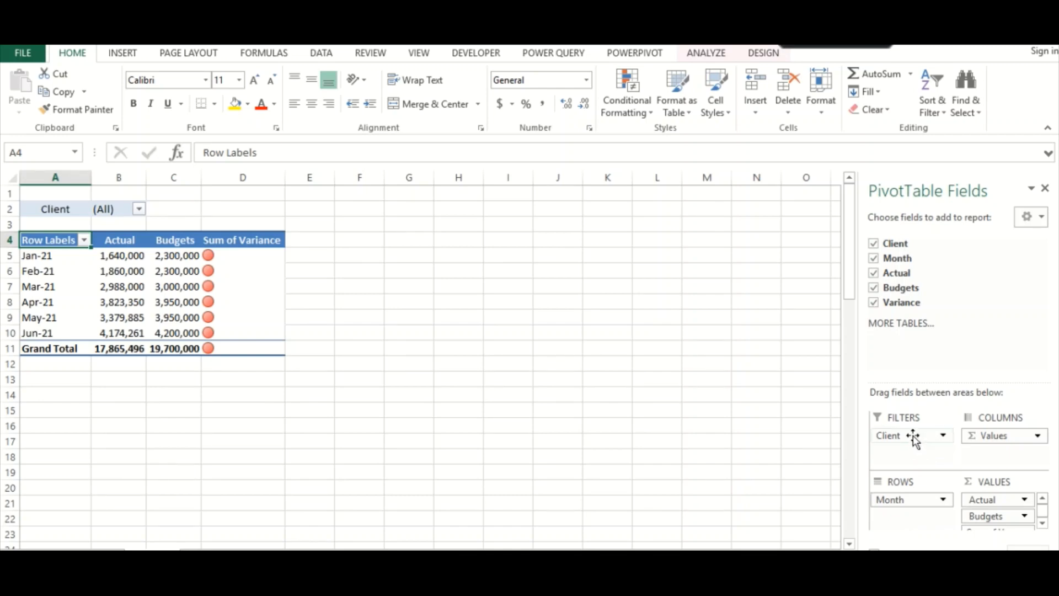
{"action": "left_click_drag", "start_coordinate": [913, 438], "coordinate": [906, 521]}
{"action": "left_click", "coordinate": [357, 361]}
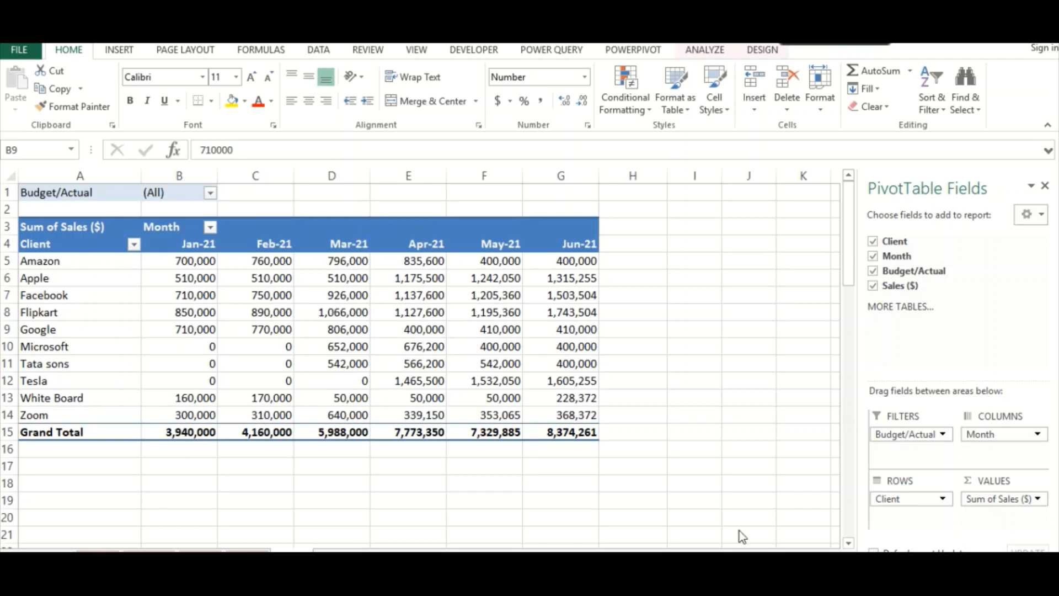
Step: Group the Amazon and Apple clients in the rows of the Sum of Sales ($) PivotTable
{"action": "left_click", "coordinate": [178, 369]}
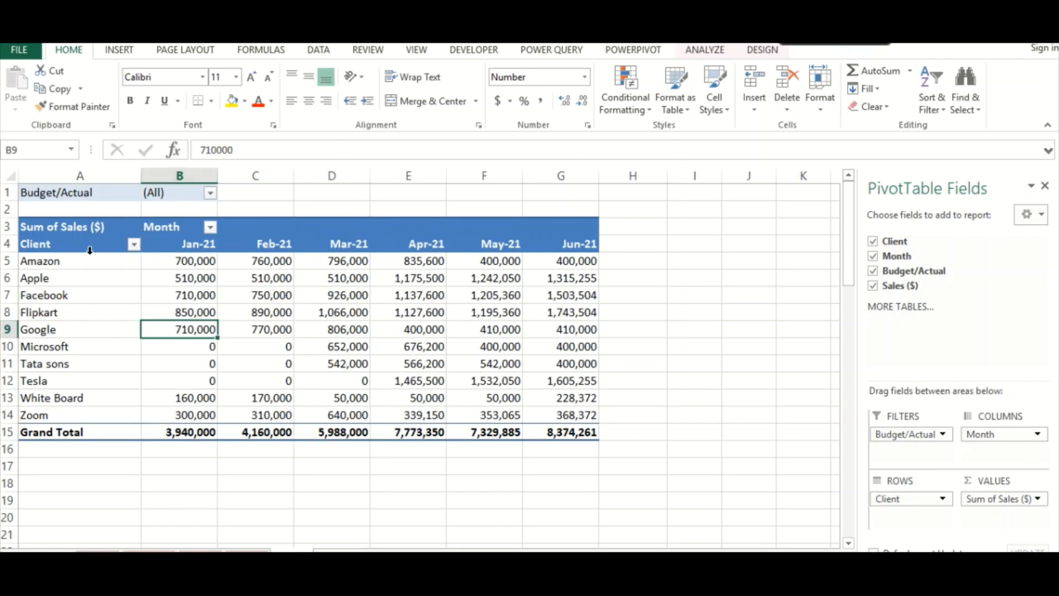
{"action": "left_click_drag", "start_coordinate": [72, 264], "coordinate": [77, 278]}
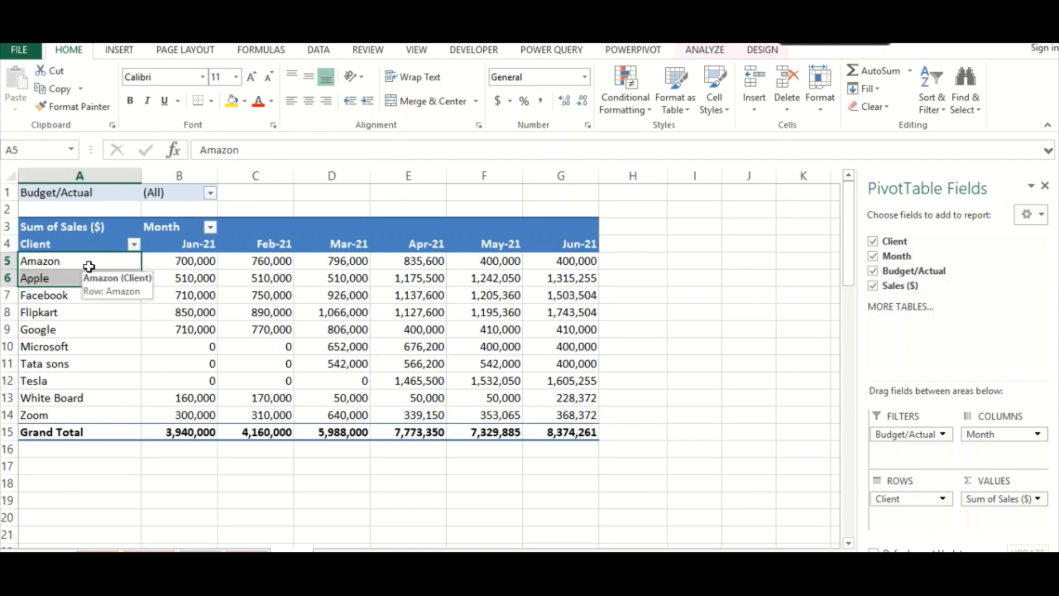
{"action": "right_click", "coordinate": [89, 267]}
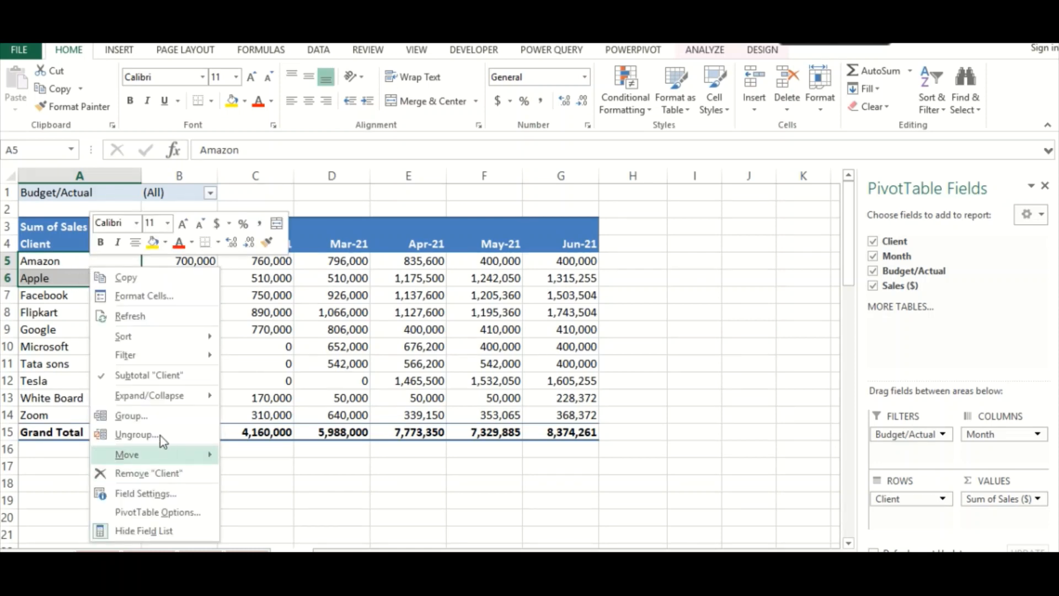
{"action": "left_click", "coordinate": [147, 420]}
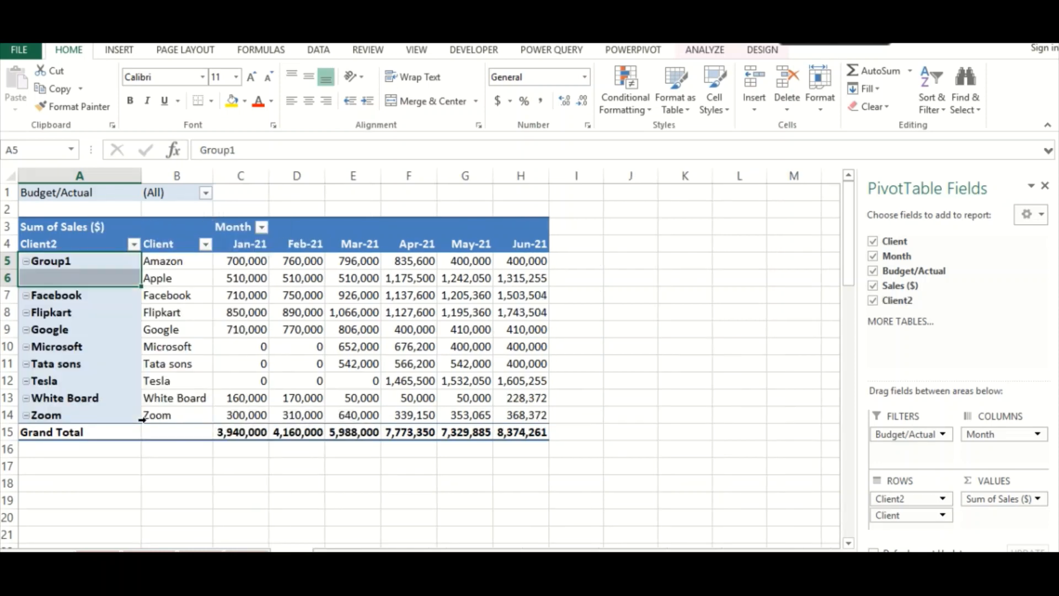
Step: Rename the group containing Amazon and Apple as "Category A"
{"action": "left_click", "coordinate": [86, 255]}
{"action": "left_click", "coordinate": [97, 264]}
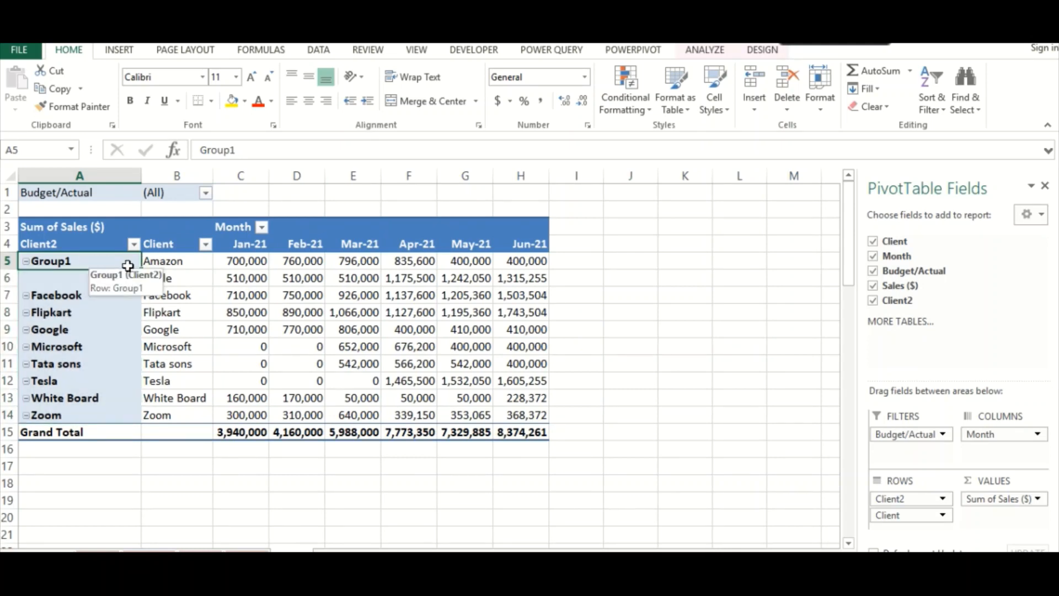
{"action": "type", "text": "Categor"}
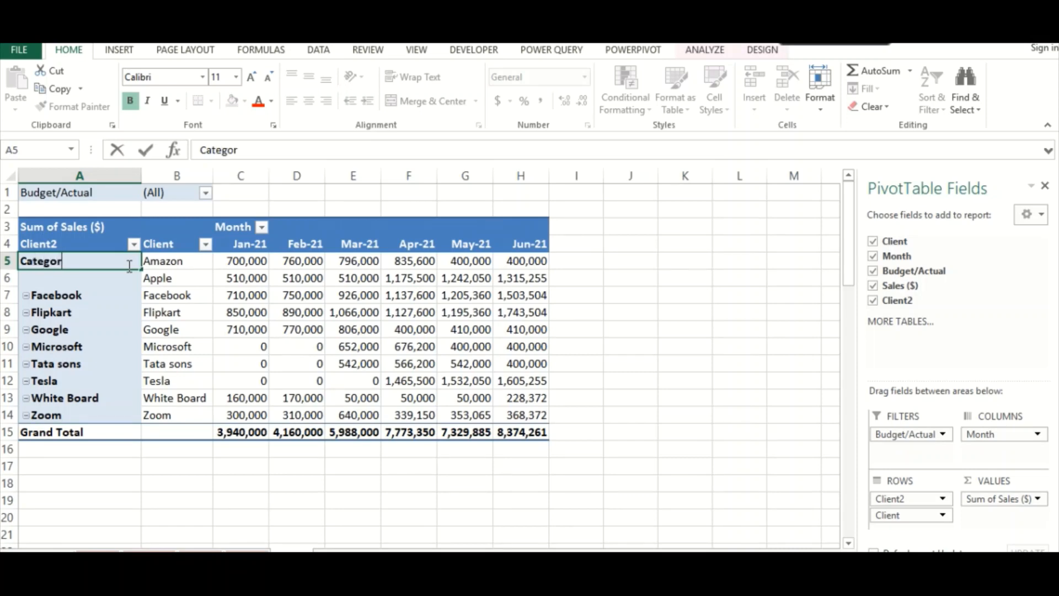
{"action": "type", "text": "y A"}
{"action": "key", "text": "Return"}
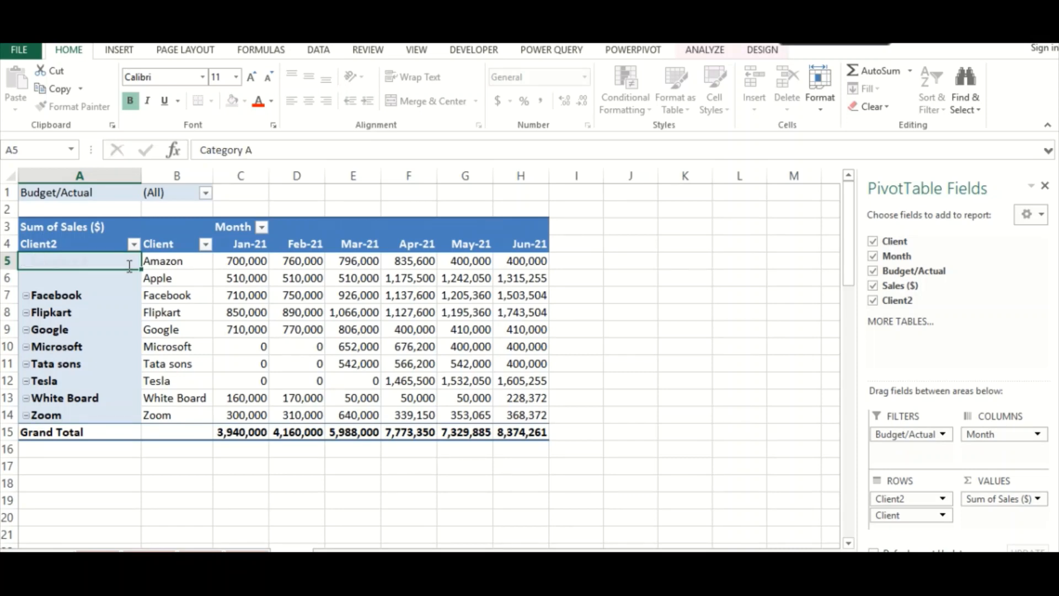
Step: Group the Facebook, Flipkart, Google and Microsoft clients in the Client column
{"action": "left_click", "coordinate": [160, 297]}
{"action": "left_click", "coordinate": [171, 297]}
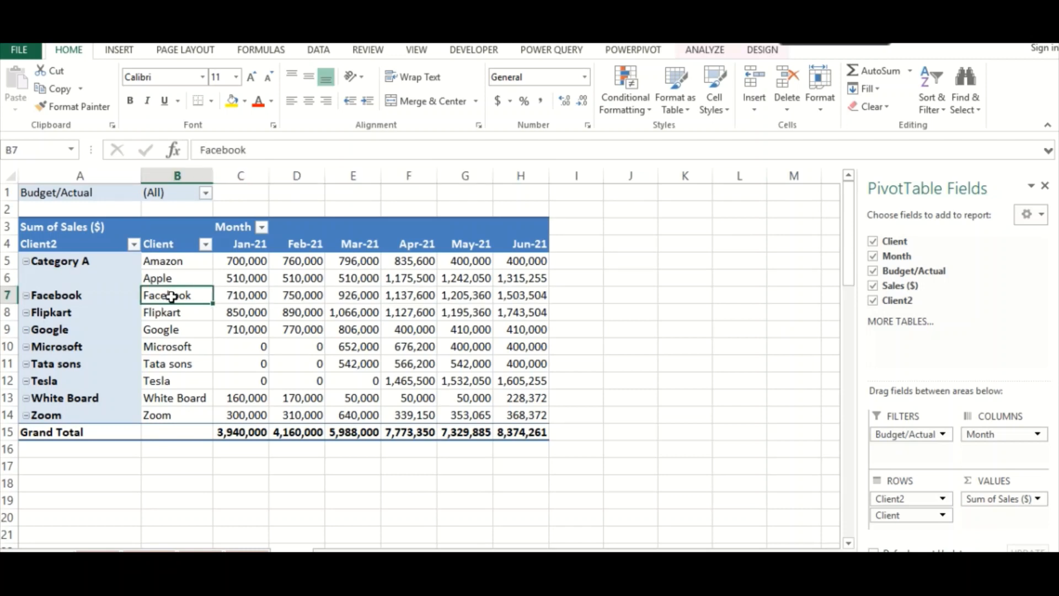
{"action": "key", "text": "shift+Down"}
{"action": "key", "text": "shift+Down"}
{"action": "key", "text": "shift+Down"}
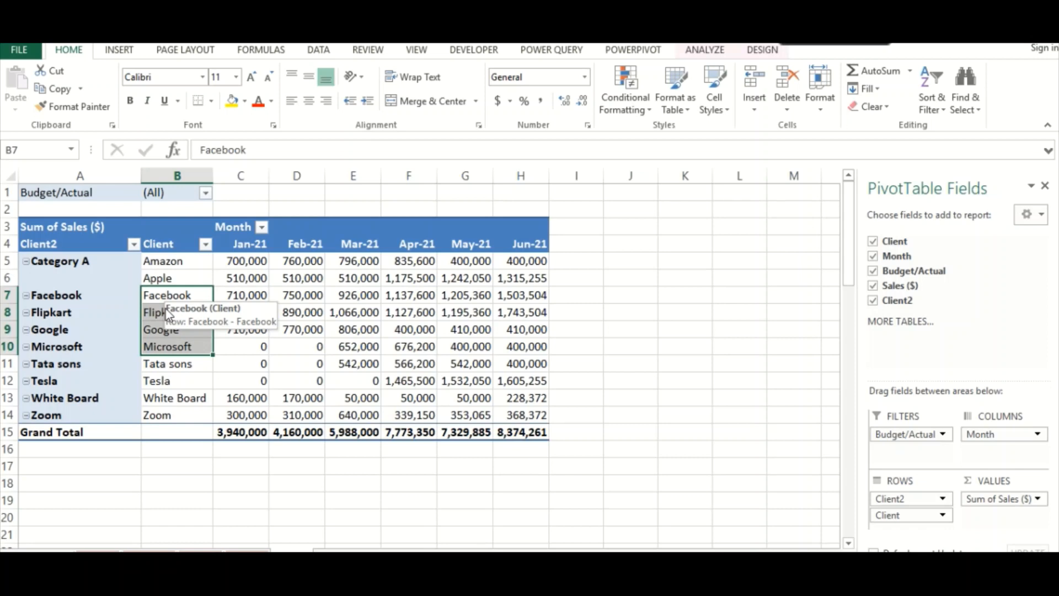
{"action": "right_click", "coordinate": [154, 306]}
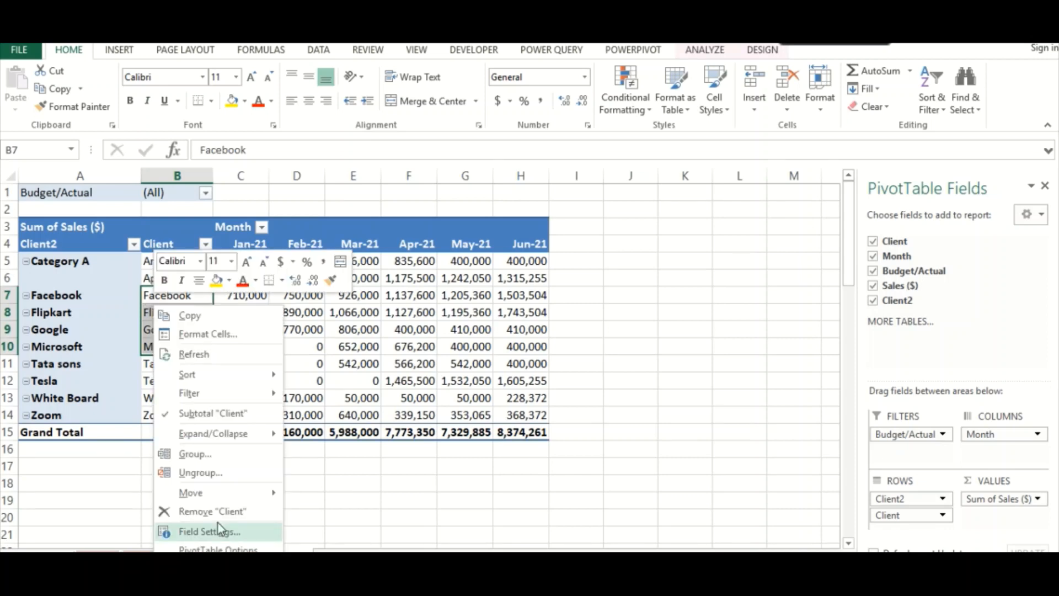
{"action": "left_click", "coordinate": [201, 472]}
Step: Rename the group of Facebook, Flipkart, Google and Microsoft as "Category B"
{"action": "left_click", "coordinate": [85, 295]}
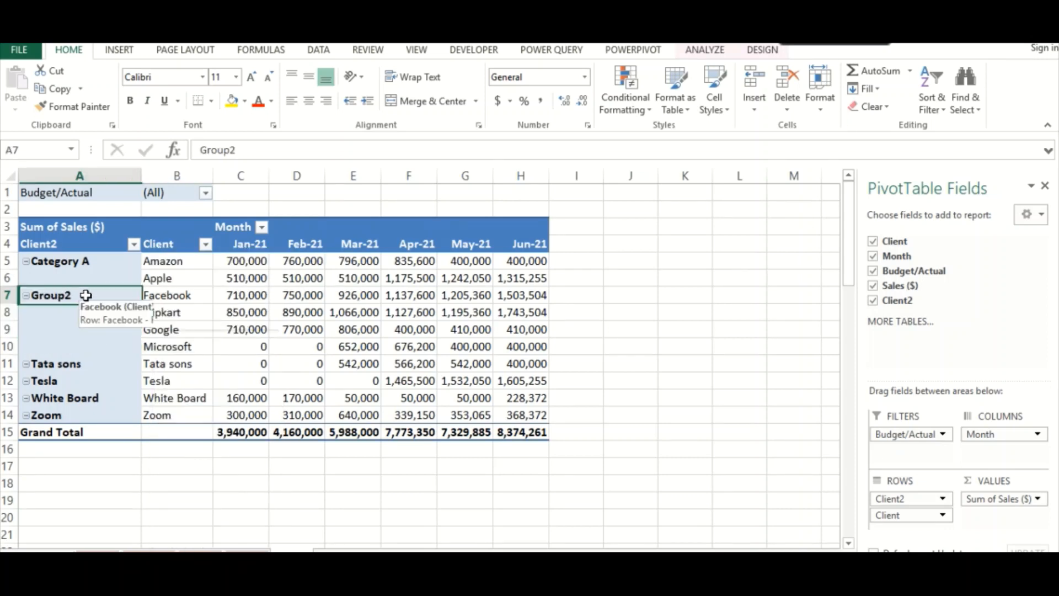
{"action": "type", "text": "Category B"}
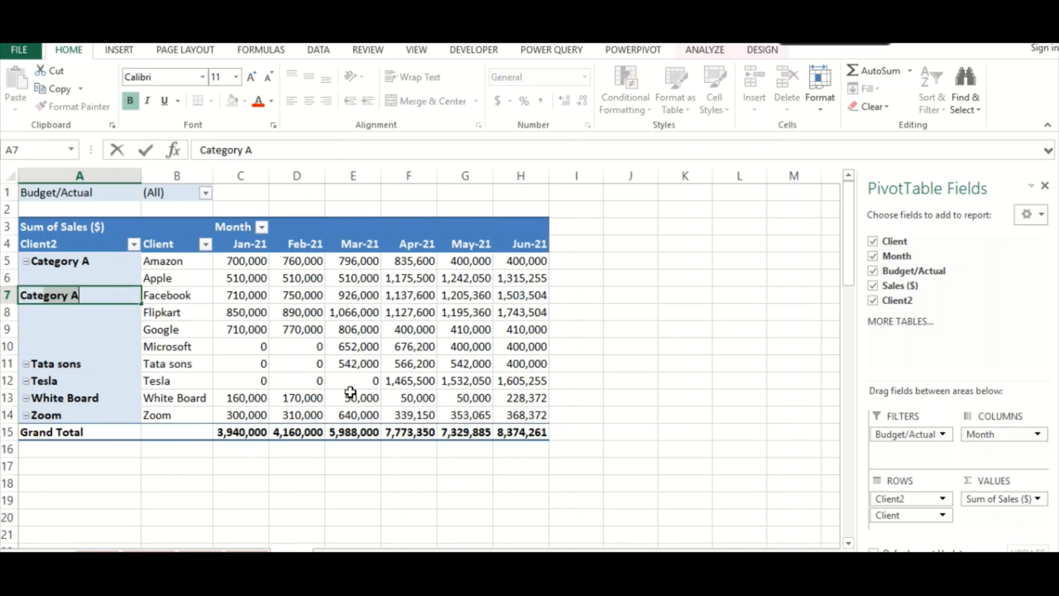
{"action": "key", "text": "Return"}
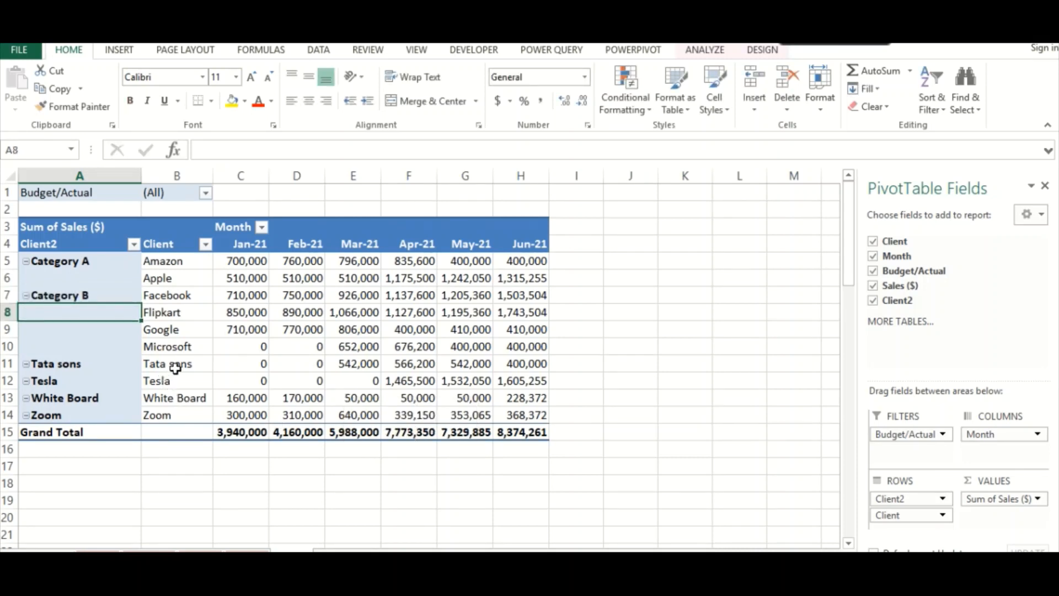
Step: Group the Tata sons, Tesla, White Board and Zoom clients and rename the group as "Category C"
{"action": "left_click_drag", "start_coordinate": [175, 369], "coordinate": [161, 412]}
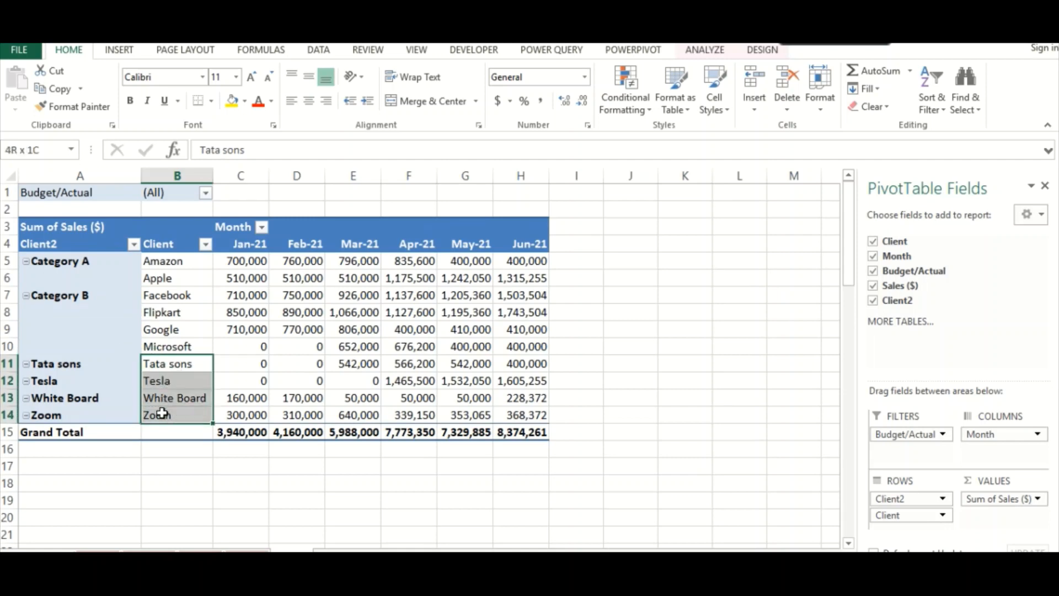
{"action": "right_click", "coordinate": [178, 382]}
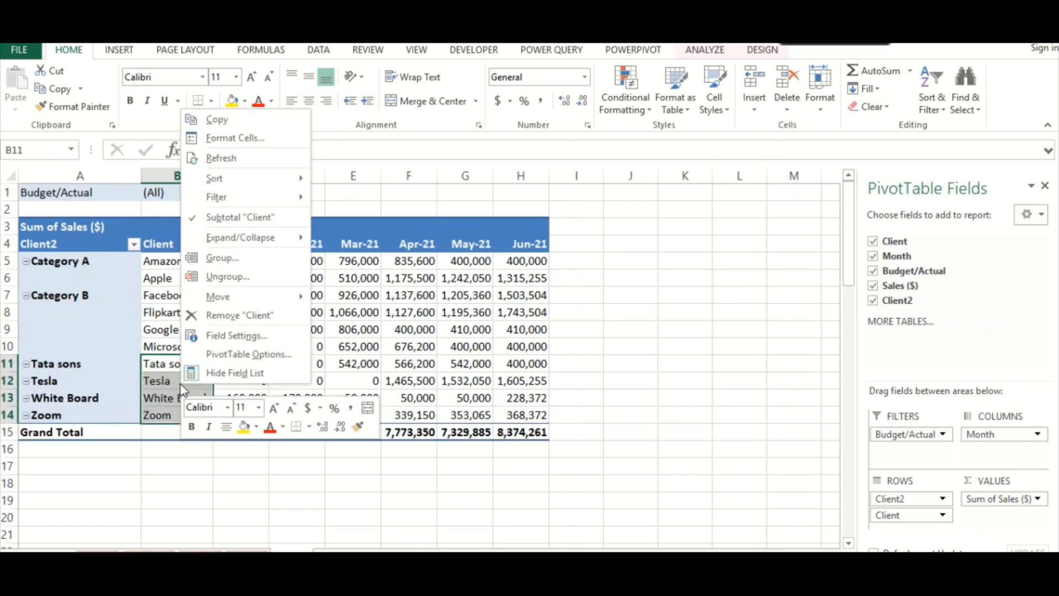
{"action": "left_click", "coordinate": [233, 265]}
{"action": "left_click", "coordinate": [83, 363]}
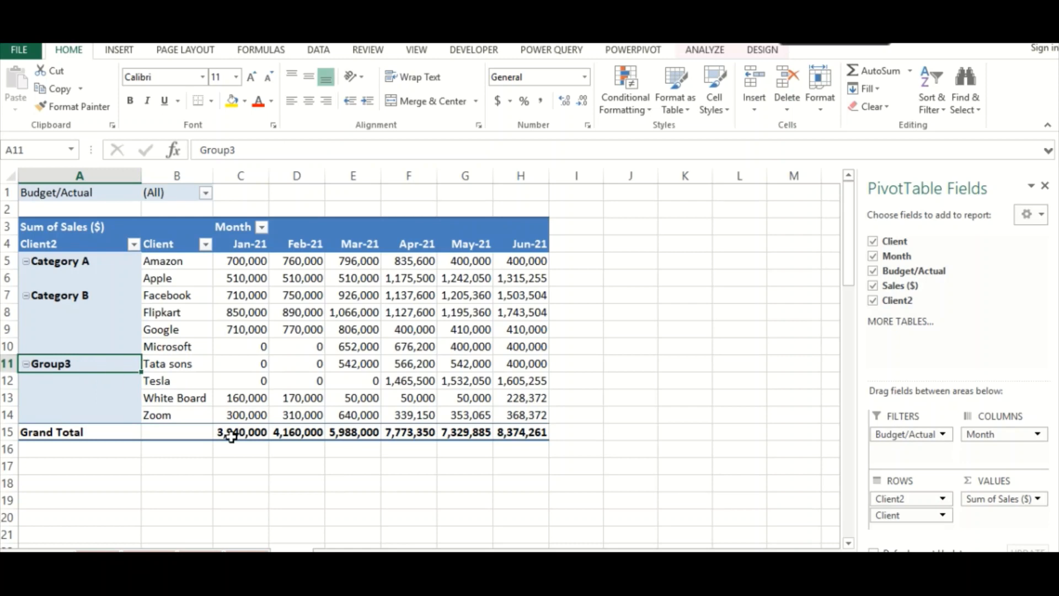
{"action": "type", "text": "Category "}
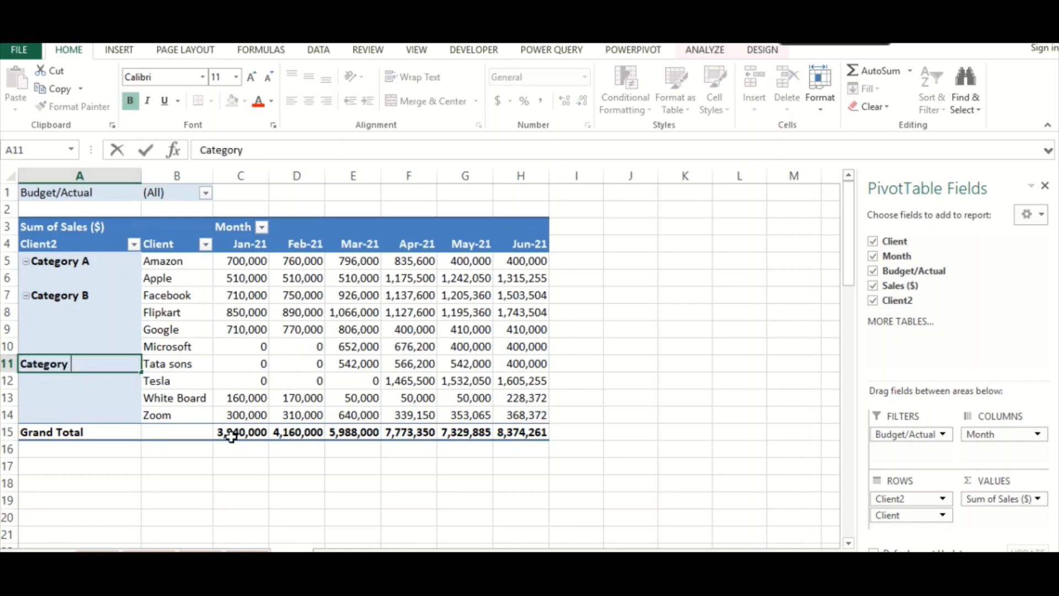
{"action": "type", "text": "C"}
{"action": "key", "text": "Return"}
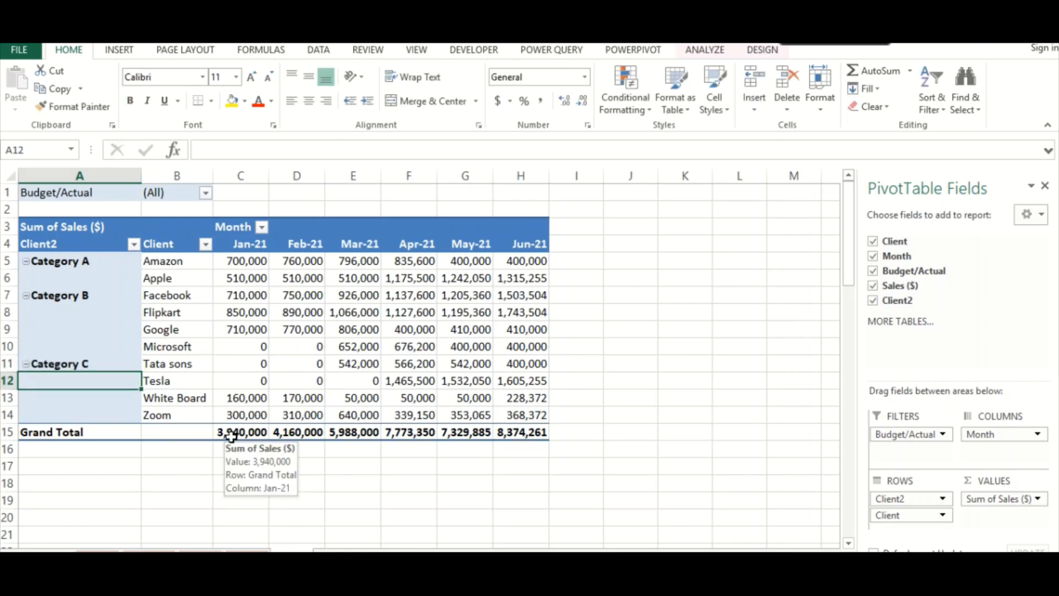
Step: Turn on subtotals for the Client2 field so each client category has its own total row
{"action": "left_click", "coordinate": [209, 288]}
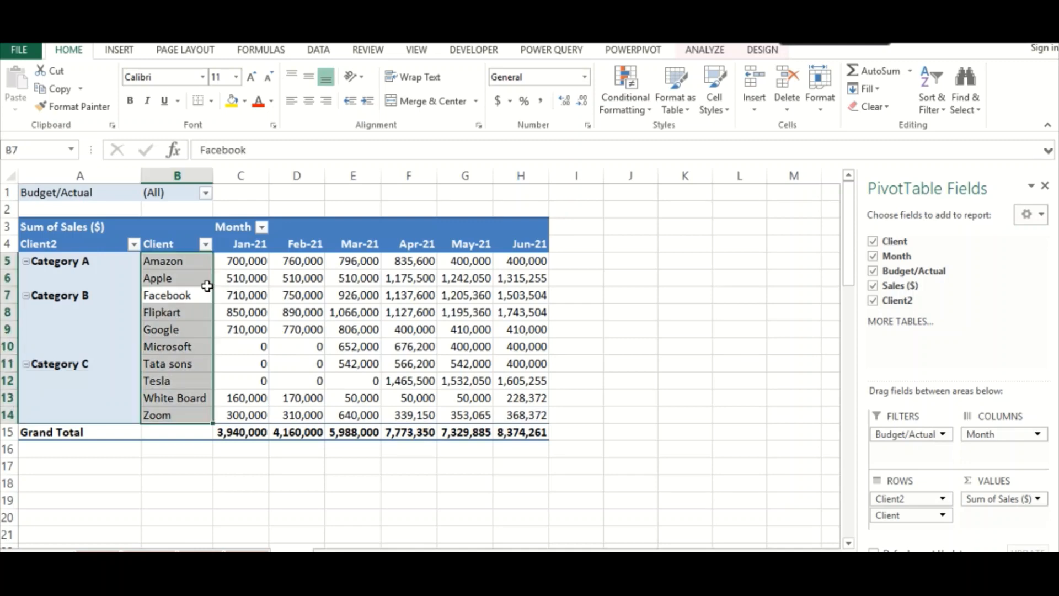
{"action": "left_click", "coordinate": [109, 265]}
{"action": "right_click", "coordinate": [107, 262]}
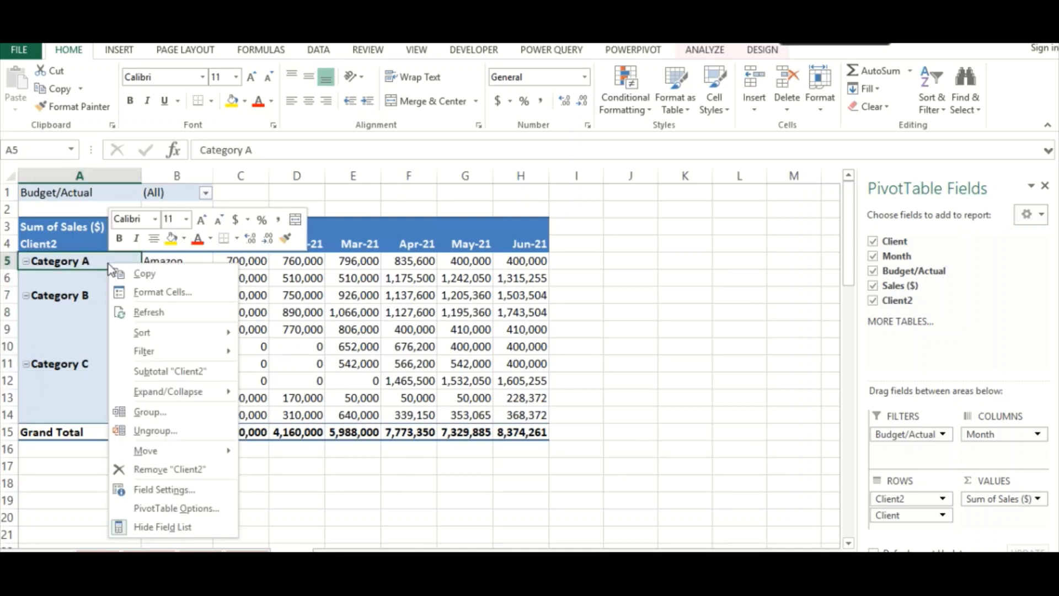
{"action": "left_click", "coordinate": [158, 373]}
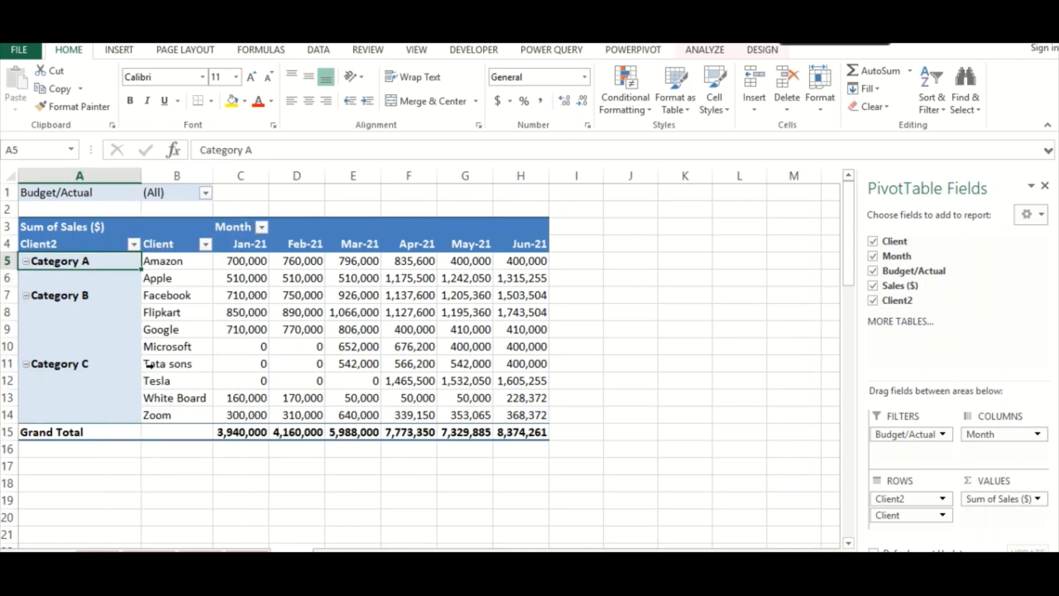
{"action": "left_click", "coordinate": [207, 381]}
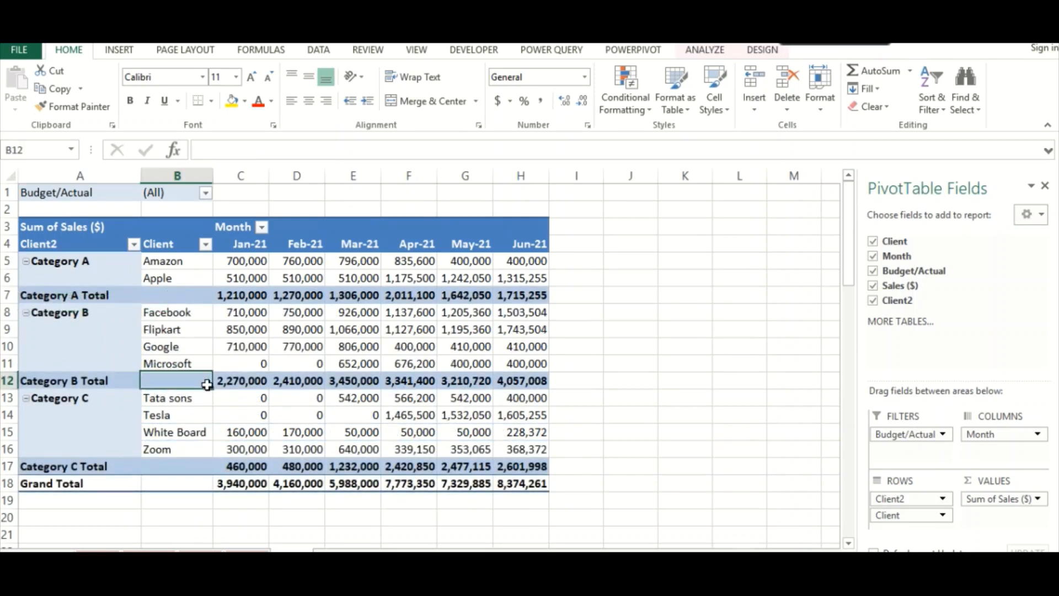
{"action": "left_click", "coordinate": [221, 295]}
{"action": "left_click", "coordinate": [132, 355]}
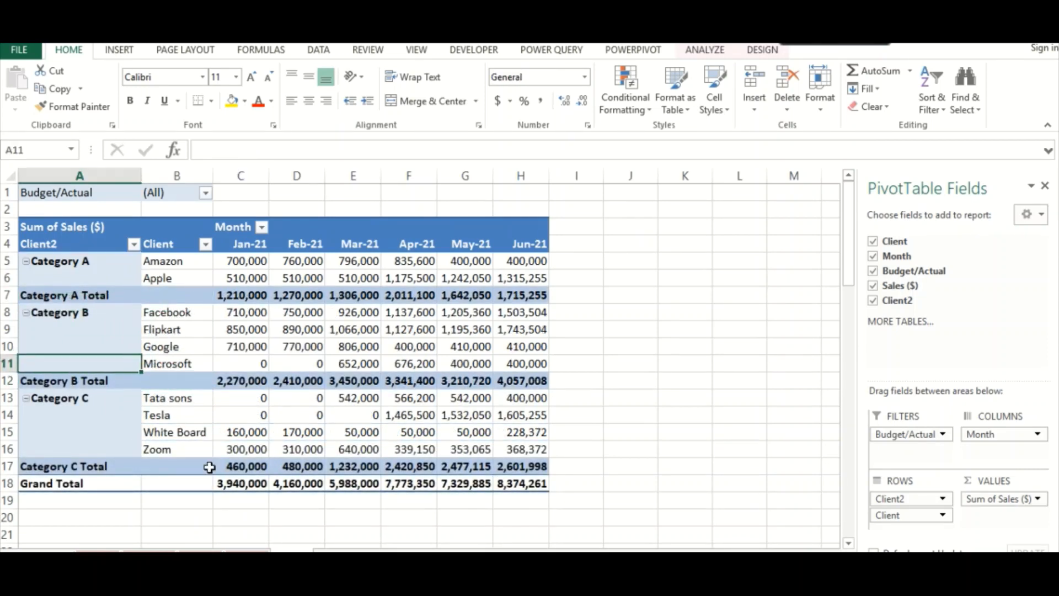
{"action": "left_click", "coordinate": [241, 499]}
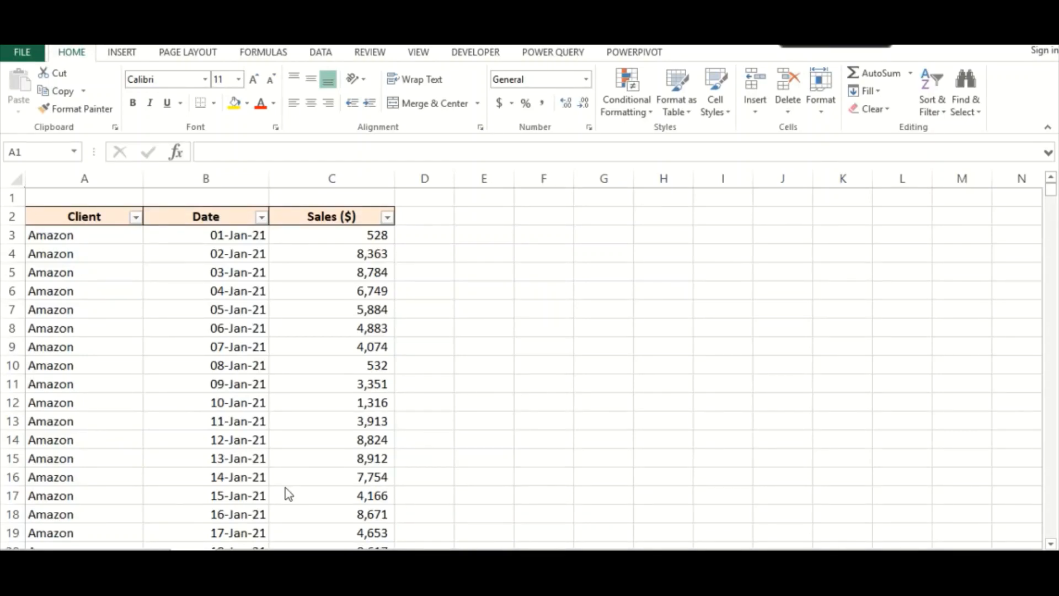
Step: Create a PivotTable on a new sheet from the Client, Date and Sales ($) data in A2:C545
{"action": "left_click", "coordinate": [262, 217]}
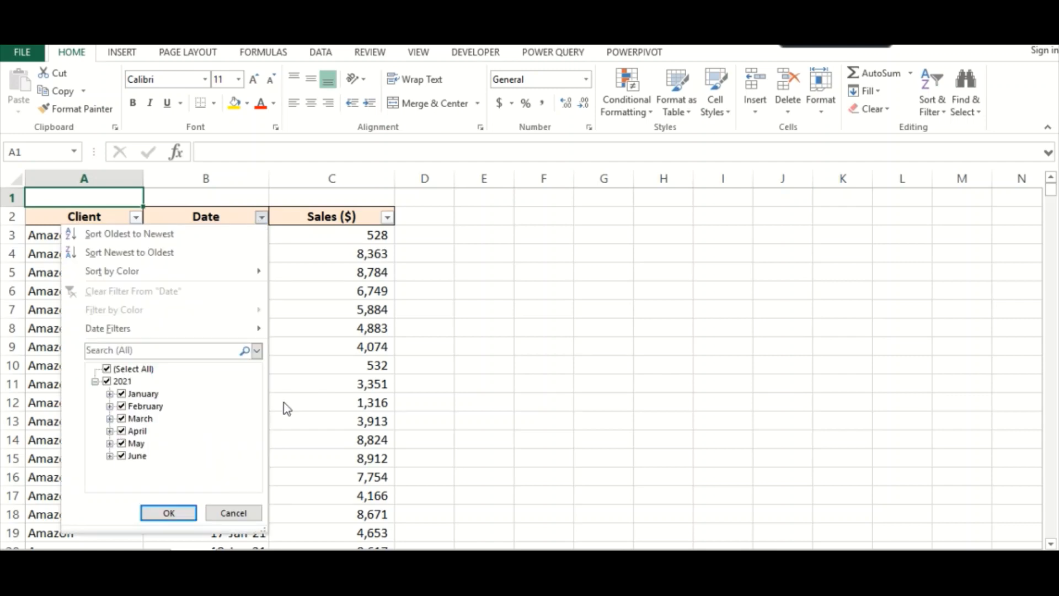
{"action": "left_click", "coordinate": [309, 398]}
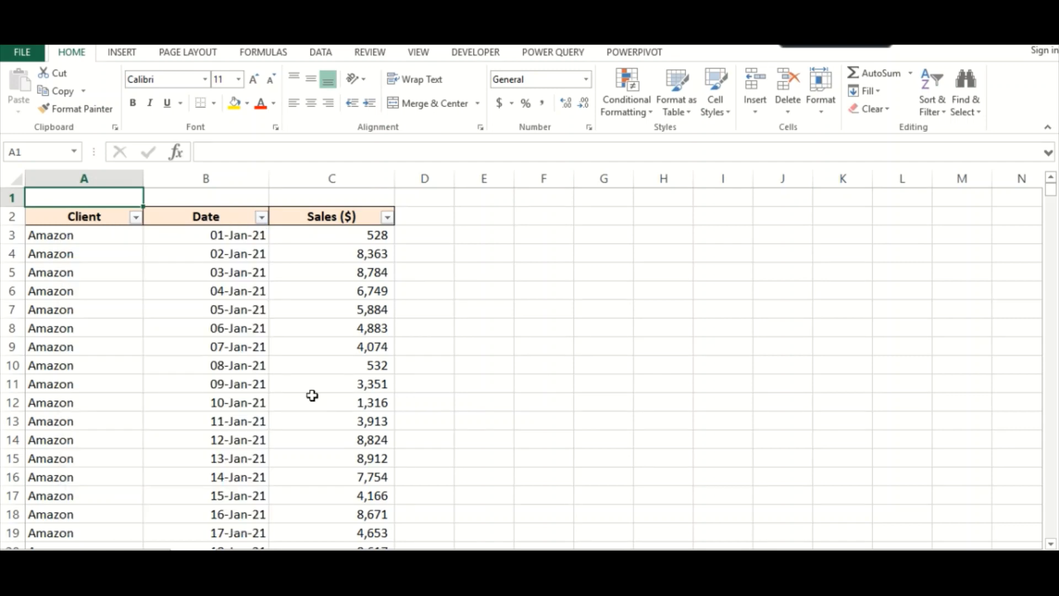
{"action": "left_click", "coordinate": [84, 219]}
{"action": "key", "text": "shift+Right"}
{"action": "key", "text": "shift+Right"}
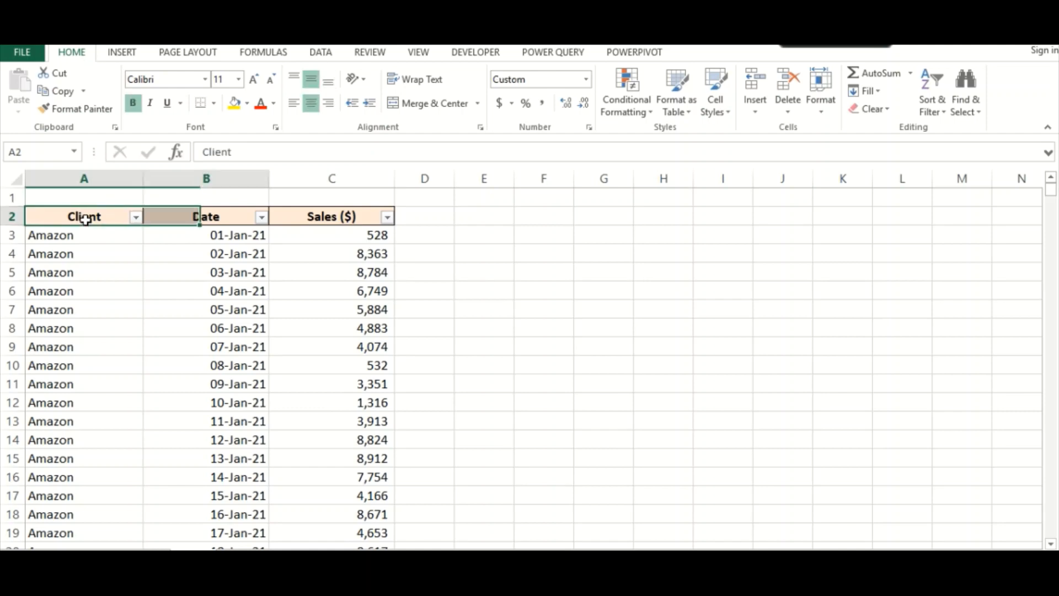
{"action": "key", "text": "ctrl+shift+Down"}
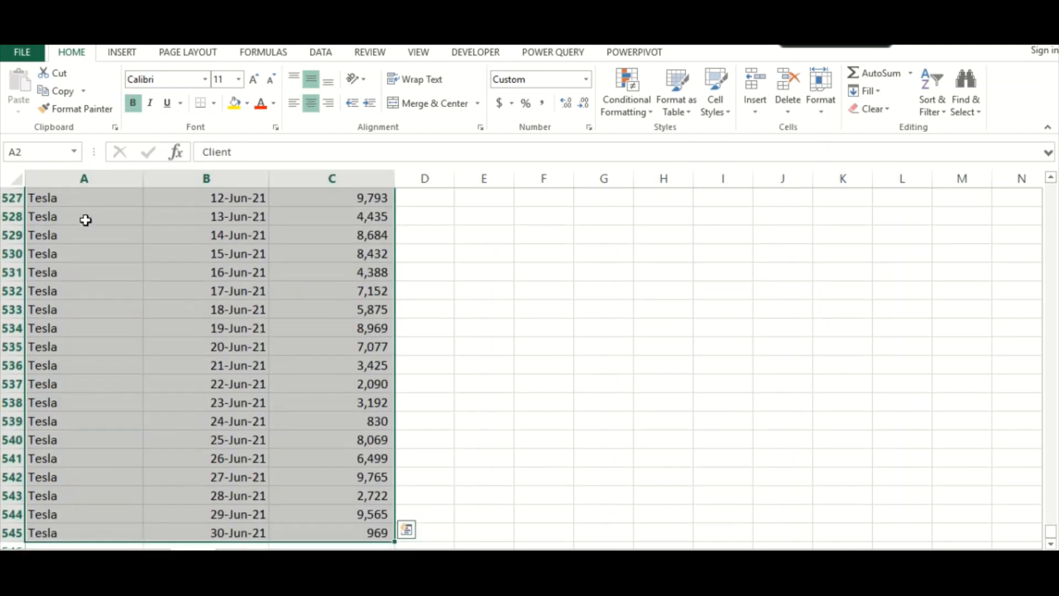
{"action": "key", "text": "alt+d"}
{"action": "key", "text": "p"}
{"action": "key", "text": "Return"}
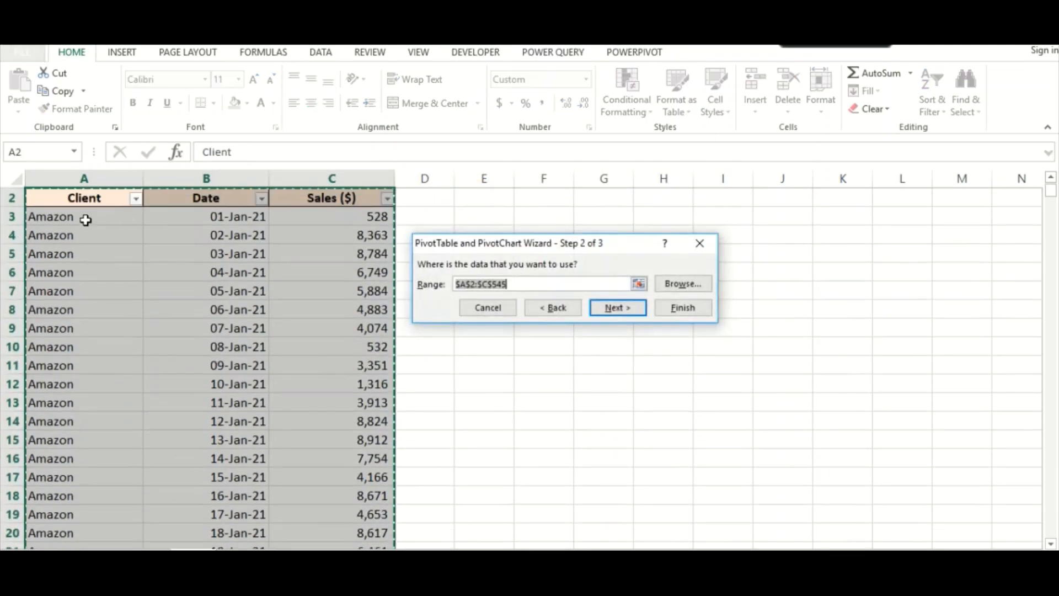
{"action": "key", "text": "Return"}
{"action": "key", "text": "Return"}
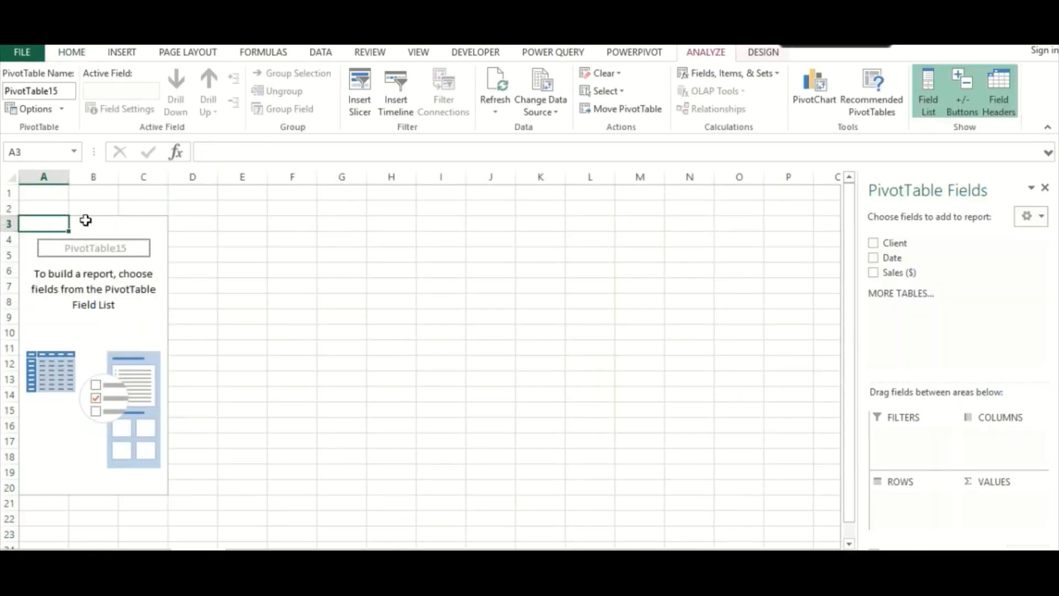
Step: Lay out the PivotTable with Date as rows, Client as columns and Sum of Sales ($) as values
{"action": "left_click_drag", "start_coordinate": [888, 261], "coordinate": [911, 503]}
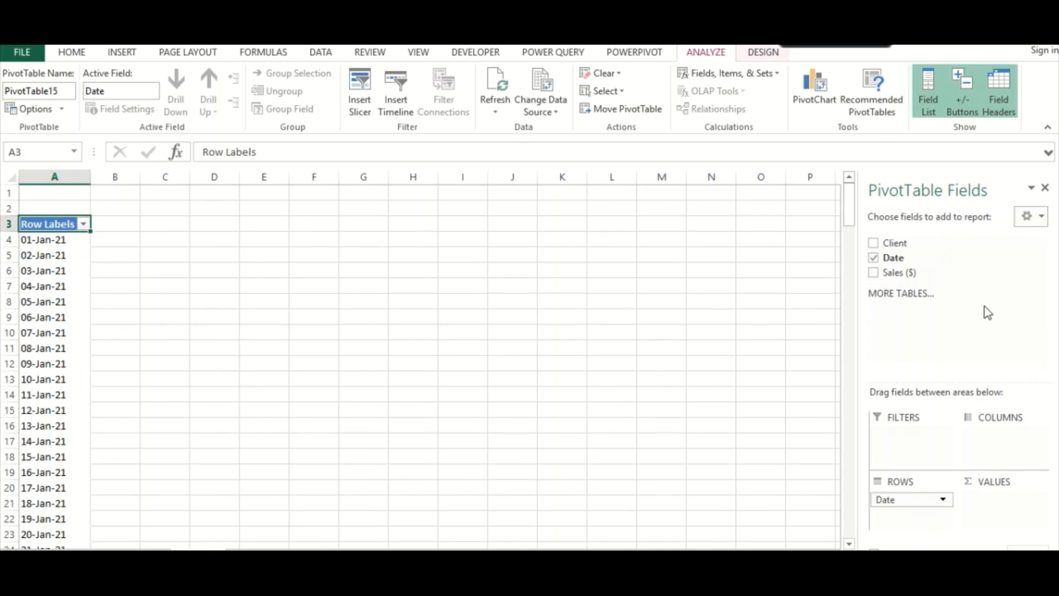
{"action": "left_click_drag", "start_coordinate": [894, 246], "coordinate": [987, 441]}
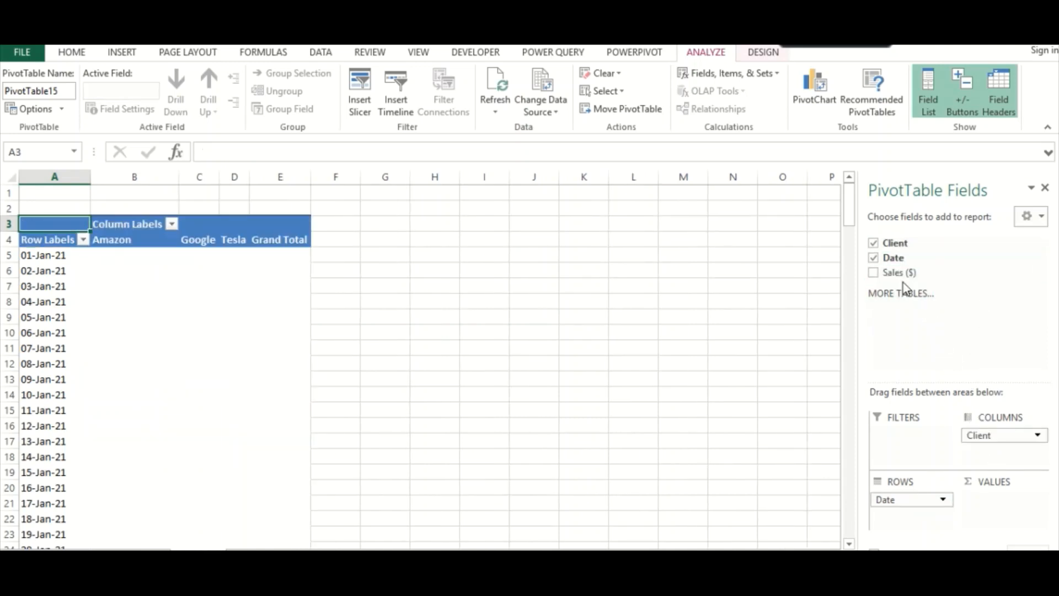
{"action": "left_click_drag", "start_coordinate": [899, 271], "coordinate": [1001, 505]}
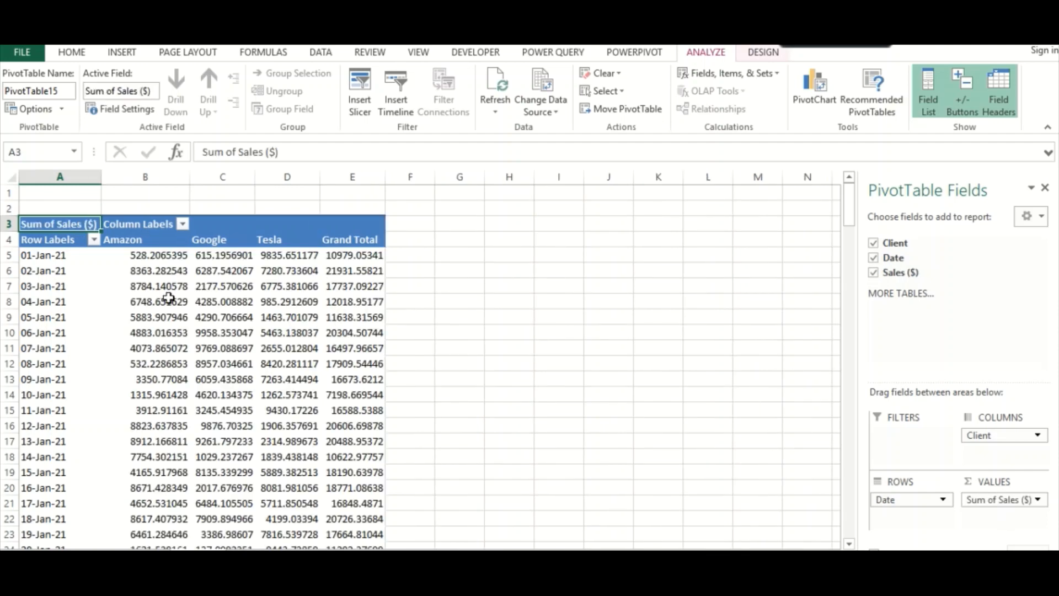
Step: Format the PivotTable's columns B to E in comma style with no decimal places
{"action": "left_click_drag", "start_coordinate": [141, 177], "coordinate": [331, 201]}
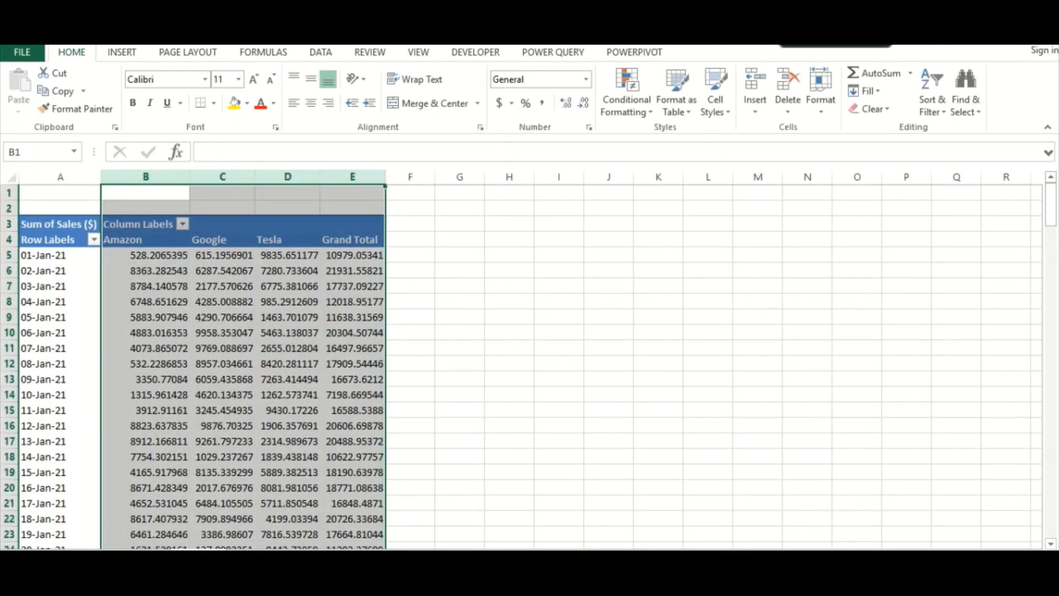
{"action": "left_click", "coordinate": [542, 104]}
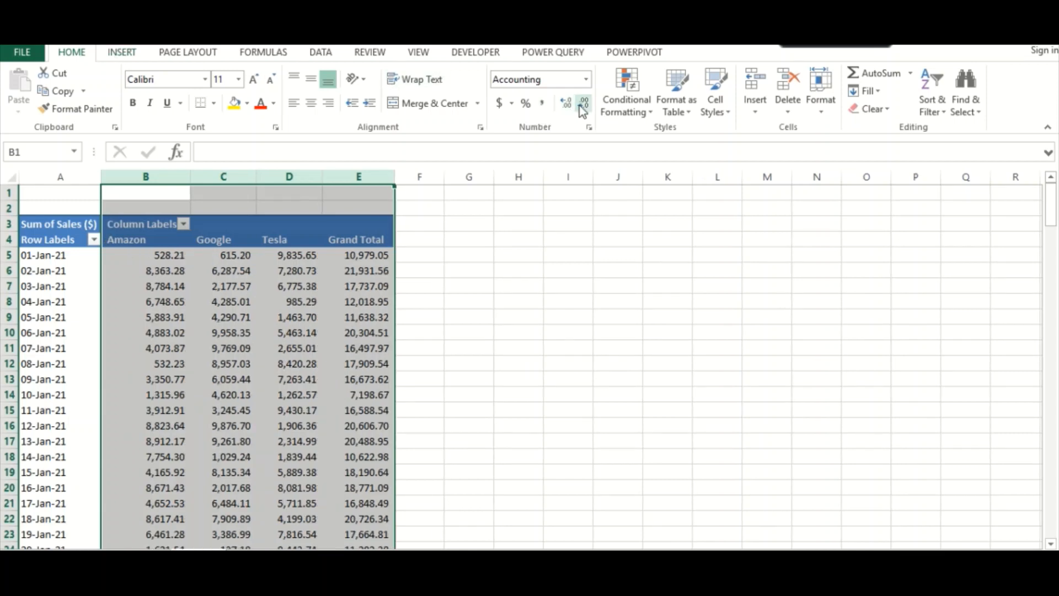
{"action": "left_click", "coordinate": [583, 104]}
{"action": "left_click", "coordinate": [582, 103]}
{"action": "left_click", "coordinate": [232, 288]}
{"action": "left_click", "coordinate": [155, 255]}
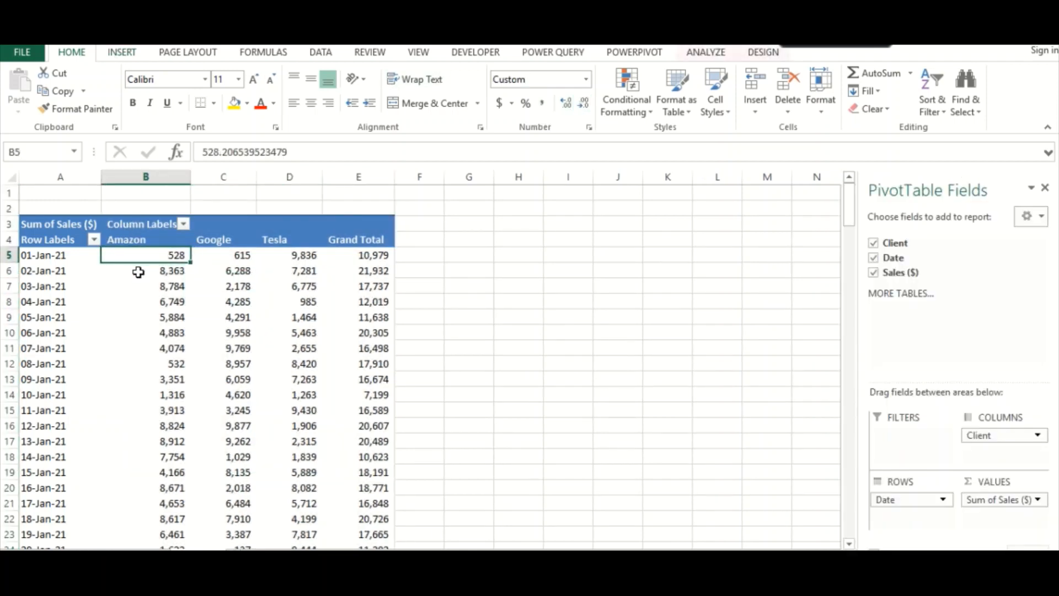
Step: Group the daily dates in the PivotTable's row labels by Months
{"action": "left_click", "coordinate": [85, 279]}
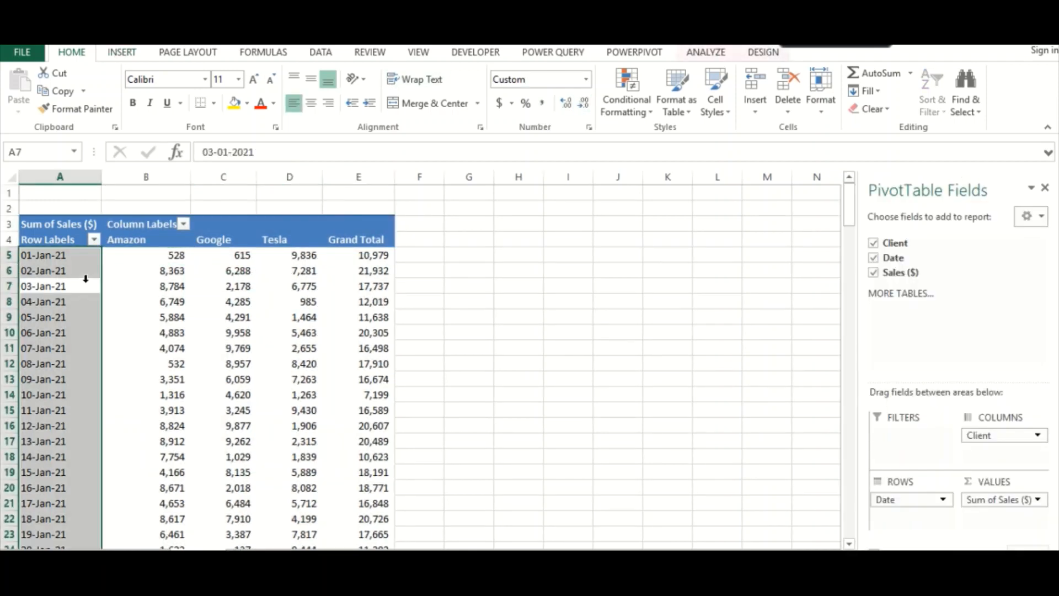
{"action": "left_click", "coordinate": [51, 300]}
{"action": "left_click", "coordinate": [48, 258]}
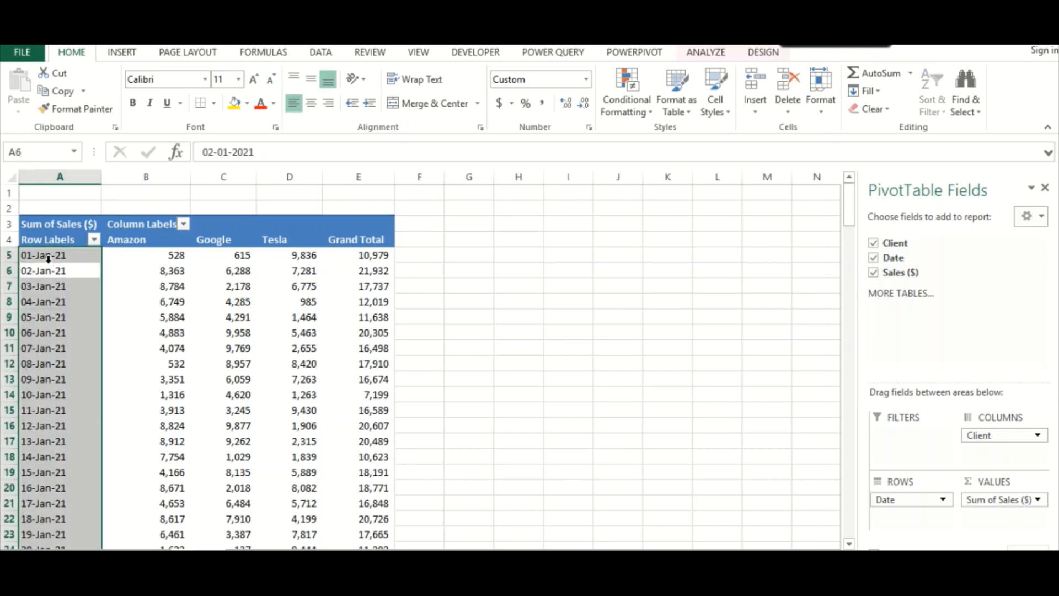
{"action": "right_click", "coordinate": [49, 267]}
{"action": "mouse_move", "coordinate": [86, 452]}
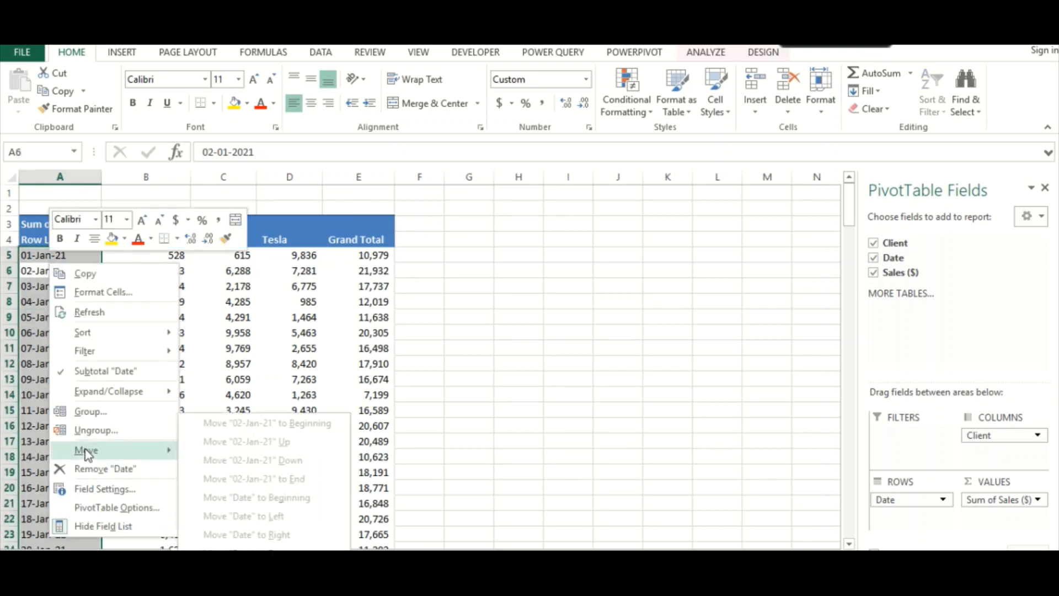
{"action": "left_click", "coordinate": [89, 411]}
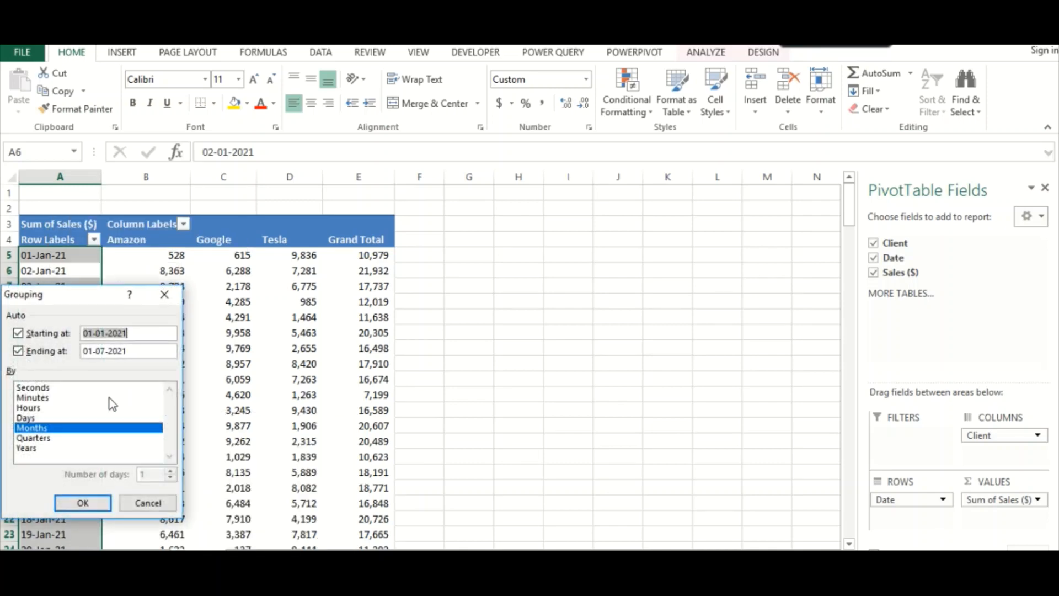
{"action": "left_click_drag", "start_coordinate": [81, 289], "coordinate": [262, 281]}
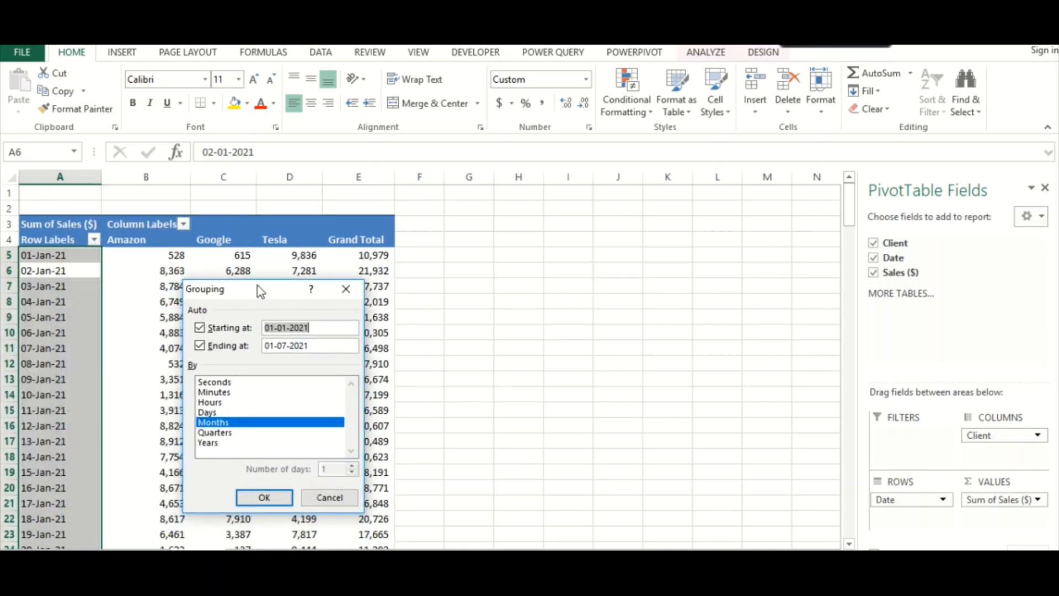
{"action": "left_click", "coordinate": [208, 421]}
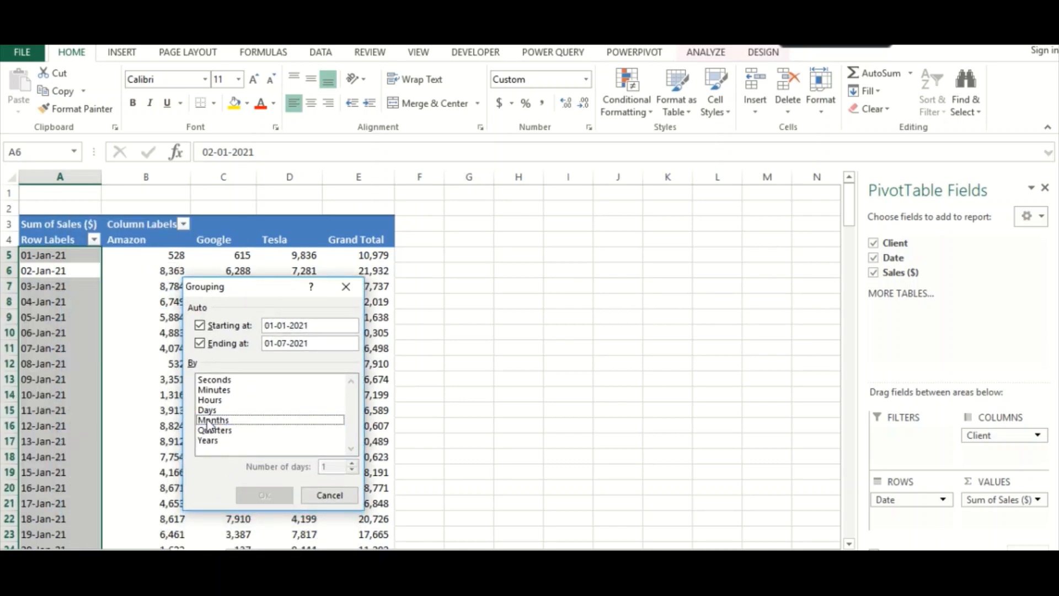
{"action": "left_click", "coordinate": [218, 422]}
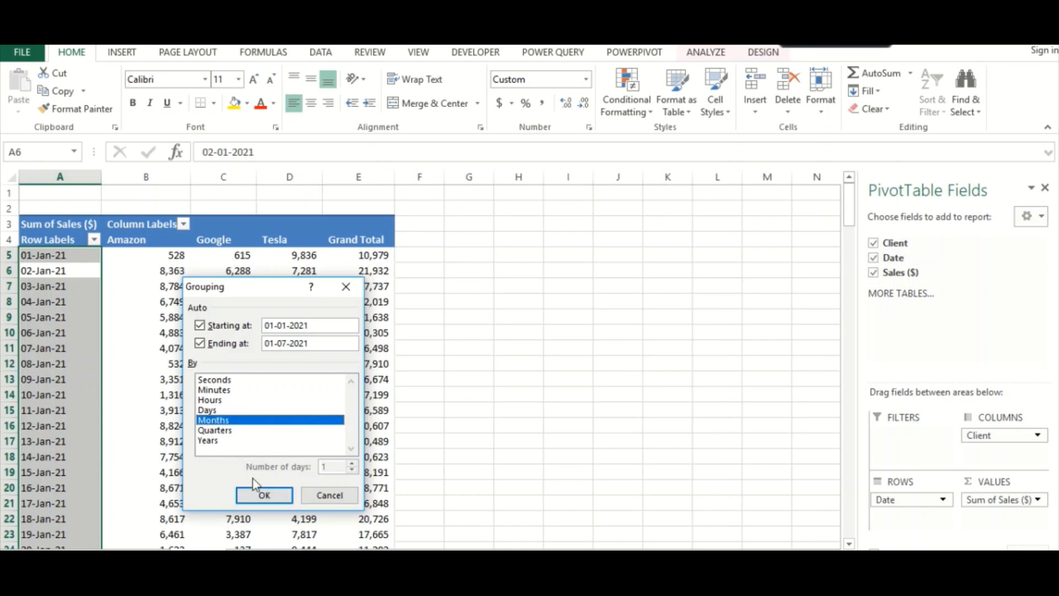
{"action": "left_click", "coordinate": [264, 495]}
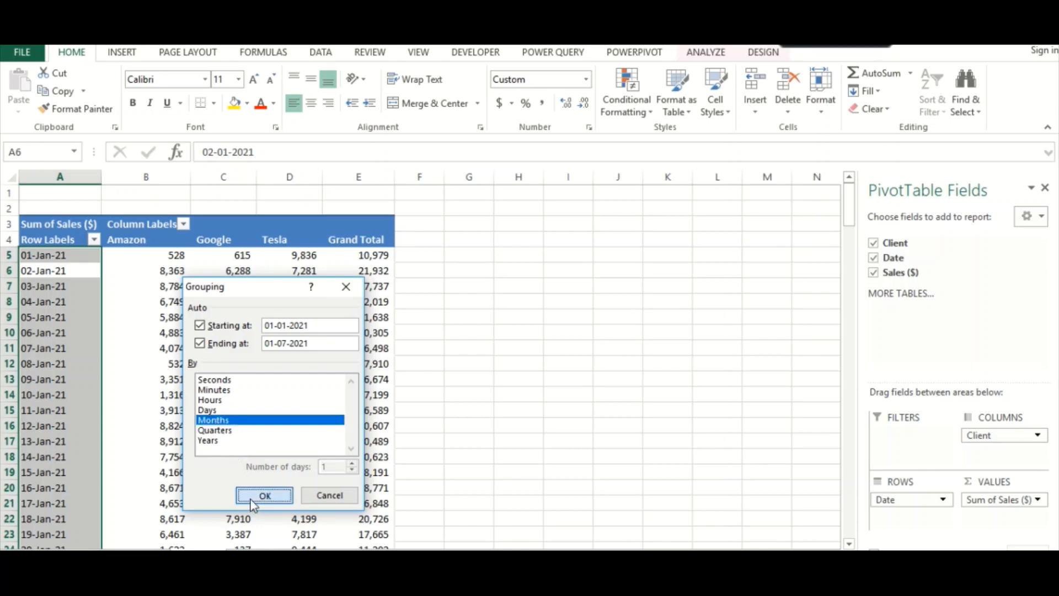
{"action": "left_click", "coordinate": [166, 395]}
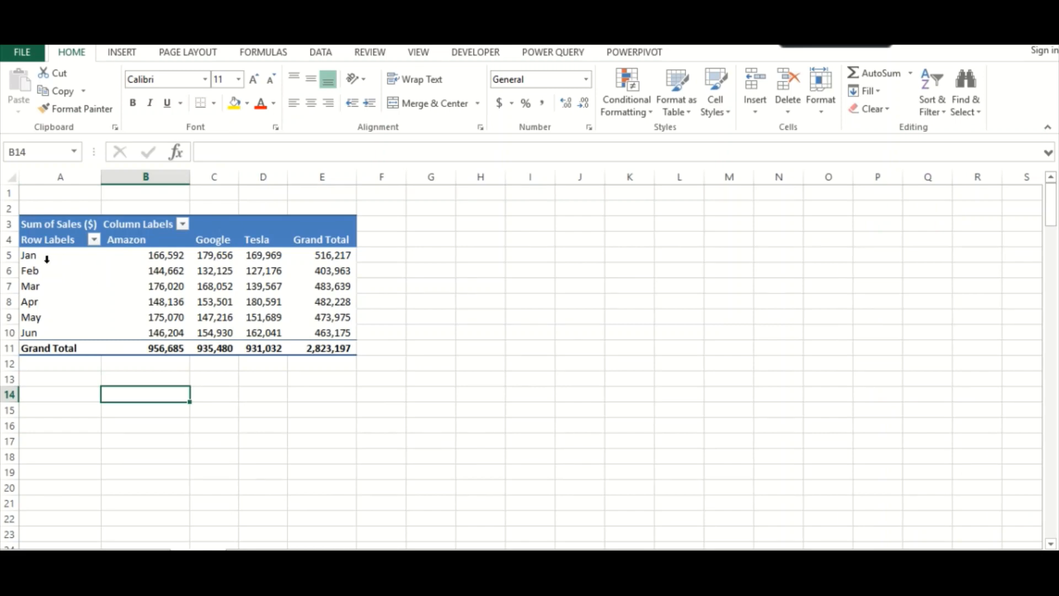
Step: Group the PivotTable's date row labels by both Months and Quarters
{"action": "left_click", "coordinate": [170, 288]}
{"action": "left_click", "coordinate": [72, 258]}
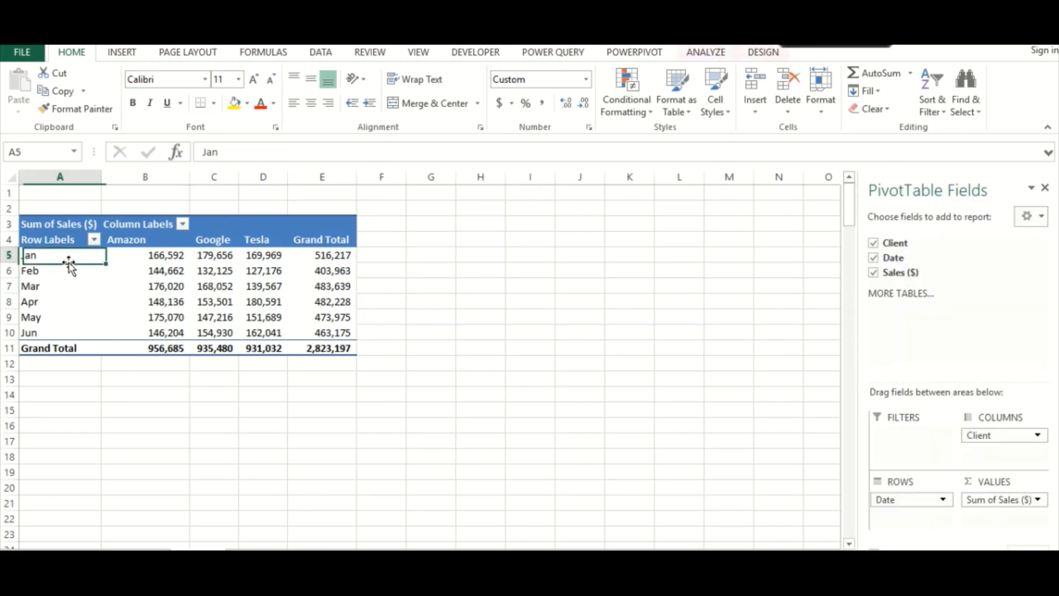
{"action": "right_click", "coordinate": [56, 256]}
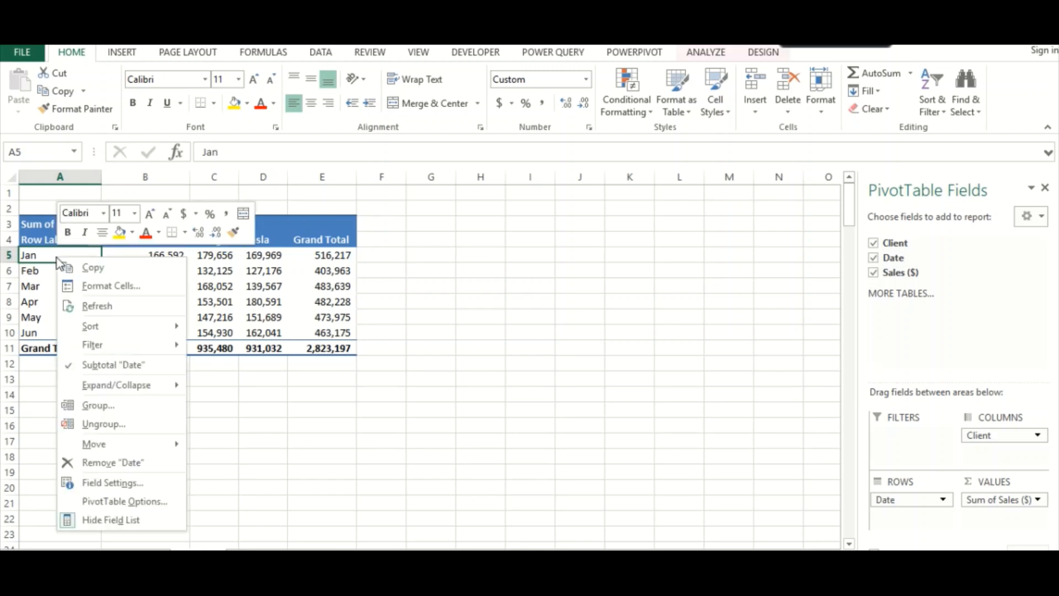
{"action": "left_click", "coordinate": [95, 408]}
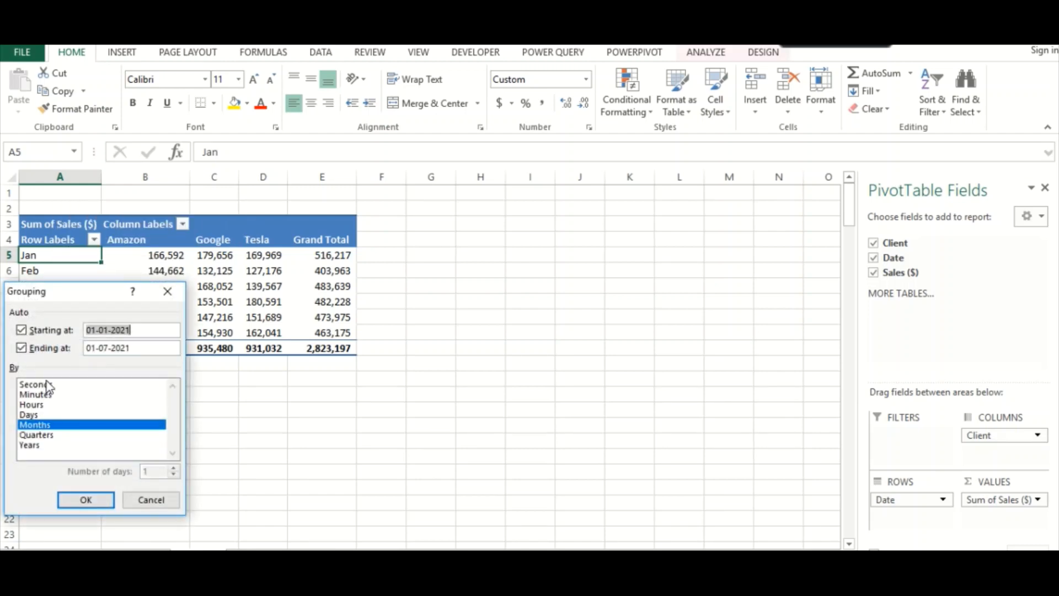
{"action": "left_click_drag", "start_coordinate": [62, 298], "coordinate": [188, 293]}
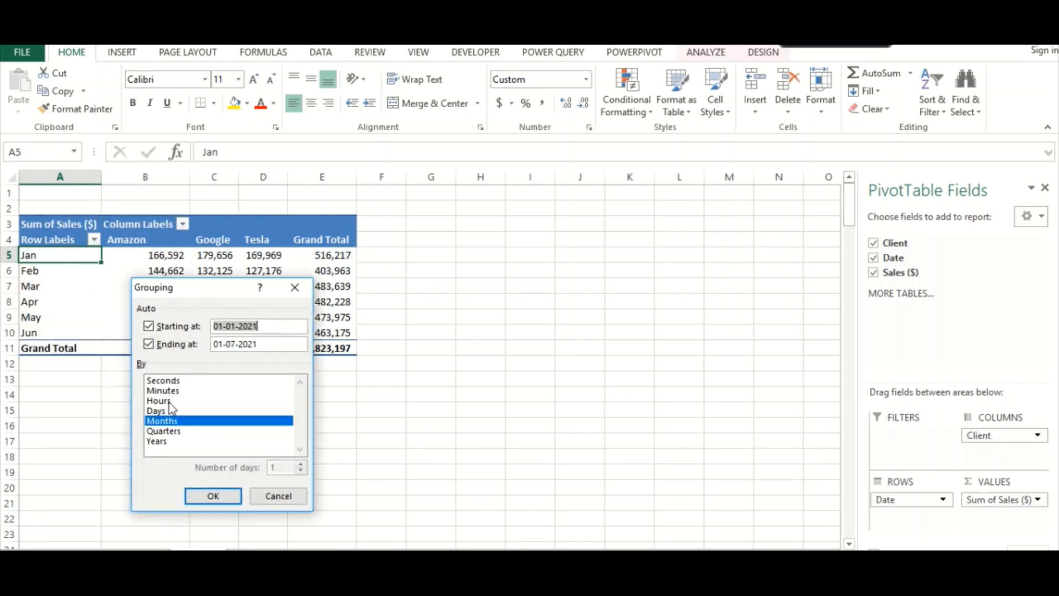
{"action": "left_click", "coordinate": [165, 431]}
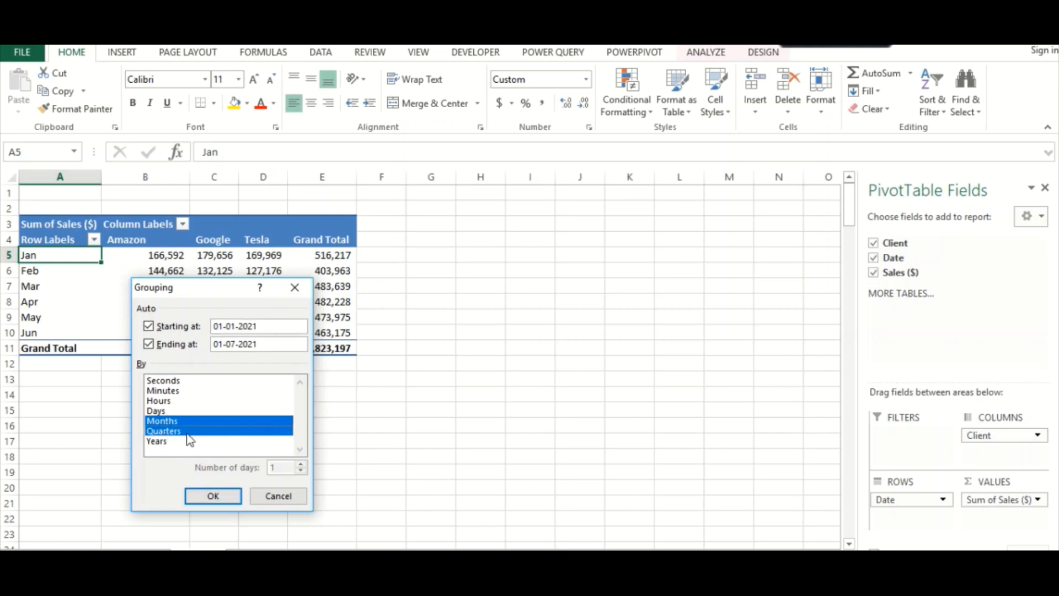
{"action": "left_click", "coordinate": [208, 495]}
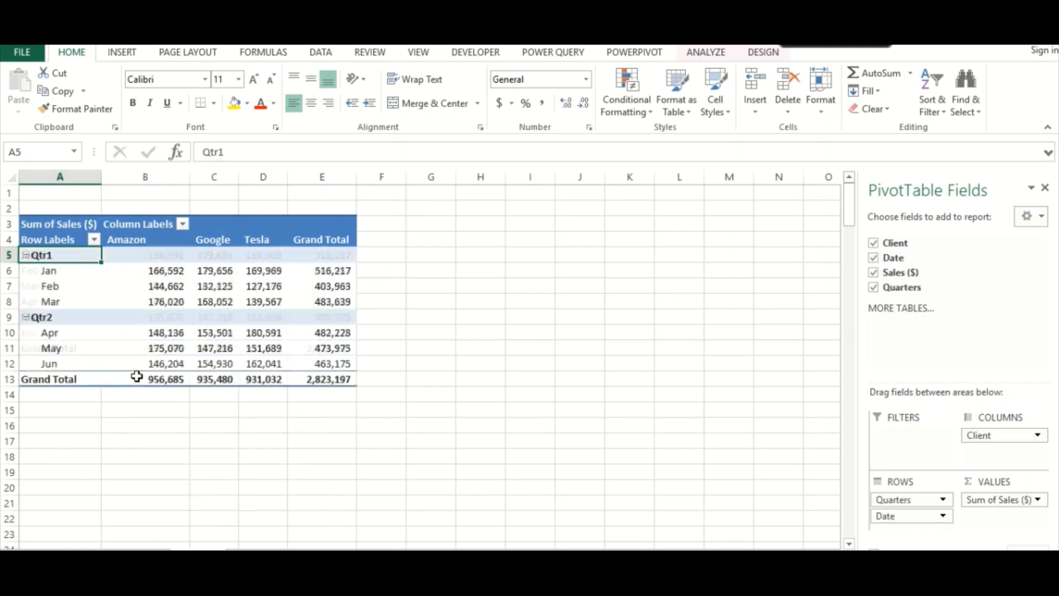
Step: Add Days to the Months and Quarters grouping of the PivotTable's dates
{"action": "right_click", "coordinate": [65, 256]}
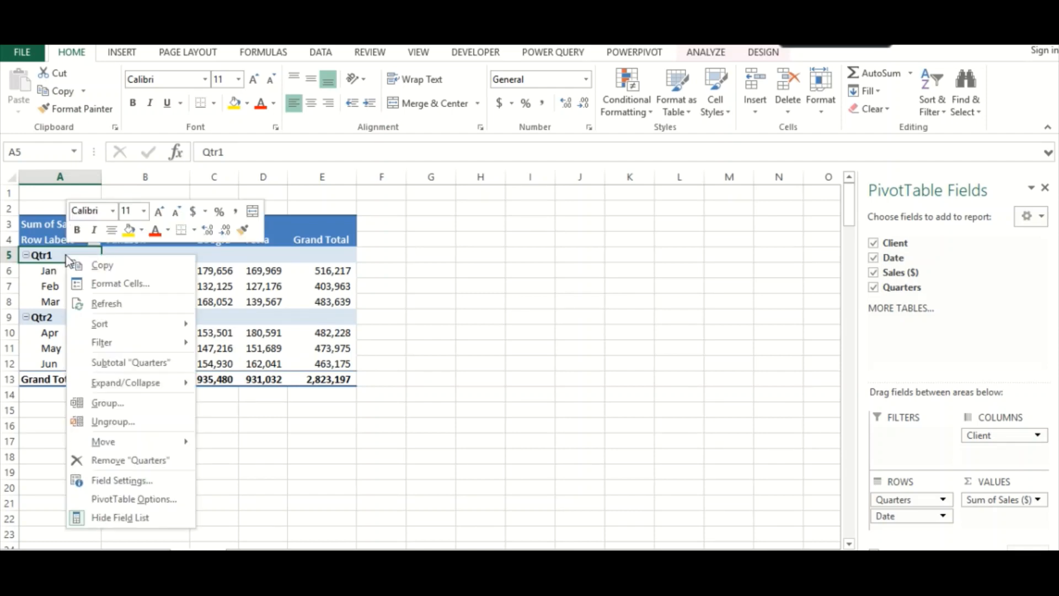
{"action": "left_click", "coordinate": [101, 407]}
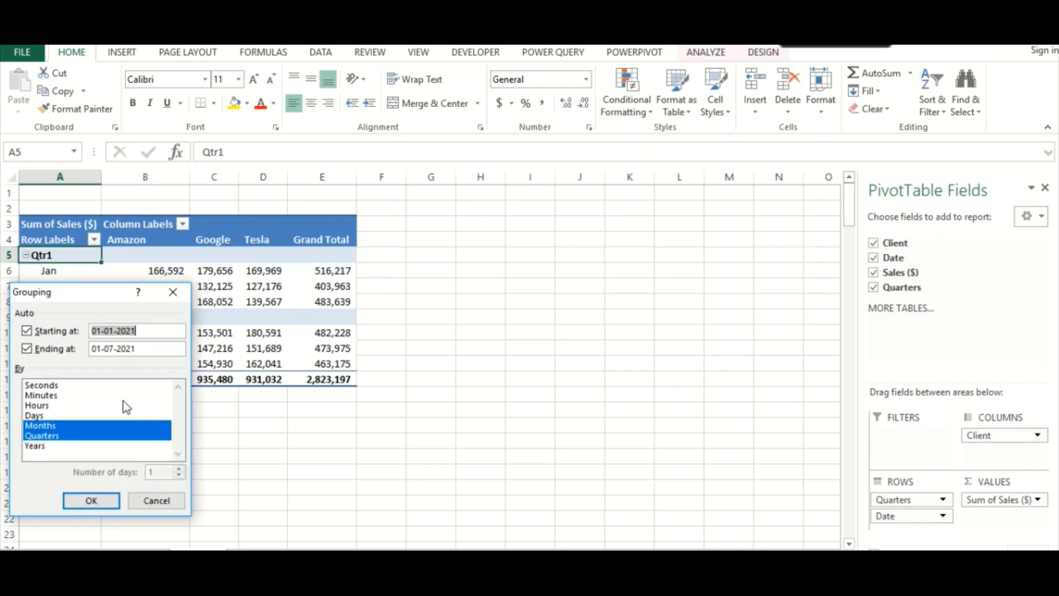
{"action": "left_click", "coordinate": [47, 417]}
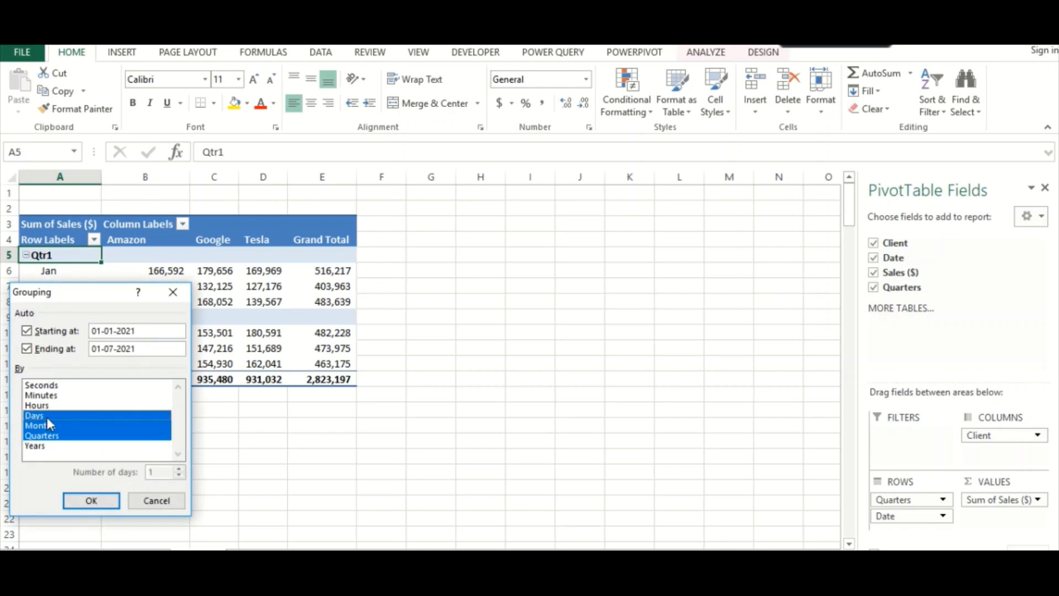
{"action": "left_click", "coordinate": [88, 500]}
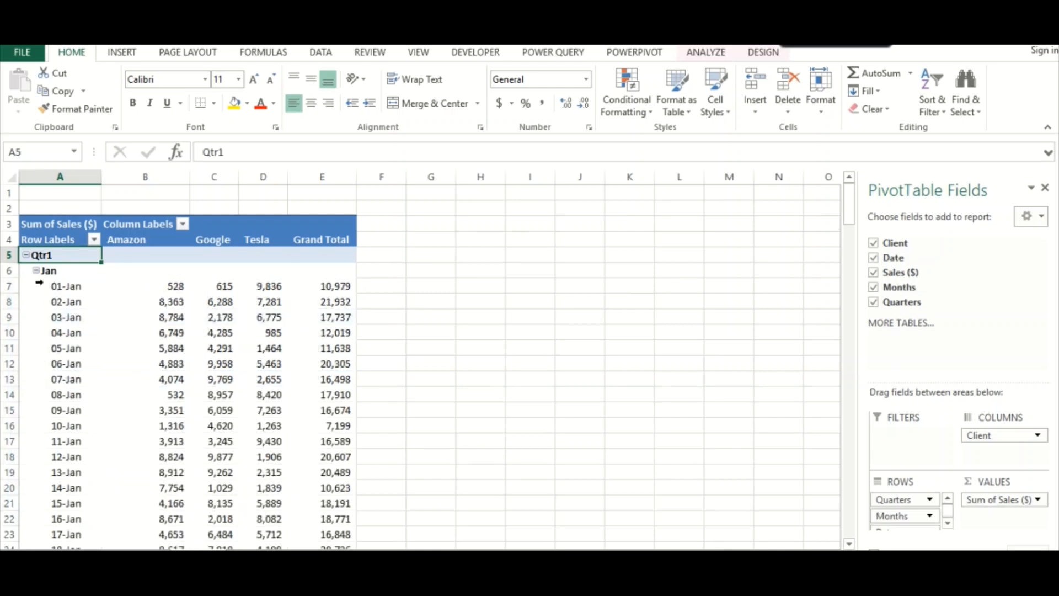
Step: Collapse the daily rows under Jan, Feb and Mar in Qtr1
{"action": "left_click", "coordinate": [36, 271]}
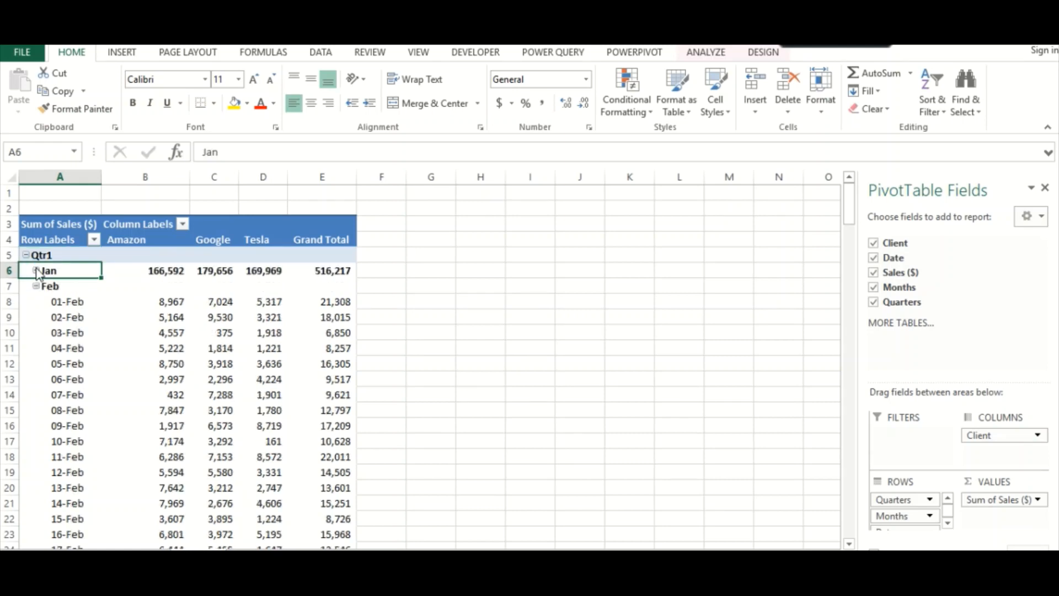
{"action": "left_click", "coordinate": [36, 286]}
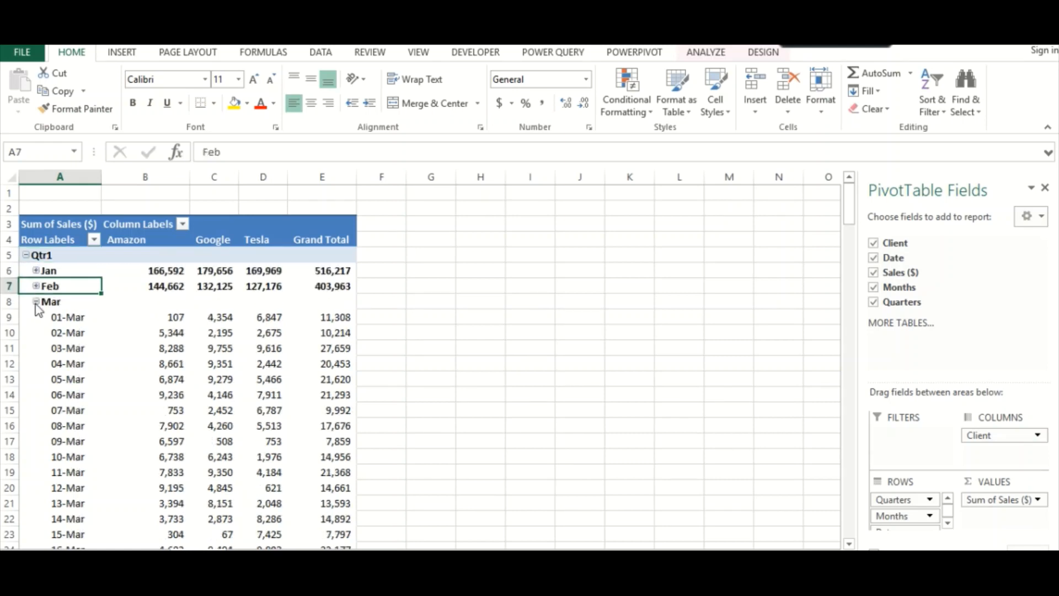
{"action": "left_click", "coordinate": [37, 301]}
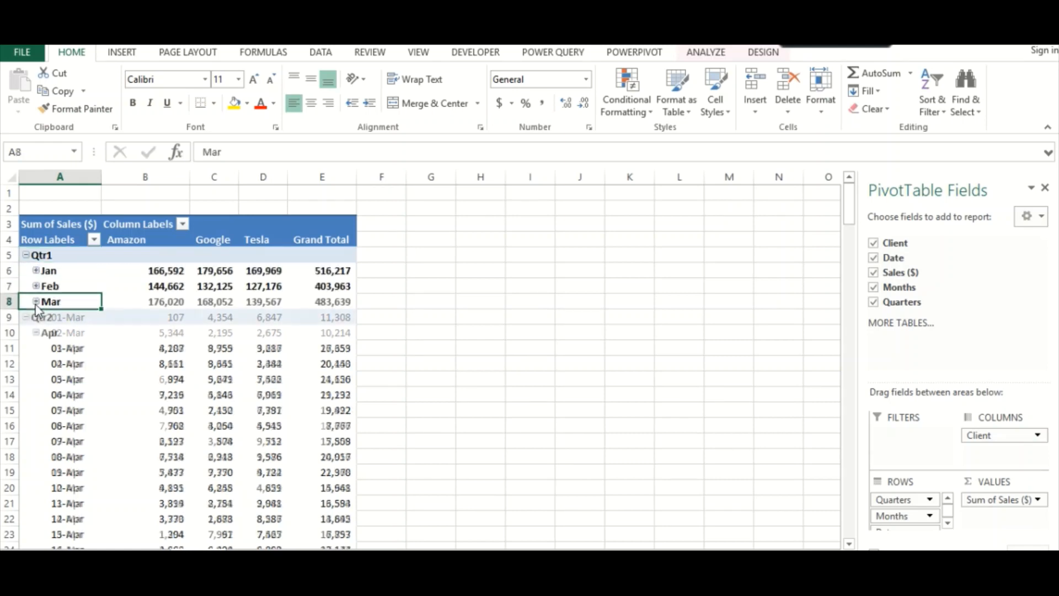
Step: Collapse the daily rows under Apr and May in Qtr2
{"action": "right_click", "coordinate": [68, 337]}
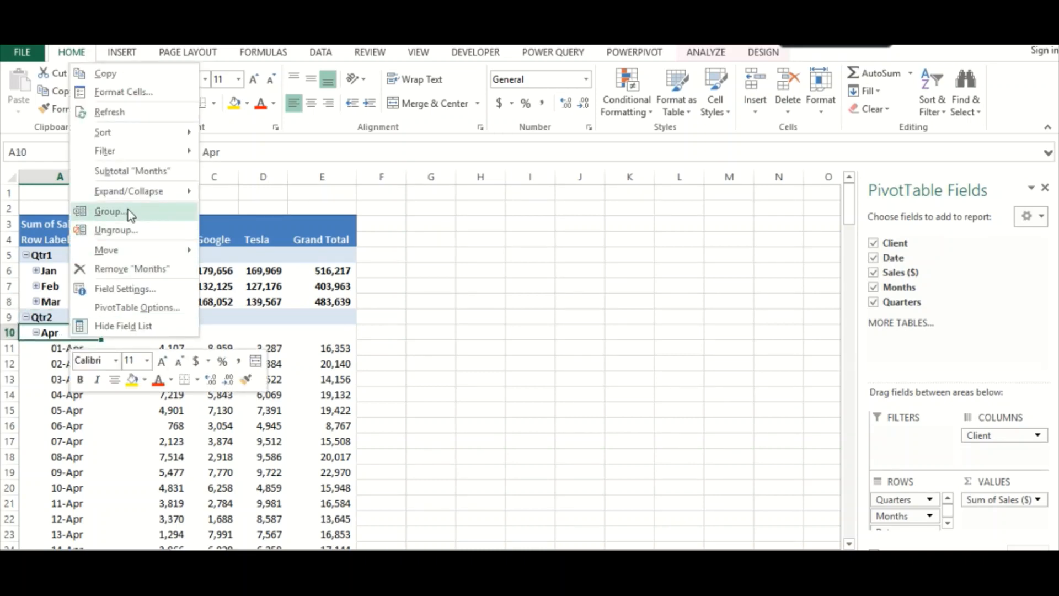
{"action": "mouse_move", "coordinate": [120, 200]}
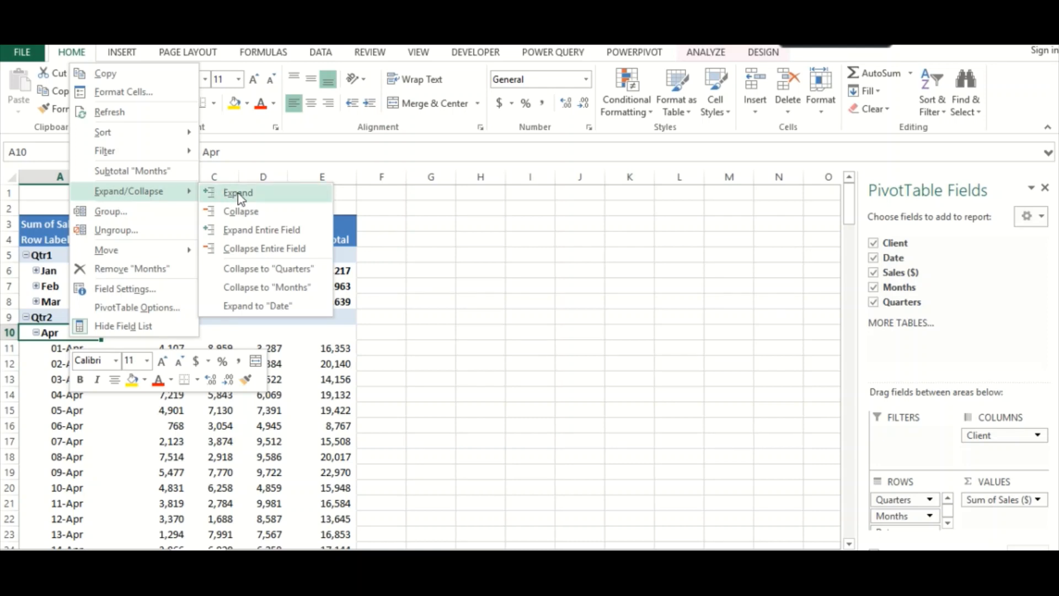
{"action": "left_click", "coordinate": [238, 212]}
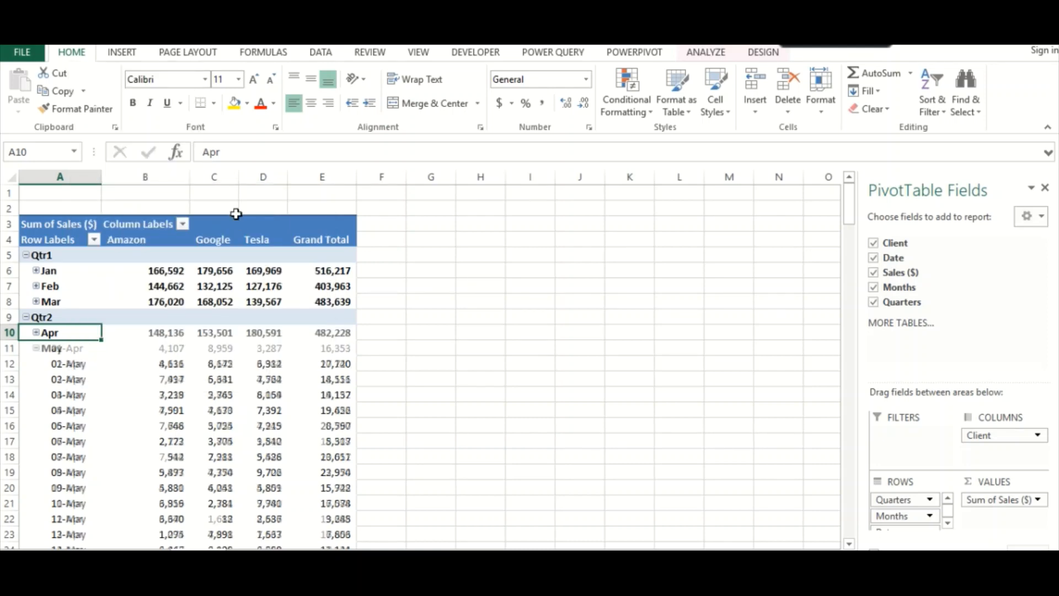
{"action": "right_click", "coordinate": [63, 352]}
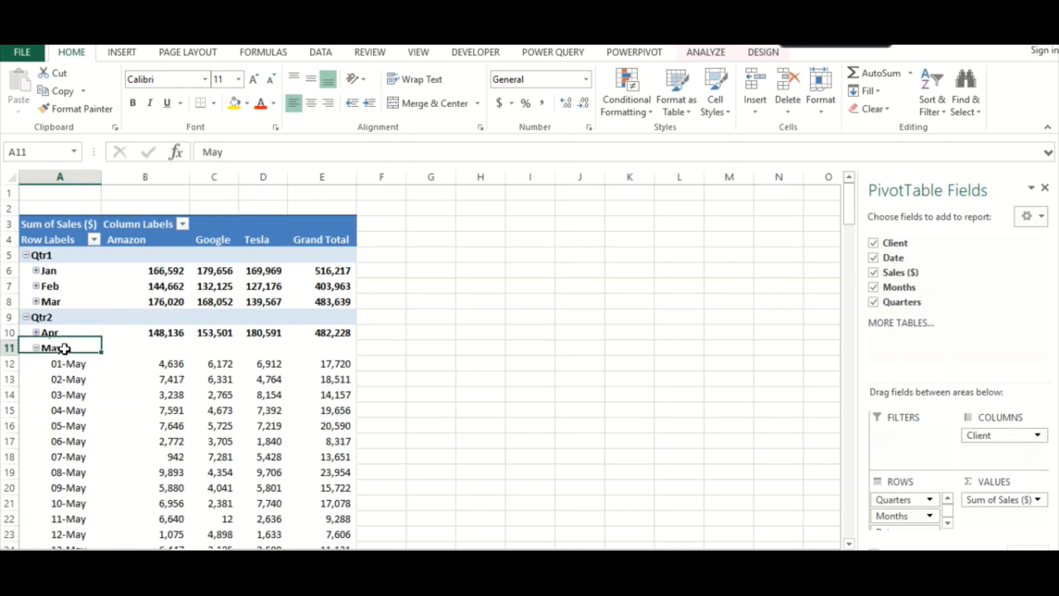
{"action": "mouse_move", "coordinate": [140, 204]}
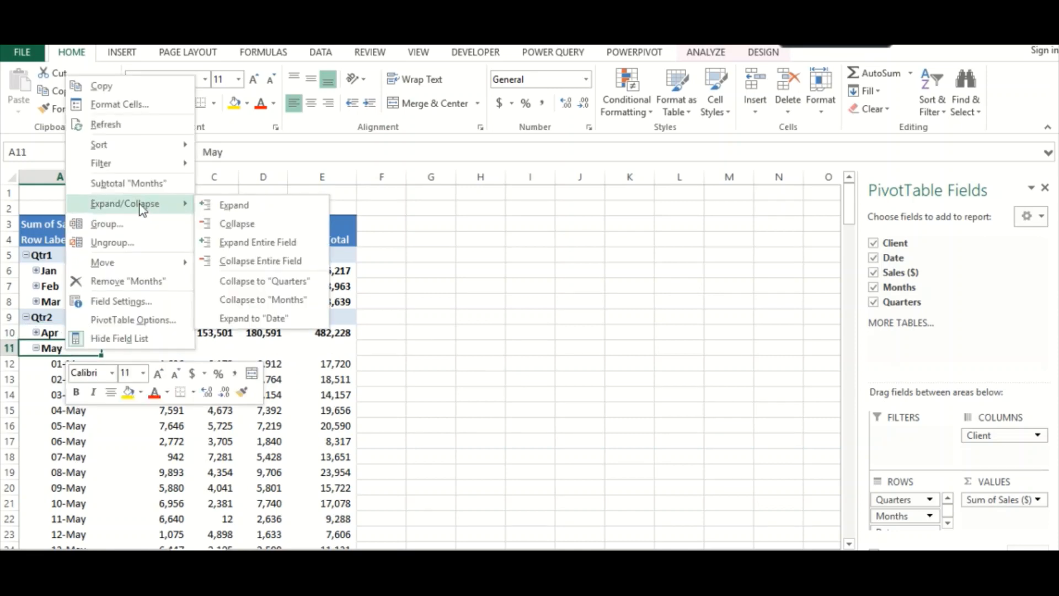
{"action": "left_click", "coordinate": [229, 225]}
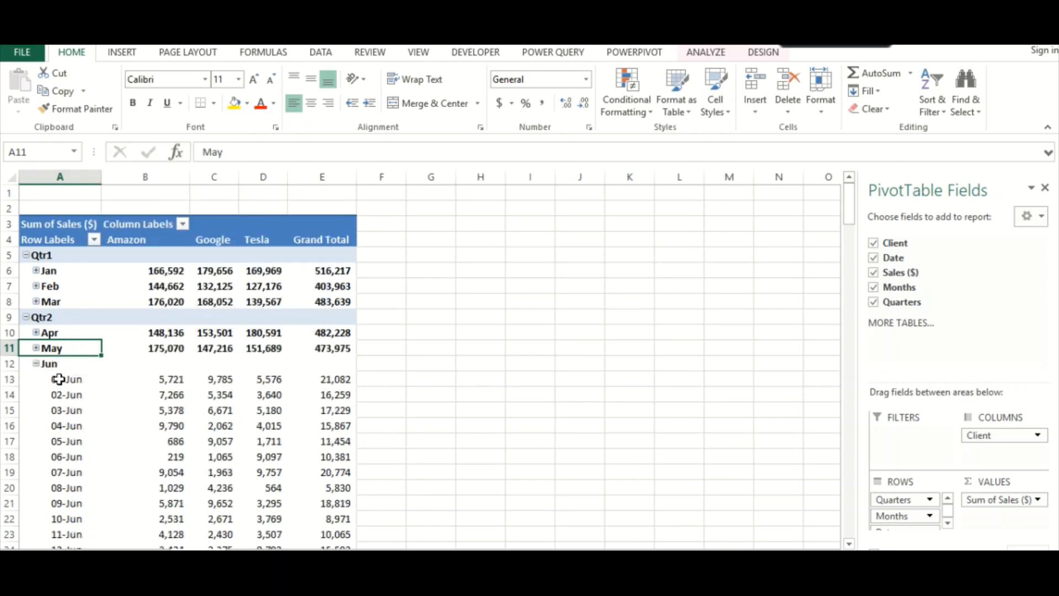
Step: Collapse the row labels to the "Months" level, starting from the Jun item
{"action": "right_click", "coordinate": [66, 365]}
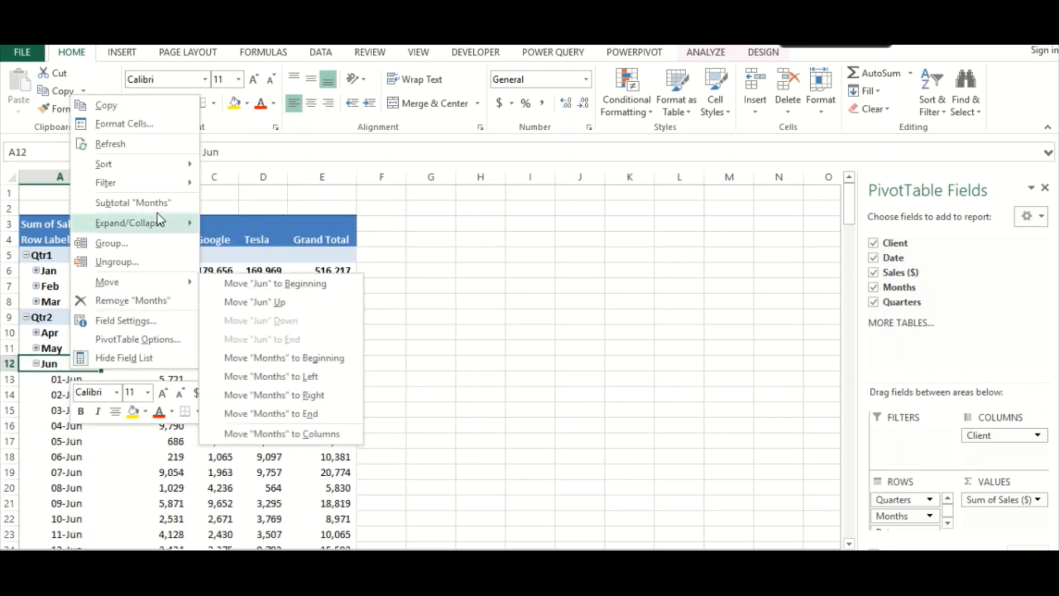
{"action": "mouse_move", "coordinate": [160, 220]}
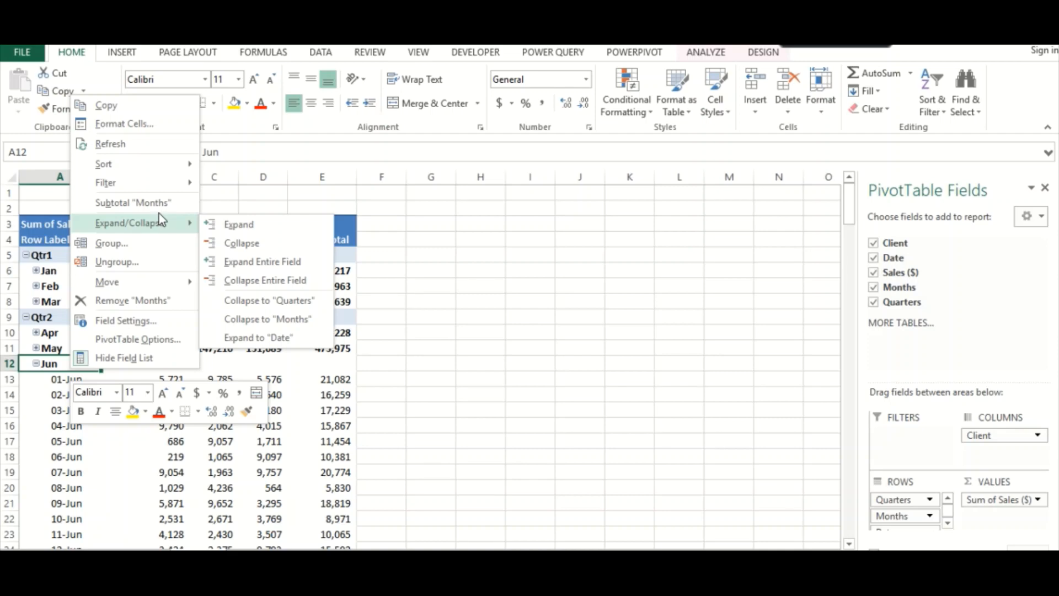
{"action": "left_click", "coordinate": [268, 318]}
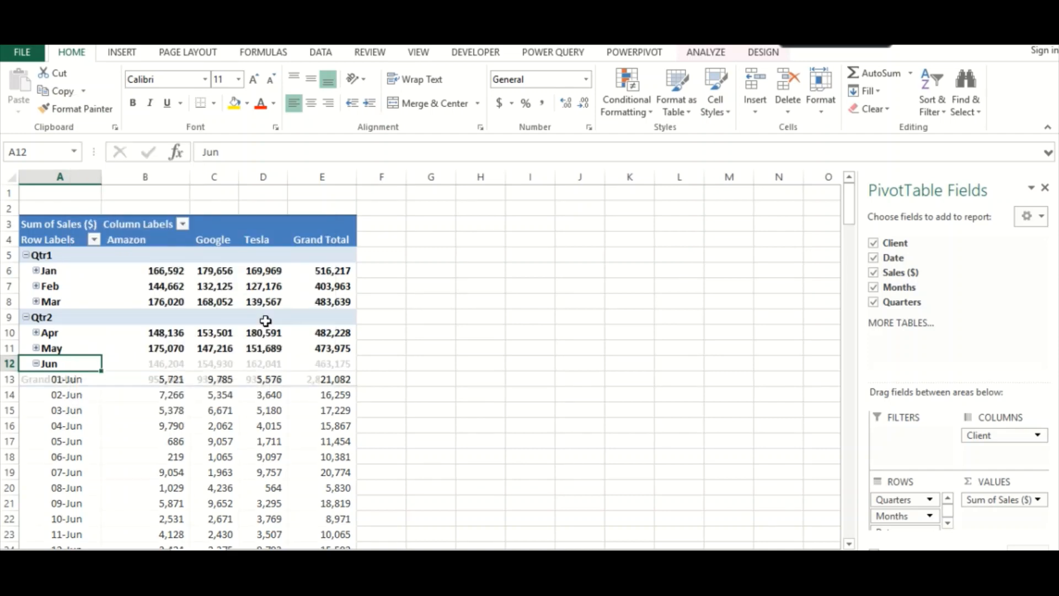
{"action": "left_click", "coordinate": [138, 444]}
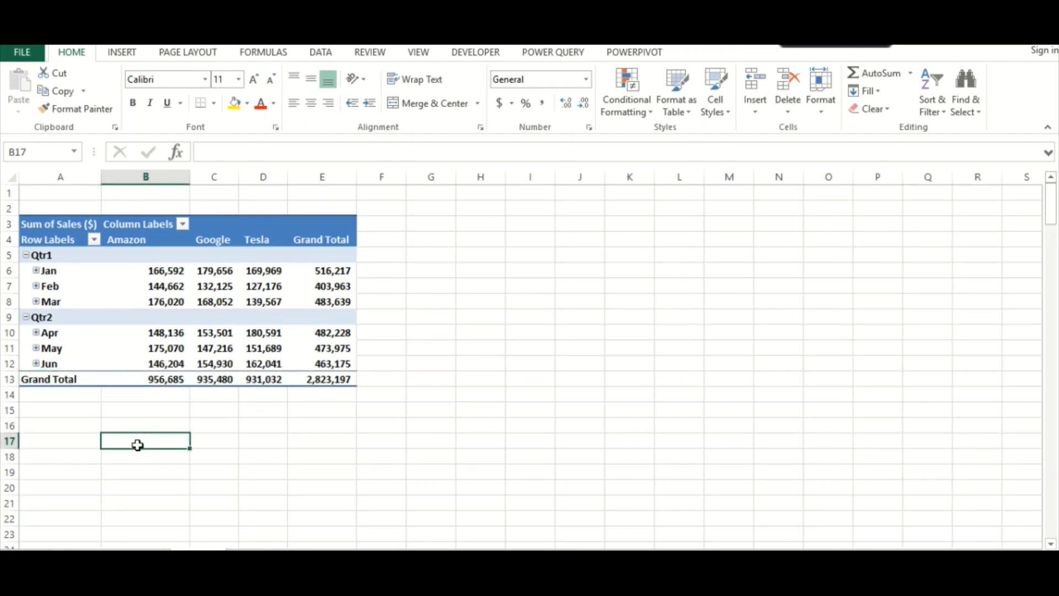
{"action": "left_click", "coordinate": [88, 290]}
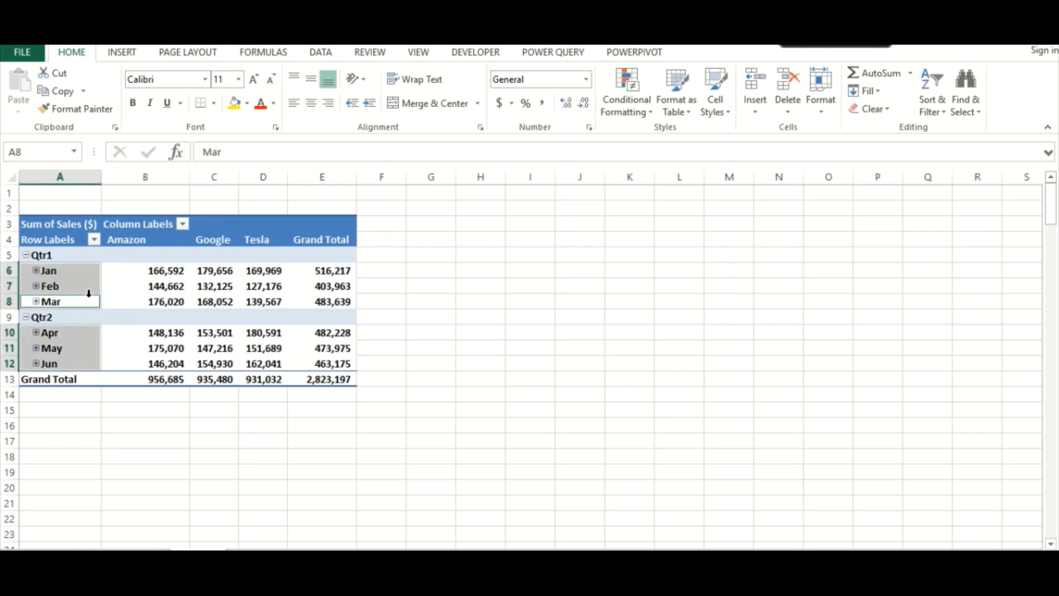
{"action": "right_click", "coordinate": [68, 288]}
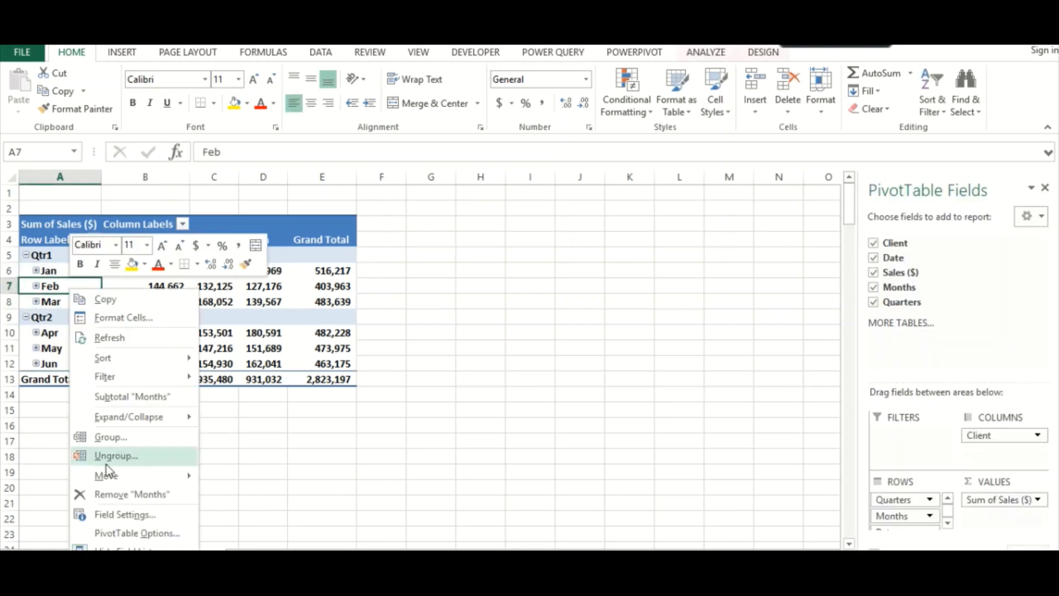
{"action": "mouse_move", "coordinate": [154, 411]}
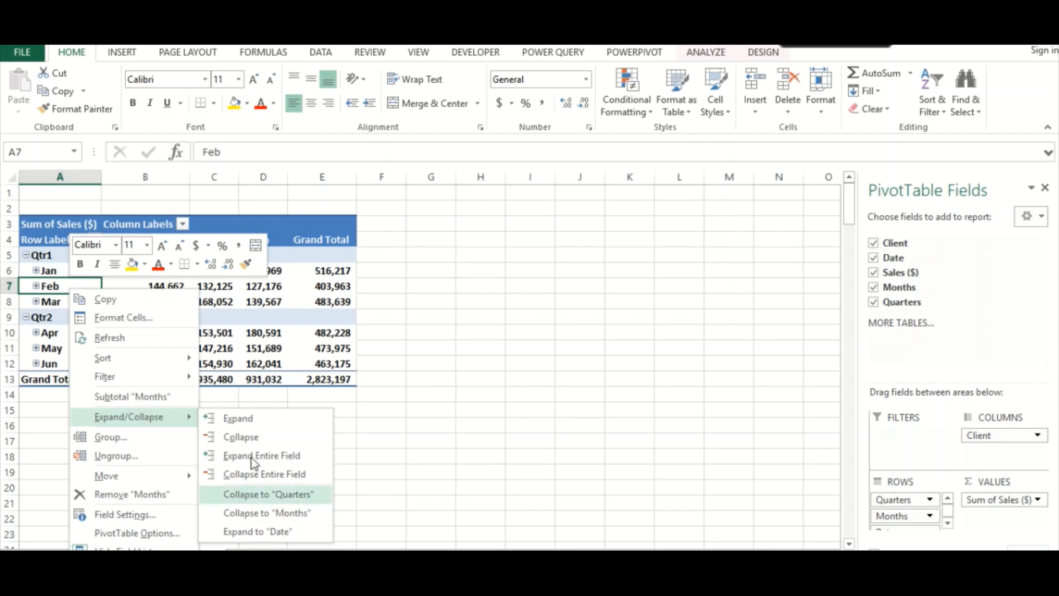
{"action": "left_click", "coordinate": [264, 336]}
{"action": "left_click", "coordinate": [178, 421]}
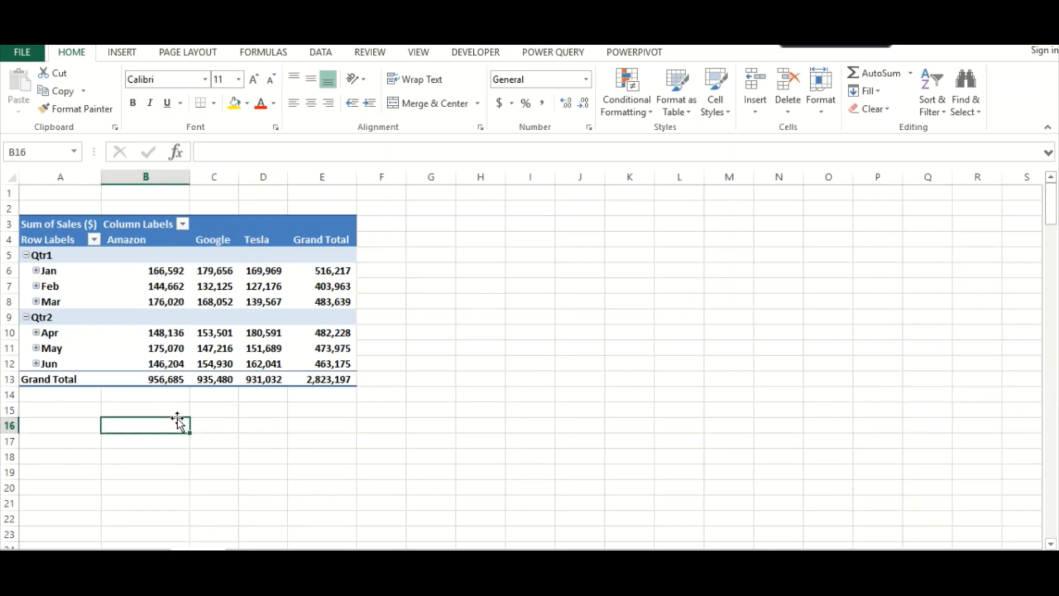
Step: Change the PivotTable's report layout to Tabular Form
{"action": "left_click", "coordinate": [165, 287]}
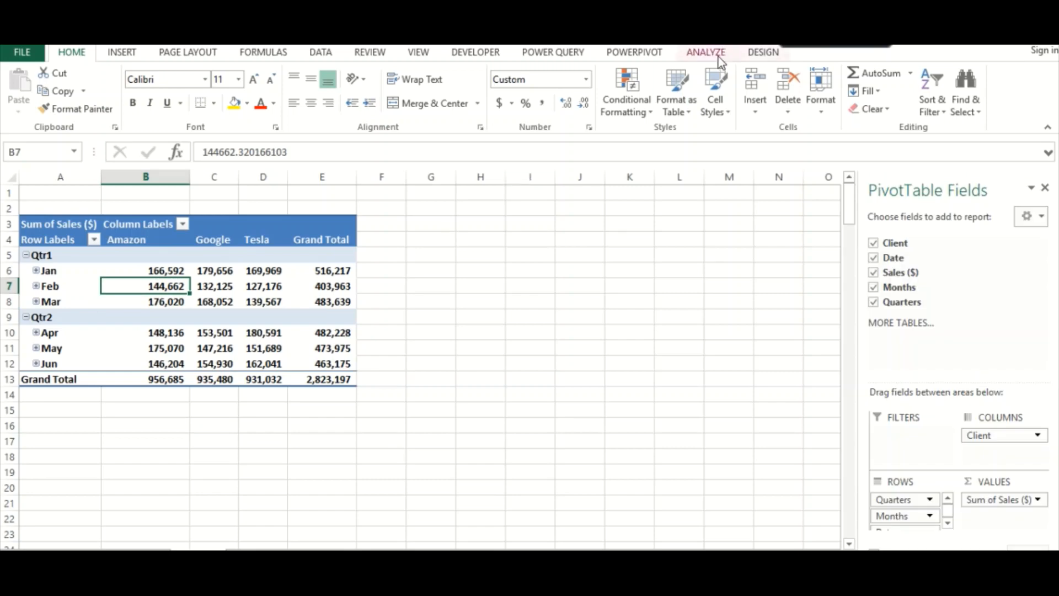
{"action": "left_click", "coordinate": [721, 62]}
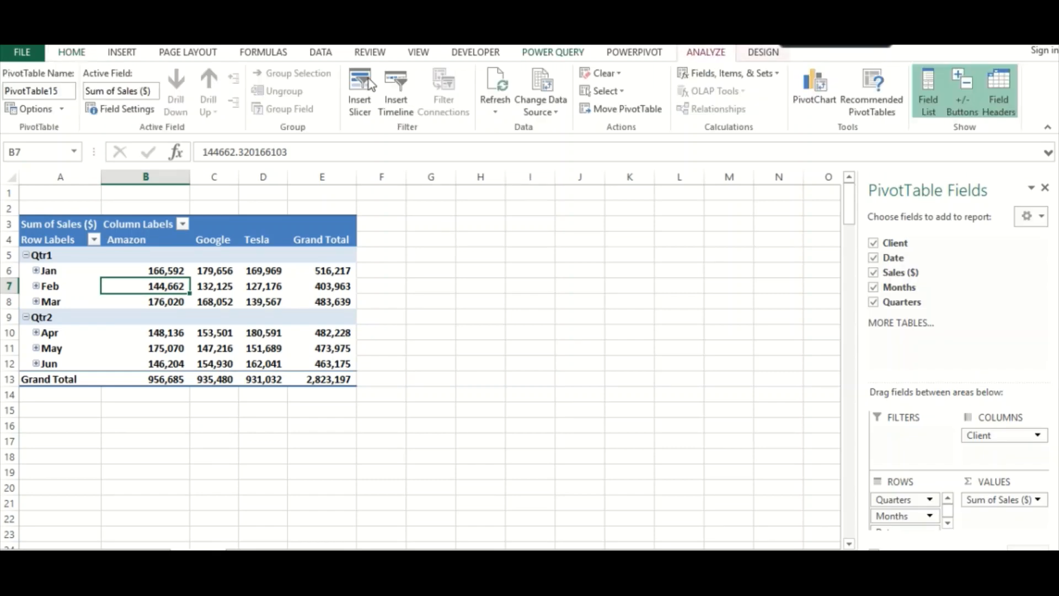
{"action": "left_click", "coordinate": [751, 53]}
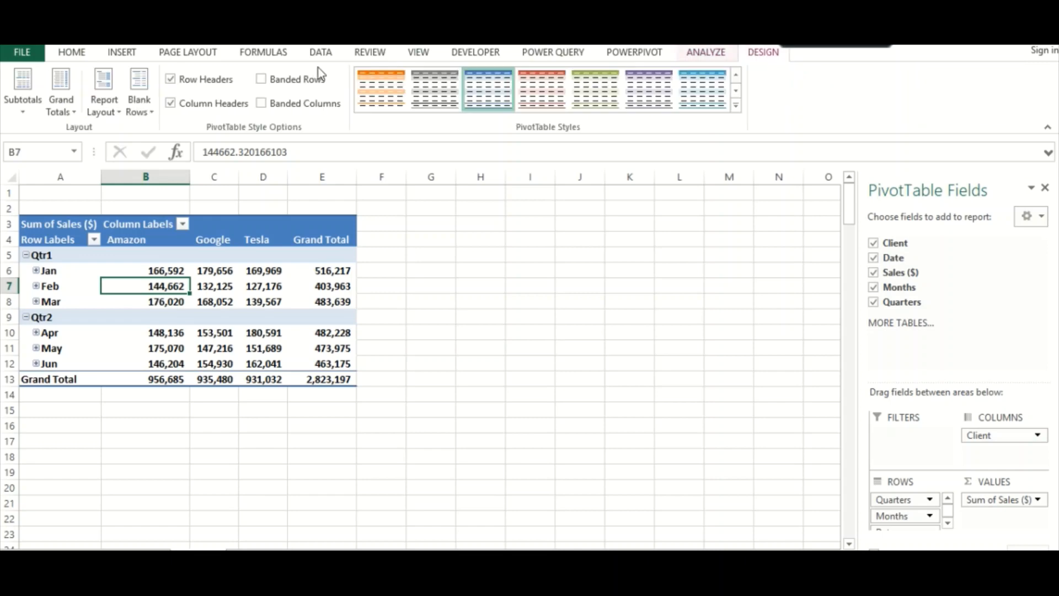
{"action": "left_click", "coordinate": [102, 101]}
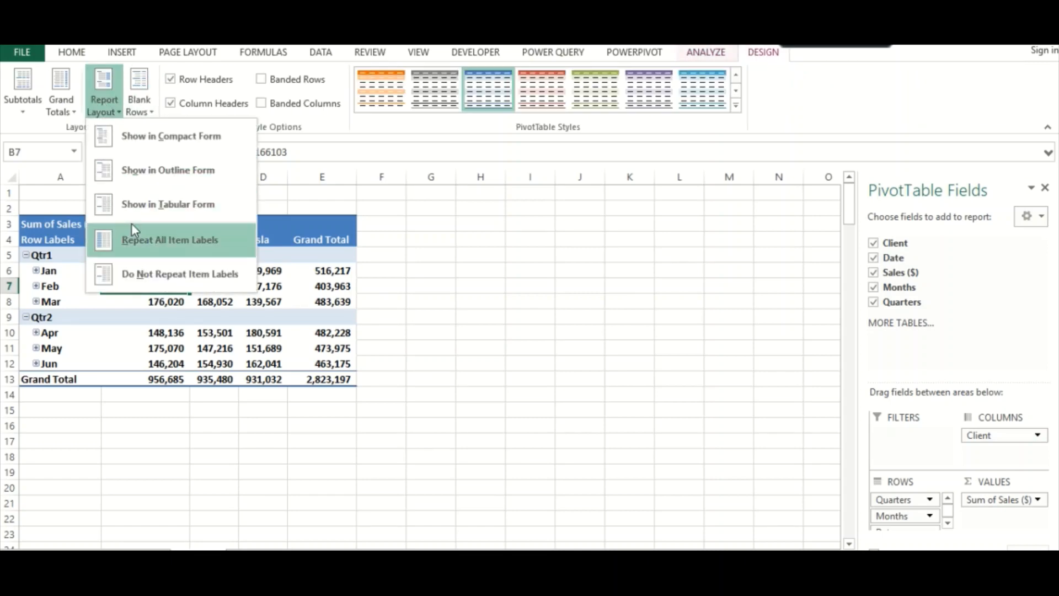
{"action": "left_click", "coordinate": [146, 215]}
{"action": "left_click", "coordinate": [160, 398]}
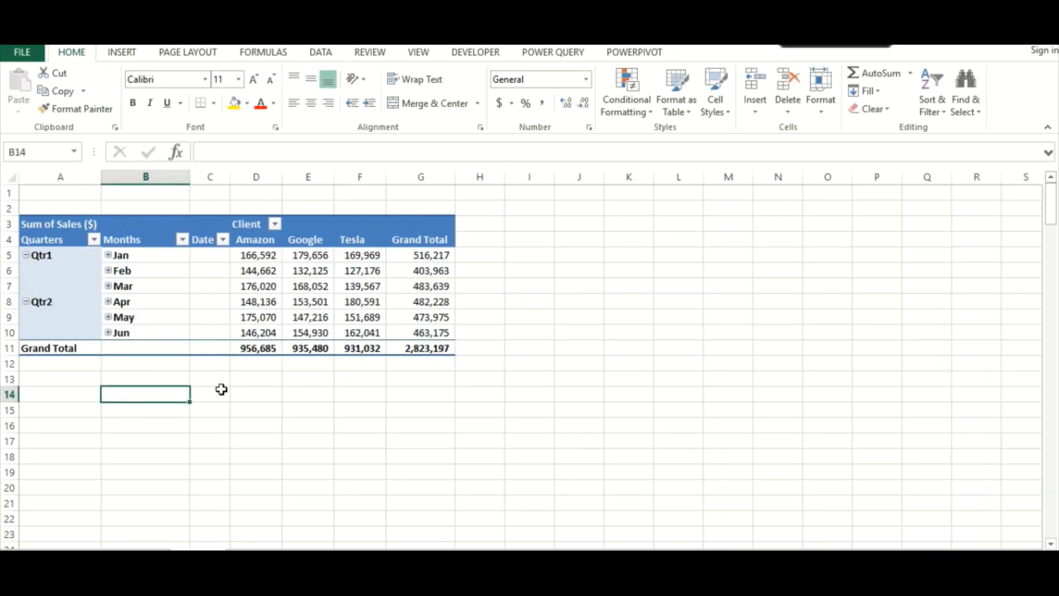
{"action": "left_click", "coordinate": [223, 389]}
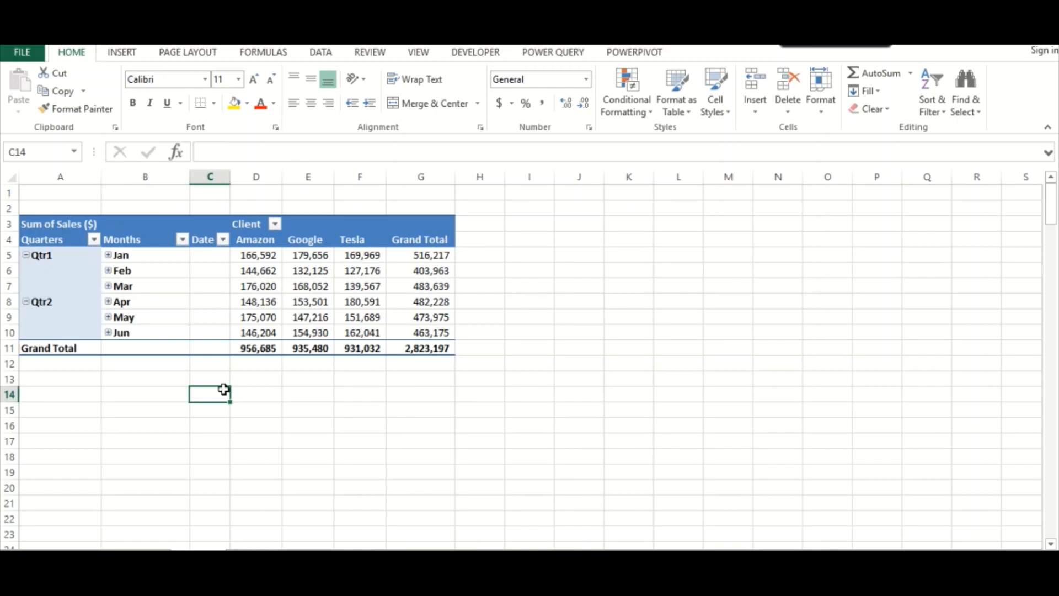
{"action": "left_click", "coordinate": [268, 320]}
{"action": "left_click", "coordinate": [246, 454]}
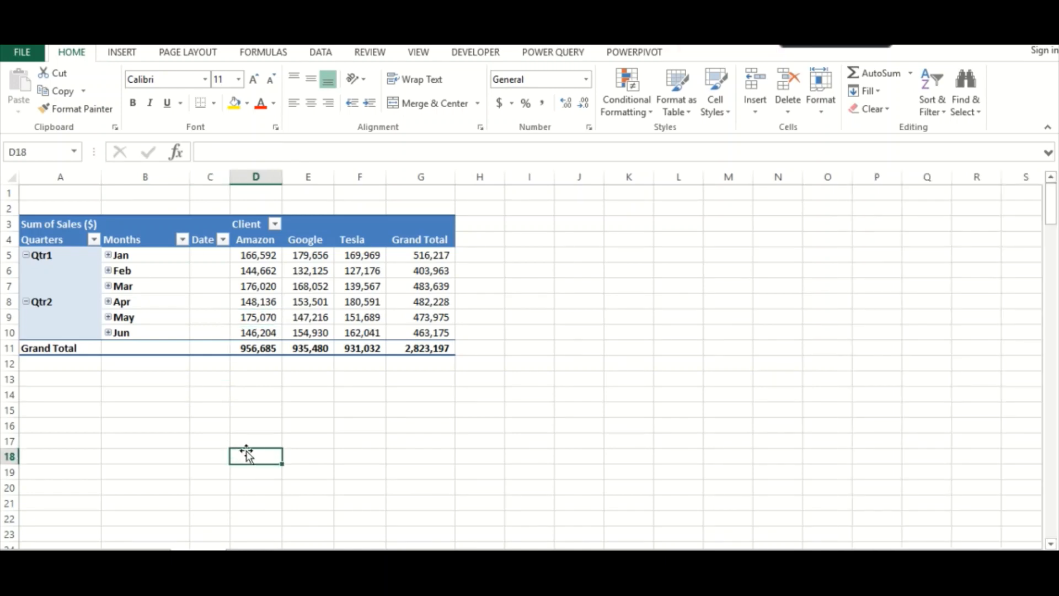
{"action": "left_click", "coordinate": [308, 382]}
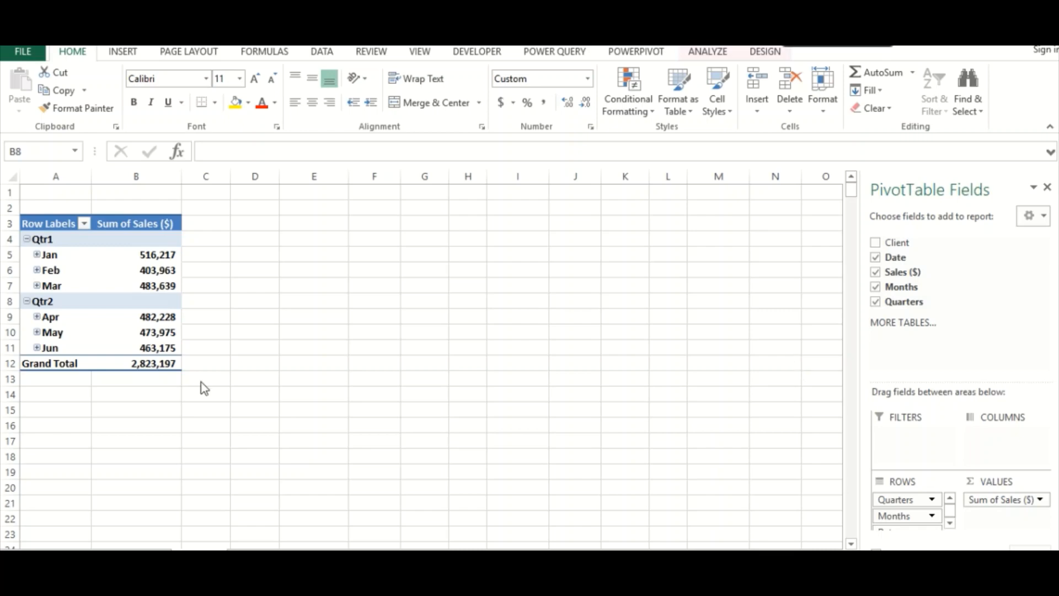
Step: Insert a slicer for the Client field of the PivotTable
{"action": "left_click", "coordinate": [139, 267]}
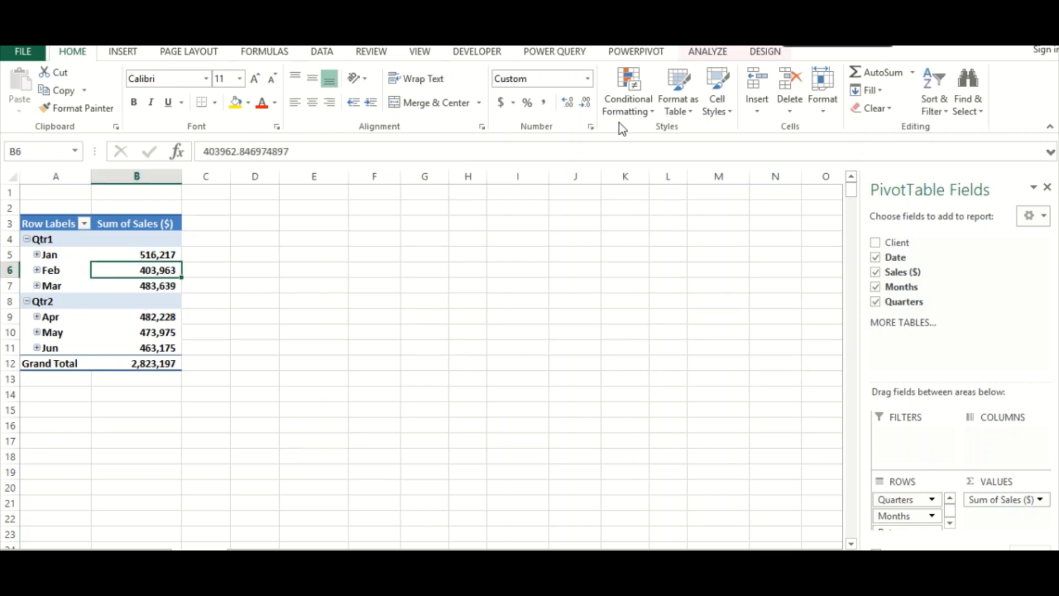
{"action": "left_click", "coordinate": [123, 51]}
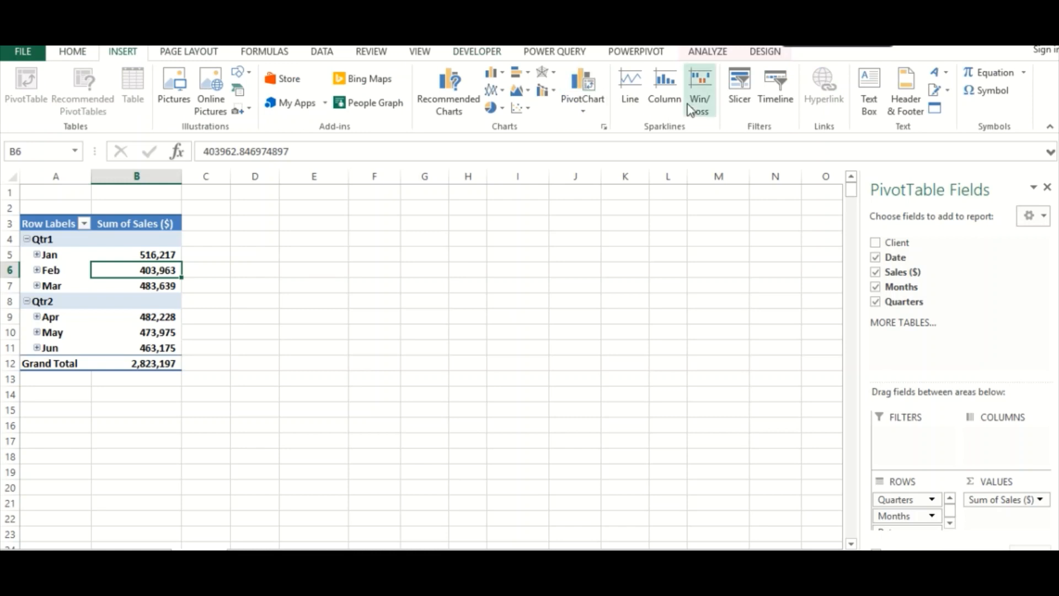
{"action": "left_click", "coordinate": [738, 108]}
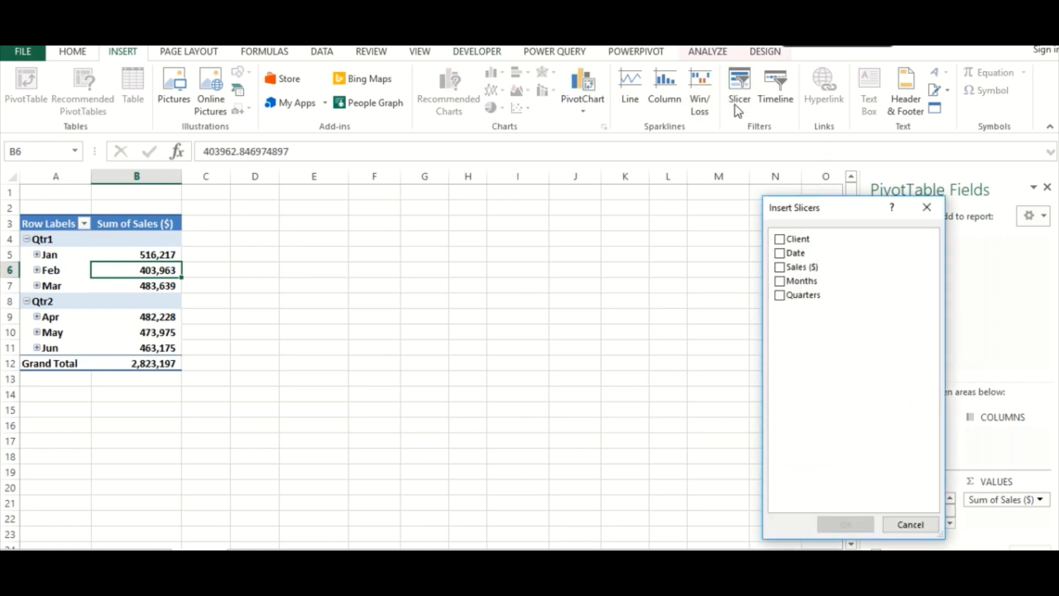
{"action": "left_click", "coordinate": [779, 238]}
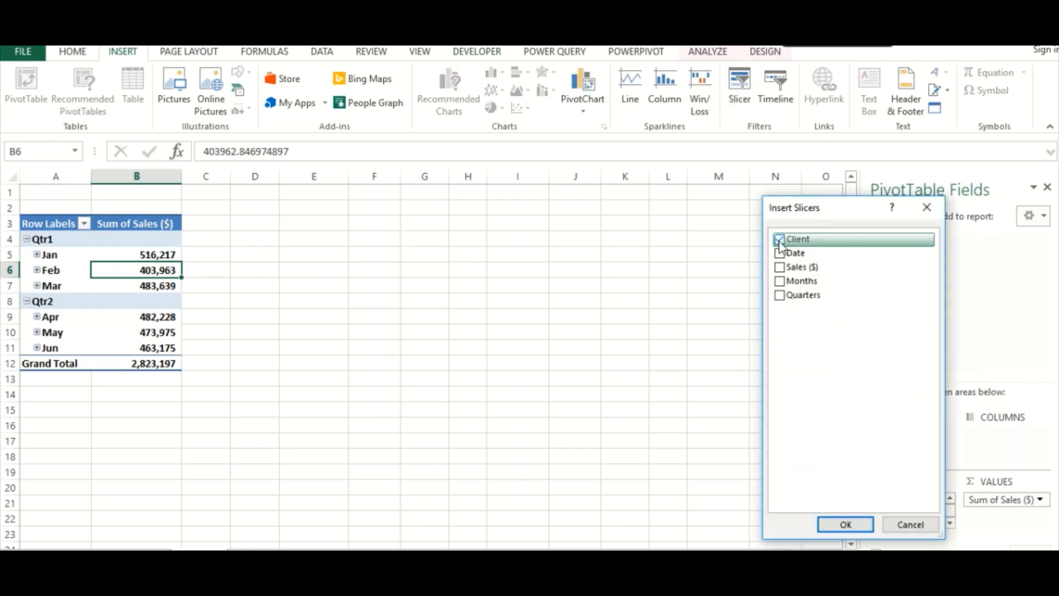
{"action": "left_click", "coordinate": [829, 524]}
{"action": "left_click", "coordinate": [302, 333]}
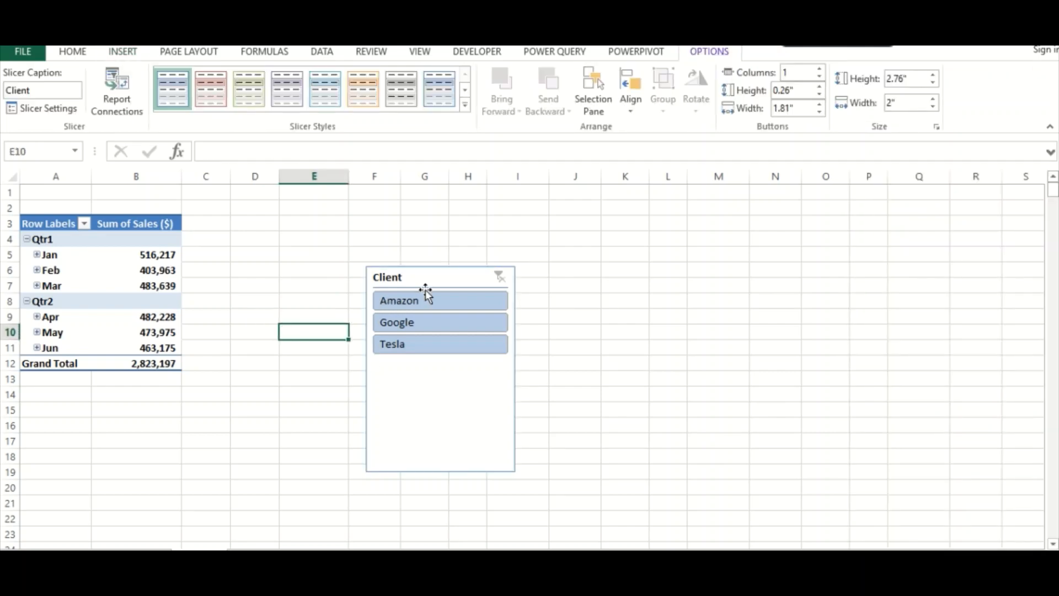
Step: Move the Client slicer beside the PivotTable, starting around cell E2, and shorten it to fit just below the Tesla item
{"action": "left_click_drag", "start_coordinate": [428, 284], "coordinate": [328, 221]}
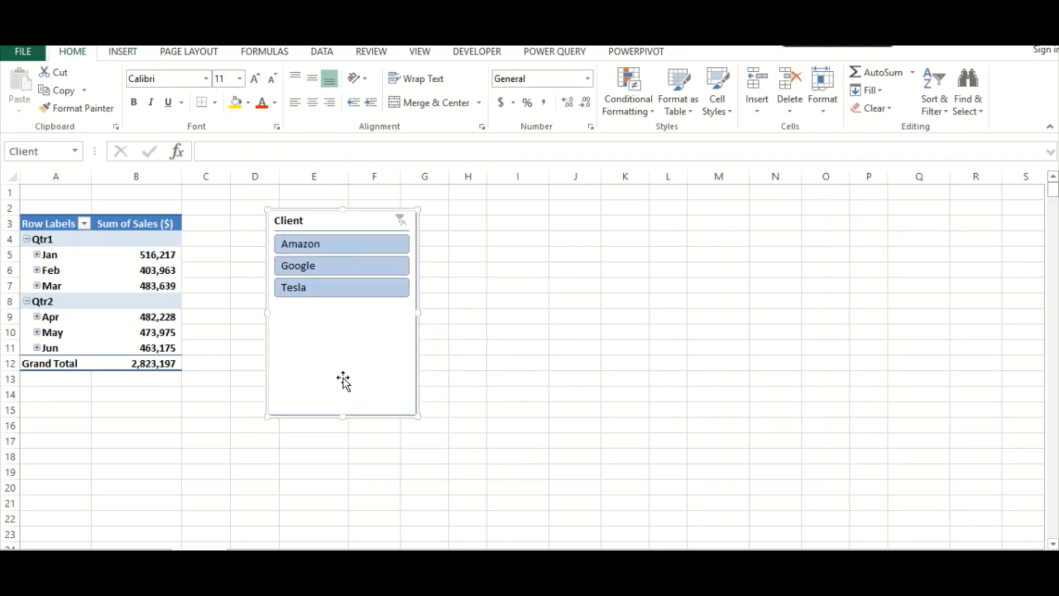
{"action": "left_click_drag", "start_coordinate": [343, 417], "coordinate": [354, 309]}
{"action": "left_click", "coordinate": [346, 329]}
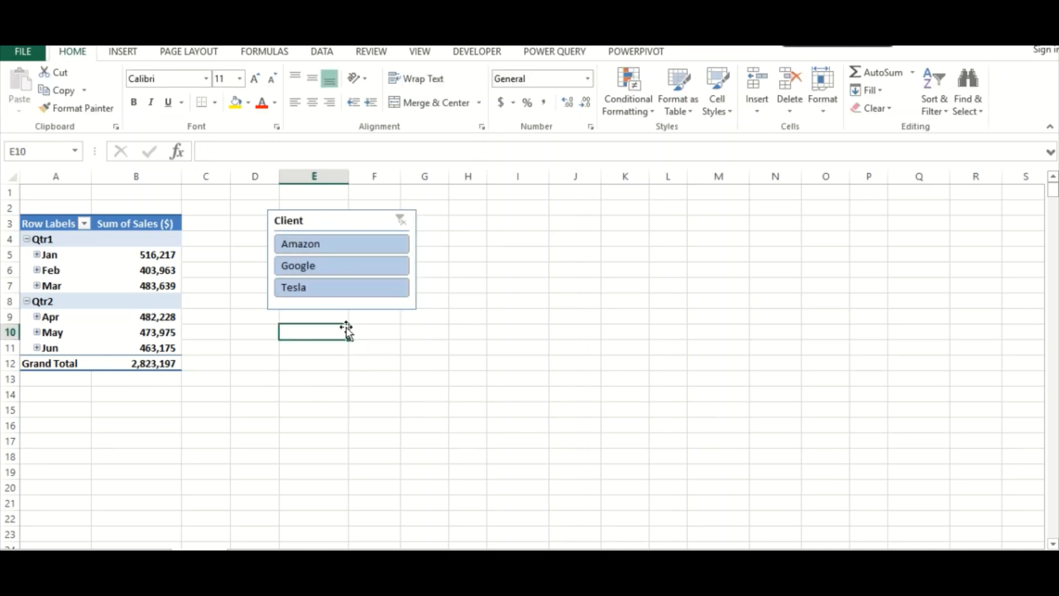
Step: Filter the PivotTable with the Client slicer by Amazon, Google and Tesla in turn, ending with Google and Tesla together
{"action": "left_click", "coordinate": [338, 246]}
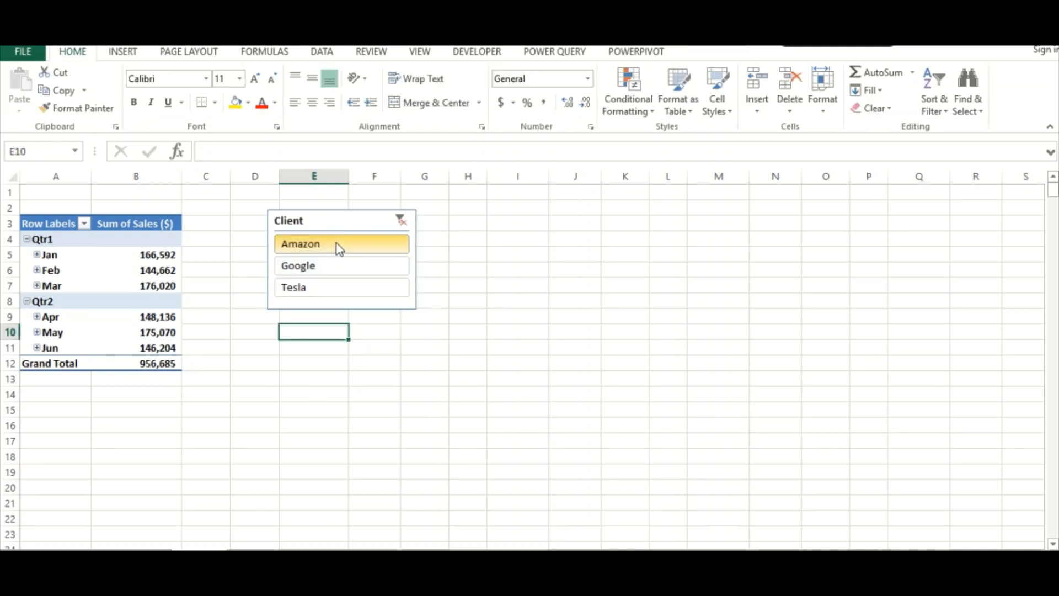
{"action": "left_click", "coordinate": [325, 270]}
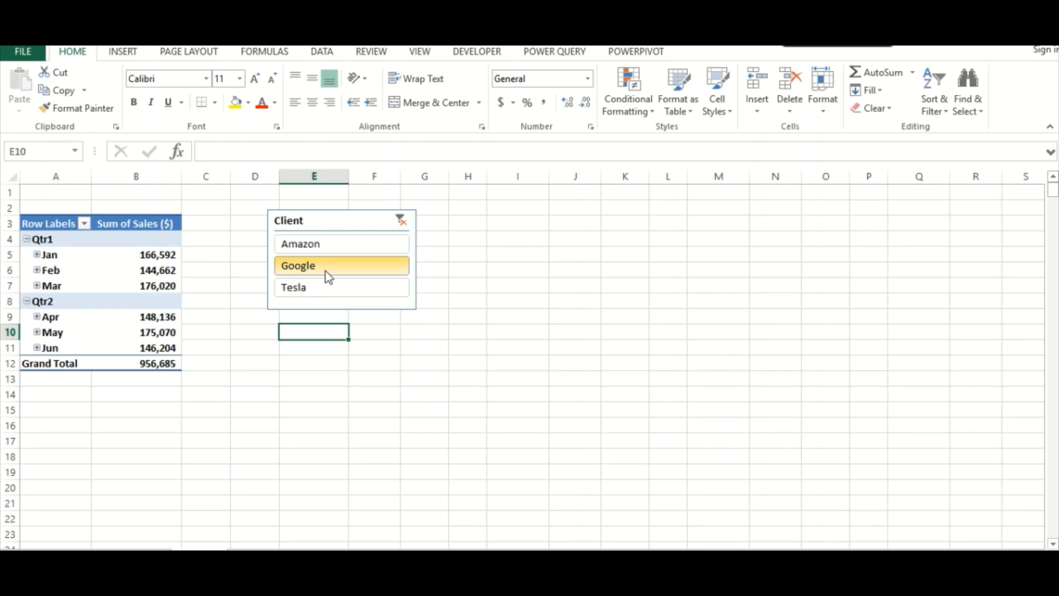
{"action": "left_click", "coordinate": [321, 292]}
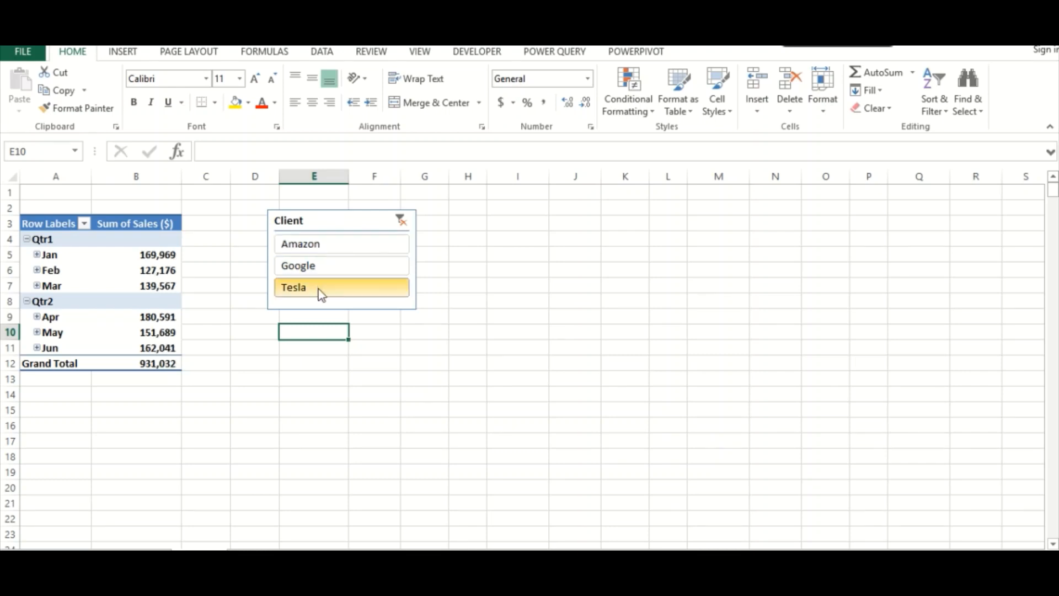
{"action": "left_click", "coordinate": [324, 266], "text": "ctrl"}
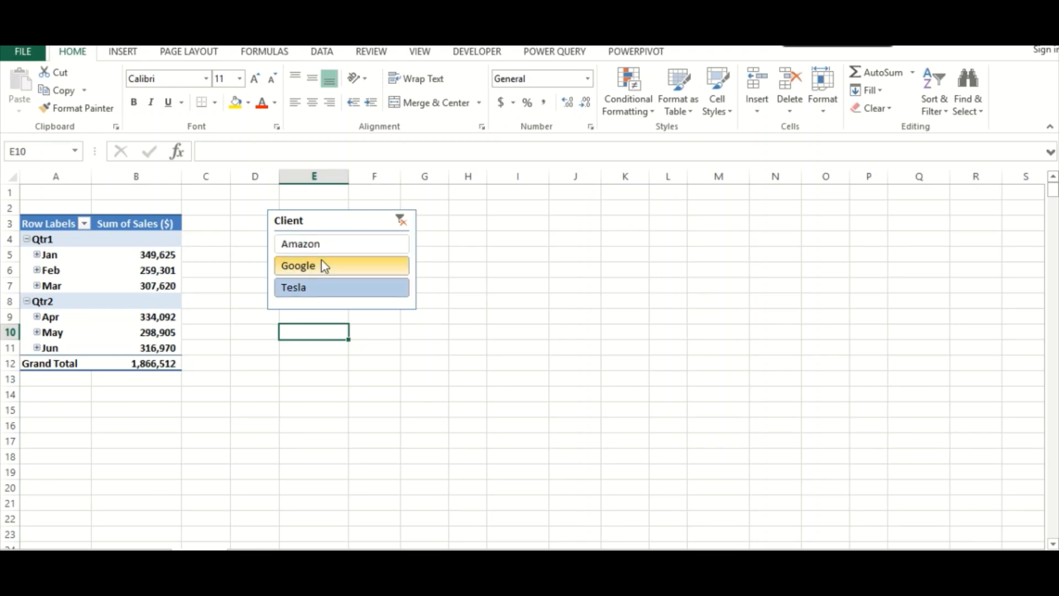
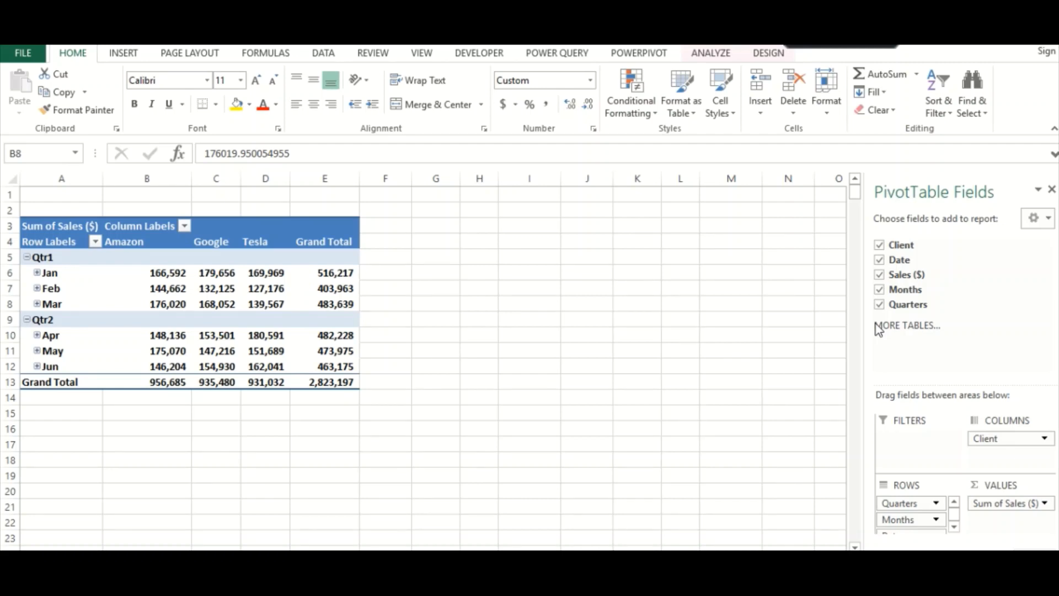
Step: Insert a Date timeline for the PivotTable, place it beside the table and enlarge it to about 1.9" high by 5.29" wide
{"action": "left_click", "coordinate": [151, 274]}
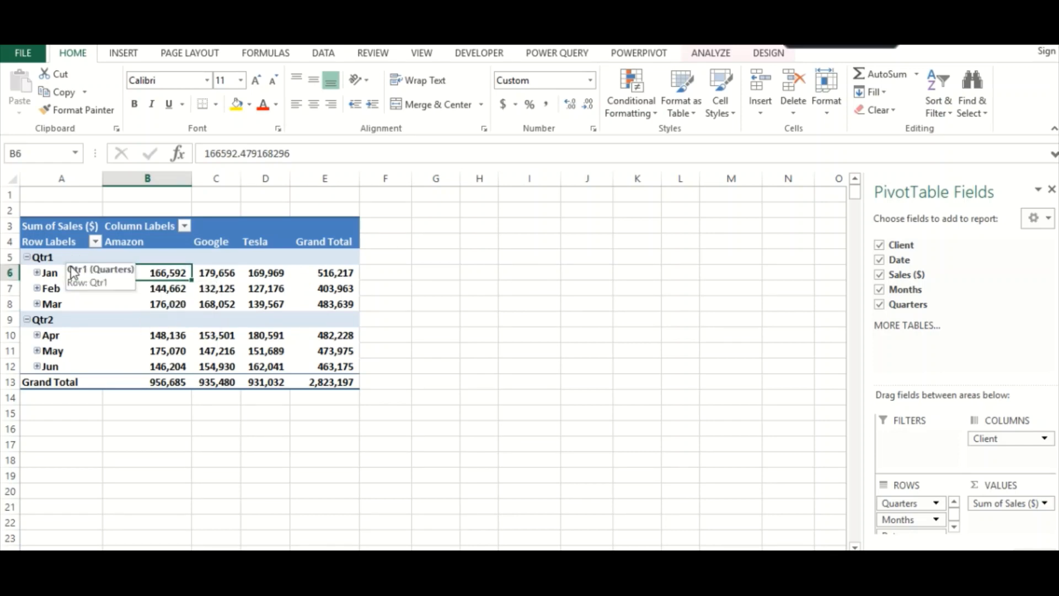
{"action": "left_click", "coordinate": [218, 289]}
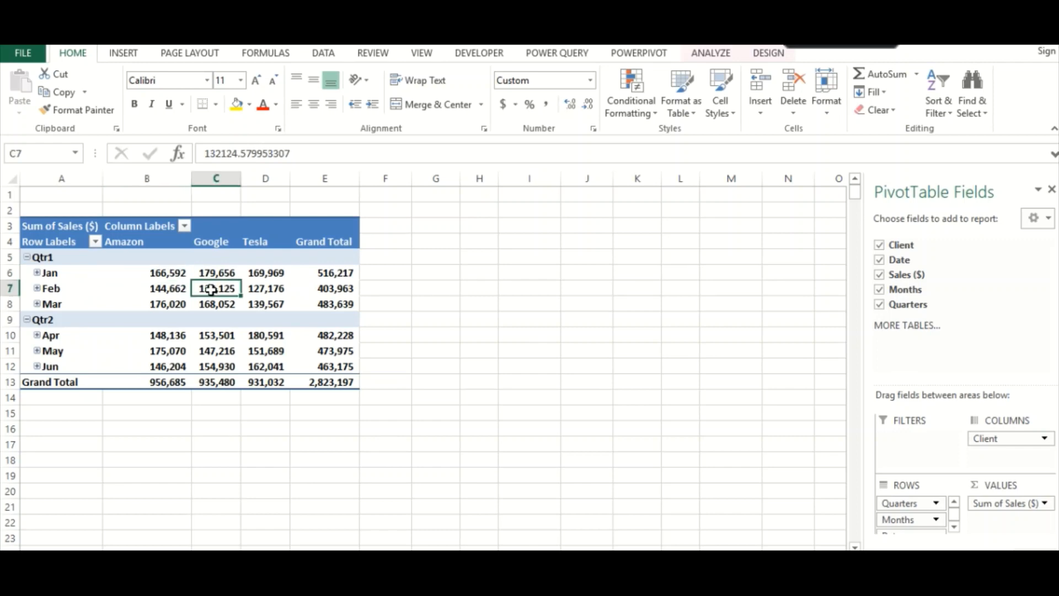
{"action": "left_click", "coordinate": [152, 286]}
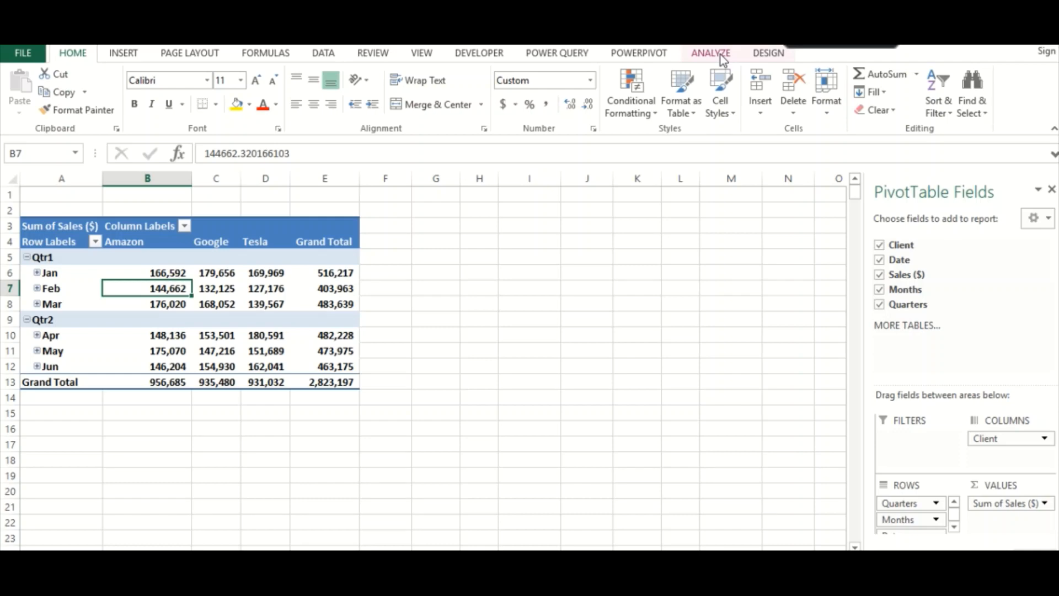
{"action": "left_click", "coordinate": [123, 52]}
{"action": "left_click", "coordinate": [778, 105]}
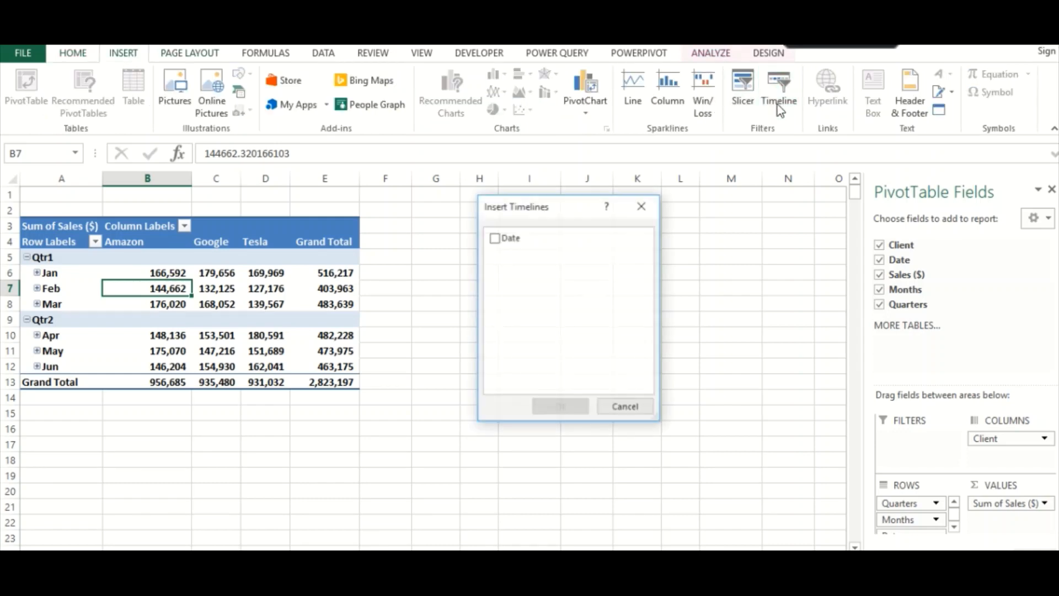
{"action": "left_click", "coordinate": [502, 243]}
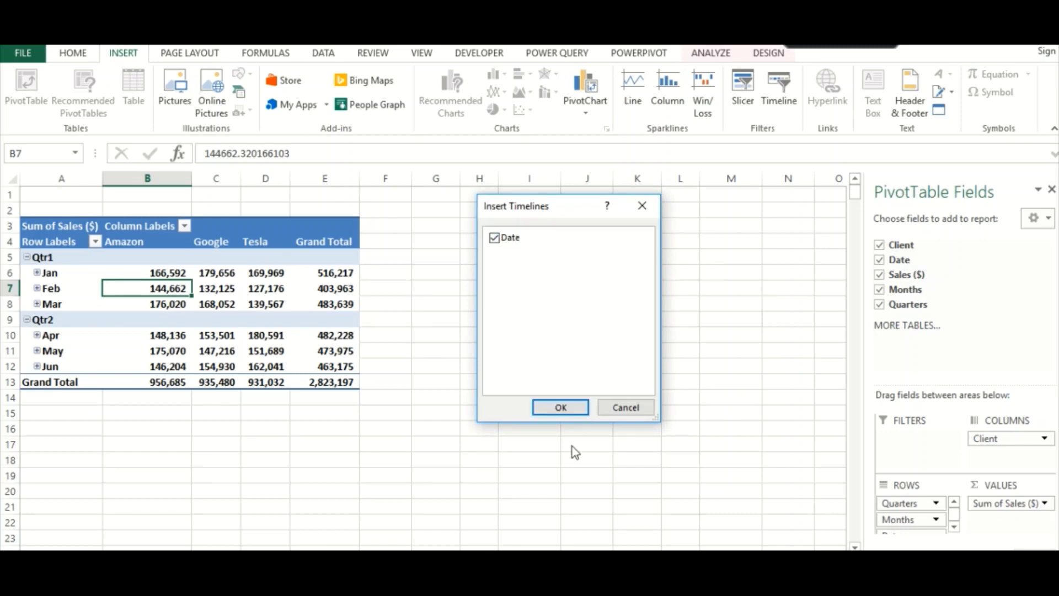
{"action": "left_click", "coordinate": [559, 407]}
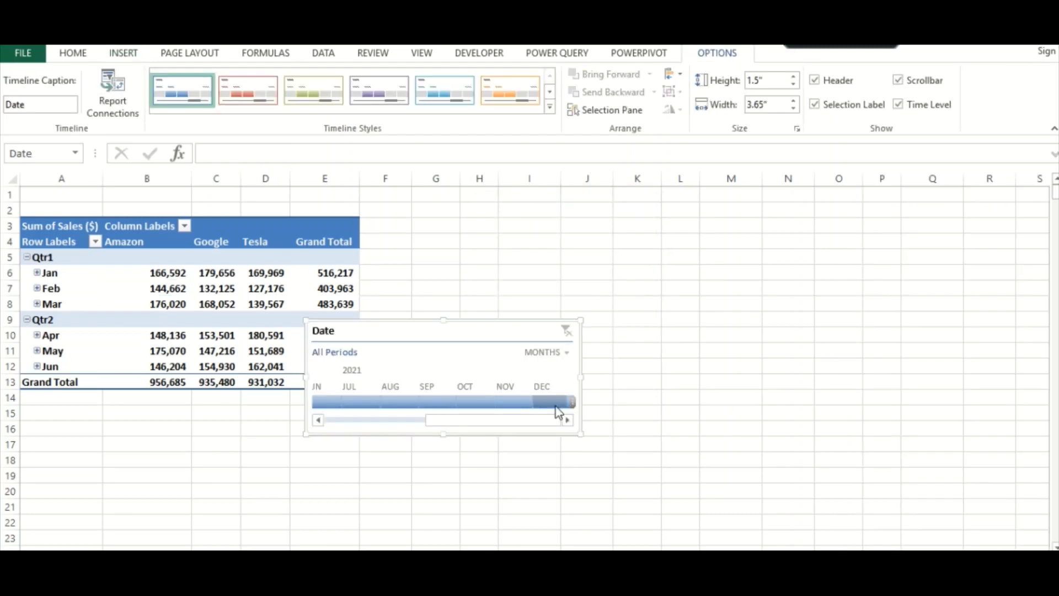
{"action": "left_click_drag", "start_coordinate": [435, 330], "coordinate": [513, 278]}
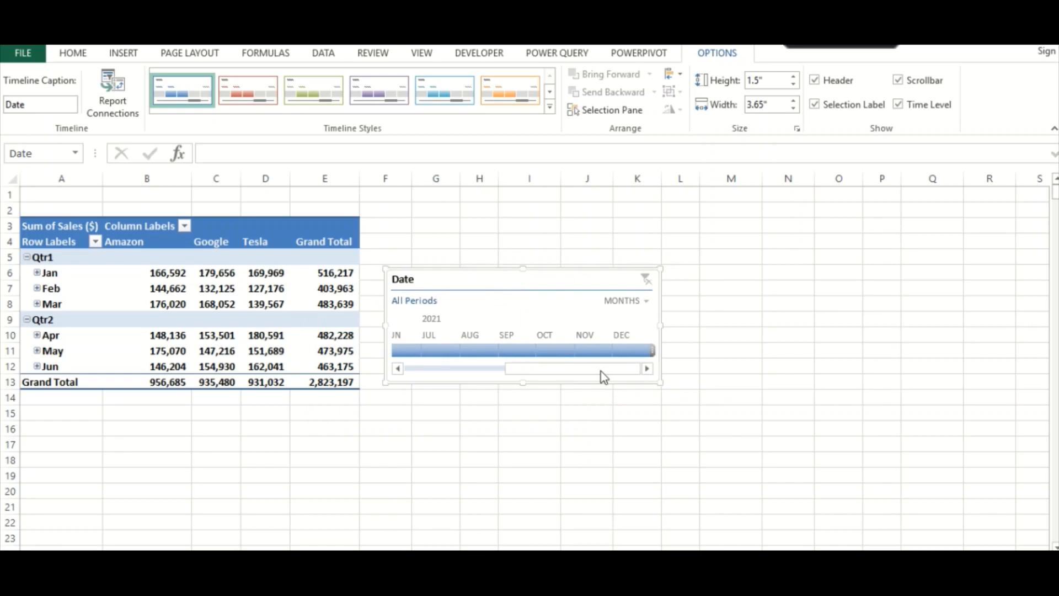
{"action": "left_click_drag", "start_coordinate": [659, 382], "coordinate": [785, 413]}
Step: Filter the PivotTable with the Date timeline to Jan 2021, and then to Feb - Mar 2021
{"action": "left_click_drag", "start_coordinate": [506, 374], "coordinate": [441, 372]}
{"action": "left_click", "coordinate": [412, 351]}
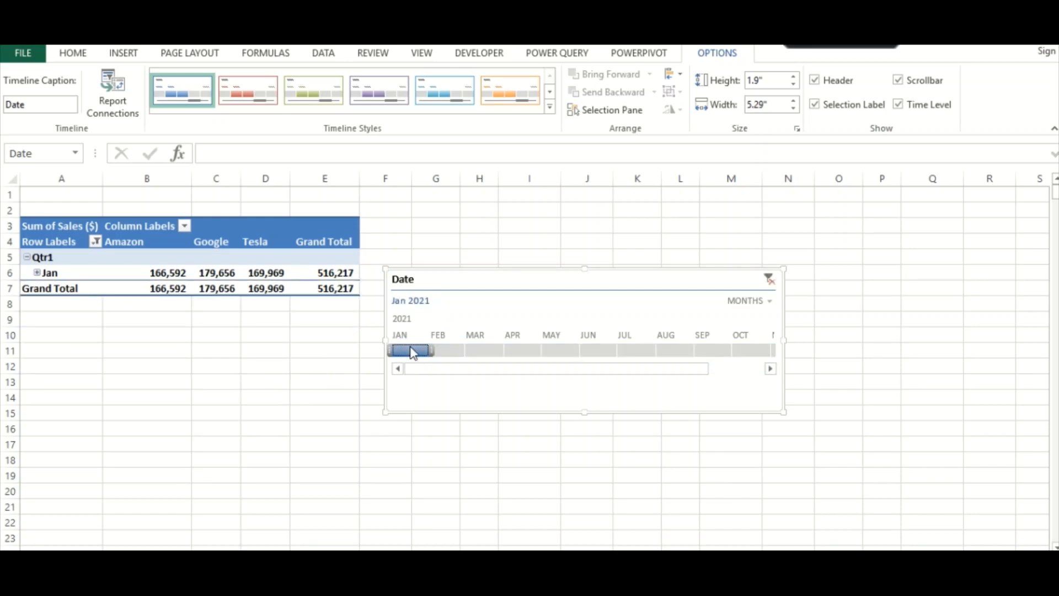
{"action": "left_click_drag", "start_coordinate": [413, 351], "coordinate": [505, 359]}
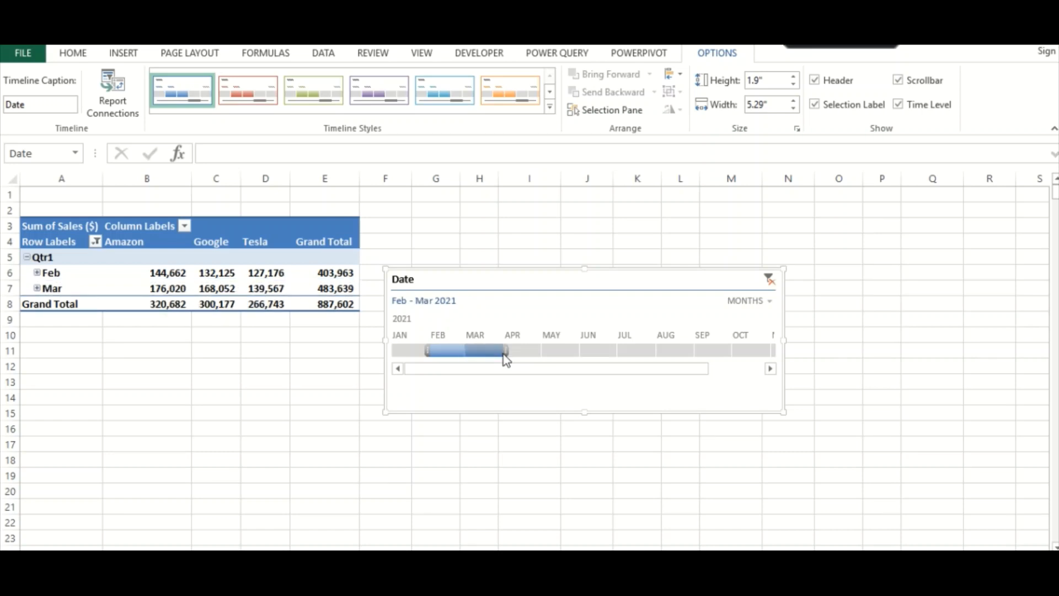
Step: Try the light red, orange and teal timeline styles, settling on the light green style for the Date timeline
{"action": "left_click", "coordinate": [550, 107]}
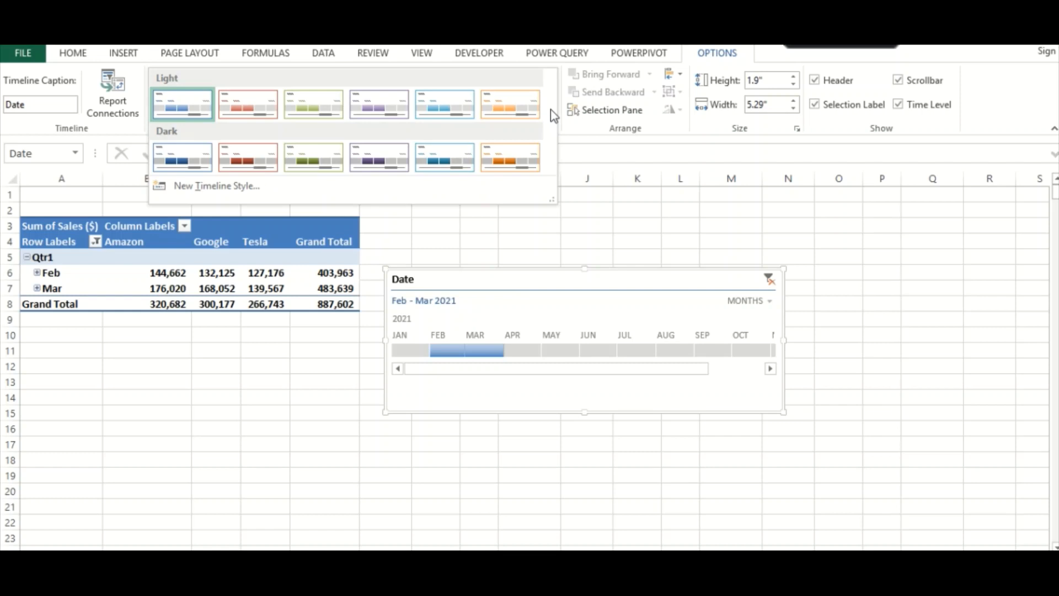
{"action": "left_click", "coordinate": [247, 110]}
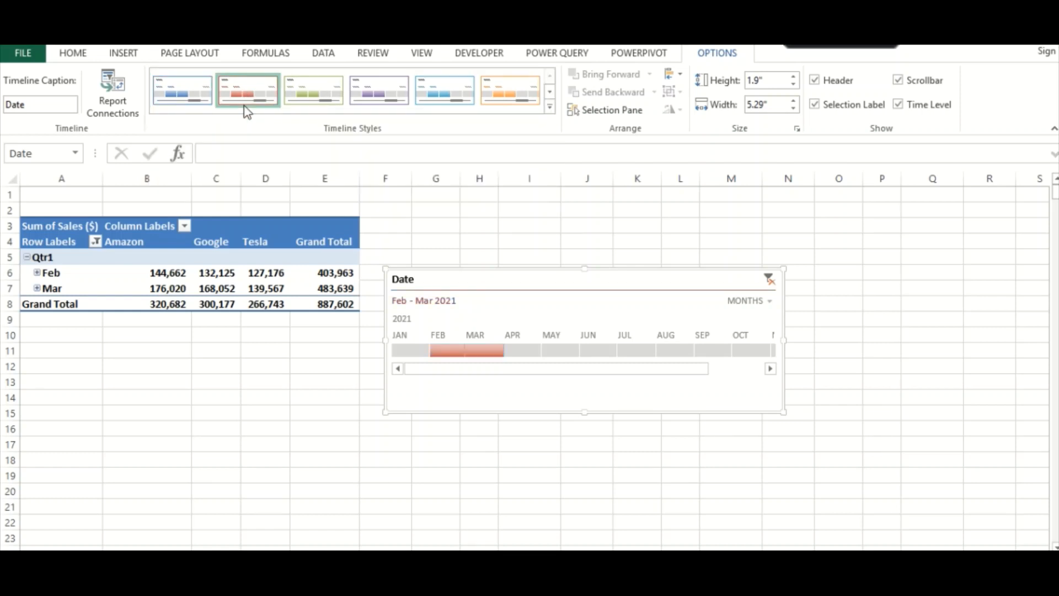
{"action": "left_click", "coordinate": [514, 95]}
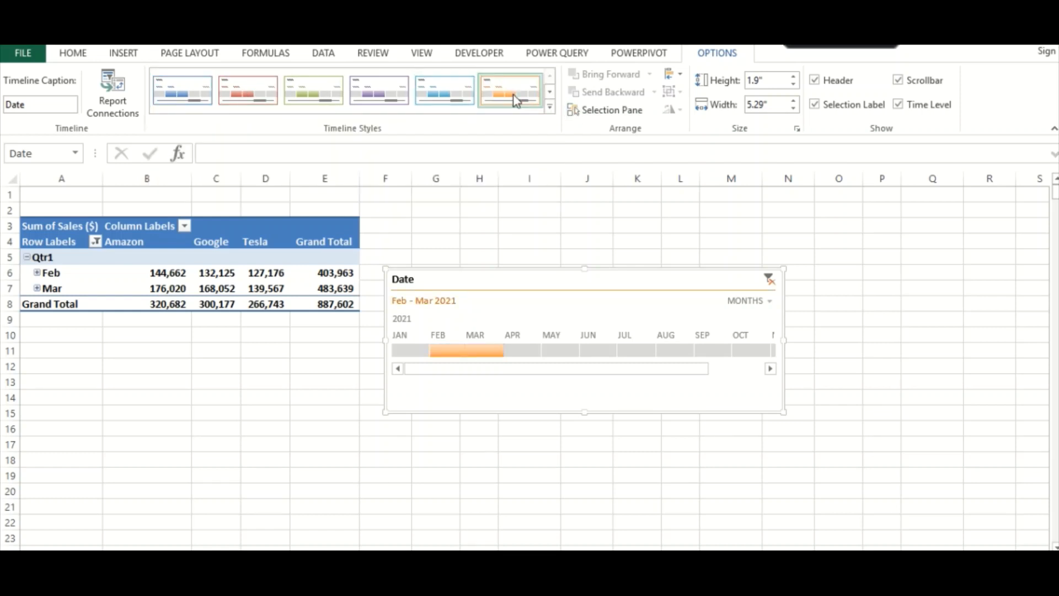
{"action": "left_click", "coordinate": [428, 98]}
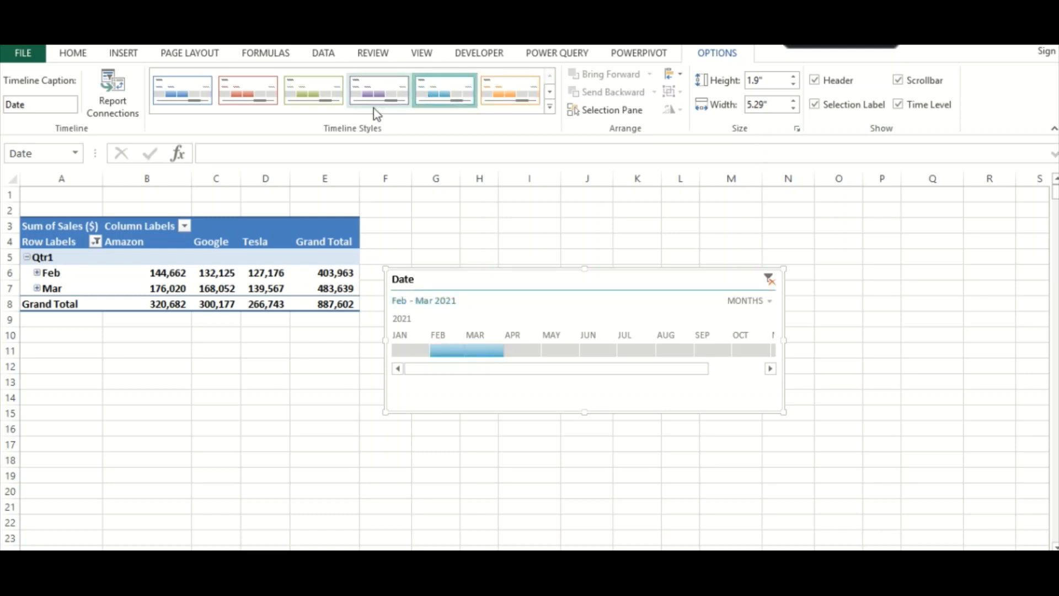
{"action": "left_click", "coordinate": [322, 95]}
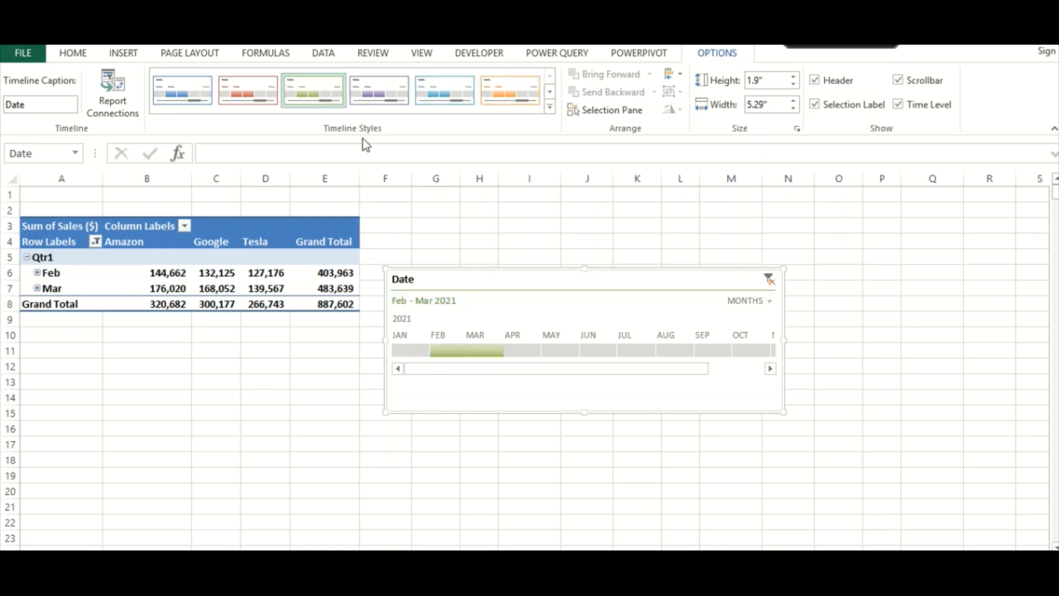
Step: Extend the timeline's filter period to Feb - Jul 2021, and then shorten it to Feb - Jun 2021
{"action": "left_click_drag", "start_coordinate": [505, 351], "coordinate": [632, 355]}
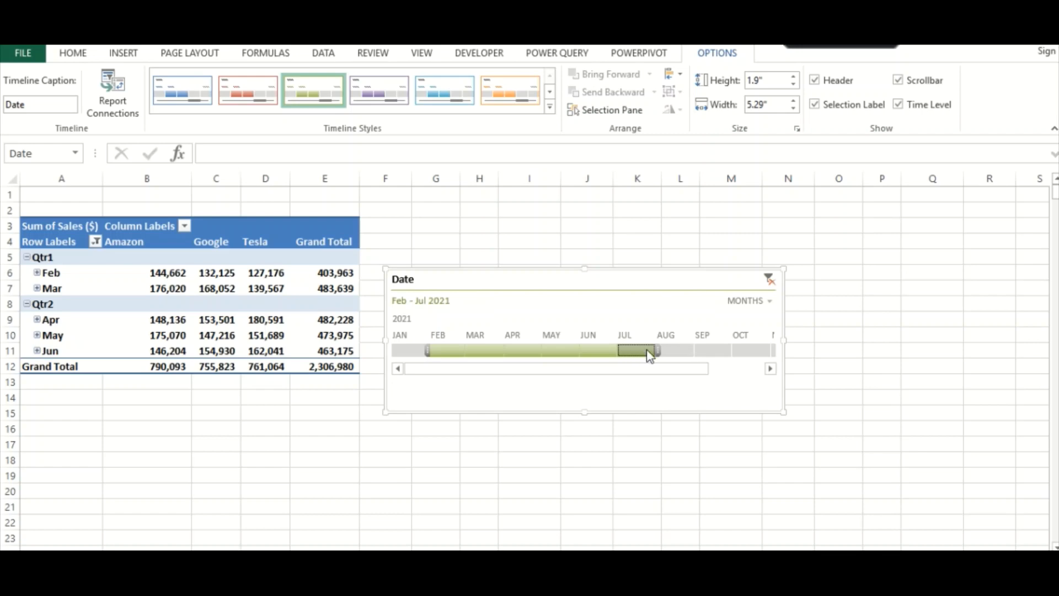
{"action": "left_click_drag", "start_coordinate": [658, 351], "coordinate": [484, 389]}
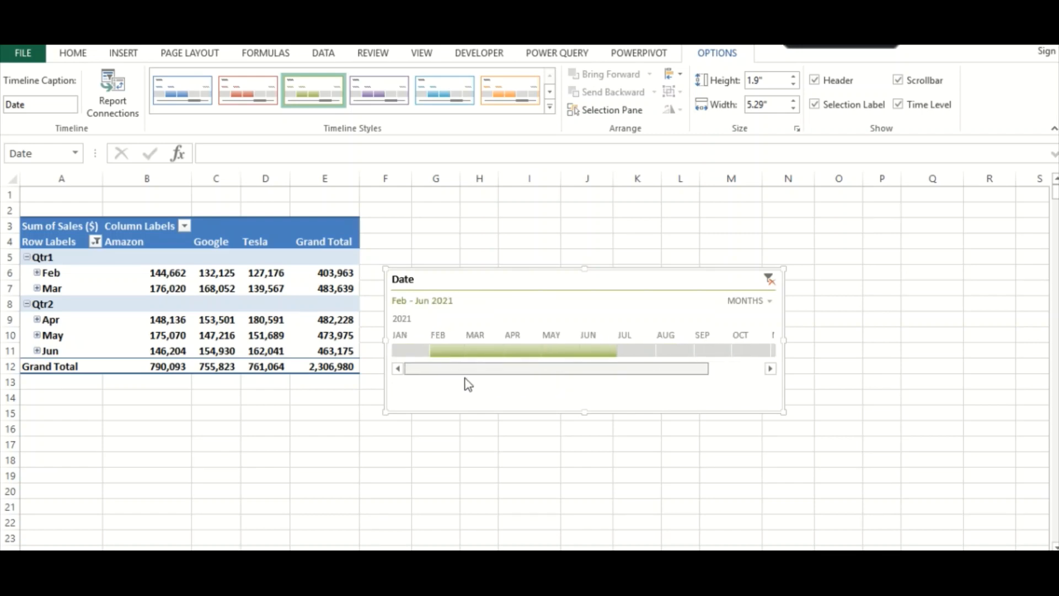
Step: Switch the timeline's time level to Quarters, back to Months and finally to Days, and browse along the daily scale
{"action": "left_click", "coordinate": [768, 302]}
{"action": "left_click", "coordinate": [772, 338]}
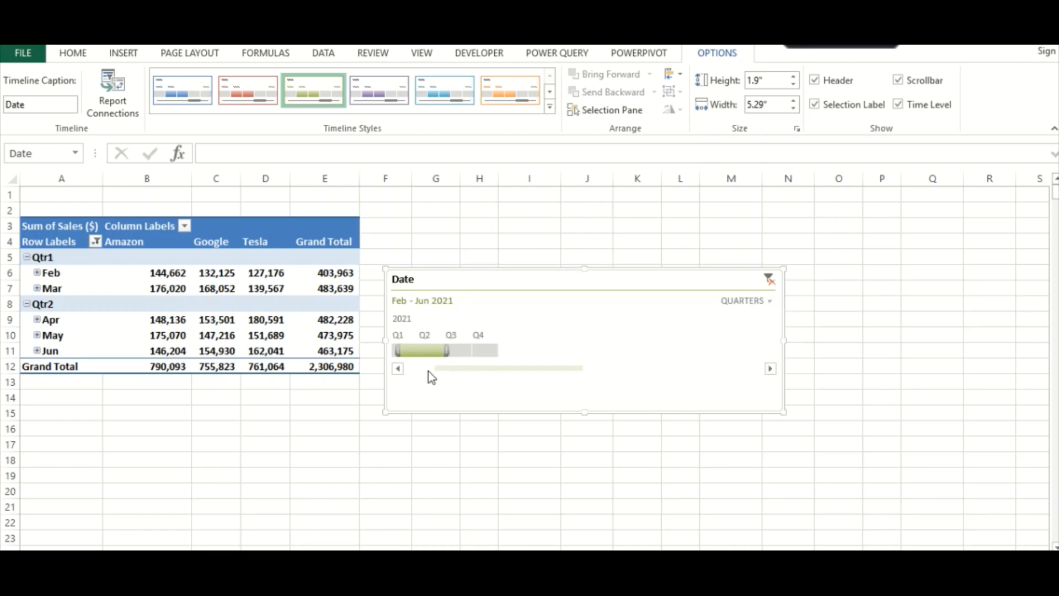
{"action": "left_click", "coordinate": [769, 302]}
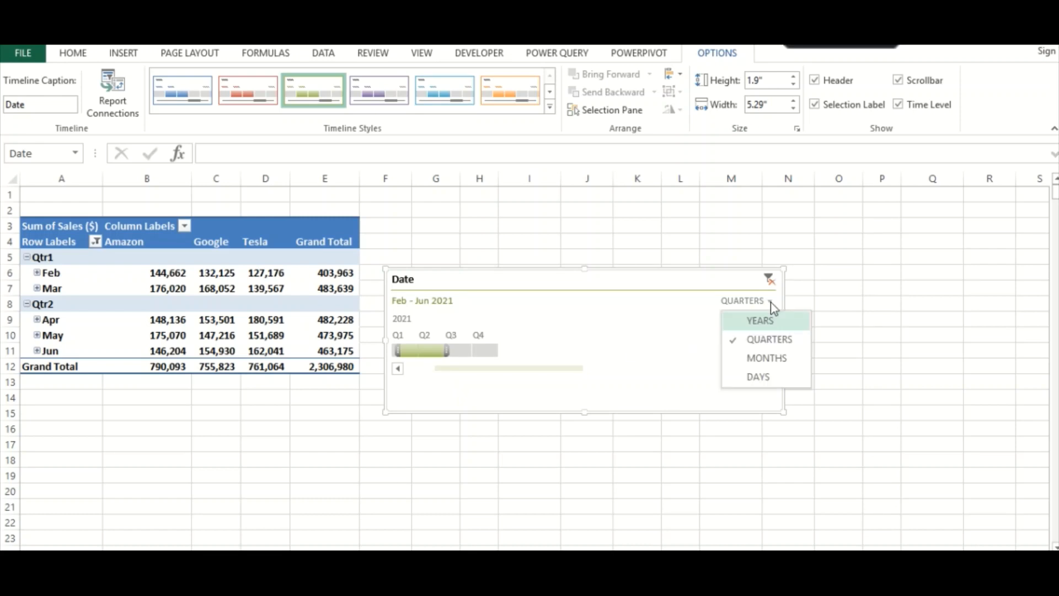
{"action": "left_click", "coordinate": [757, 357]}
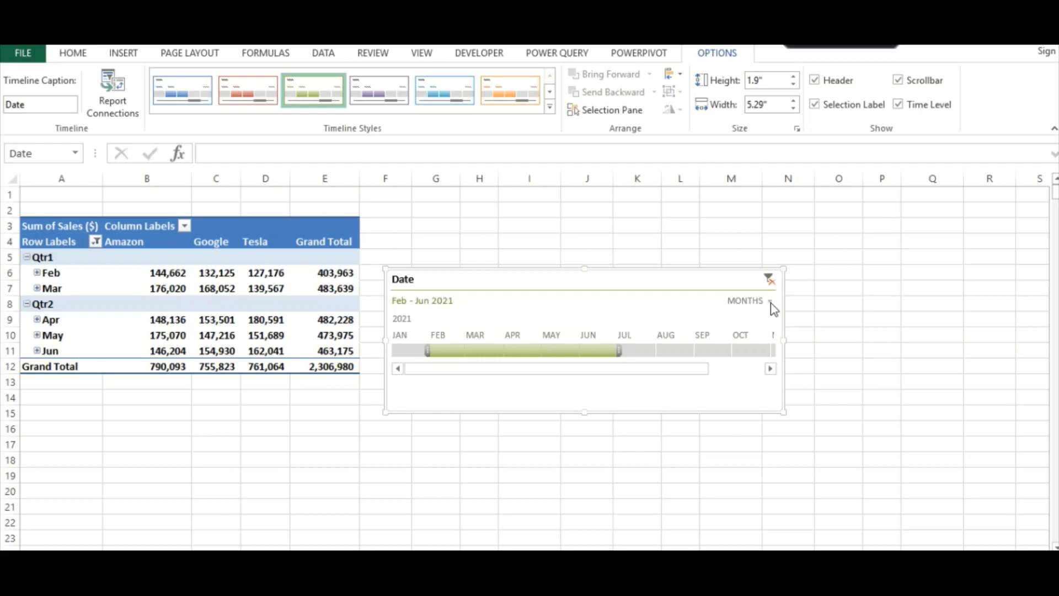
{"action": "left_click", "coordinate": [770, 303]}
{"action": "left_click", "coordinate": [764, 378]}
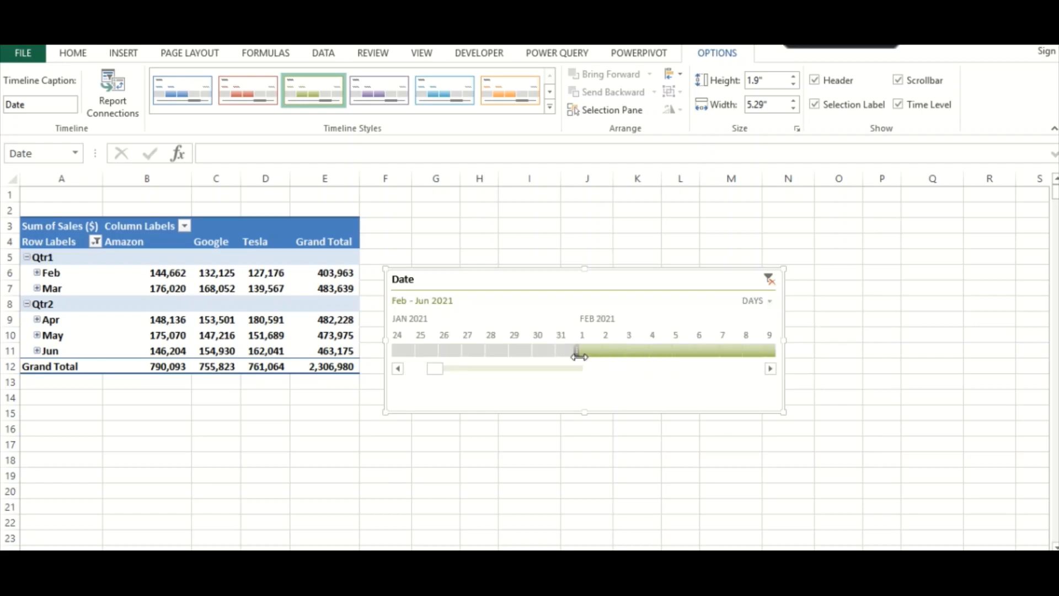
{"action": "left_click", "coordinate": [487, 367]}
{"action": "left_click_drag", "start_coordinate": [450, 369], "coordinate": [610, 359]}
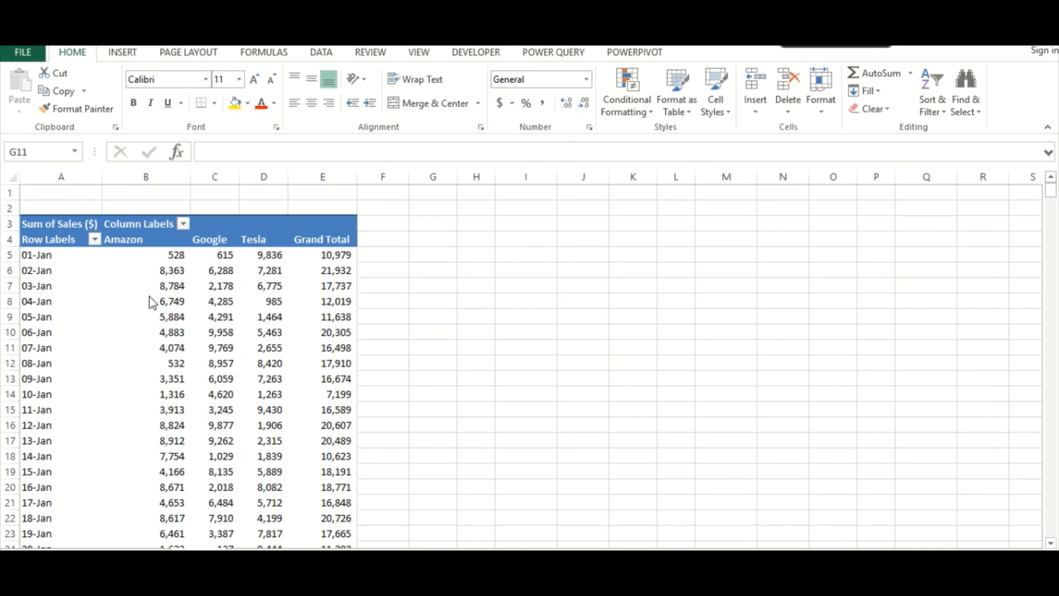
Step: Edit the grouping of the PivotTable's row dates, deselecting Months and Quarters so that only Days is selected
{"action": "mouse_move", "coordinate": [145, 296]}
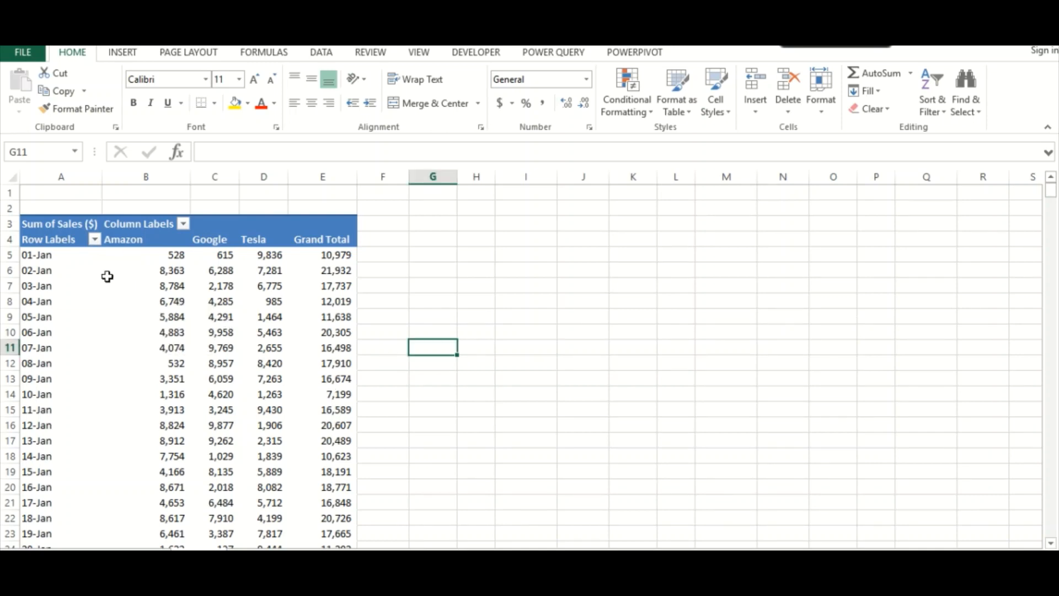
{"action": "left_click", "coordinate": [60, 260]}
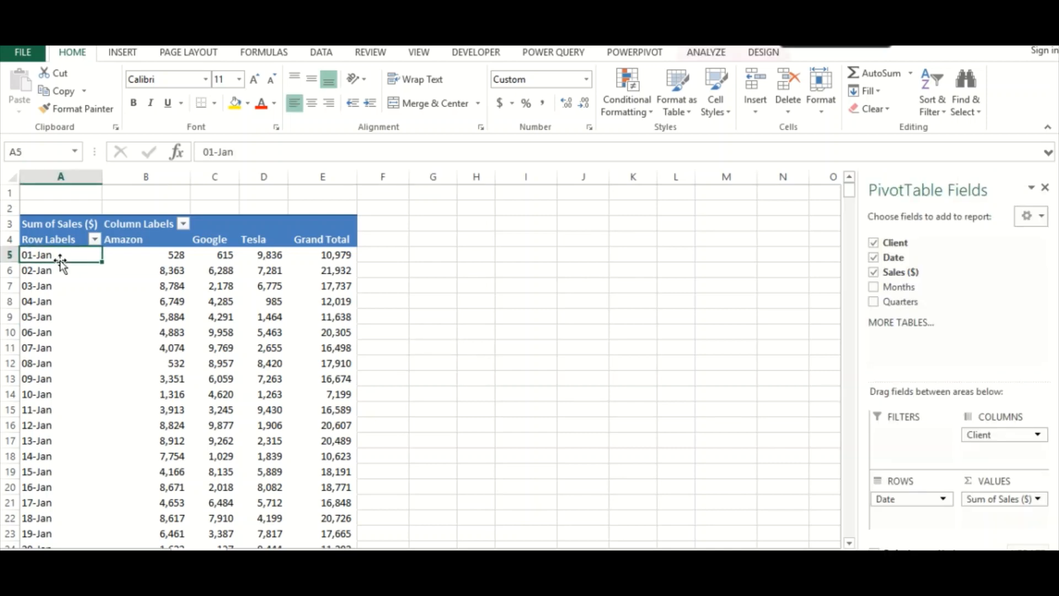
{"action": "right_click", "coordinate": [50, 256]}
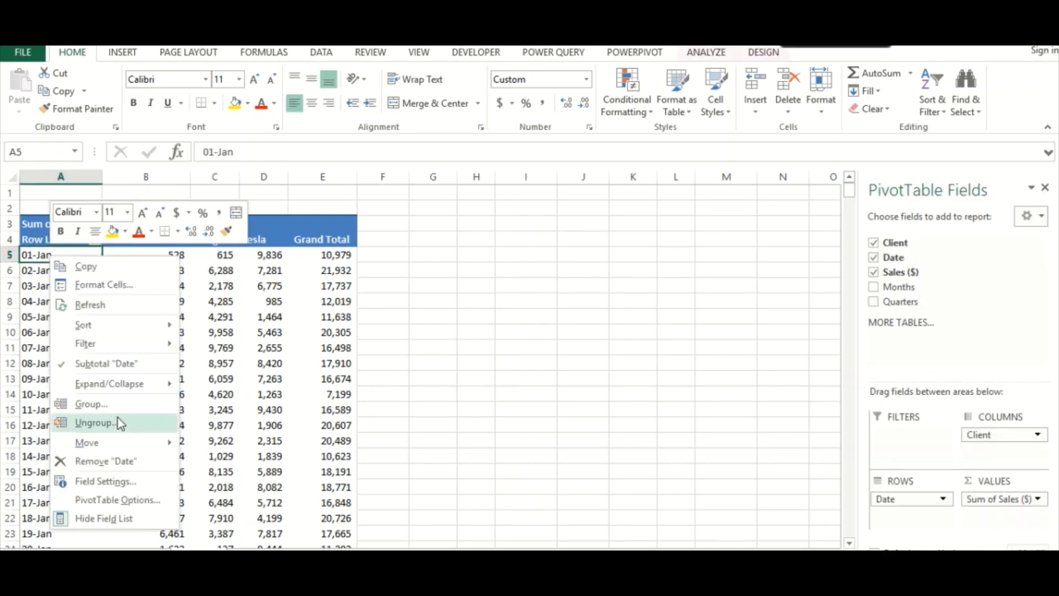
{"action": "left_click", "coordinate": [106, 404]}
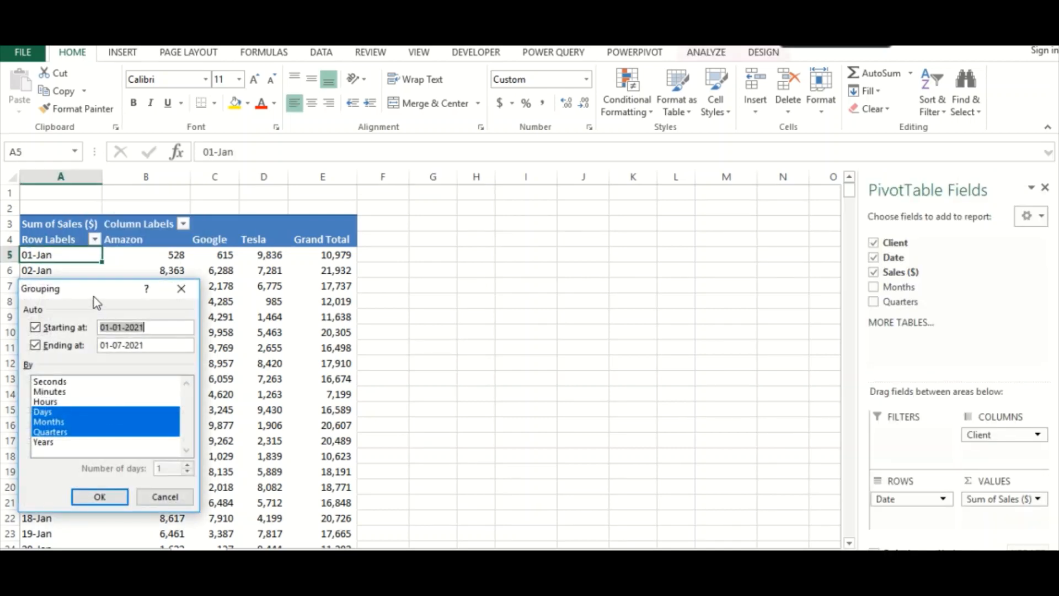
{"action": "left_click_drag", "start_coordinate": [94, 296], "coordinate": [364, 309]}
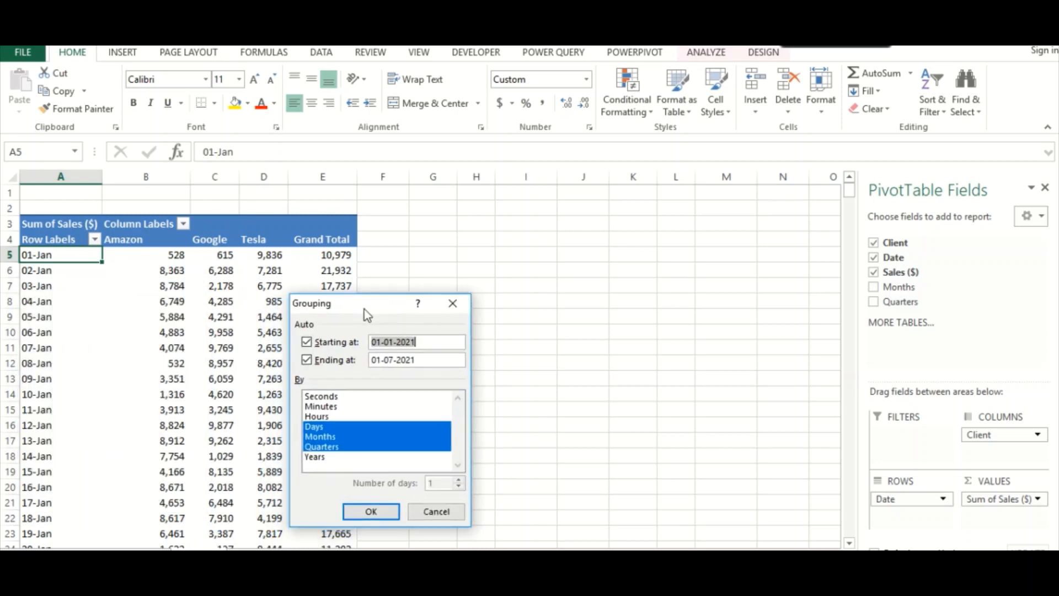
{"action": "left_click", "coordinate": [322, 428]}
{"action": "left_click", "coordinate": [321, 428]}
{"action": "left_click", "coordinate": [319, 435]}
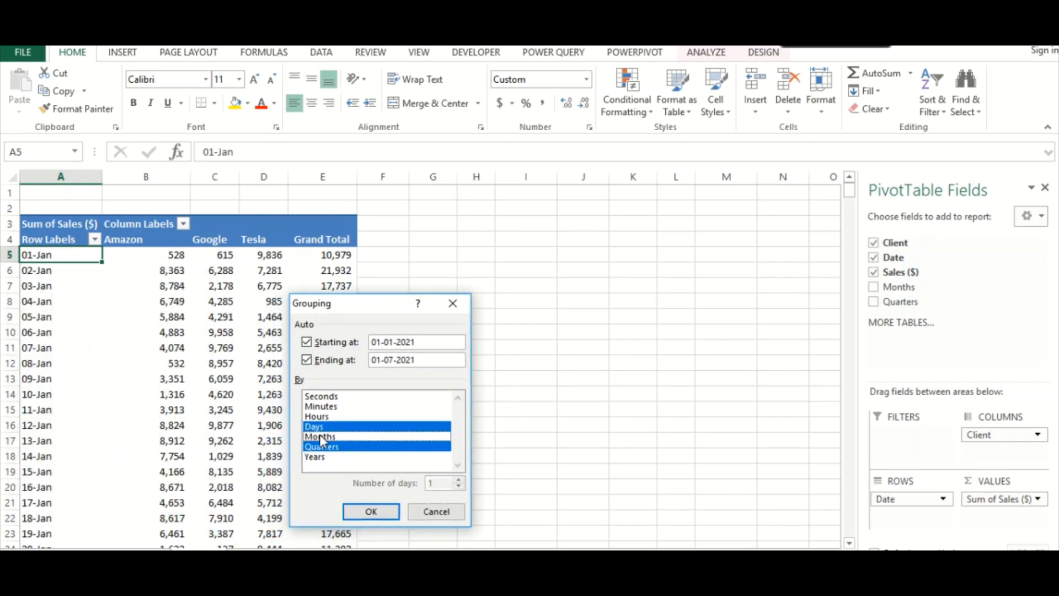
{"action": "left_click", "coordinate": [319, 445]}
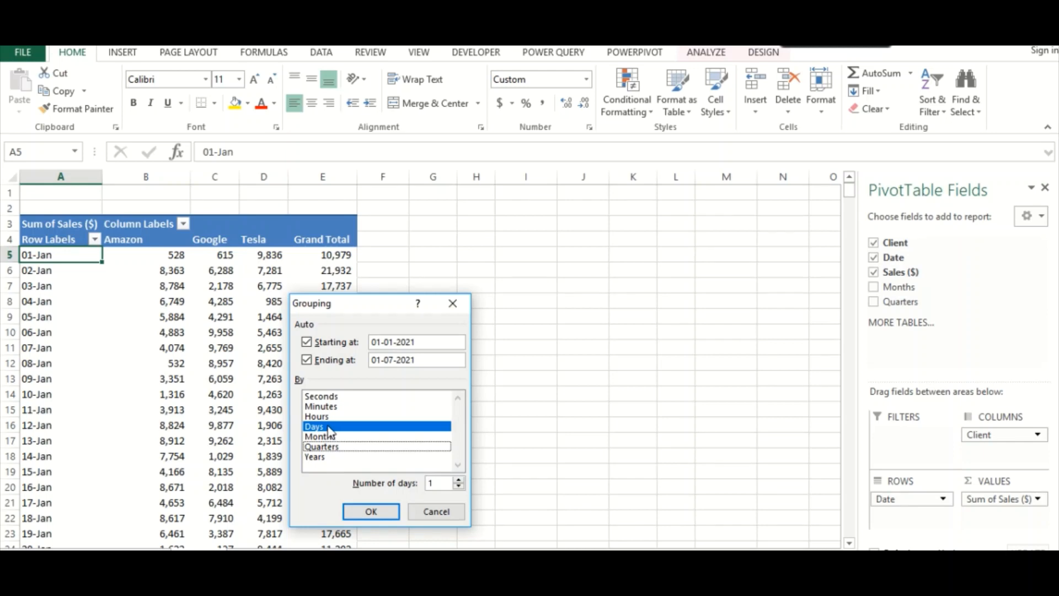
{"action": "left_click", "coordinate": [320, 427]}
{"action": "left_click", "coordinate": [320, 427]}
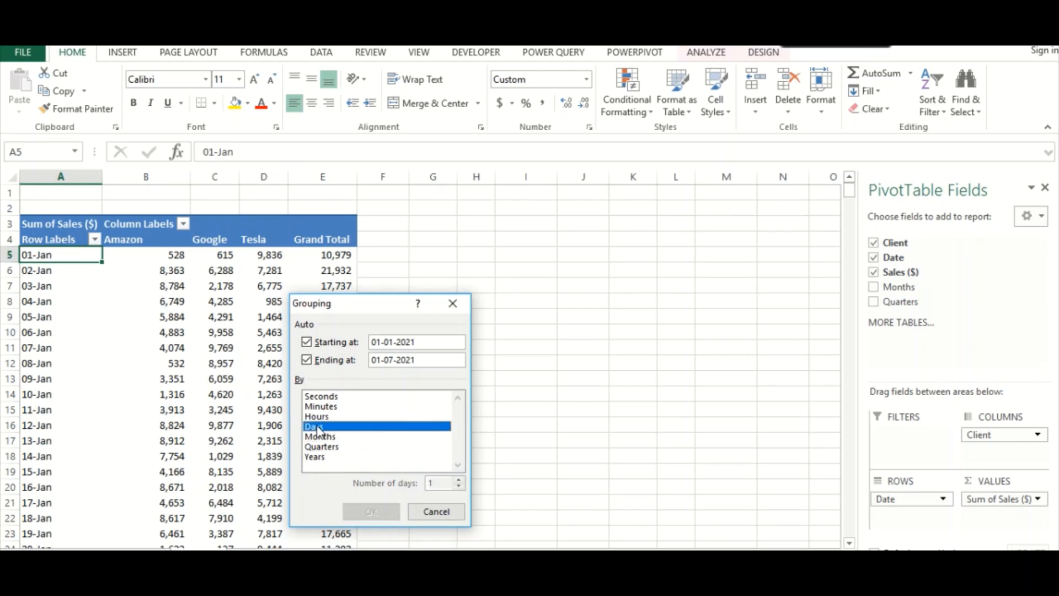
Step: Set the number of days per date group to 5 and apply the grouping
{"action": "left_click", "coordinate": [441, 484]}
{"action": "key", "text": "BackSpace"}
{"action": "type", "text": "5"}
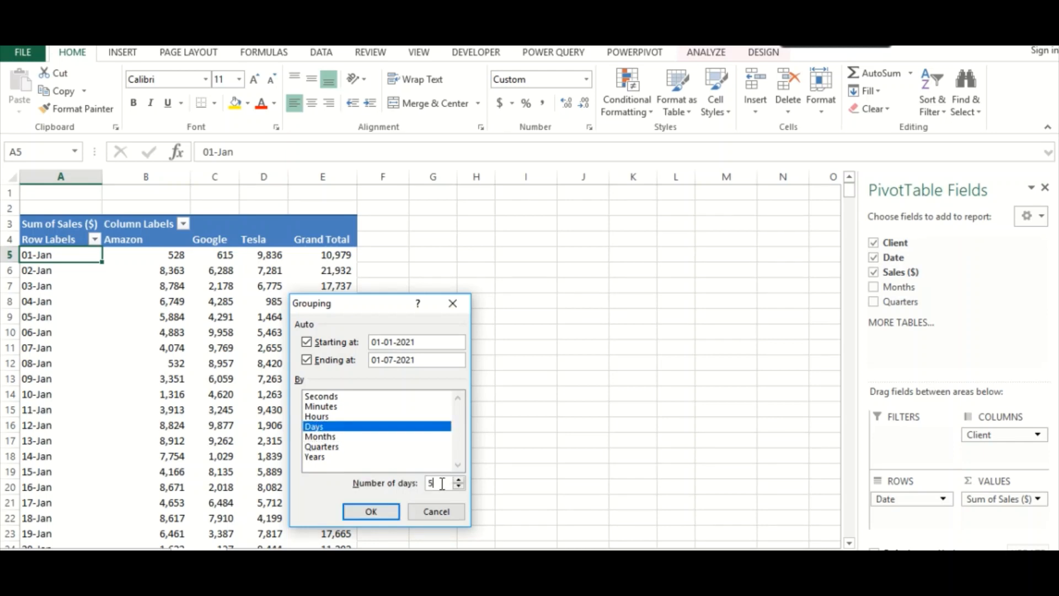
{"action": "left_click", "coordinate": [371, 511]}
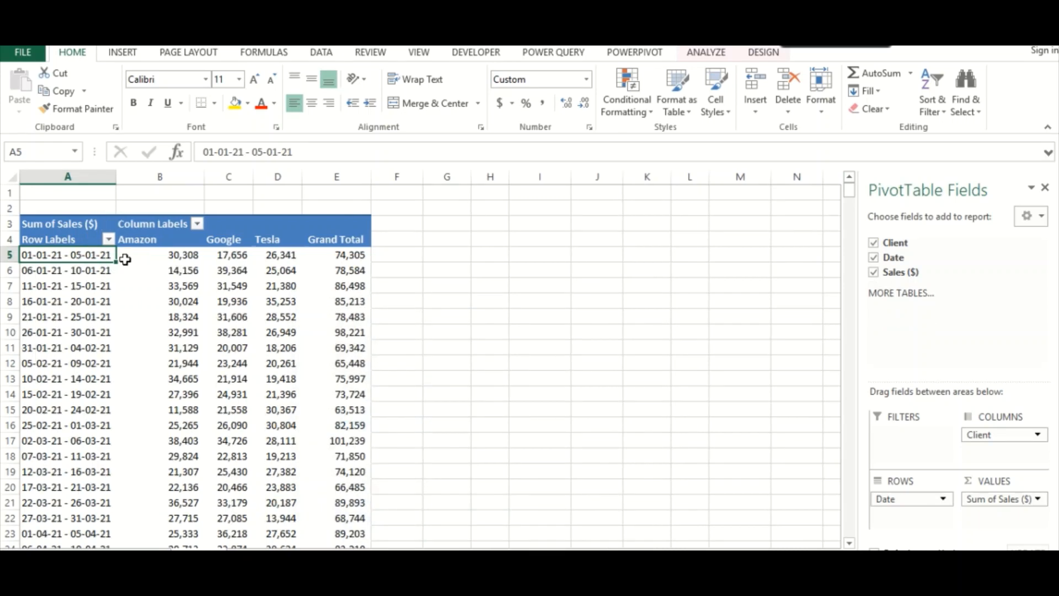
Step: Regroup the PivotTable's row dates into 7-day intervals
{"action": "right_click", "coordinate": [58, 256]}
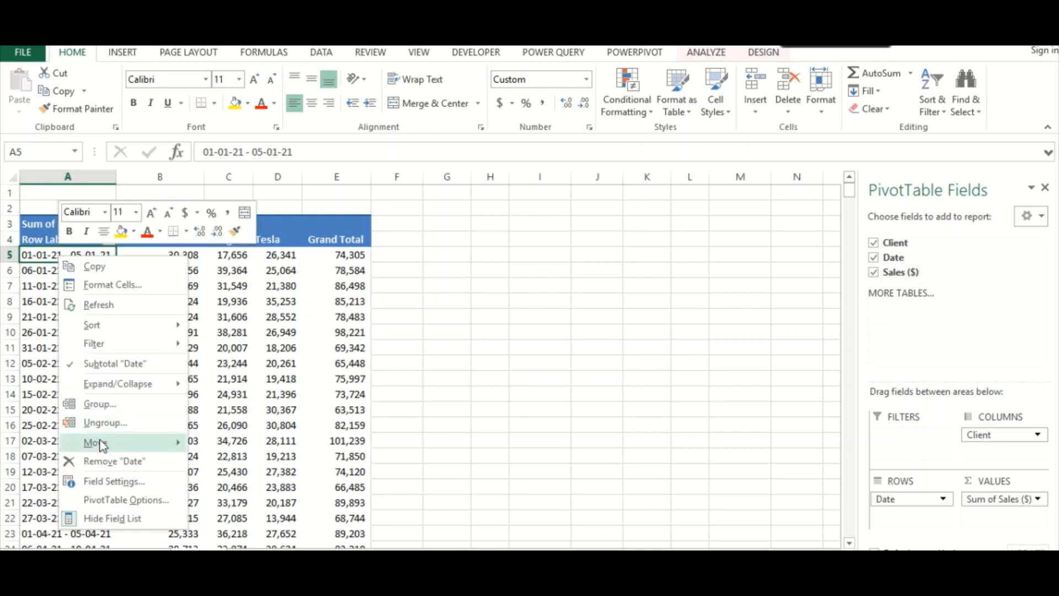
{"action": "left_click", "coordinate": [118, 405]}
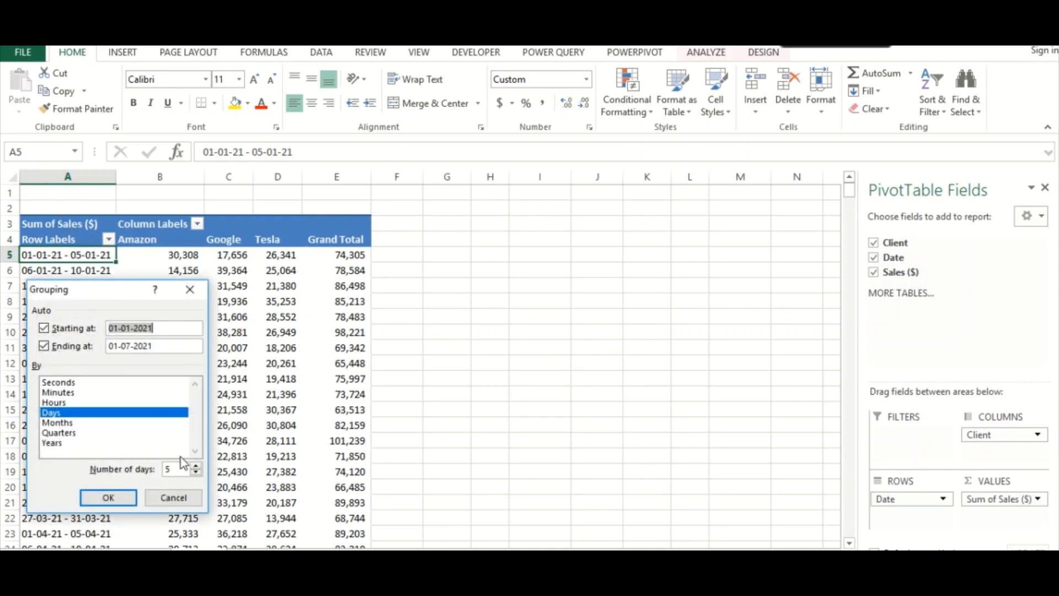
{"action": "left_click", "coordinate": [172, 469]}
{"action": "key", "text": "BackSpace"}
{"action": "type", "text": "7"}
{"action": "left_click", "coordinate": [108, 497]}
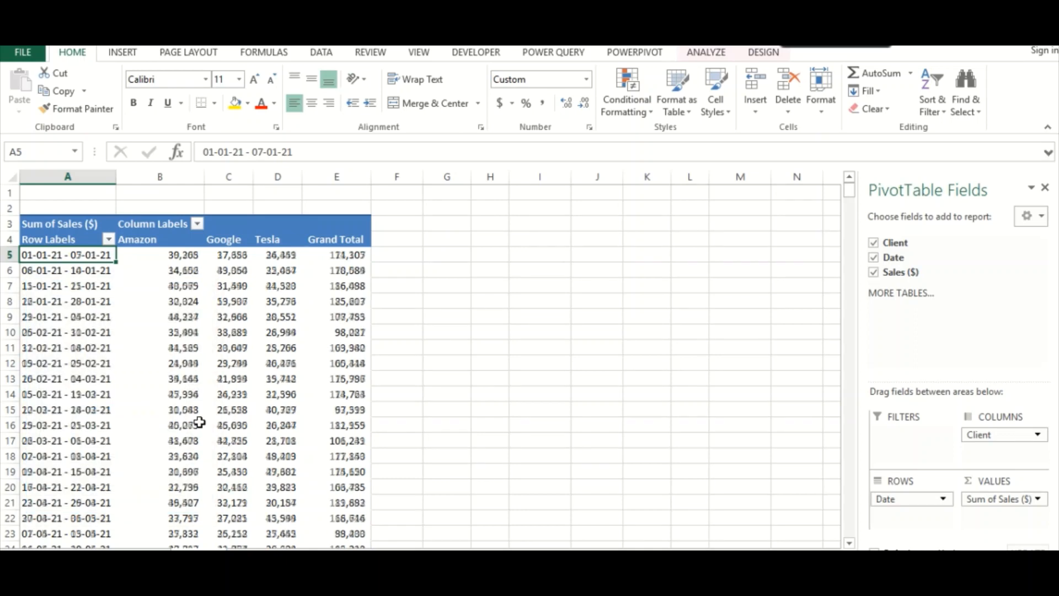
Step: Look through the weekly sales groups down to the Grand Total row and return to the start of the sheet
{"action": "left_click", "coordinate": [236, 365]}
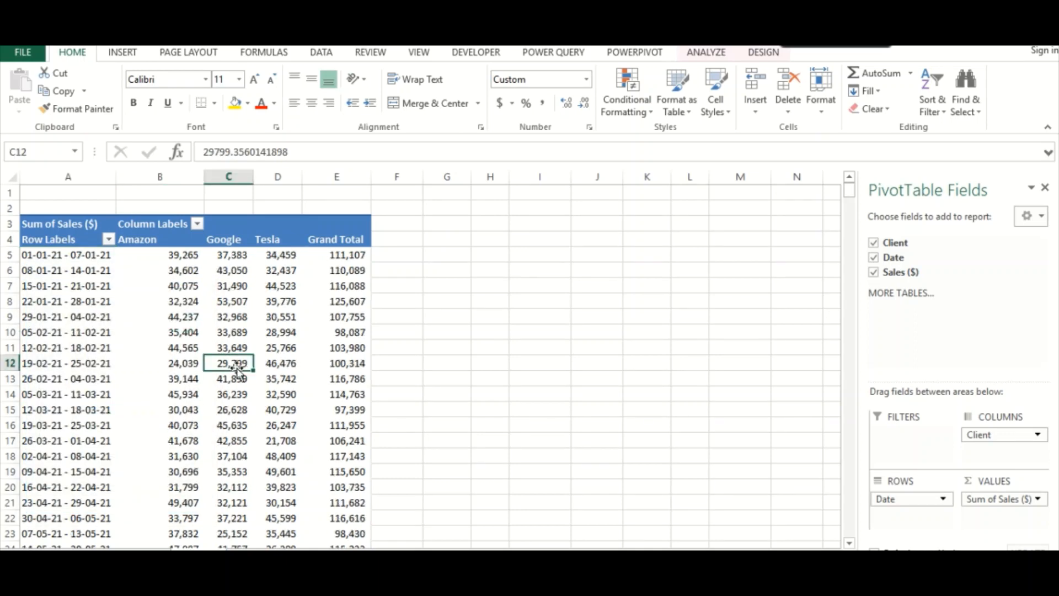
{"action": "key", "text": "Left"}
{"action": "key", "text": "Left"}
{"action": "key", "text": "Right"}
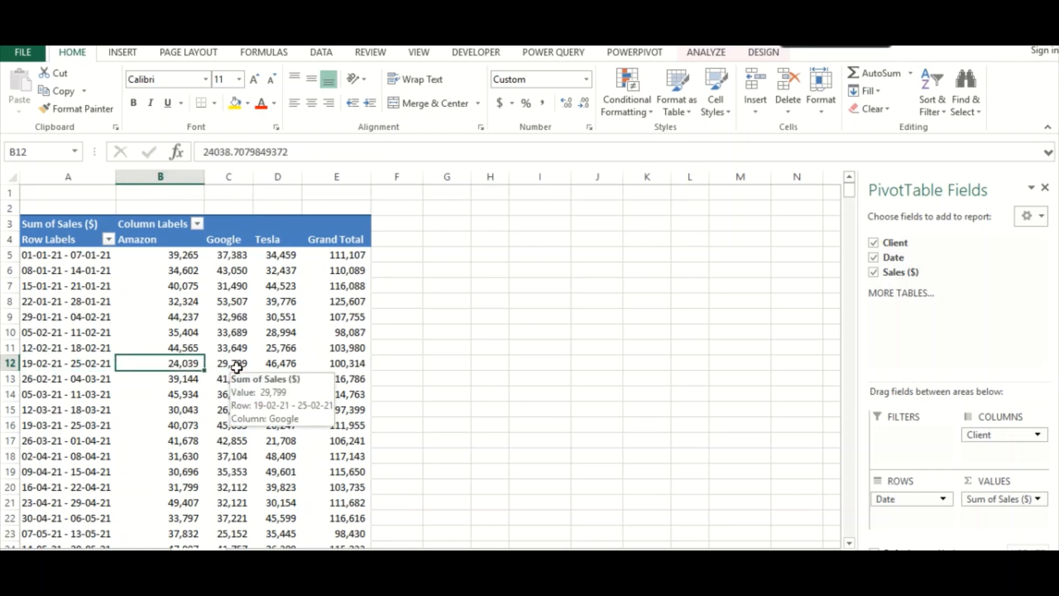
{"action": "key", "text": "ctrl+Down"}
{"action": "key", "text": "Down"}
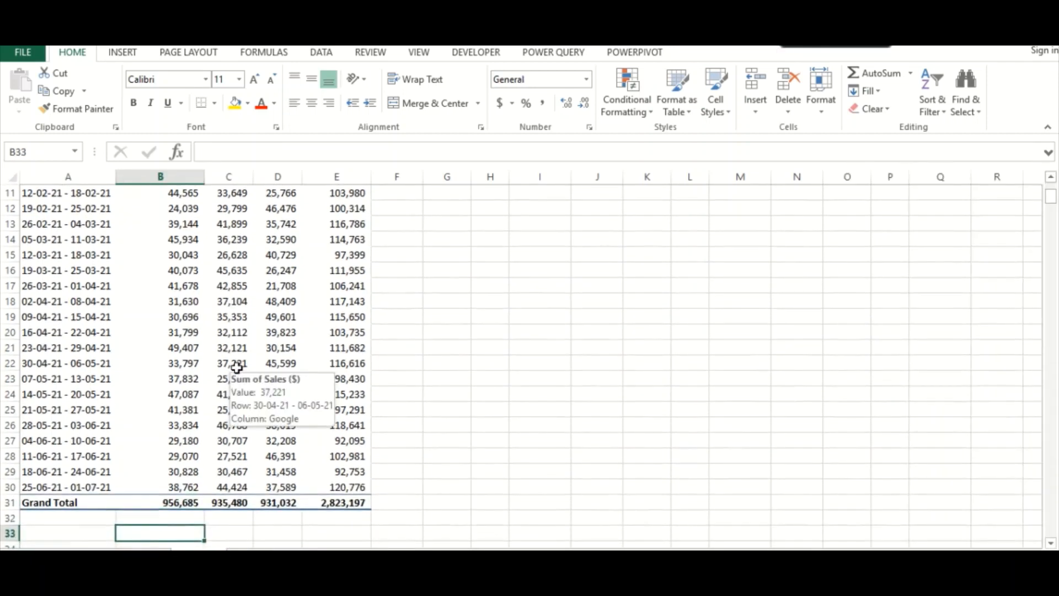
{"action": "key", "text": "ctrl+Home"}
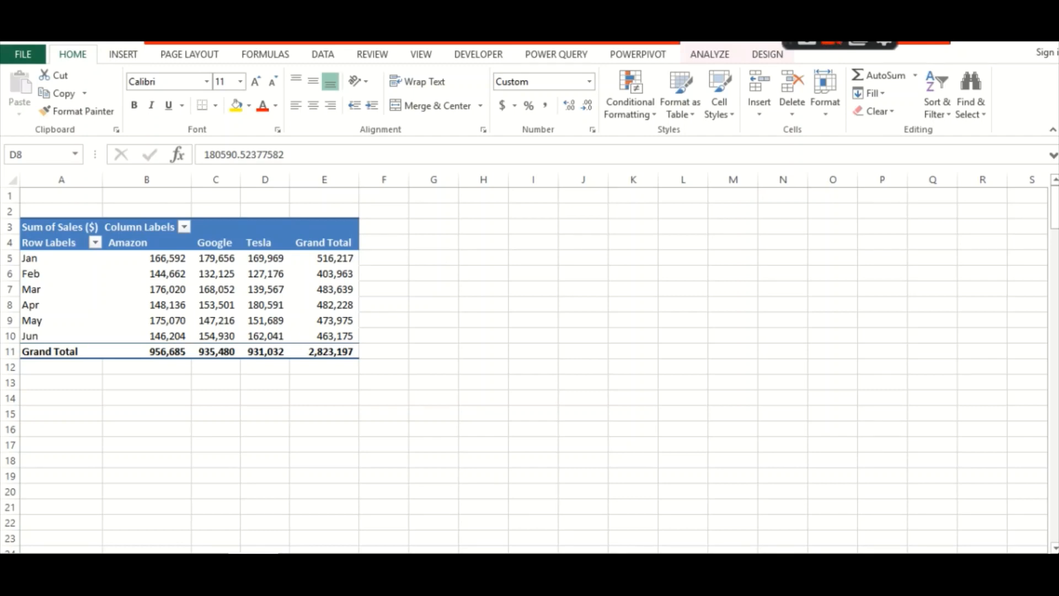
Step: Drill down into Tesla's April sales to list the source records on a new sheet, and widen its Client column
{"action": "left_click", "coordinate": [262, 305]}
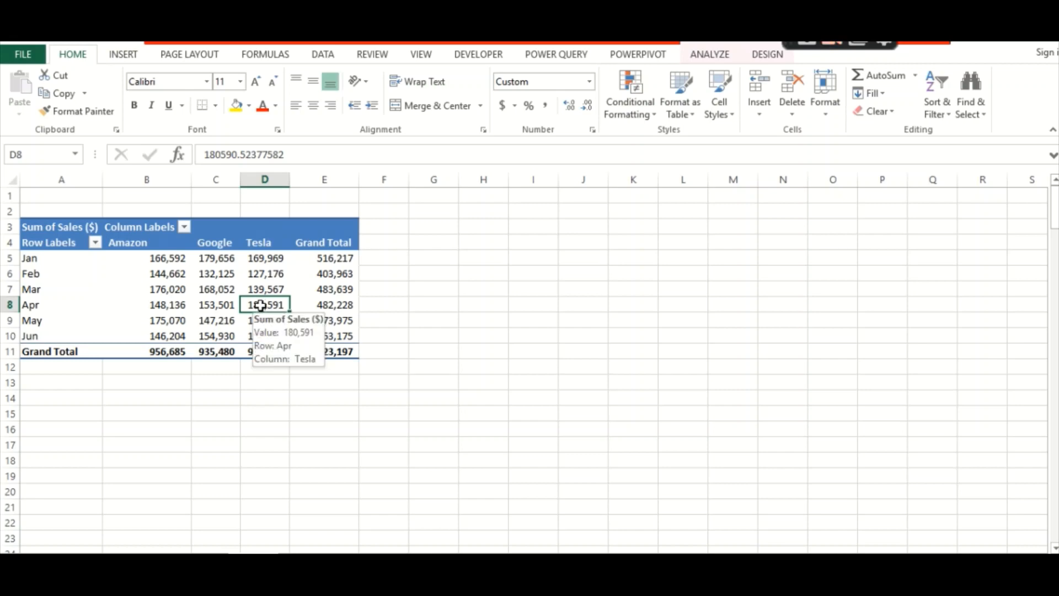
{"action": "double_click", "coordinate": [258, 305]}
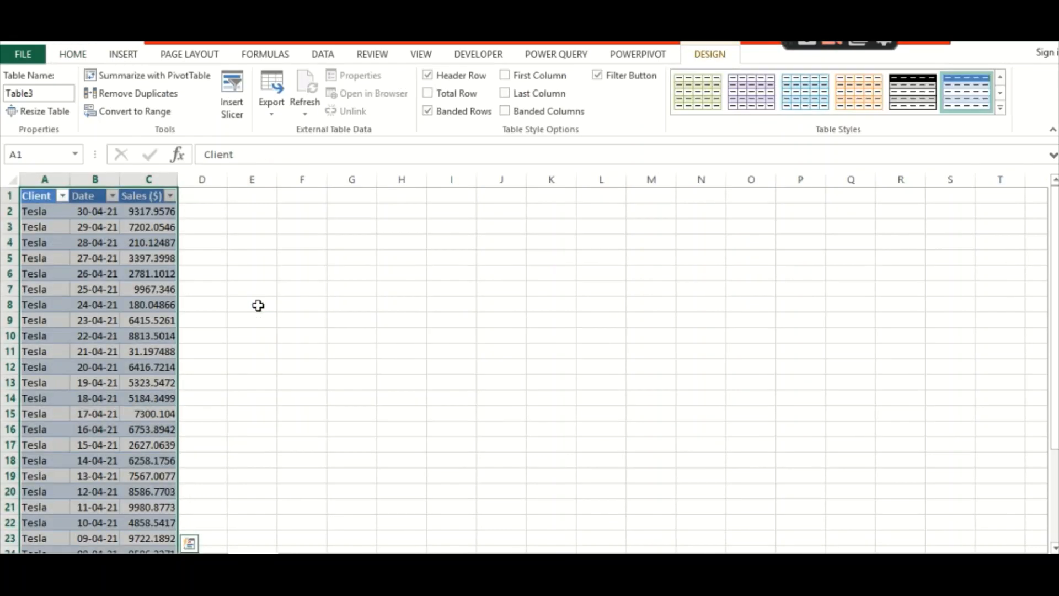
{"action": "left_click", "coordinate": [158, 347]}
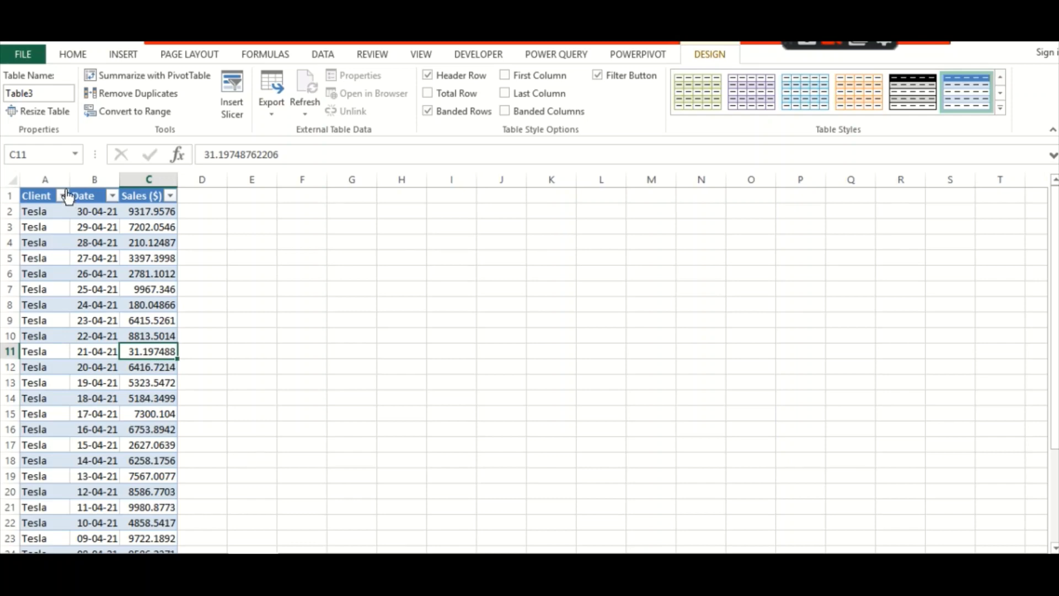
{"action": "left_click_drag", "start_coordinate": [70, 180], "coordinate": [87, 187]}
{"action": "left_click", "coordinate": [57, 272]}
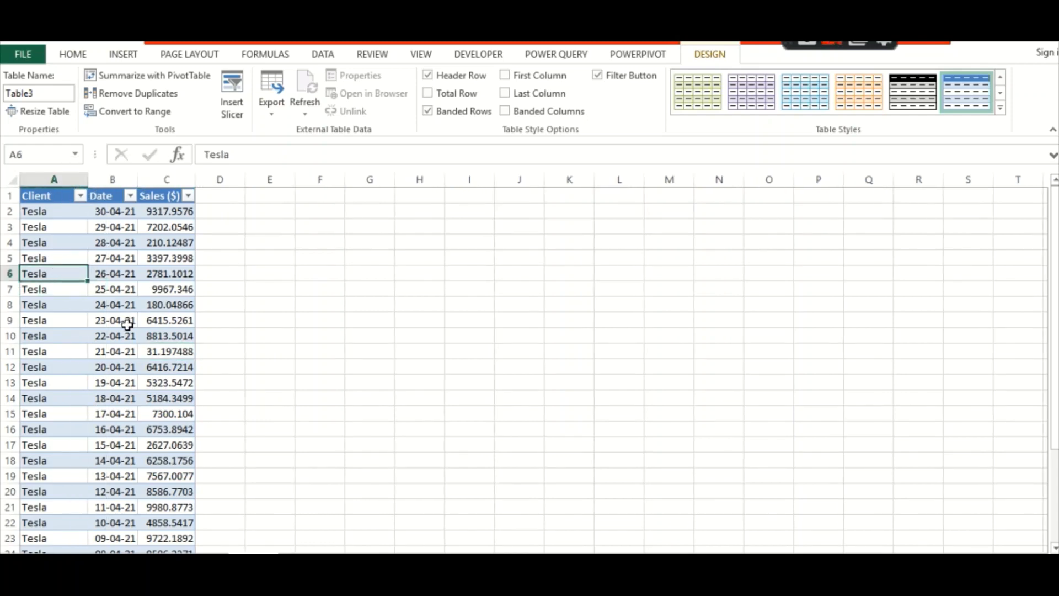
{"action": "left_click", "coordinate": [147, 331]}
{"action": "left_click", "coordinate": [169, 275]}
{"action": "left_click", "coordinate": [150, 398]}
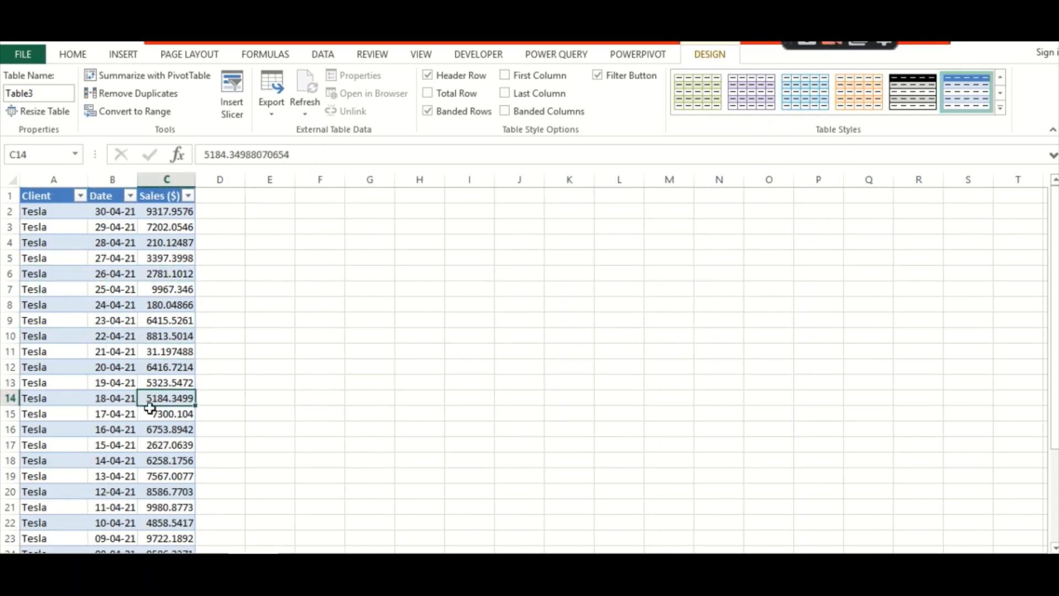
{"action": "left_click", "coordinate": [144, 445]}
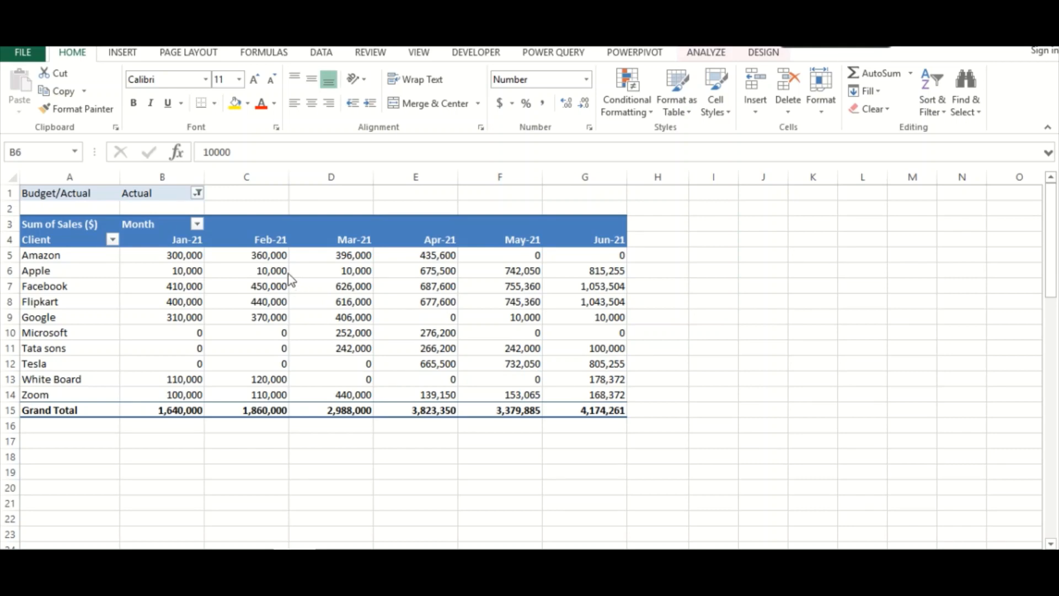
Step: In the Budget/Actual PivotTable, insert a column sparkline in H5 for Amazon's monthly sales in B5:G5
{"action": "left_click", "coordinate": [198, 270]}
{"action": "left_click_drag", "start_coordinate": [173, 255], "coordinate": [566, 258]}
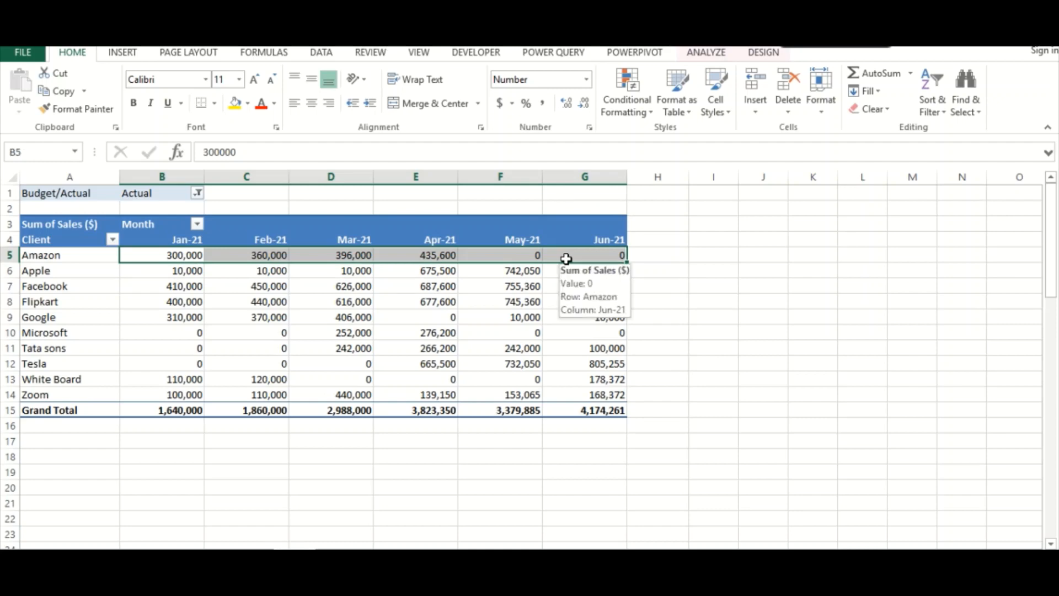
{"action": "left_click", "coordinate": [125, 56]}
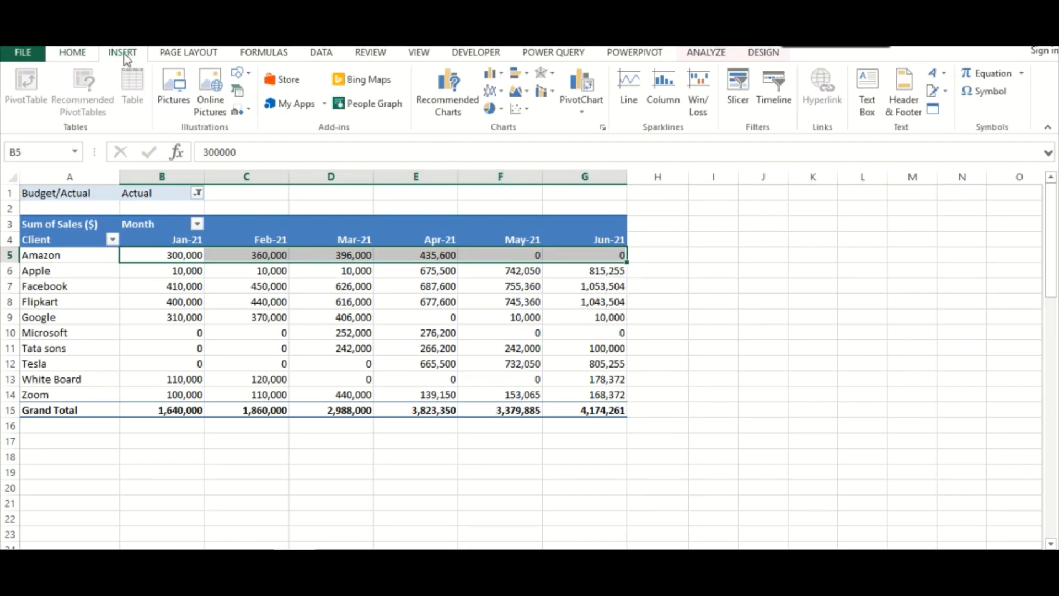
{"action": "left_click", "coordinate": [661, 108]}
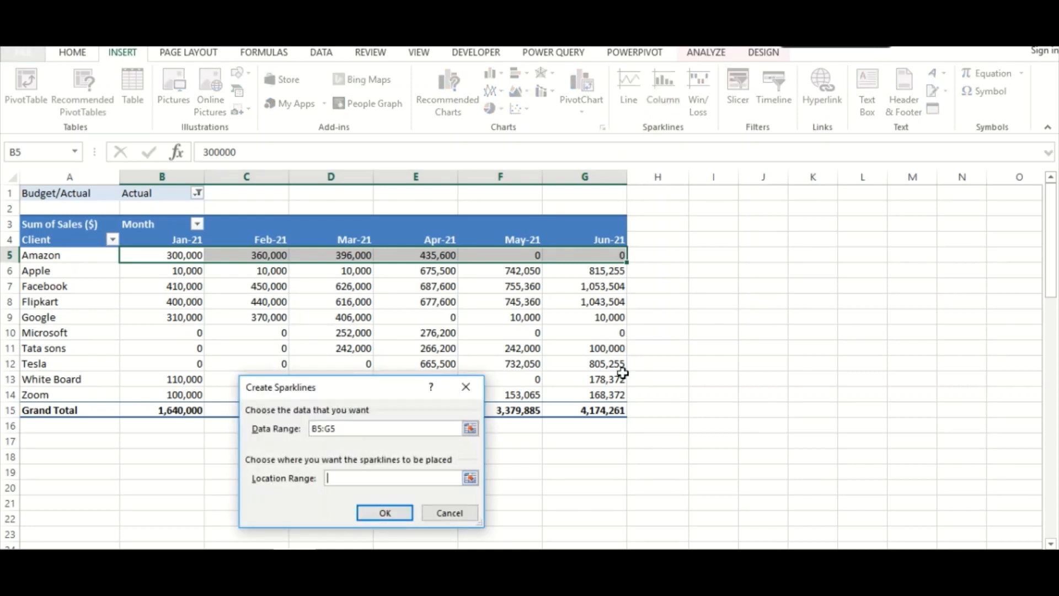
{"action": "left_click", "coordinate": [665, 257]}
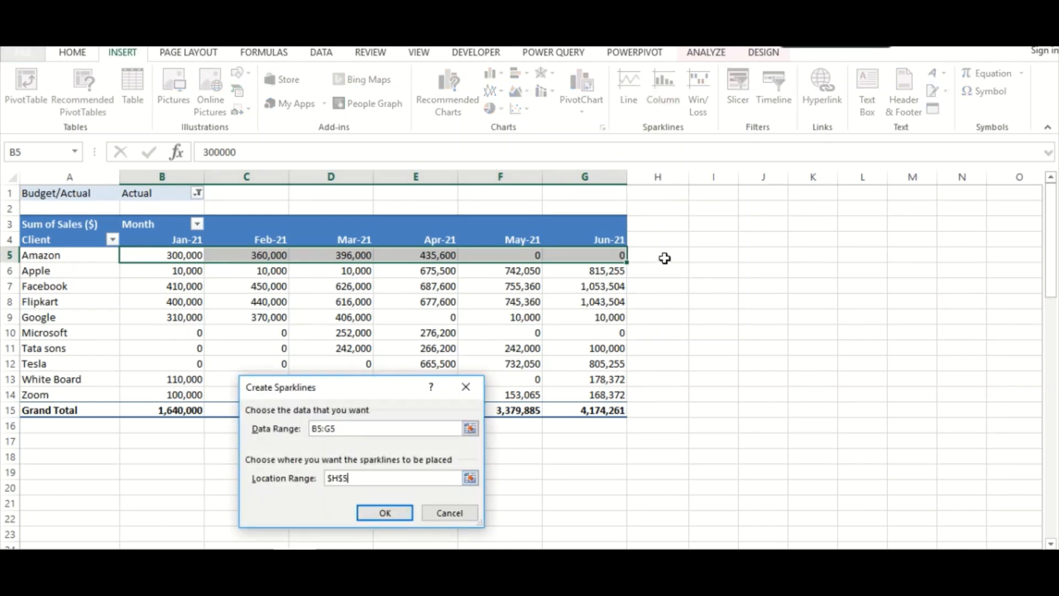
{"action": "left_click", "coordinate": [369, 513]}
Step: Widen column H slightly and fill Amazon's sparkline down from H5 past the Grand Total row
{"action": "left_click", "coordinate": [662, 301]}
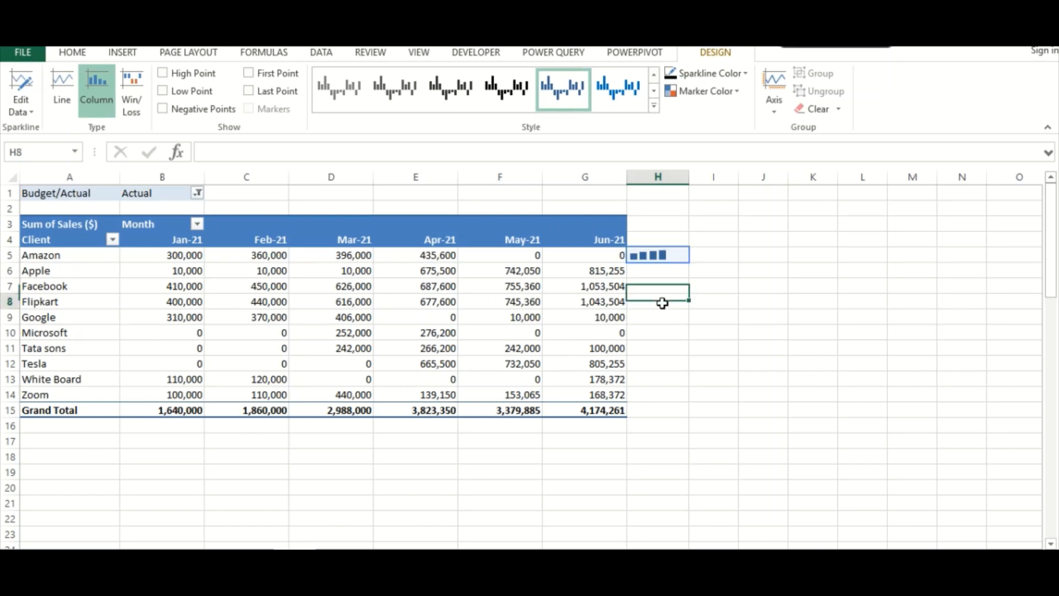
{"action": "left_click", "coordinate": [683, 240]}
{"action": "left_click_drag", "start_coordinate": [689, 180], "coordinate": [701, 181]}
{"action": "left_click", "coordinate": [686, 282]}
{"action": "left_click", "coordinate": [688, 256]}
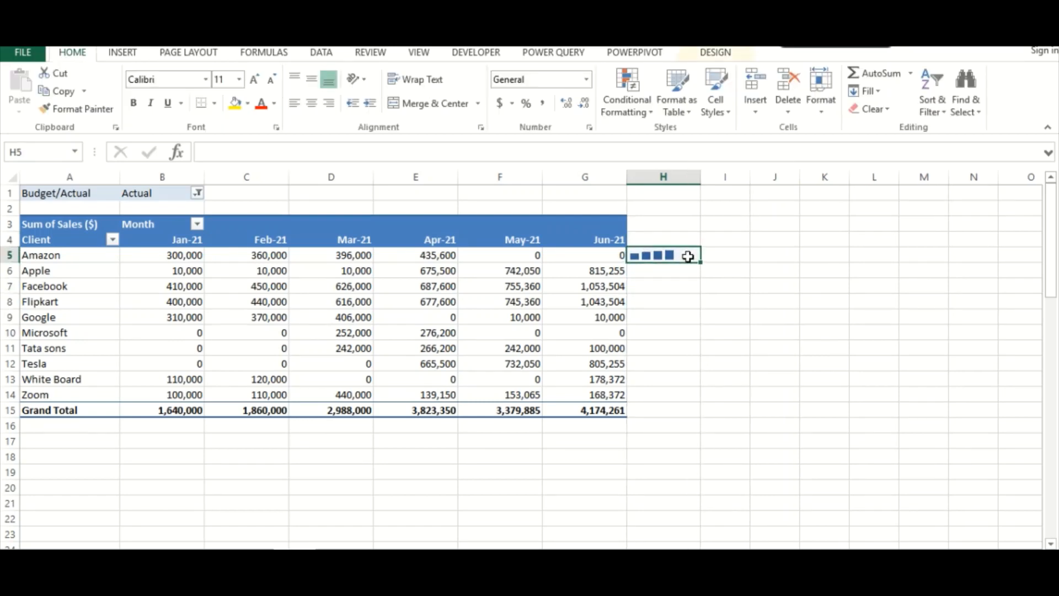
{"action": "left_click_drag", "start_coordinate": [701, 267], "coordinate": [691, 505]}
{"action": "left_click", "coordinate": [684, 473]}
{"action": "left_click", "coordinate": [720, 462]}
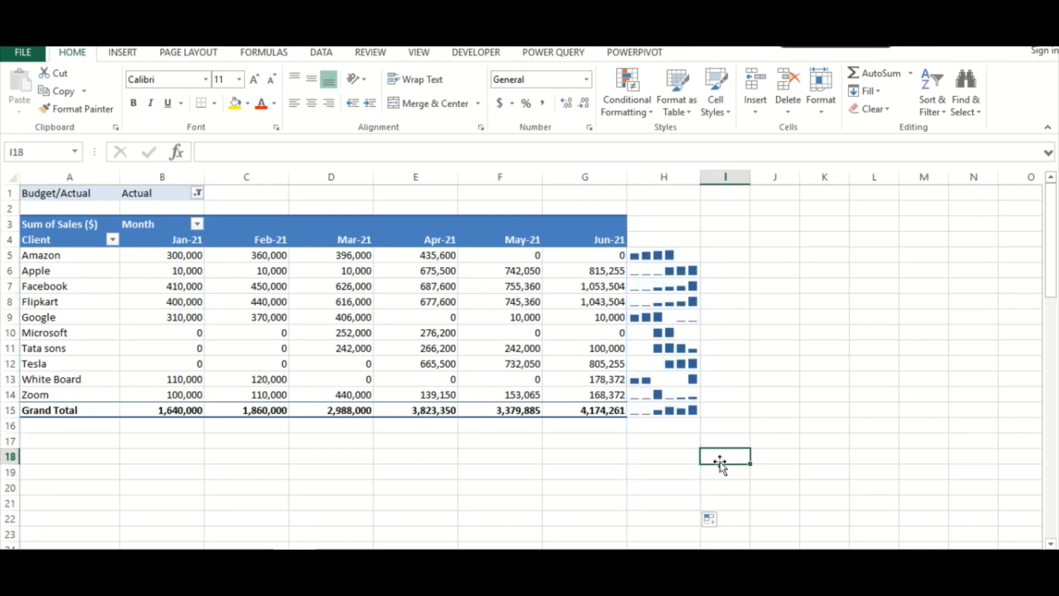
Step: Change the PivotTable's Budget/Actual report filter to Budget so the sparklines update
{"action": "left_click", "coordinate": [162, 302]}
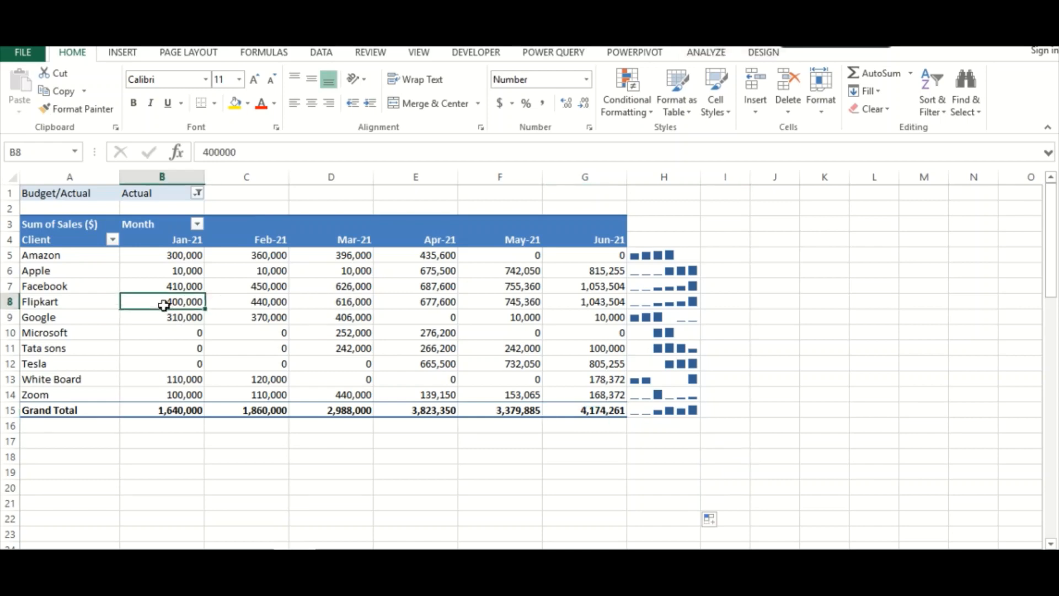
{"action": "left_click", "coordinate": [198, 192]}
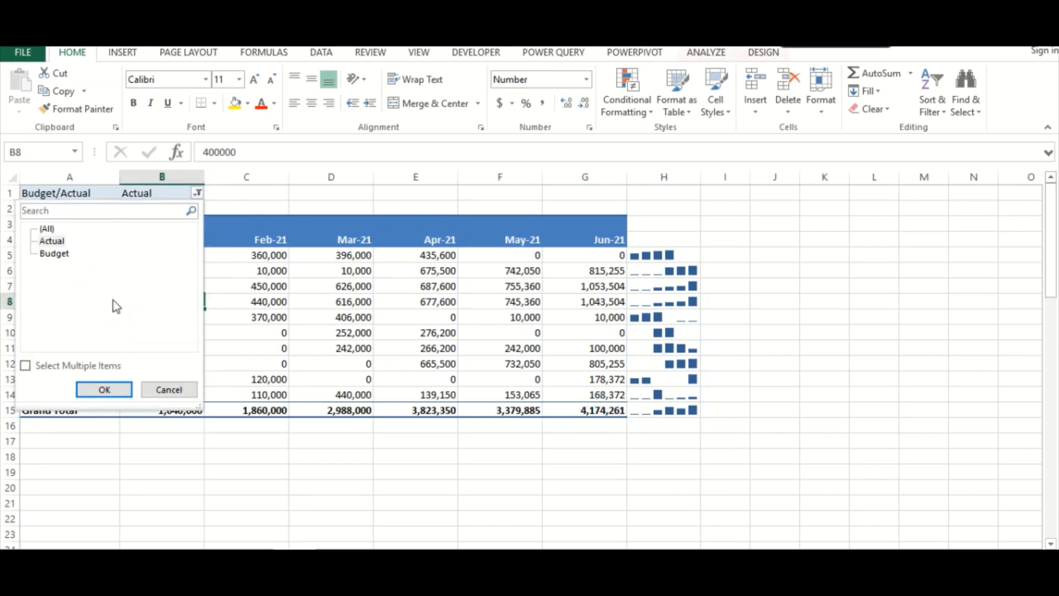
{"action": "left_click", "coordinate": [54, 255]}
{"action": "left_click", "coordinate": [105, 389]}
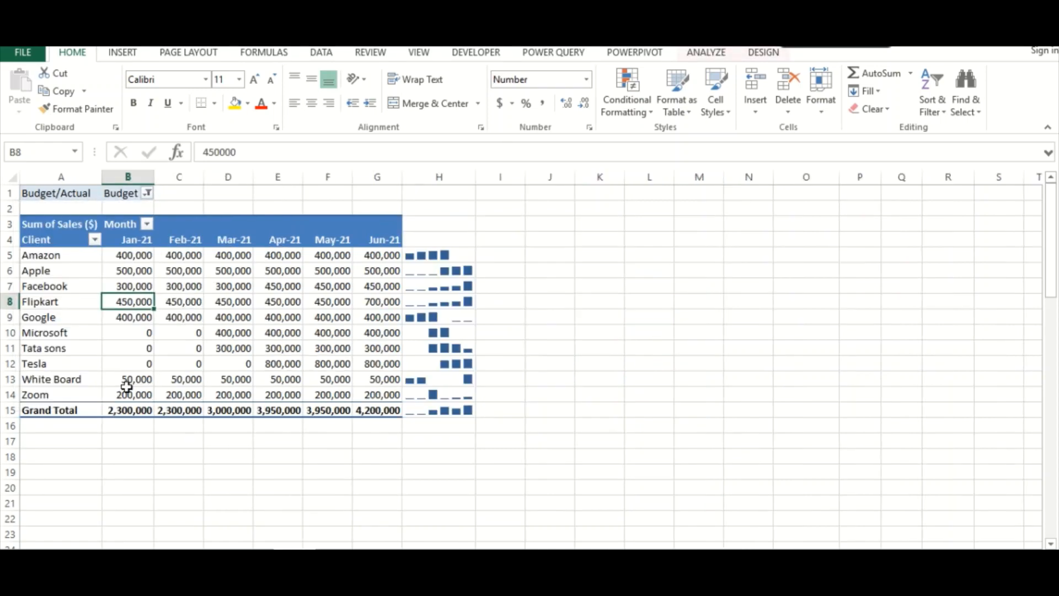
{"action": "left_click", "coordinate": [460, 484]}
{"action": "left_click_drag", "start_coordinate": [331, 472], "coordinate": [330, 457]}
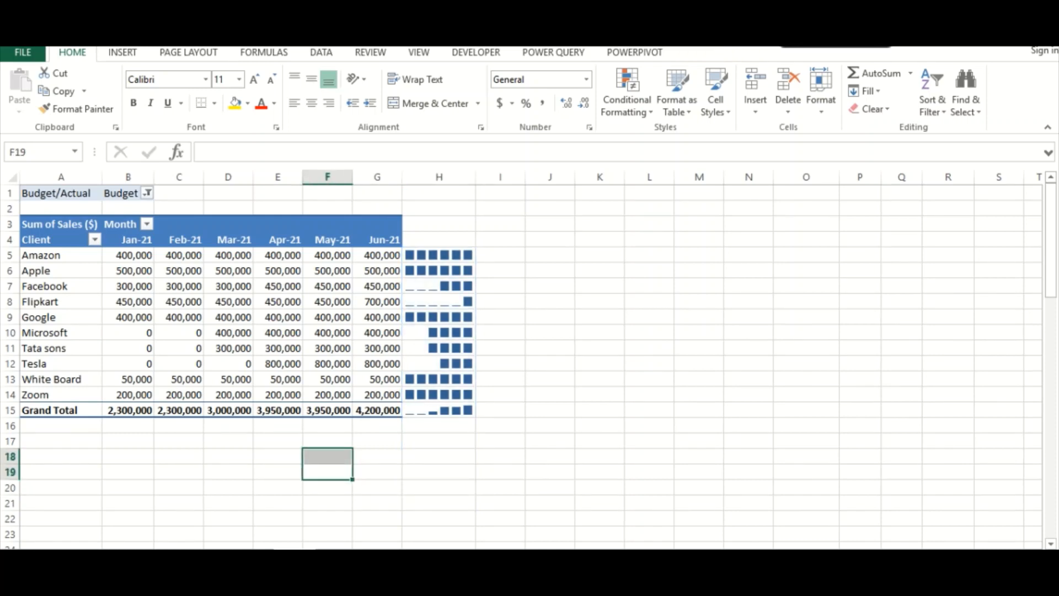
{"action": "left_click", "coordinate": [710, 270]}
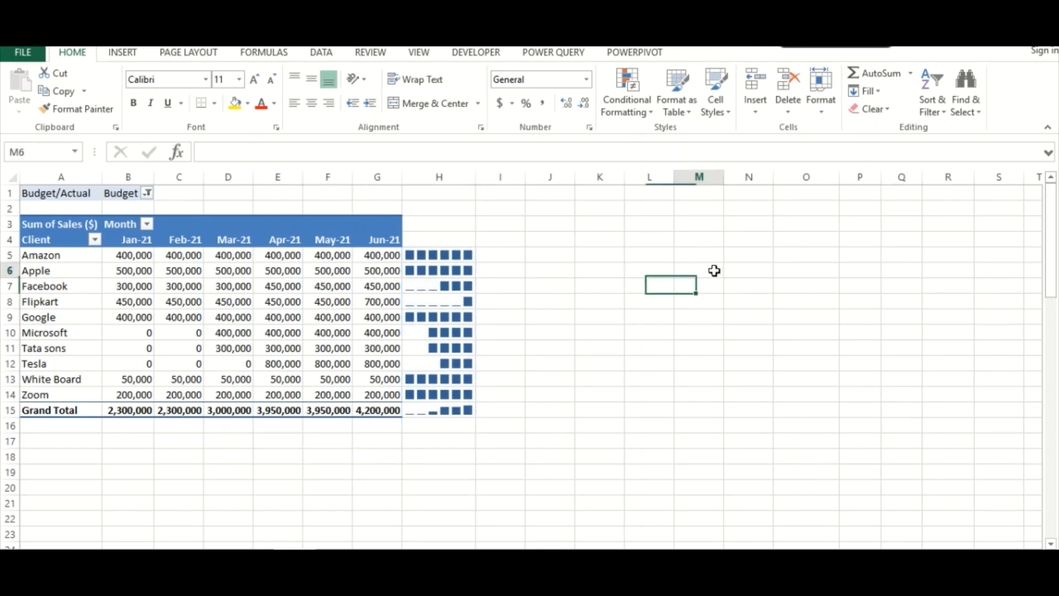